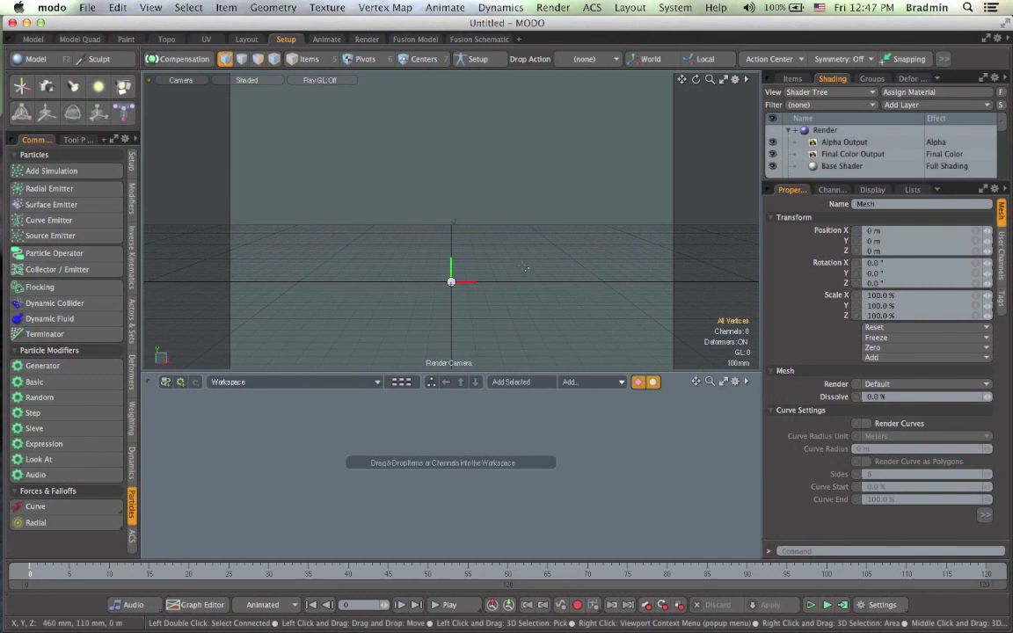
- Switch to Safari, watch the glowing particle trail video, and pause and rewind it to about 0:04
key(super+Tab)
key(super+Tab)
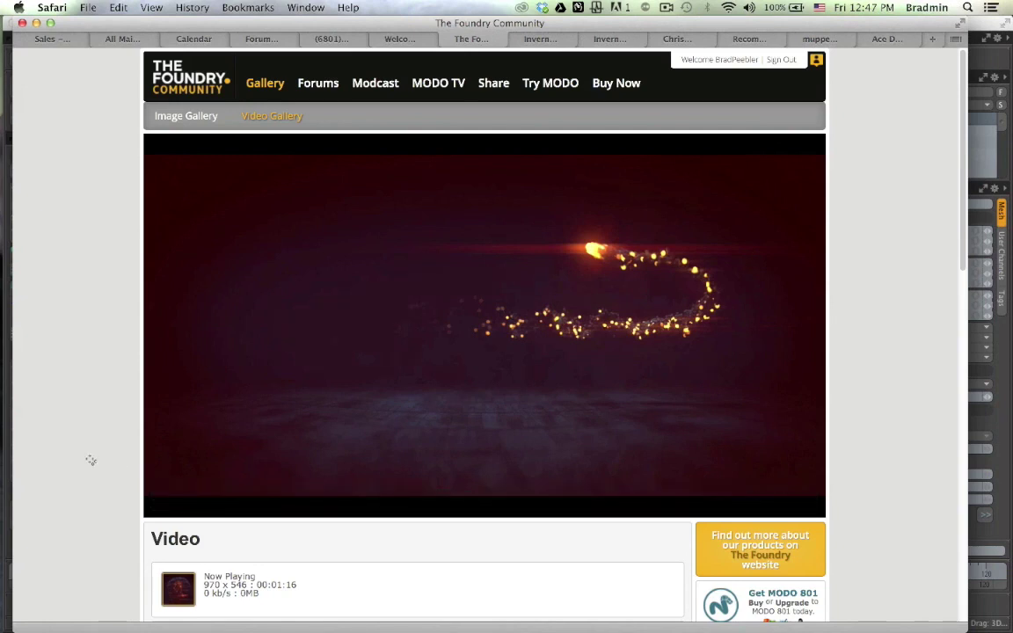
mouse_move(202, 494)
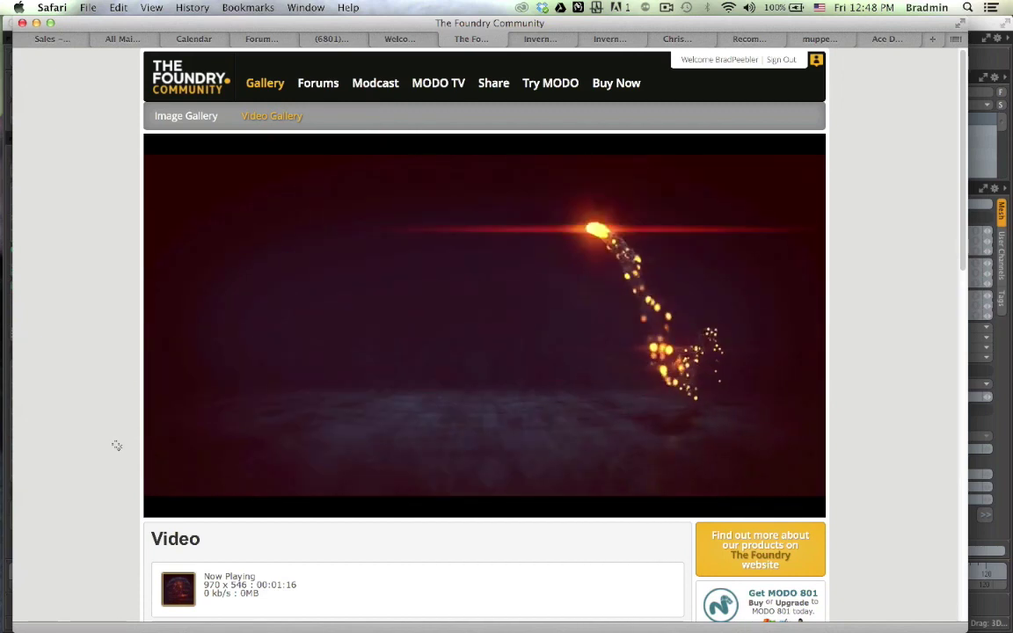
mouse_move(135, 459)
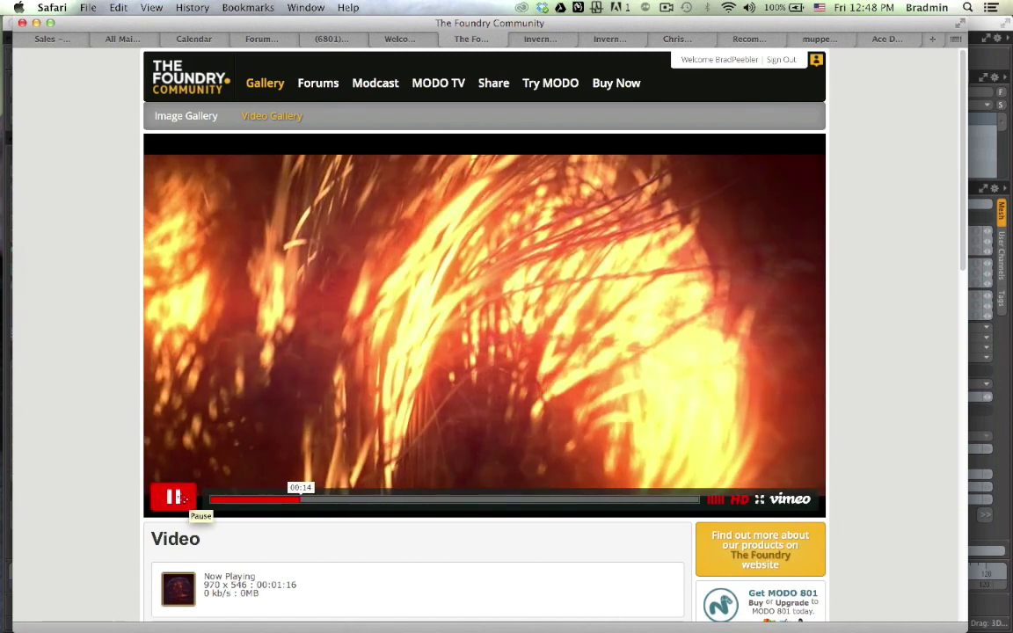
click(175, 497)
drag(305, 507, 238, 500)
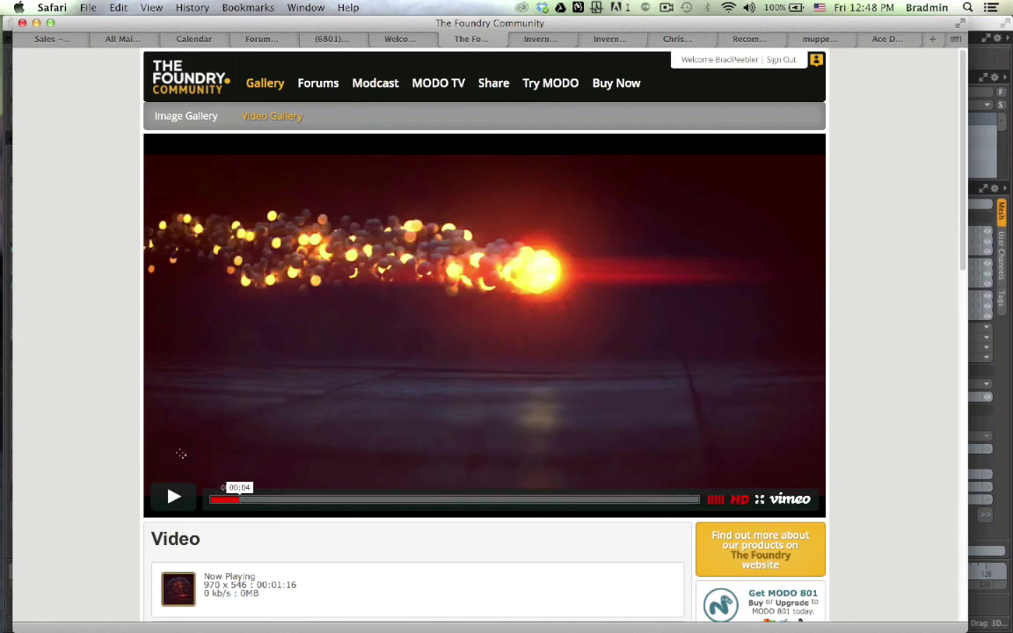
scroll(120, 465, down, 5)
scroll(121, 464, up, 3)
scroll(121, 464, up, 2)
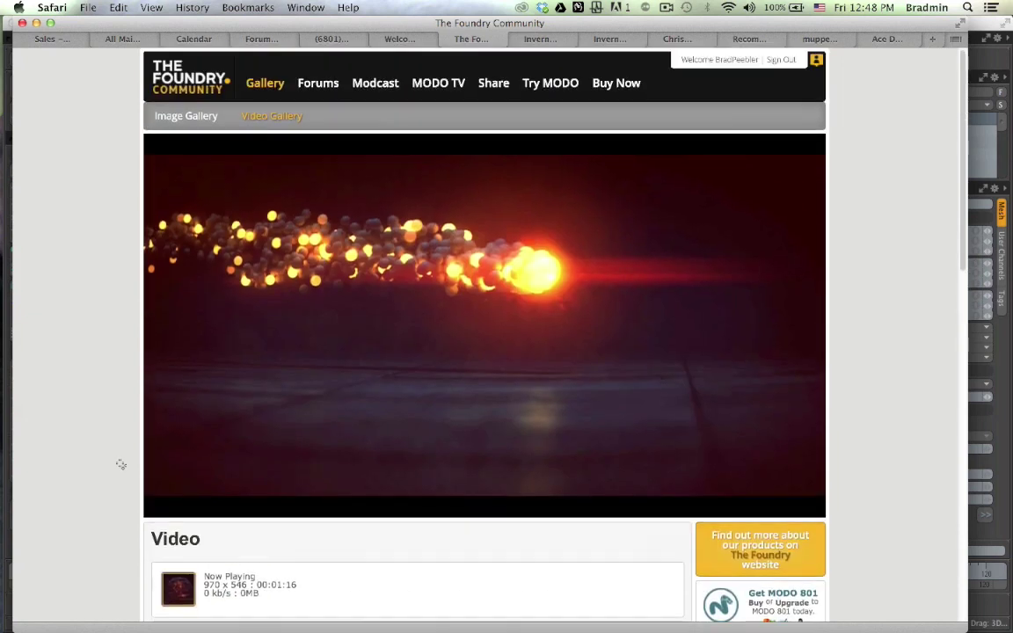
- Reopen the first video in the gallery, play it, and pause it on the particle trail at about 0:06
click(125, 313)
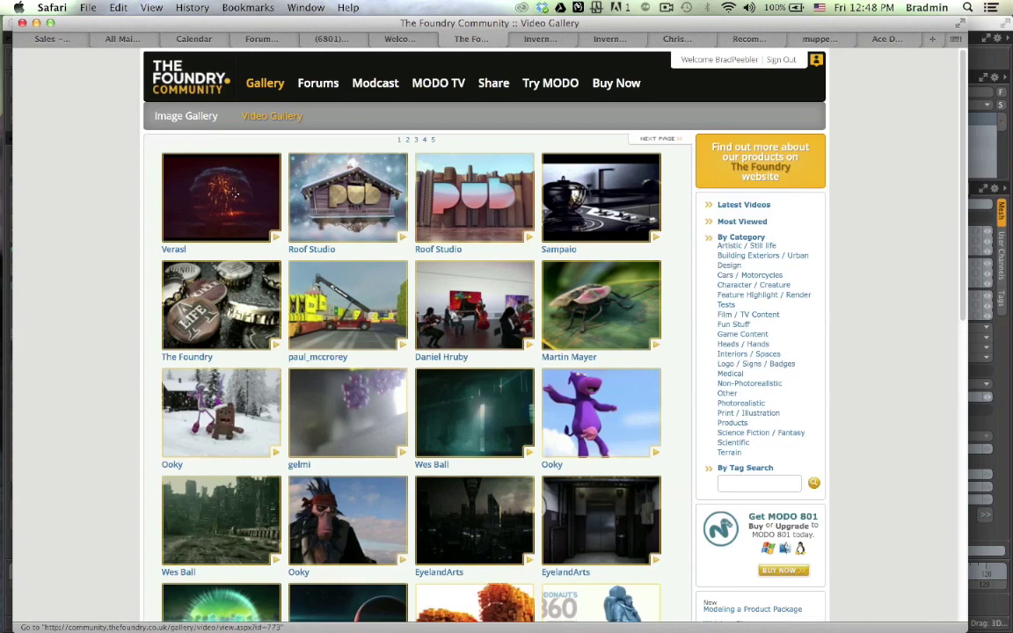
click(235, 194)
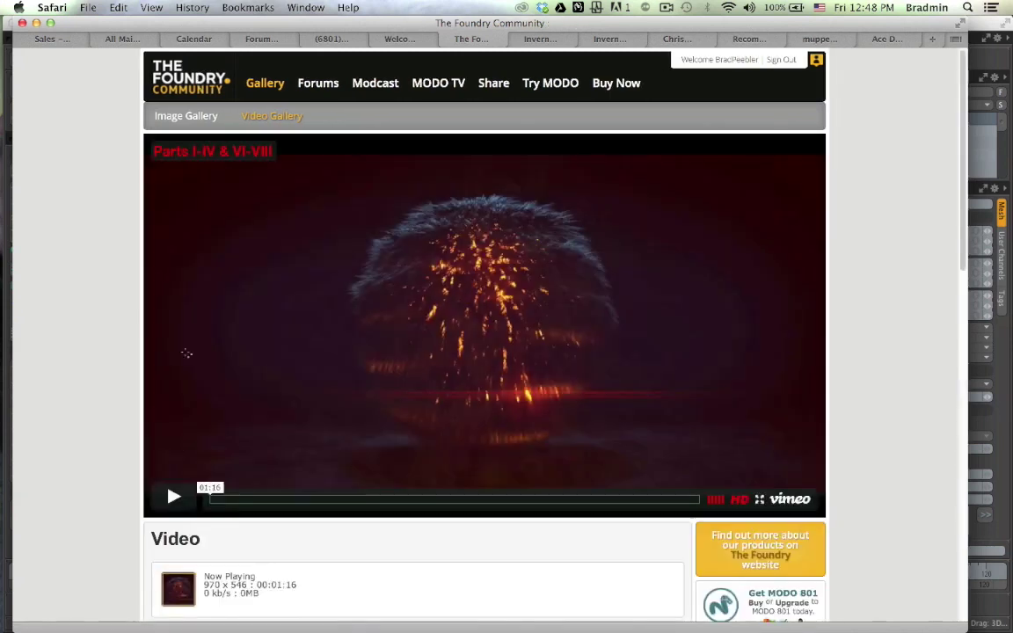
click(173, 497)
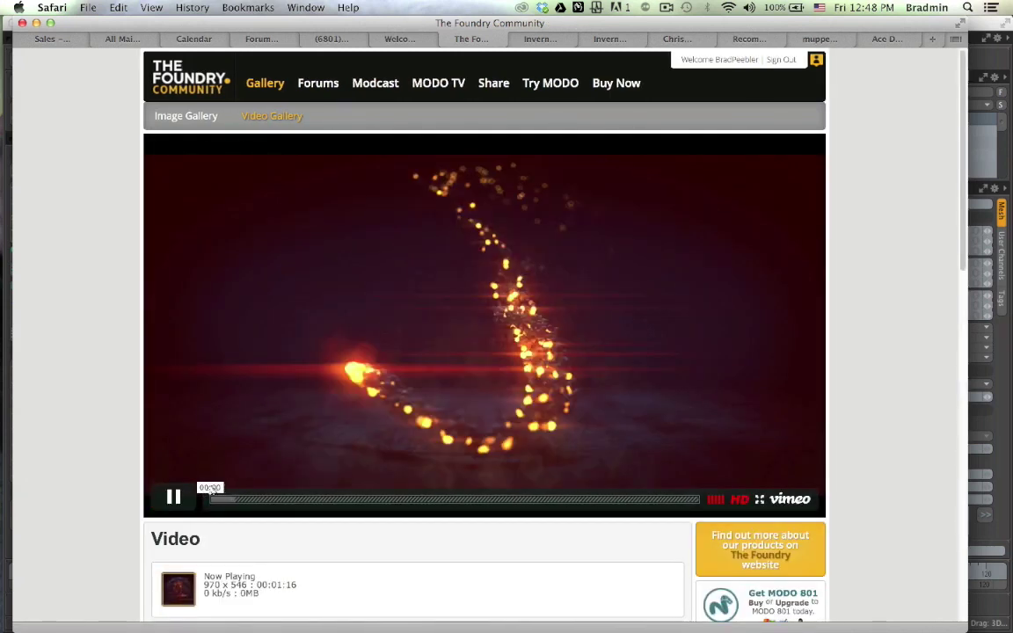
drag(219, 492, 244, 495)
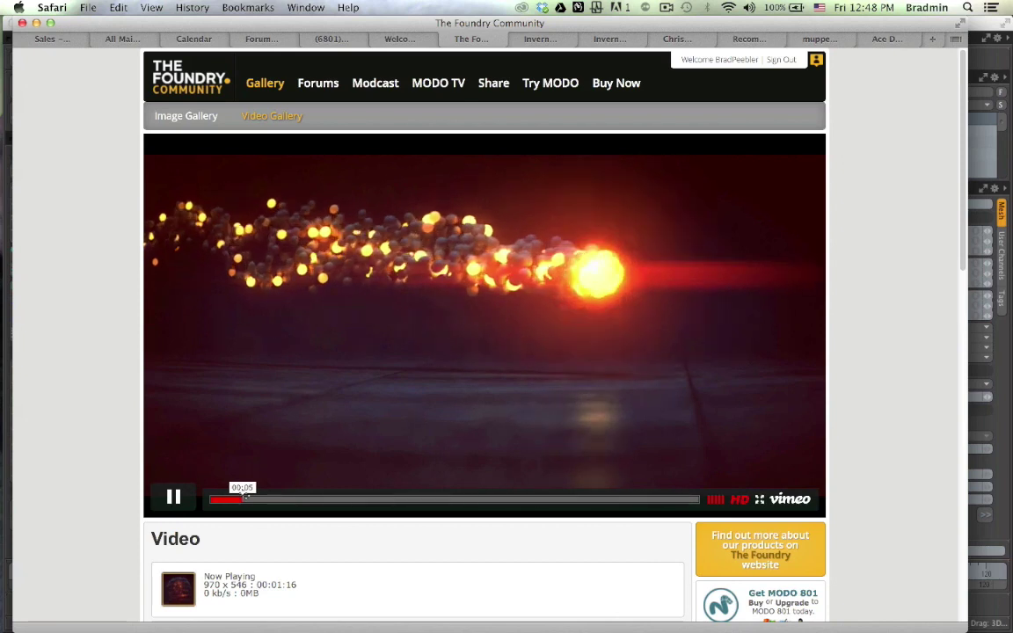
click(174, 498)
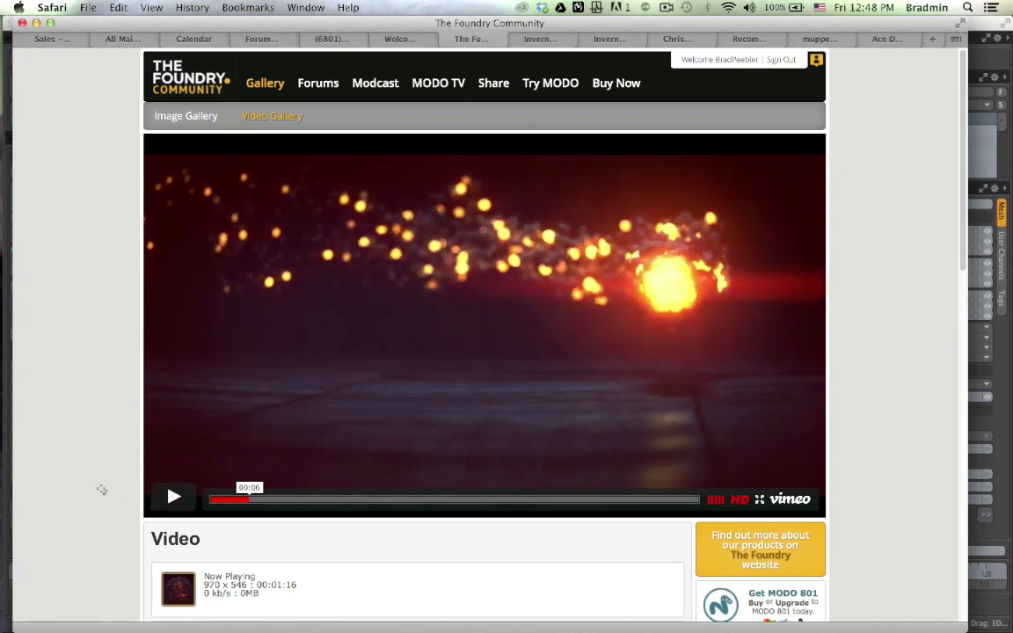
- Switch back to MODO, open the modeling tools, and add a unit cube to the Mesh item
key(super+Tab)
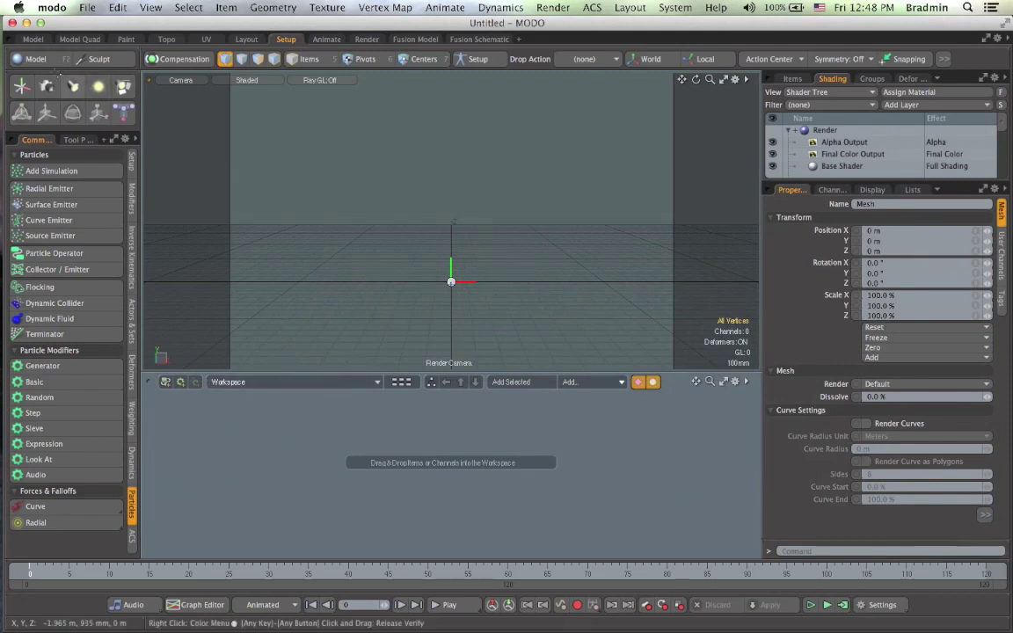
click(35, 59)
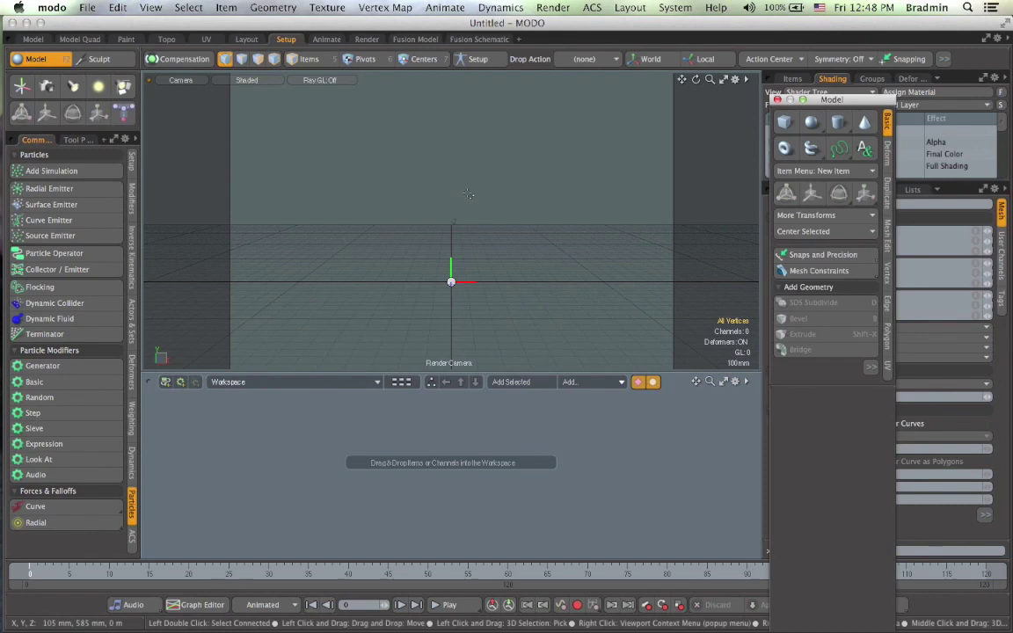
drag(862, 101, 637, 93)
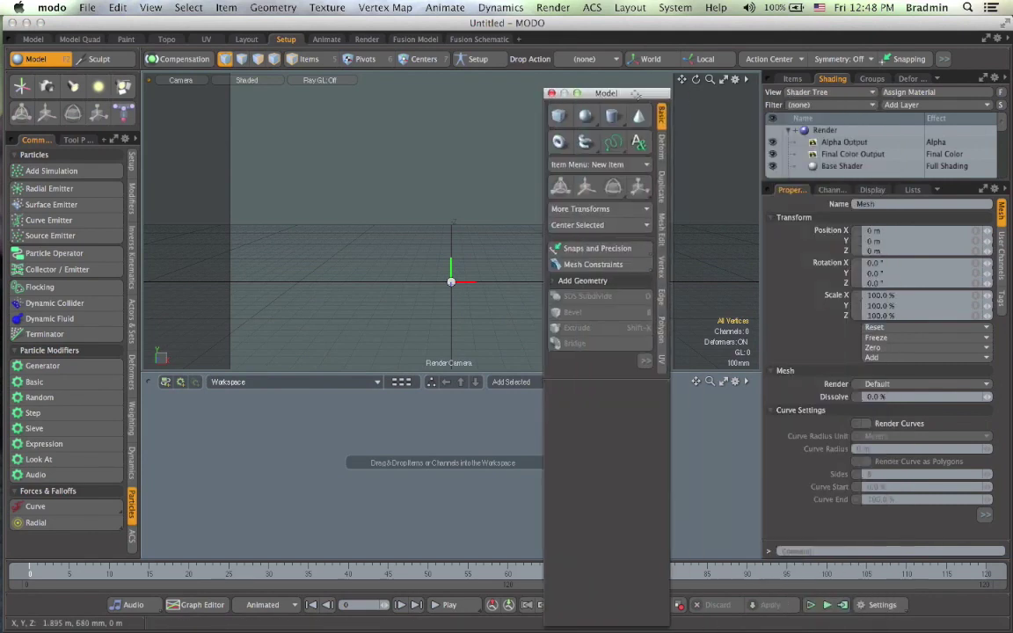
click(792, 78)
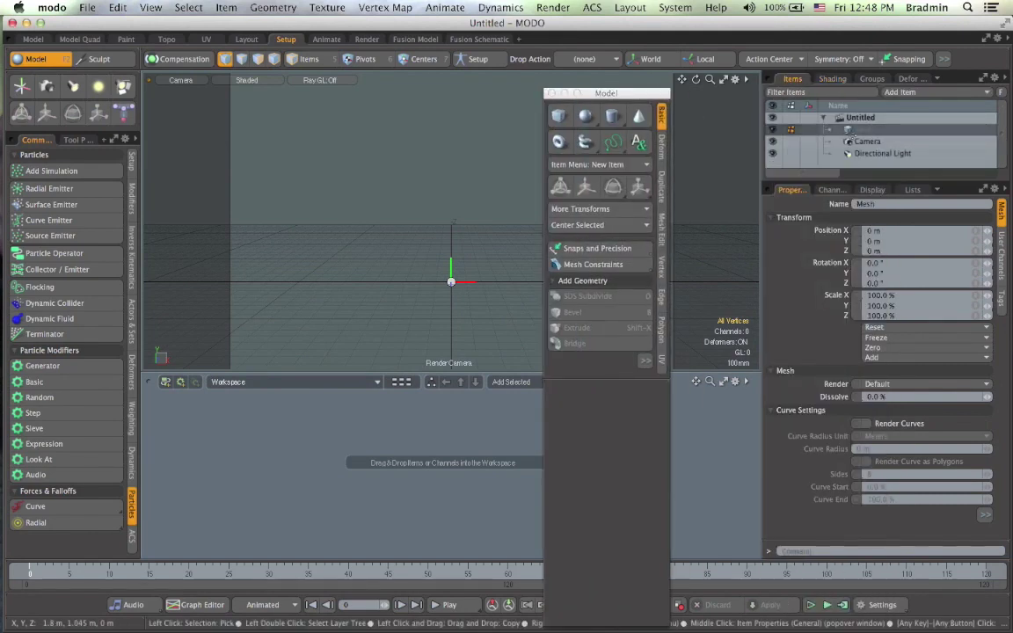
click(558, 115)
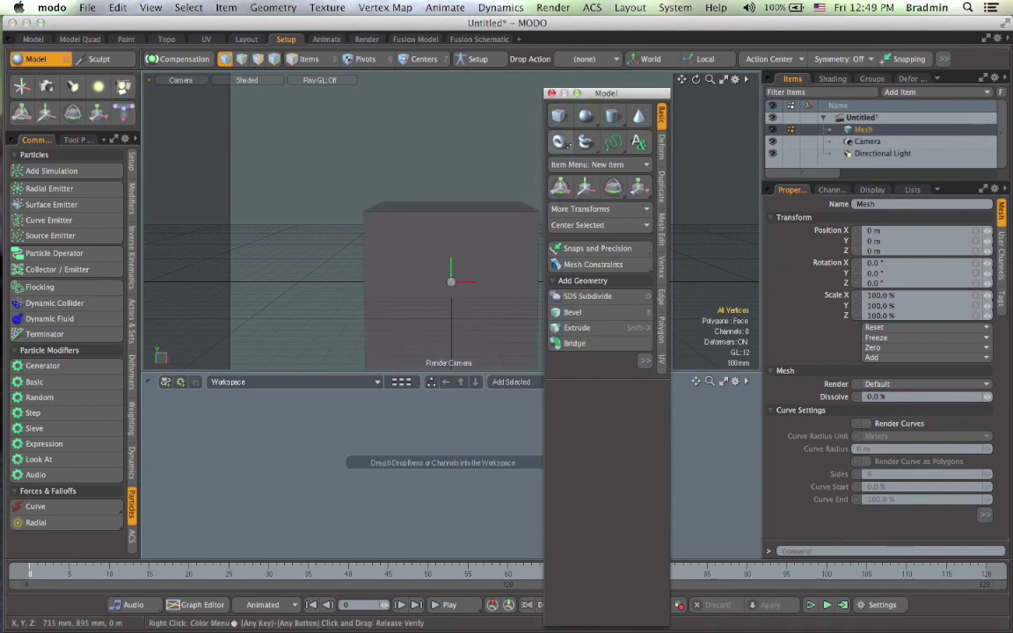
- Add a flat ground plane in its own mesh item named Plane, and rename the cube's mesh item to Prototype
key(2)
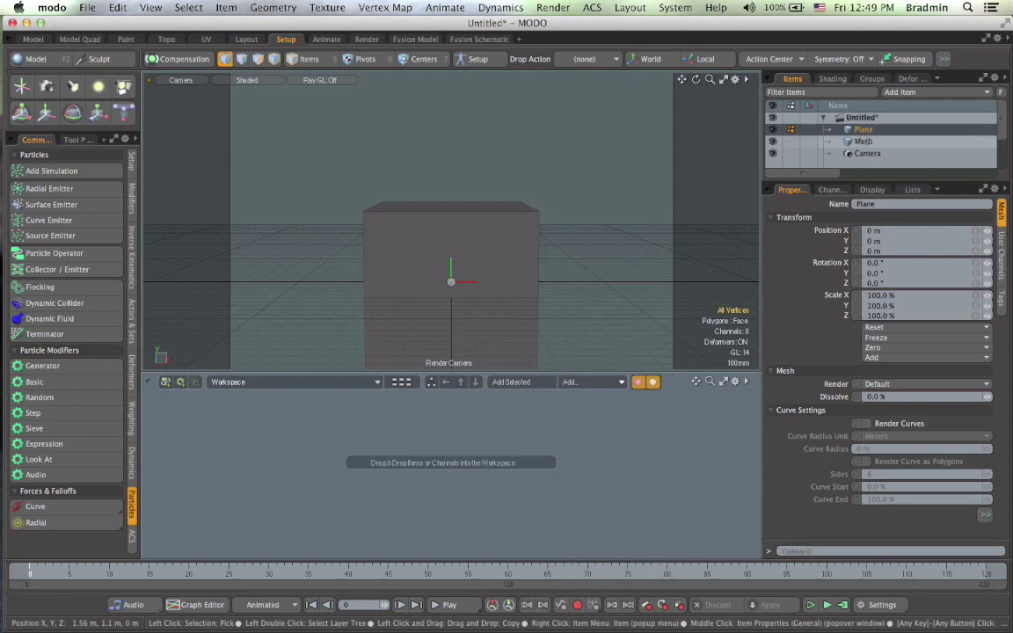
click(863, 141)
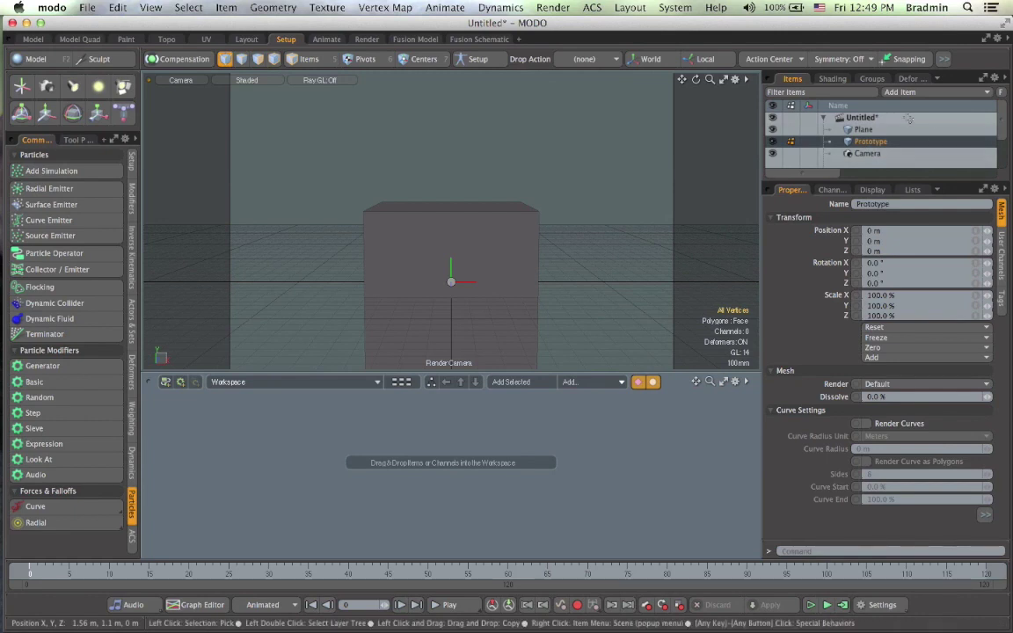
click(862, 129)
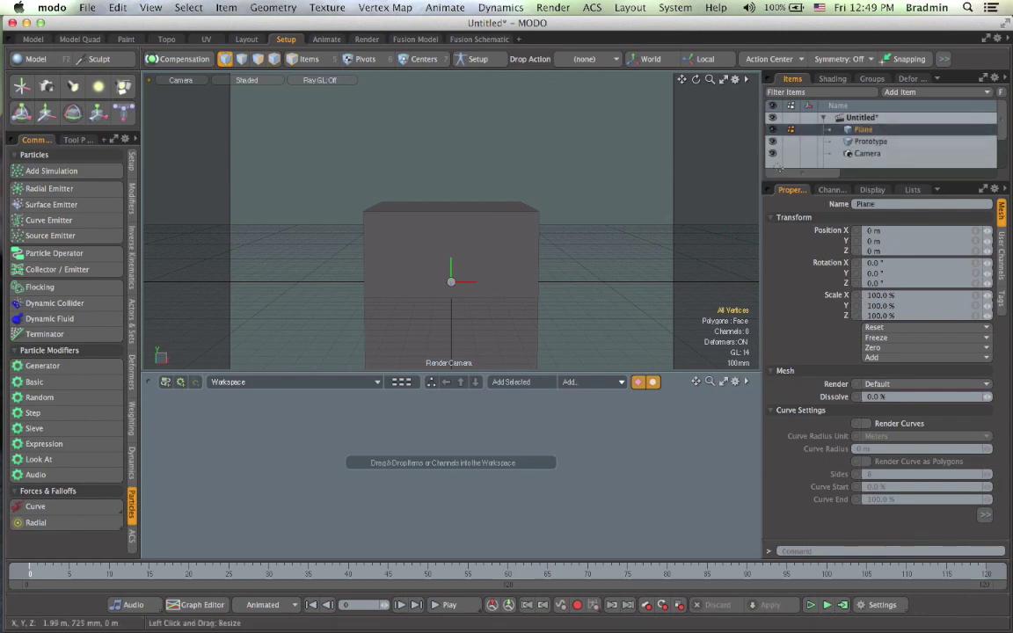
click(866, 141)
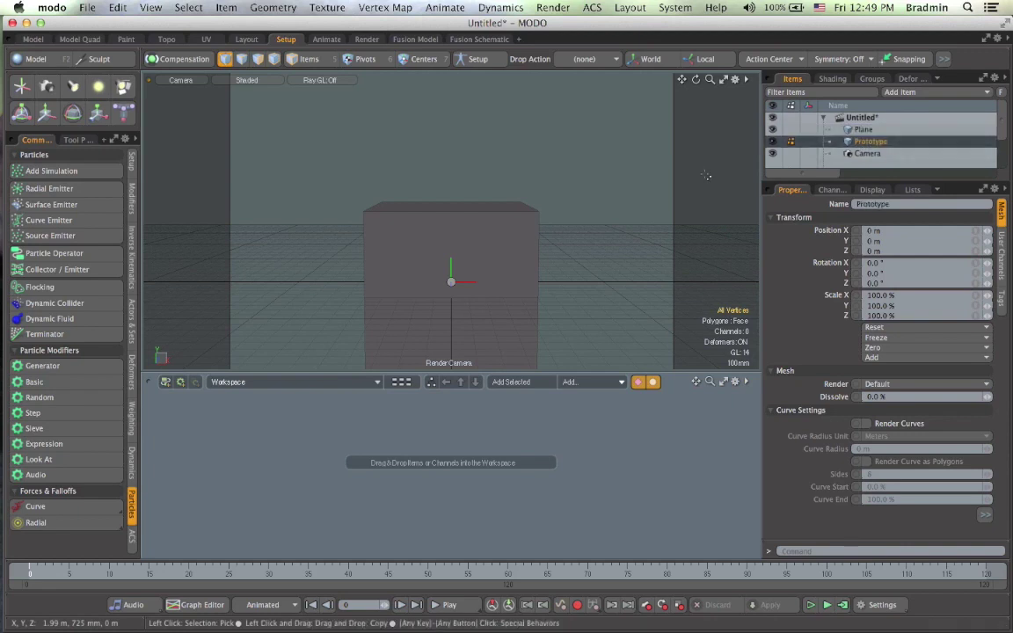
- Scale the Prototype cube's geometry uniformly down to a tiny size and convert it to a subdivision surface
key(y)
drag(451, 282, 380, 282)
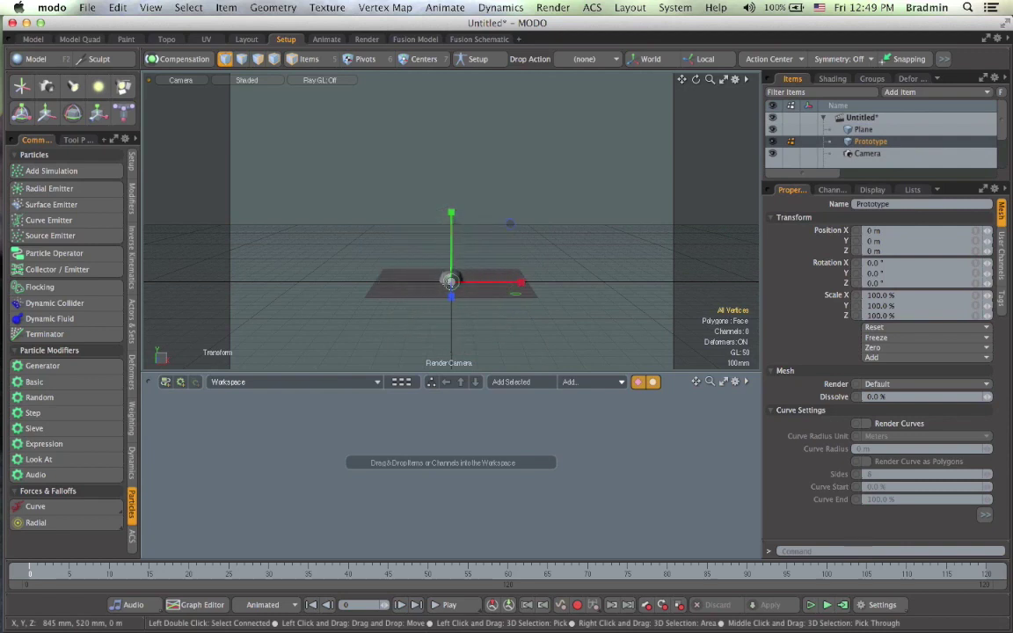
key(space)
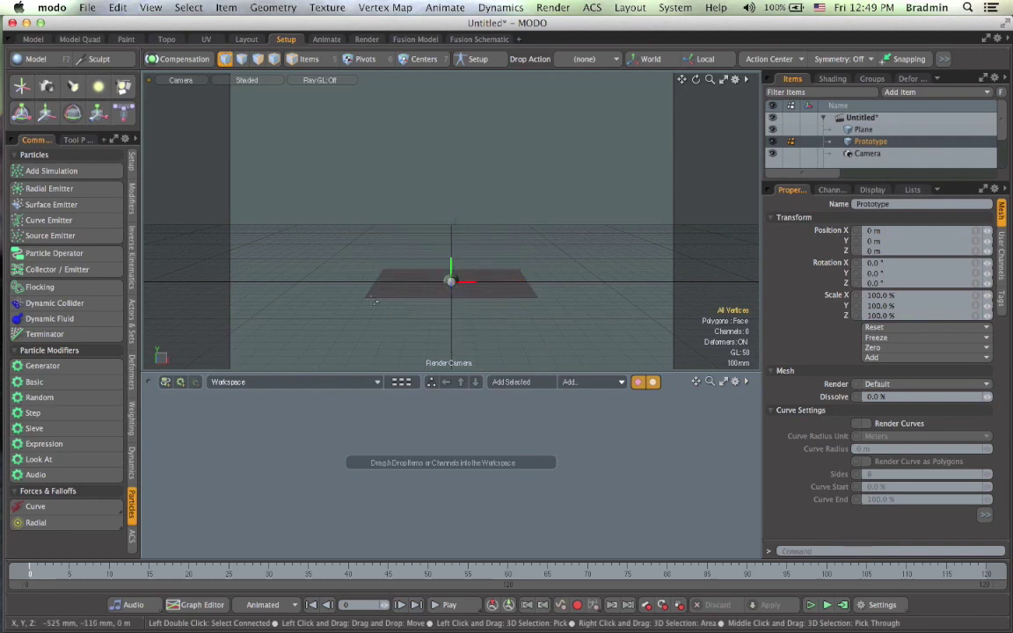
key(Tab)
- Select the Plane and scale its geometry up at component level so it extends beyond the camera frame
key(5)
click(518, 290)
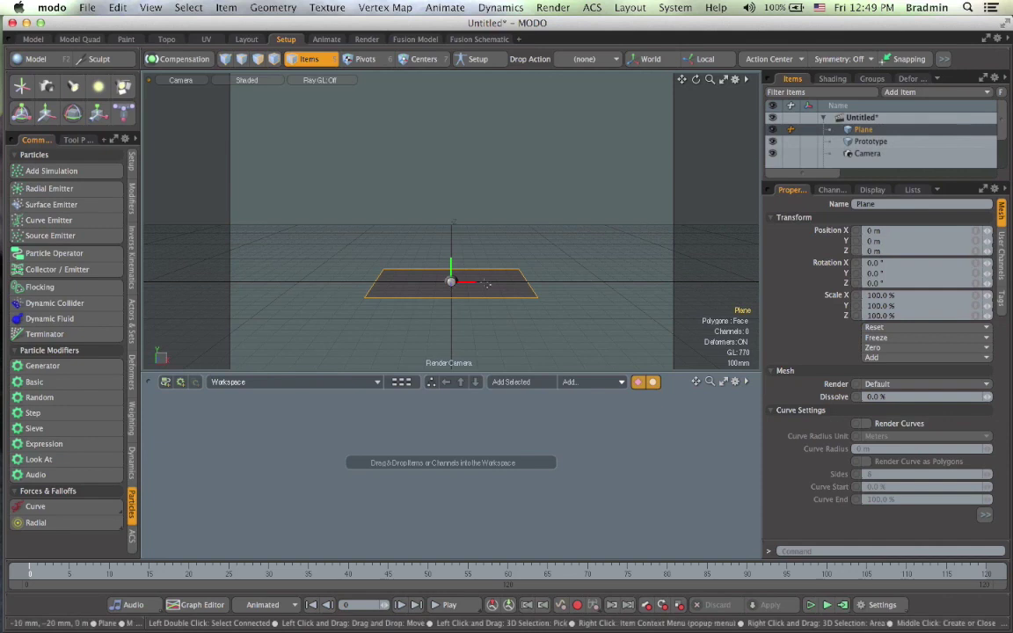
key(1)
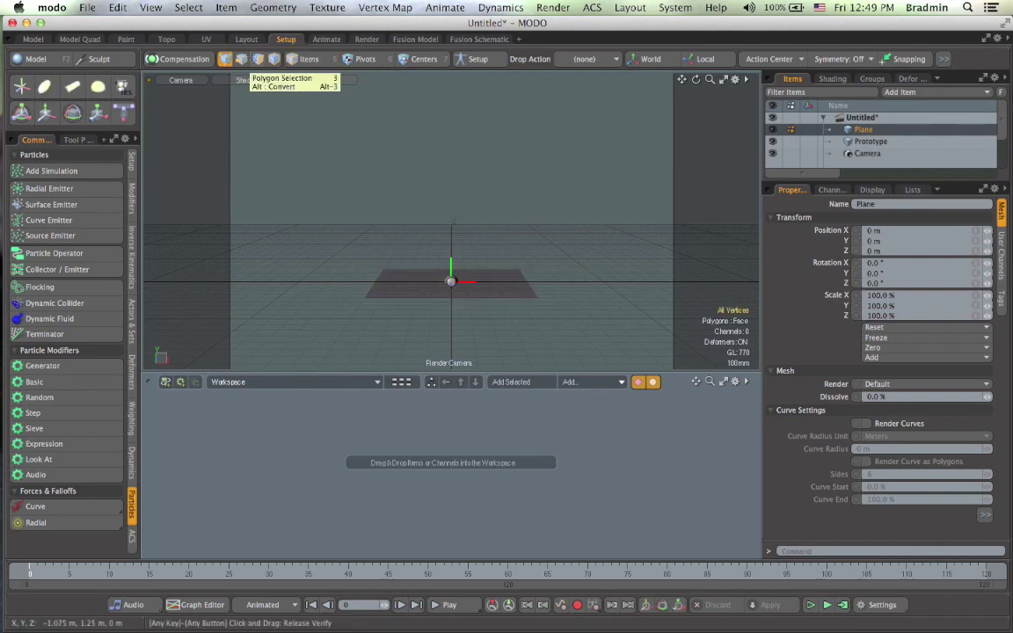
key(y)
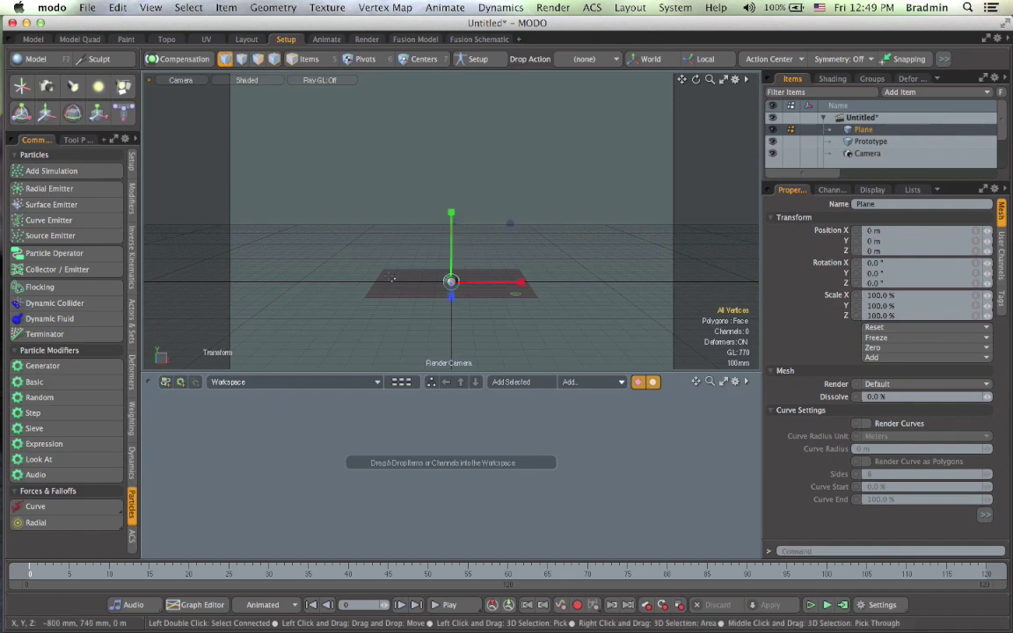
drag(452, 283, 642, 283)
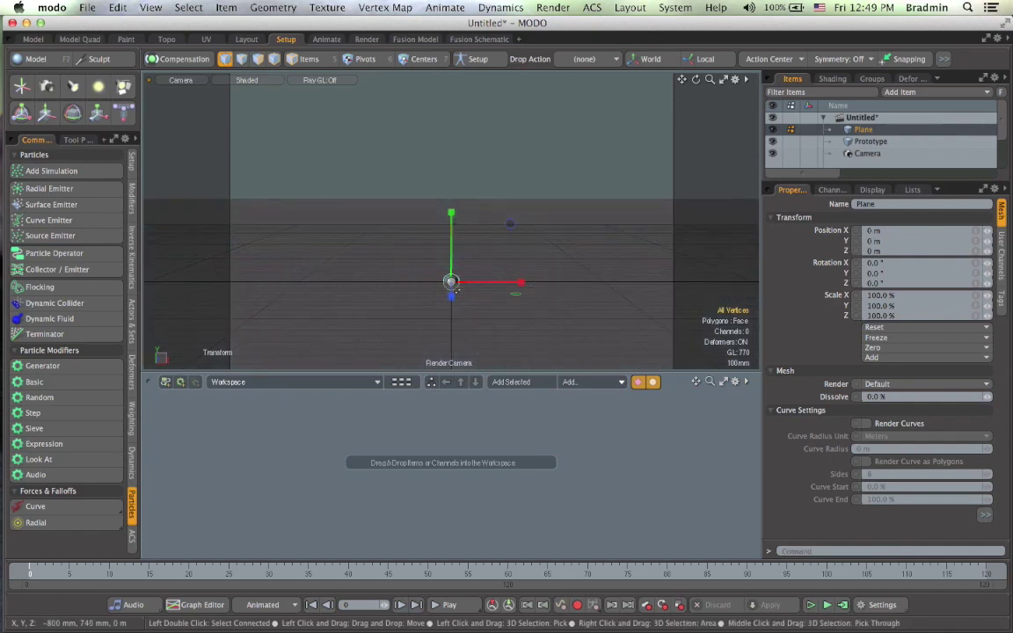
key(space)
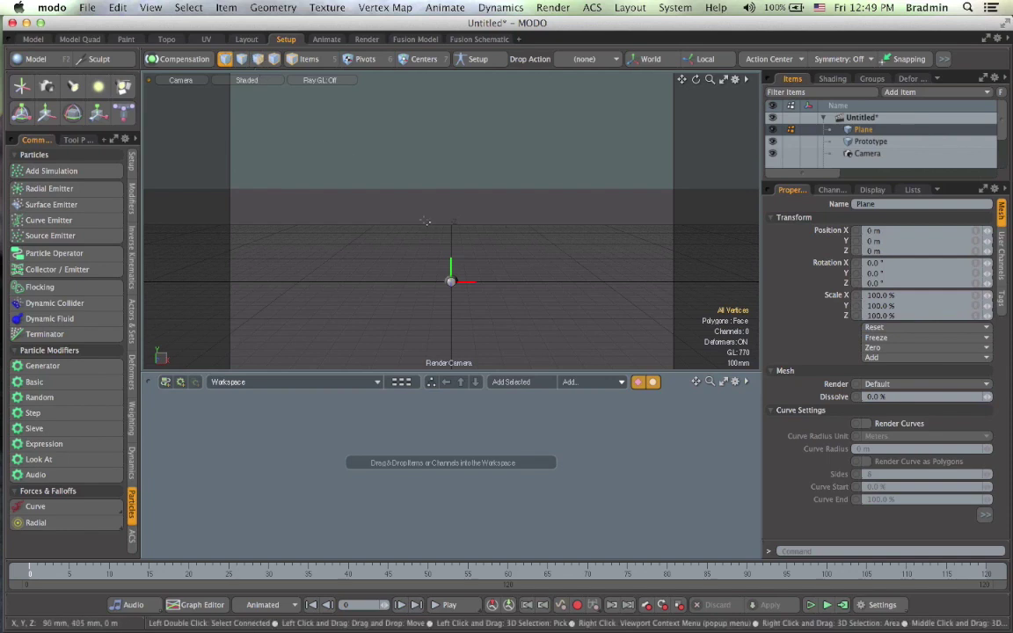
- Try scaling the Plane at item level to 420.5% in X and Z, and undo that scaling
key(5)
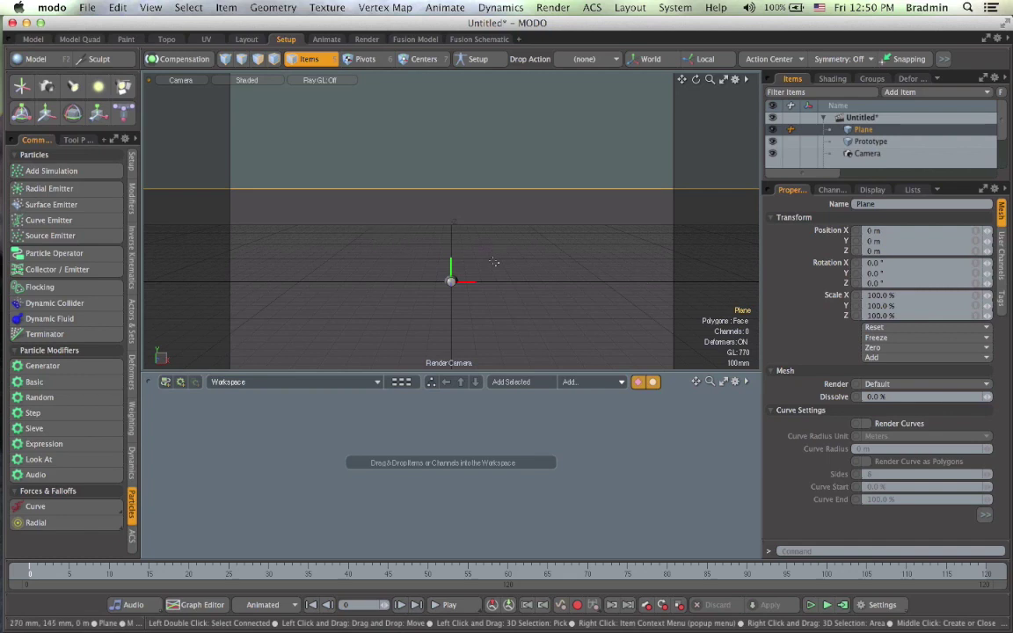
key(y)
drag(517, 293, 645, 277)
key(super+z)
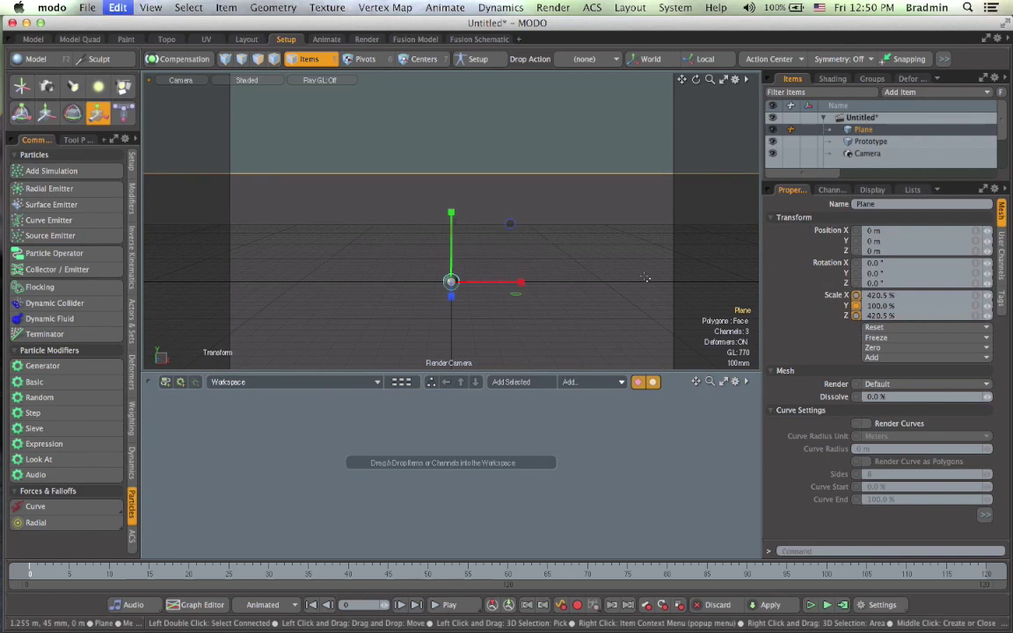
key(q)
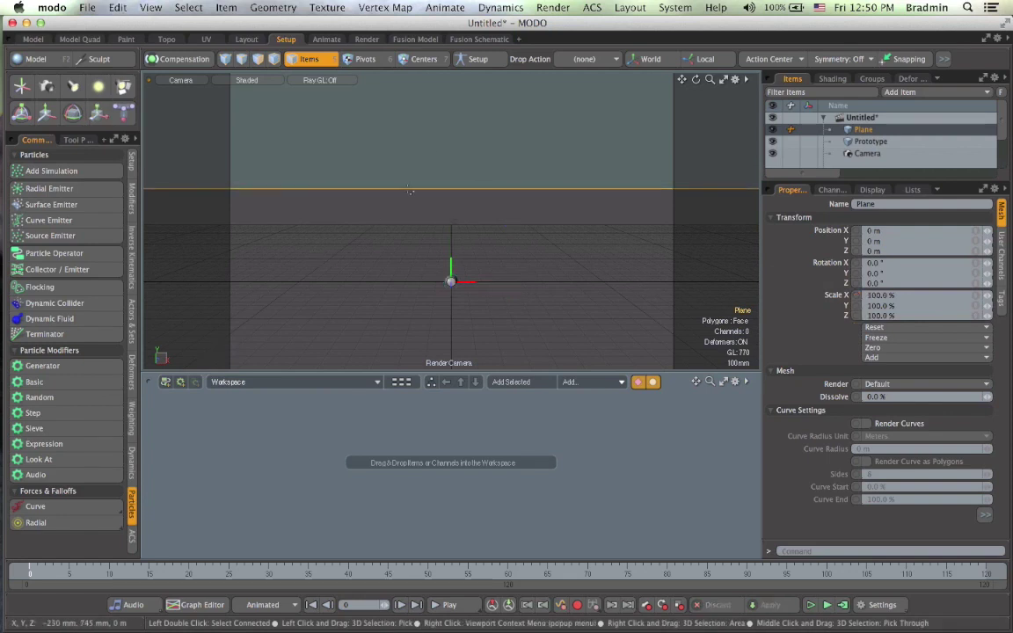
- Clear the Plane selection and select the small Prototype item in the viewport
click(342, 220)
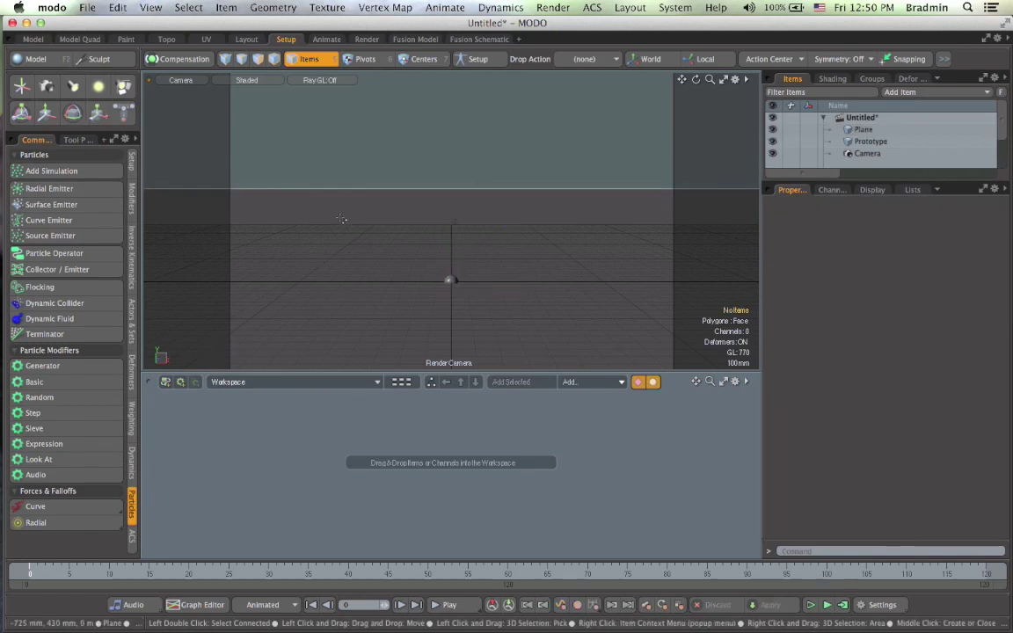
click(382, 229)
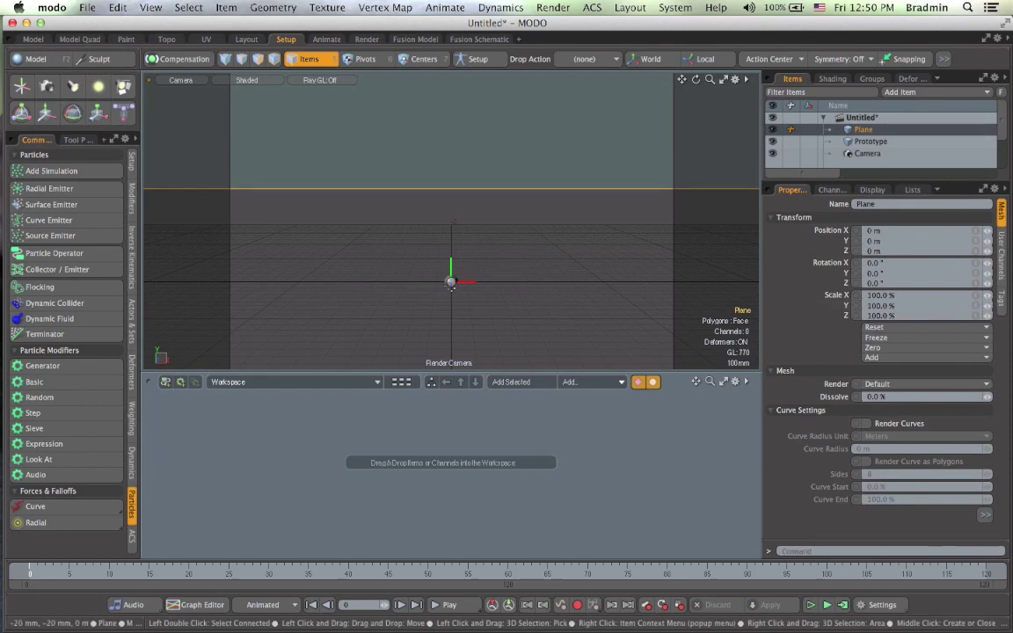
click(450, 280)
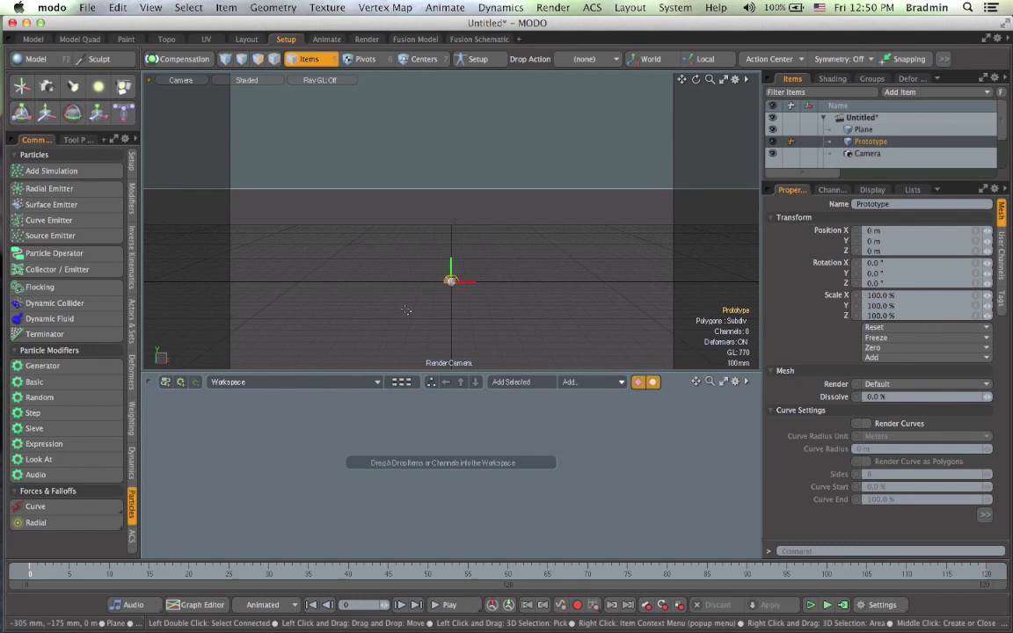
- Switch to the Render layout and frame the camera, light and Prototype together in the perspective view
click(367, 39)
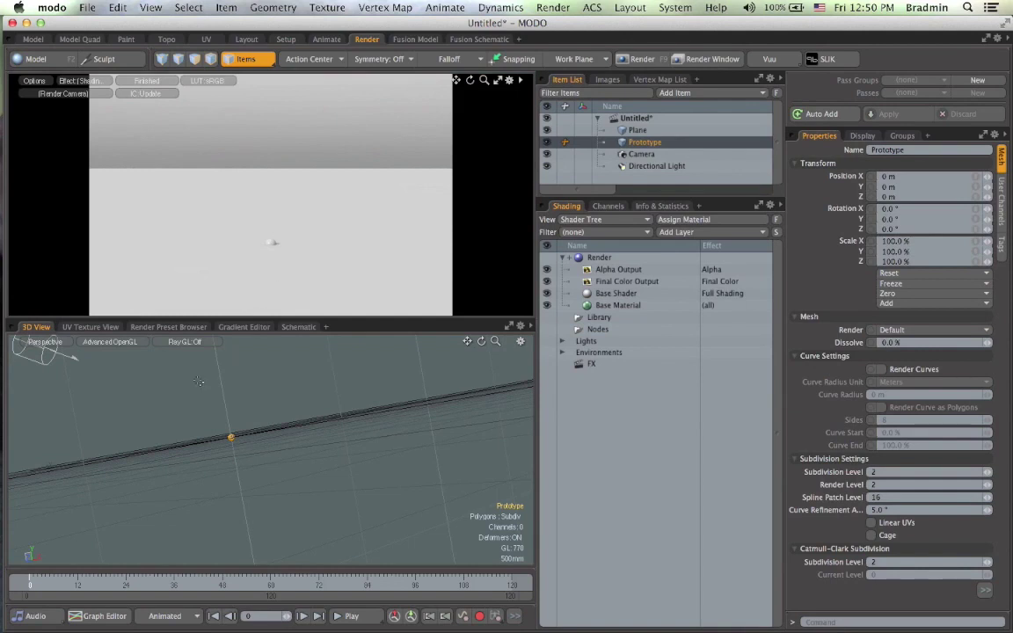
alt+drag(264, 403, 291, 412)
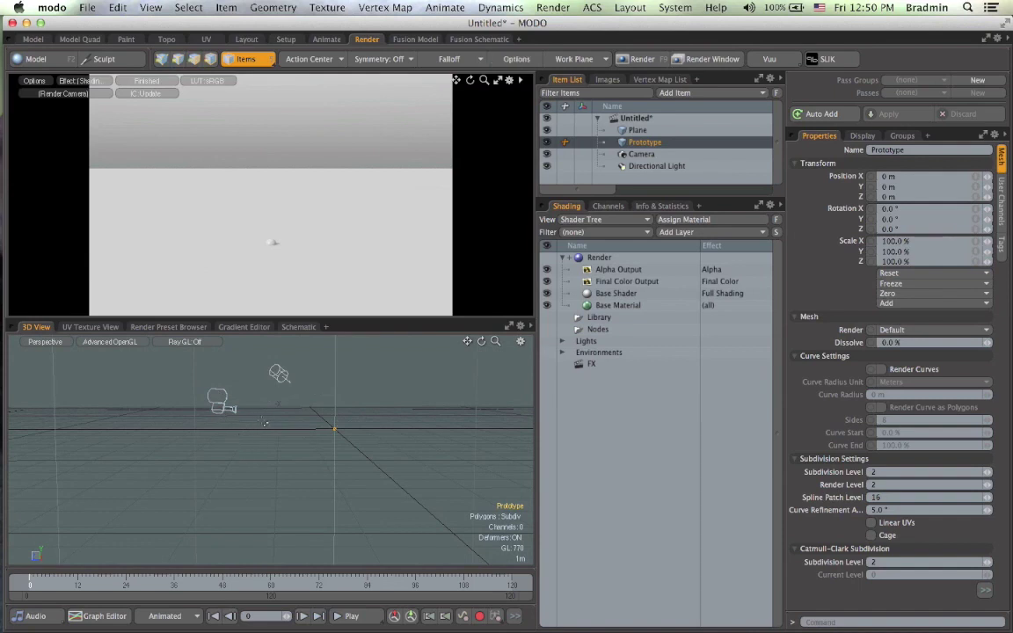
alt+drag(262, 424, 265, 409)
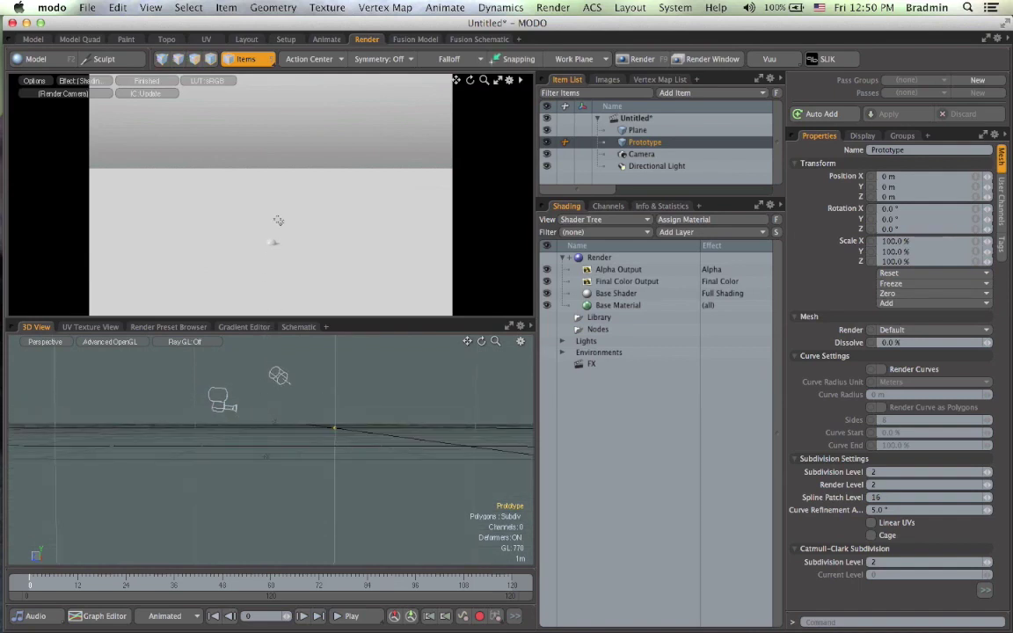
- Reframe the render camera in the preview with a low view across the ground, the horizon near mid-height and the Prototype slightly left of centre
alt+shift+drag(285, 205, 240, 240)
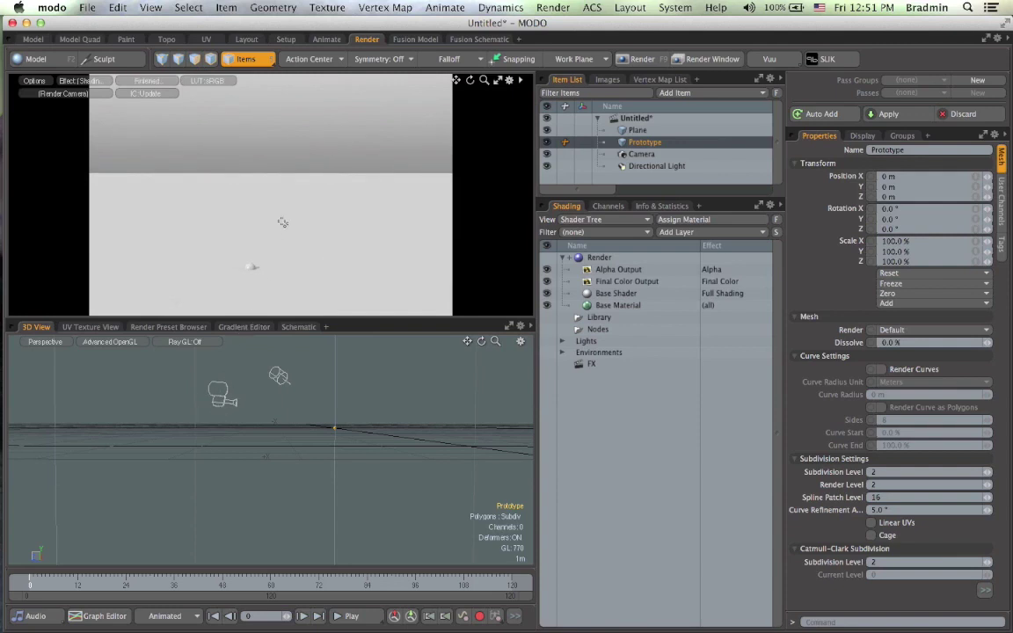
mouse_move(281, 219)
mouse_down()
mouse_move(289, 198)
mouse_move(285, 215)
mouse_up()
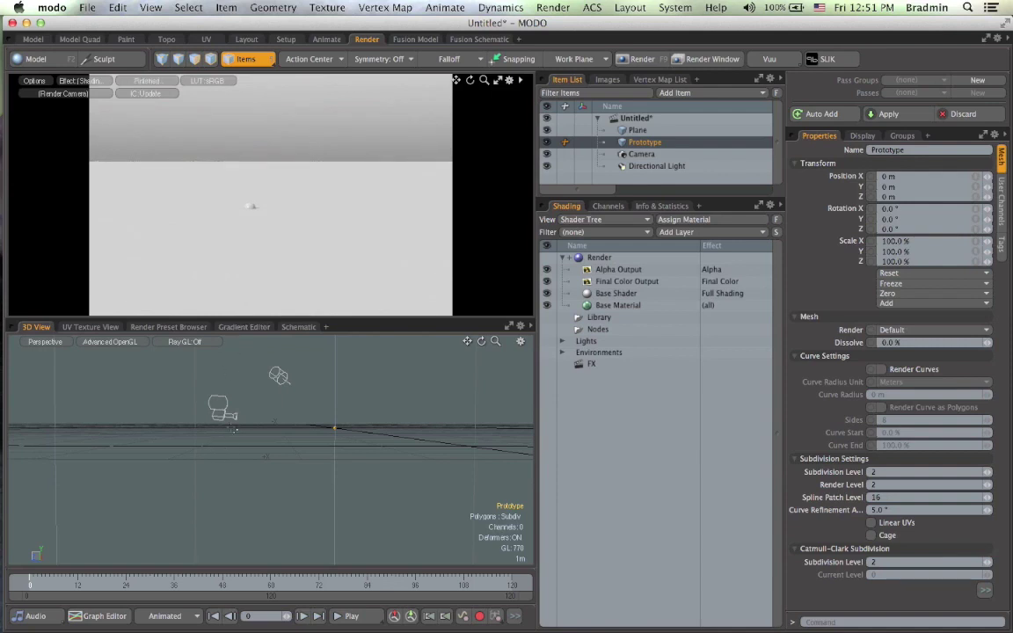
drag(273, 269, 291, 238)
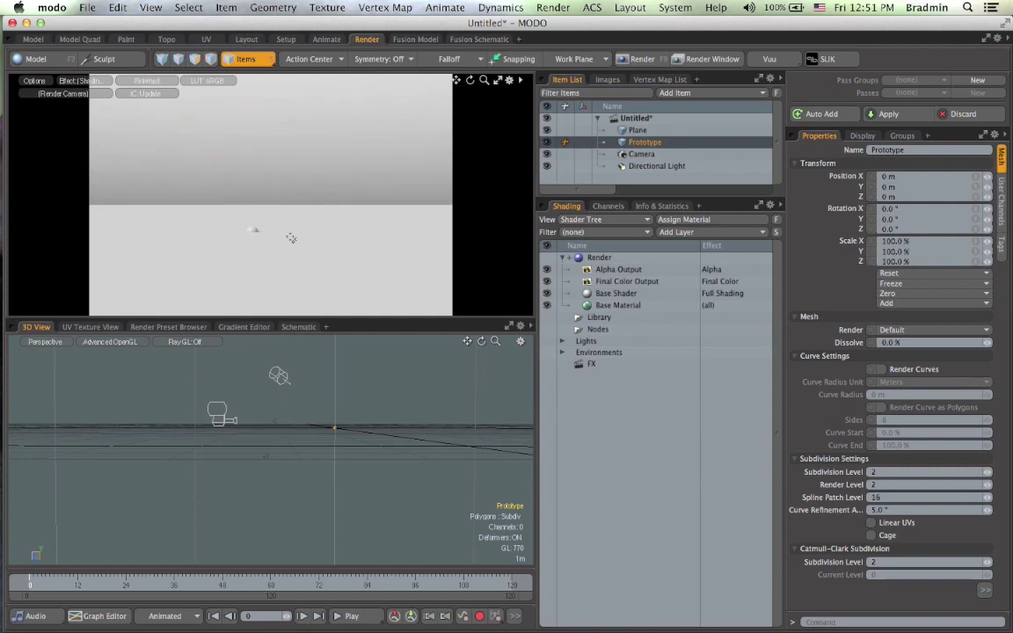
- Assign a new material named Ground to the Plane's polygon and clear the polygon selection
click(368, 462)
key(1)
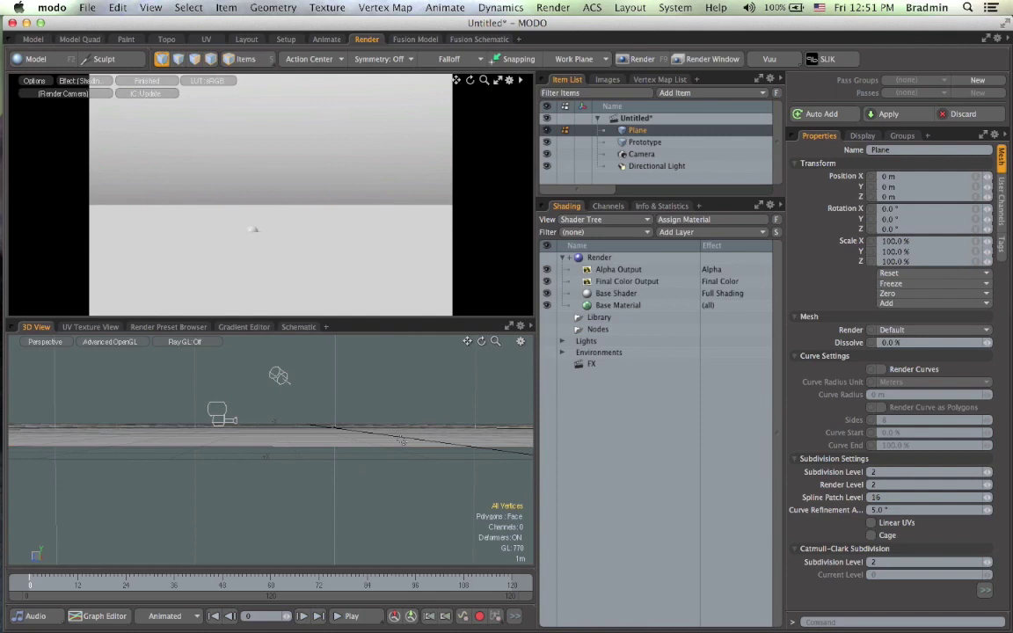
key(5)
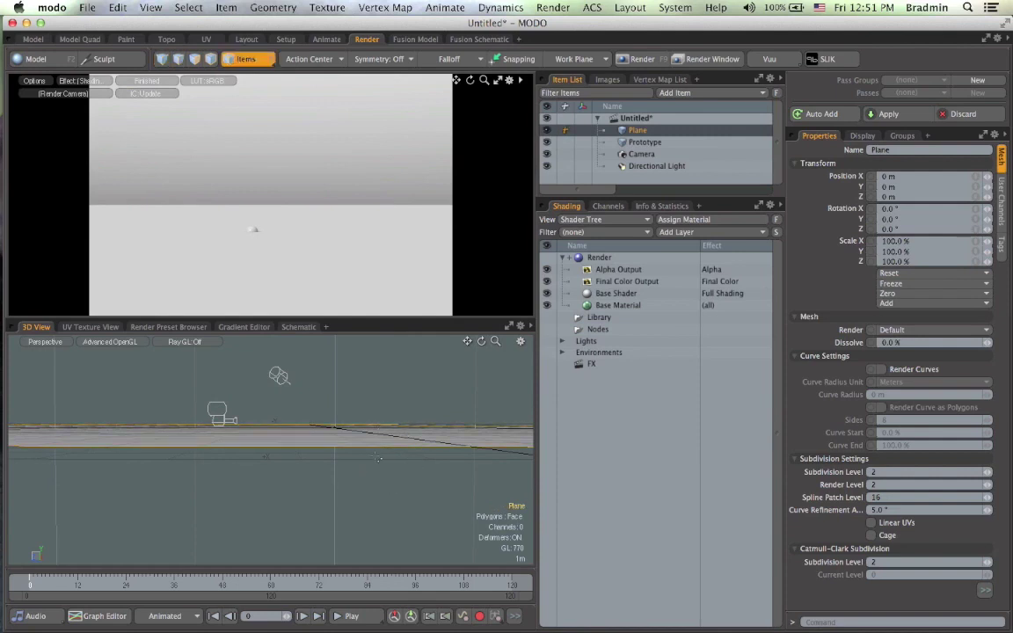
alt+drag(373, 423, 404, 450)
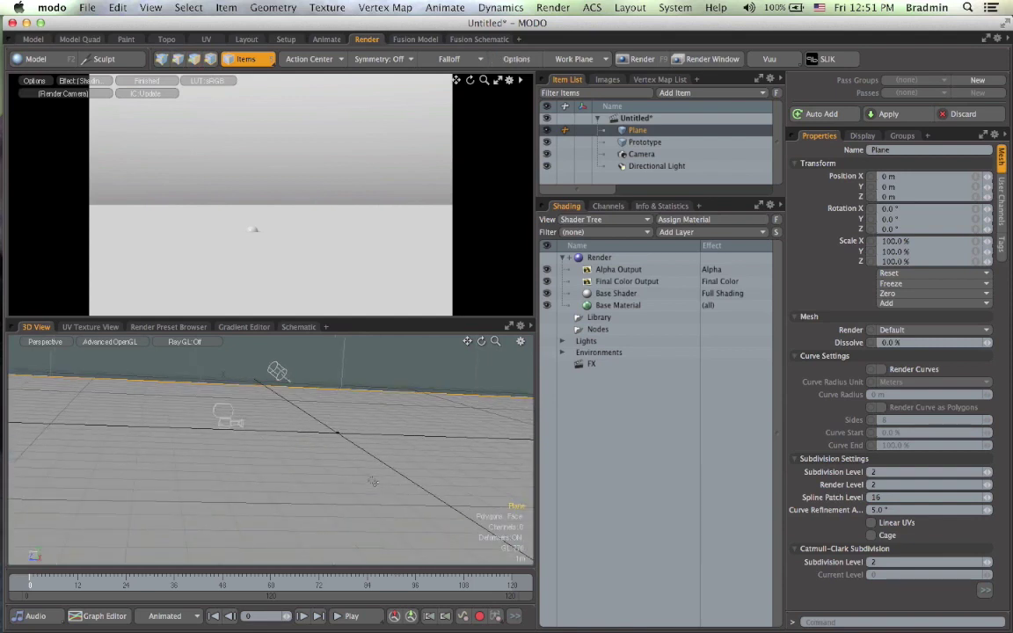
key(1)
key(2)
key(3)
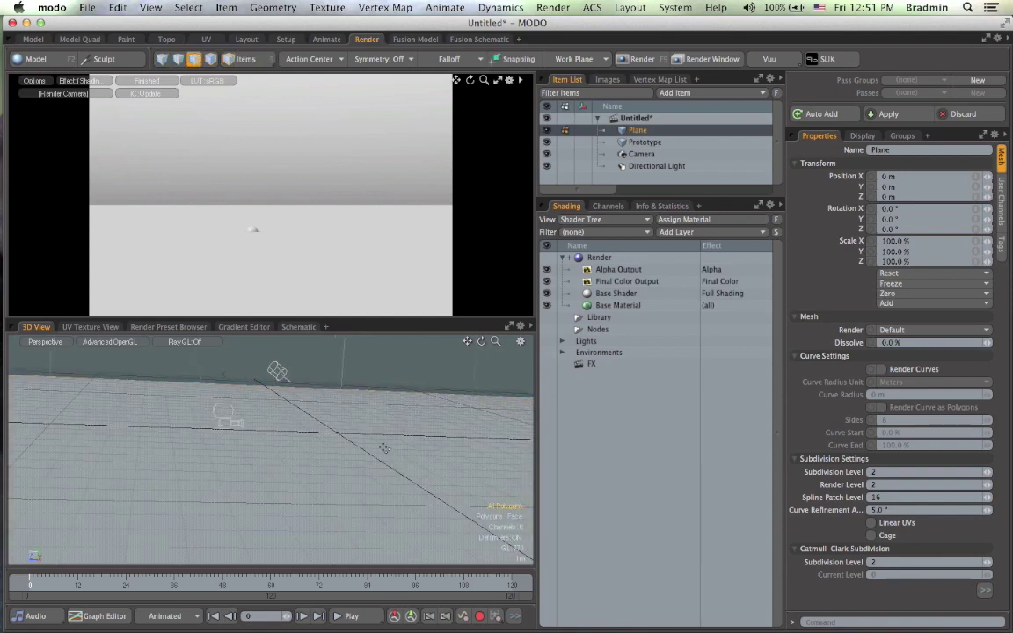
click(290, 444)
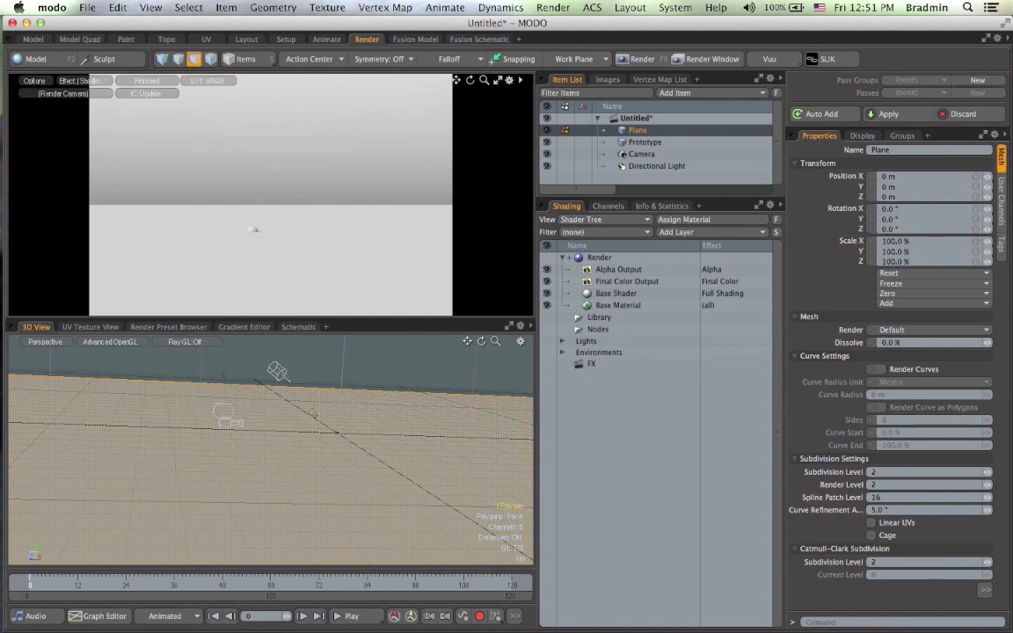
key(m)
text(Ground)
key(Return)
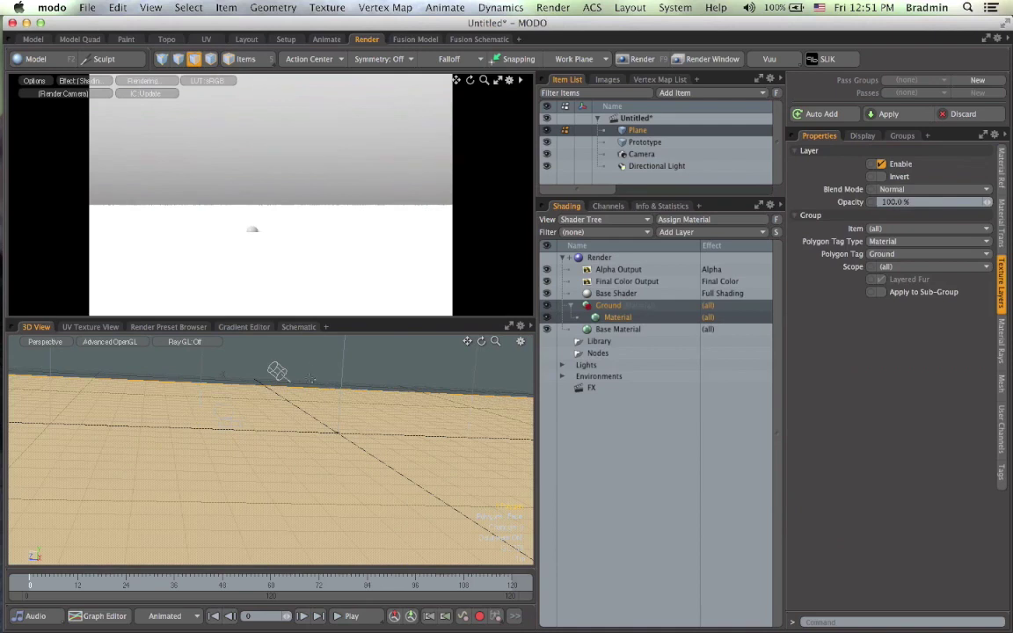
click(322, 362)
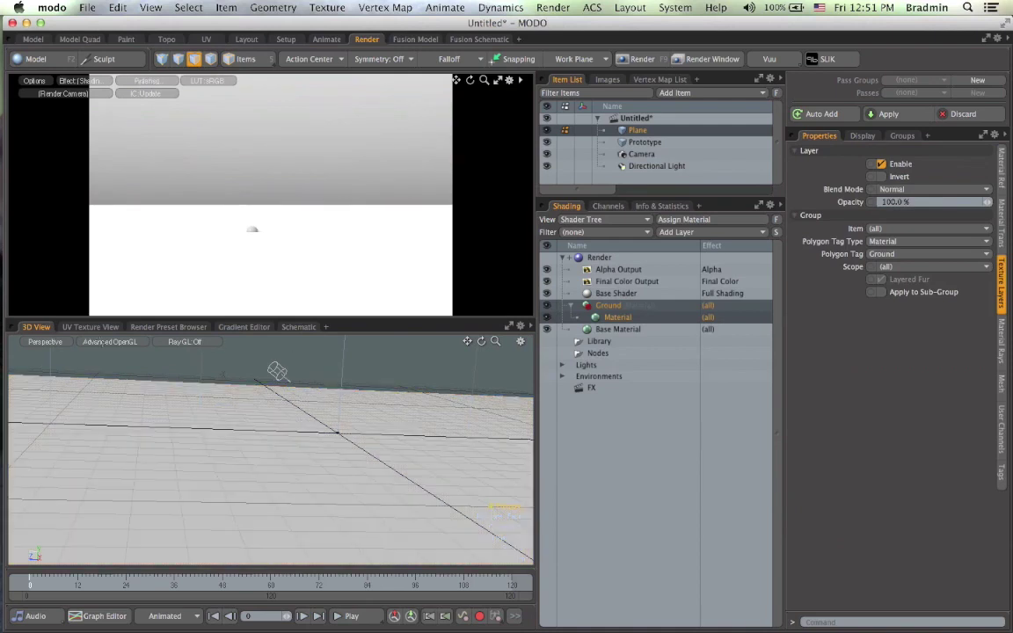
- Check the floor in the Safari reference video, and apply the Concrete 03 preset to the ground in the MODO render preview
click(169, 327)
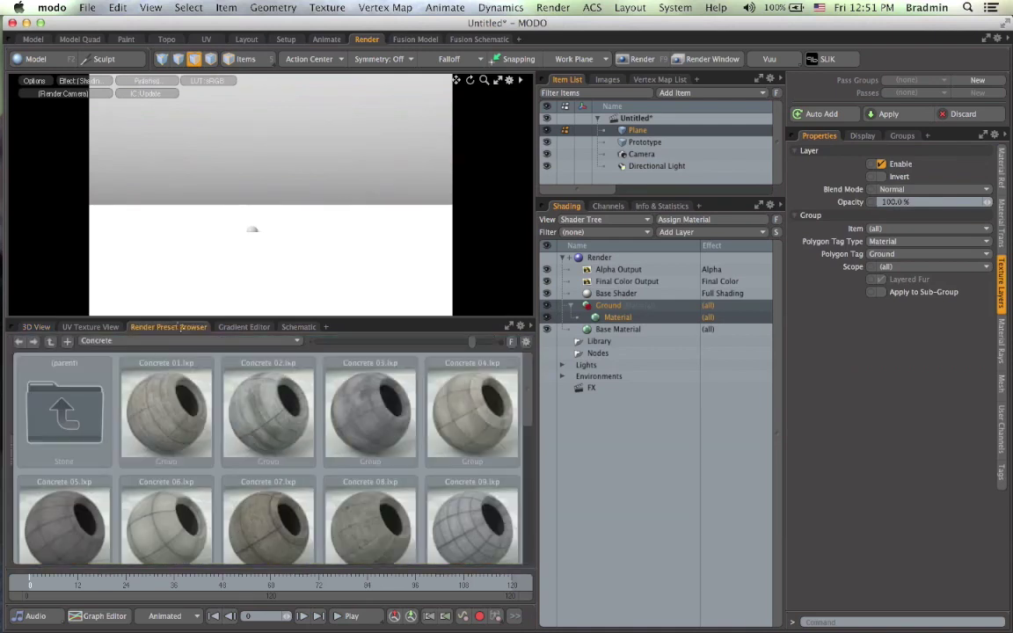
key(super+Tab)
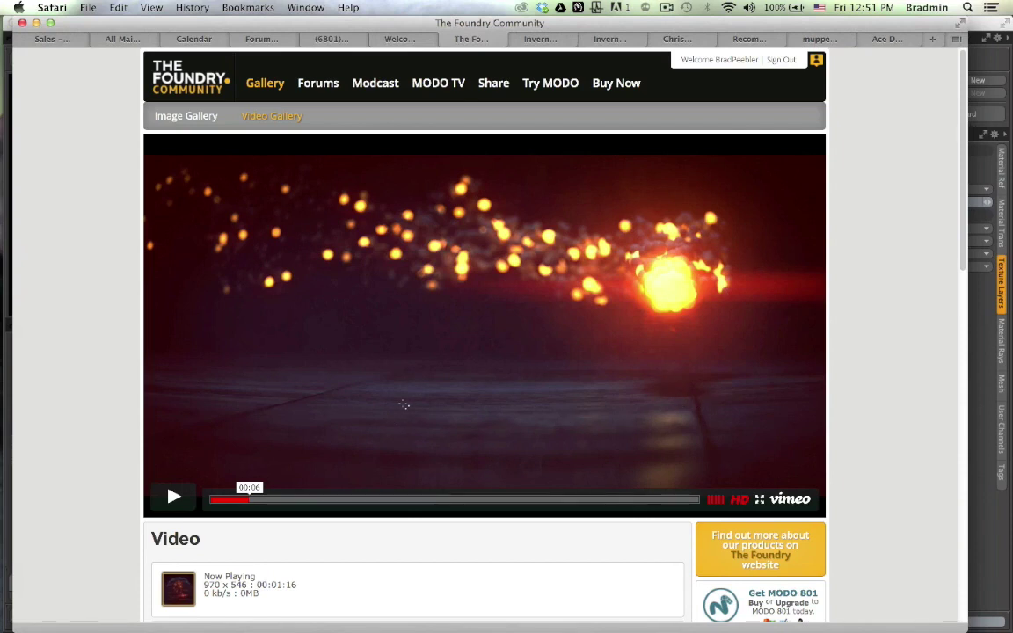
key(super+Tab)
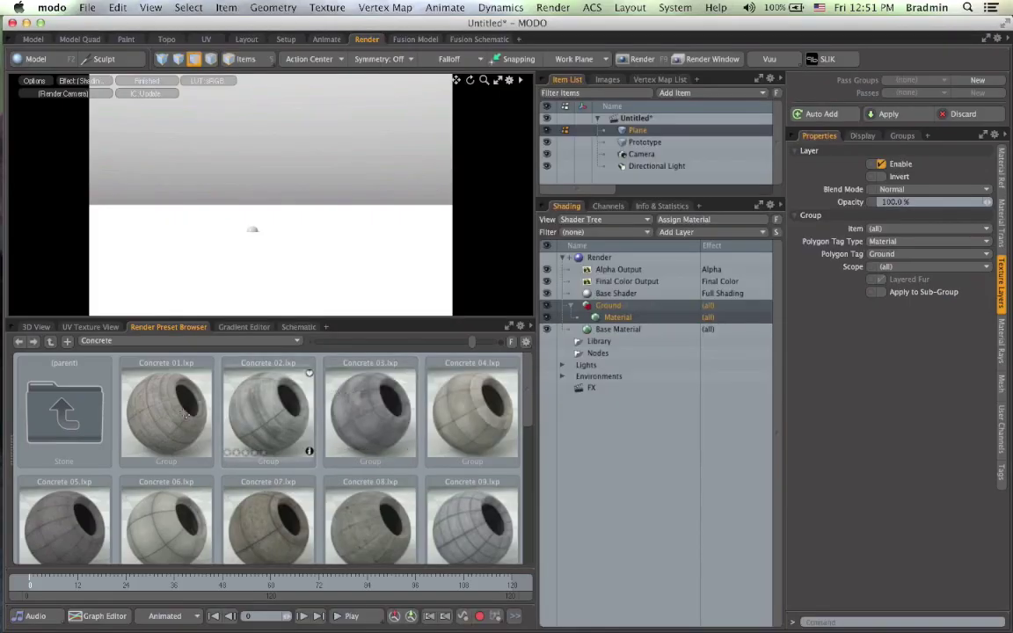
mouse_move(345, 387)
mouse_down()
mouse_move(355, 350)
mouse_move(340, 290)
mouse_up()
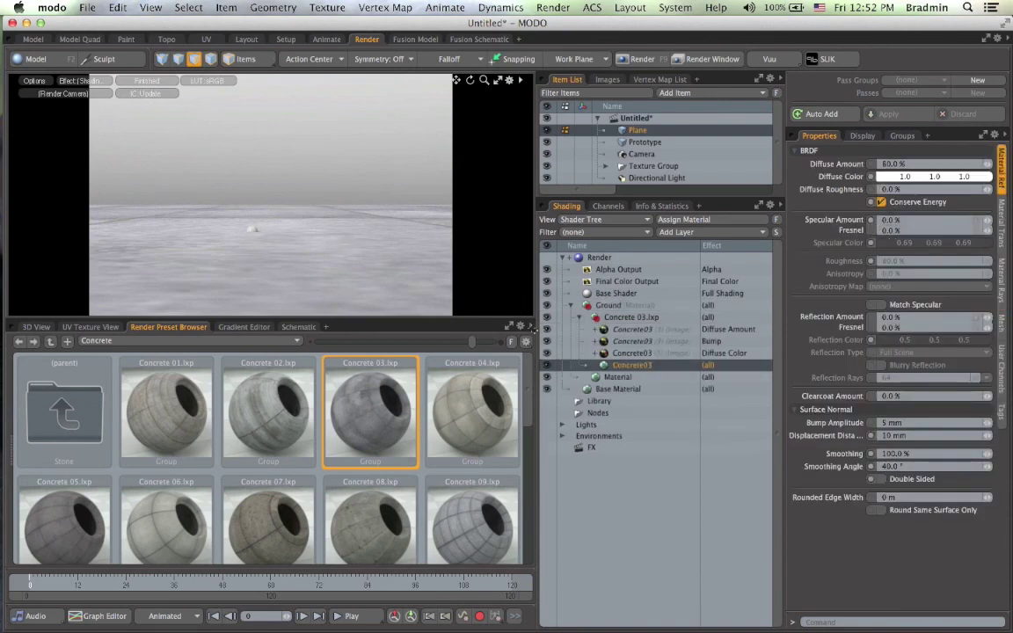
- Set the Concrete03 diffuse colour texture's horizontal and vertical wrap to 4.0 and collapse the Ground material group
click(632, 353)
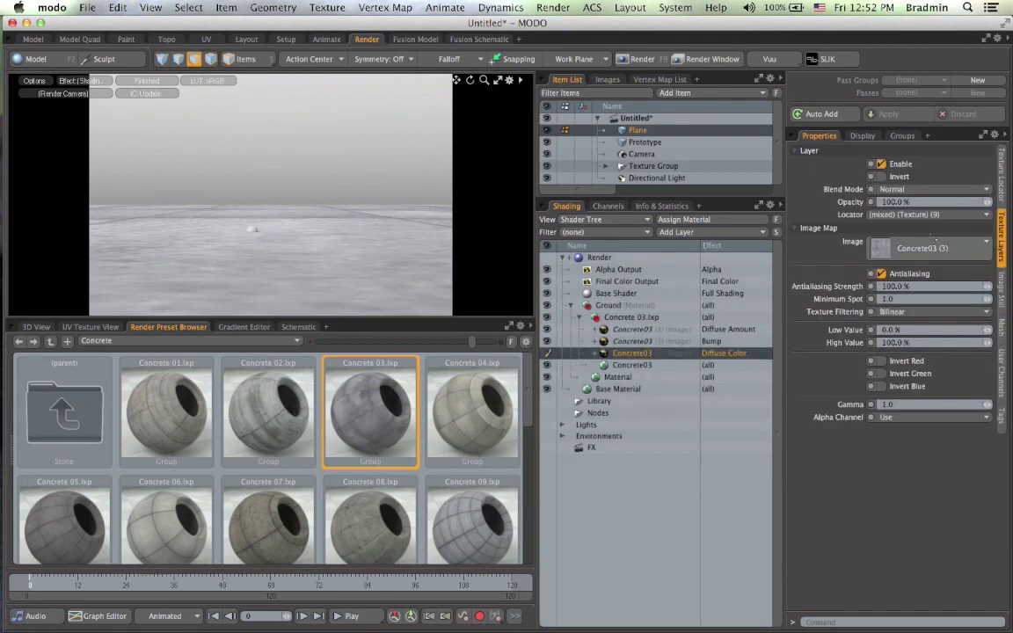
click(1003, 186)
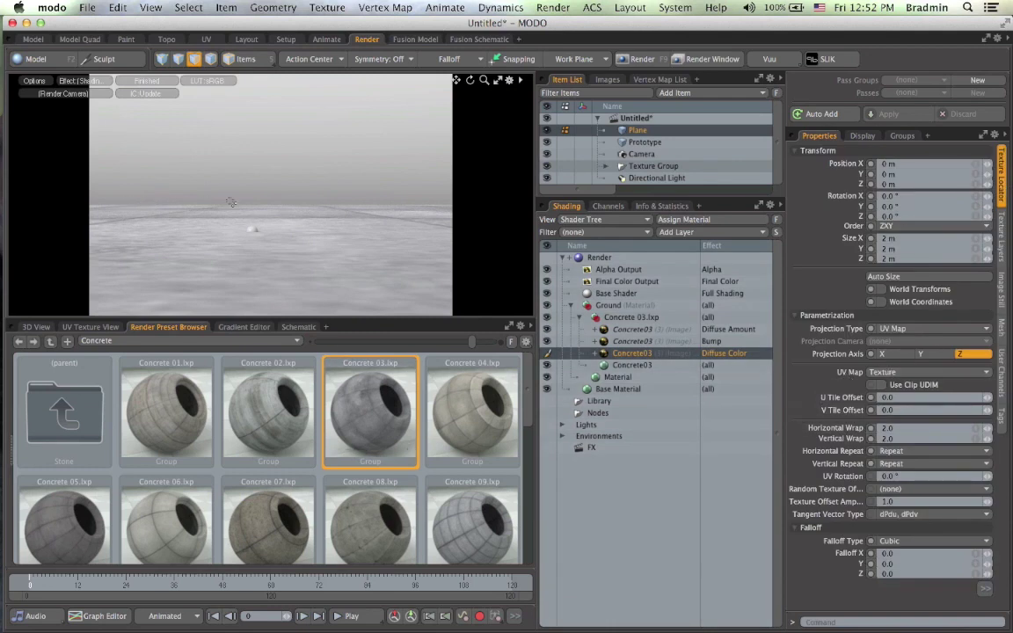
click(909, 430)
text(4)
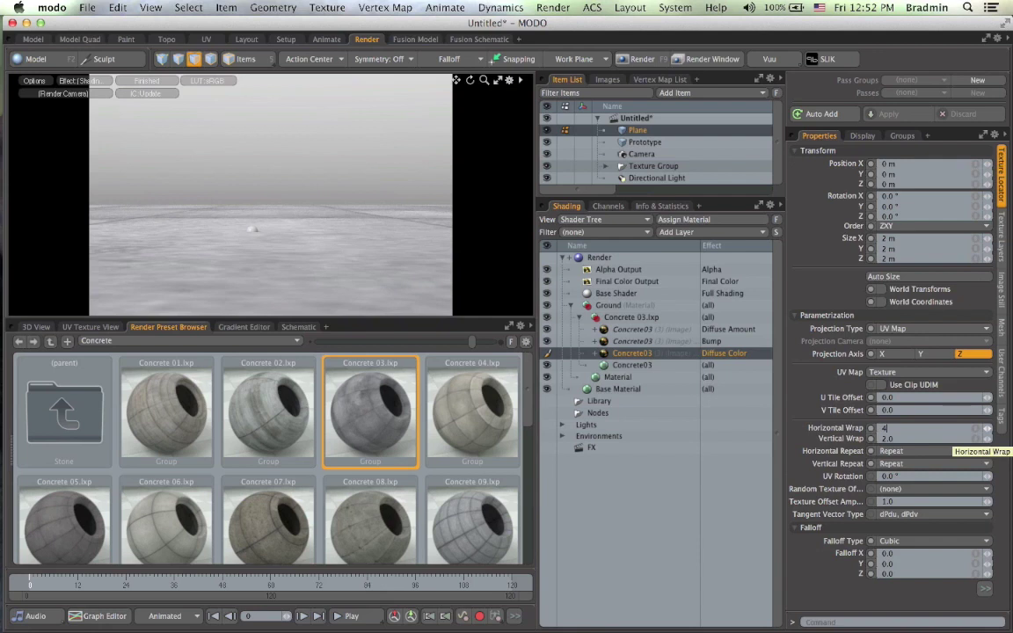
key(Return)
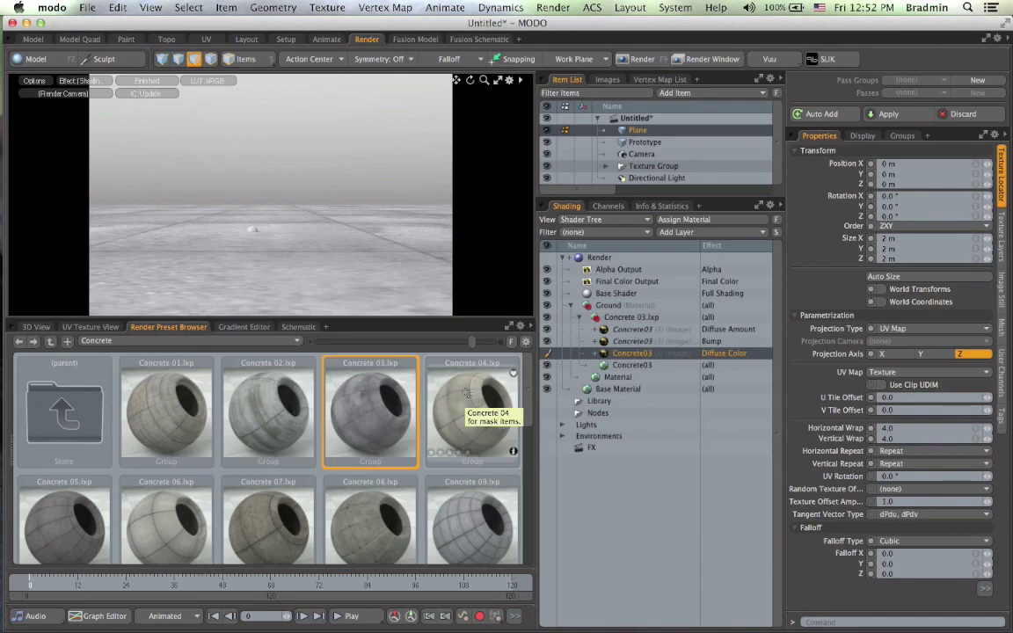
click(580, 316)
click(572, 305)
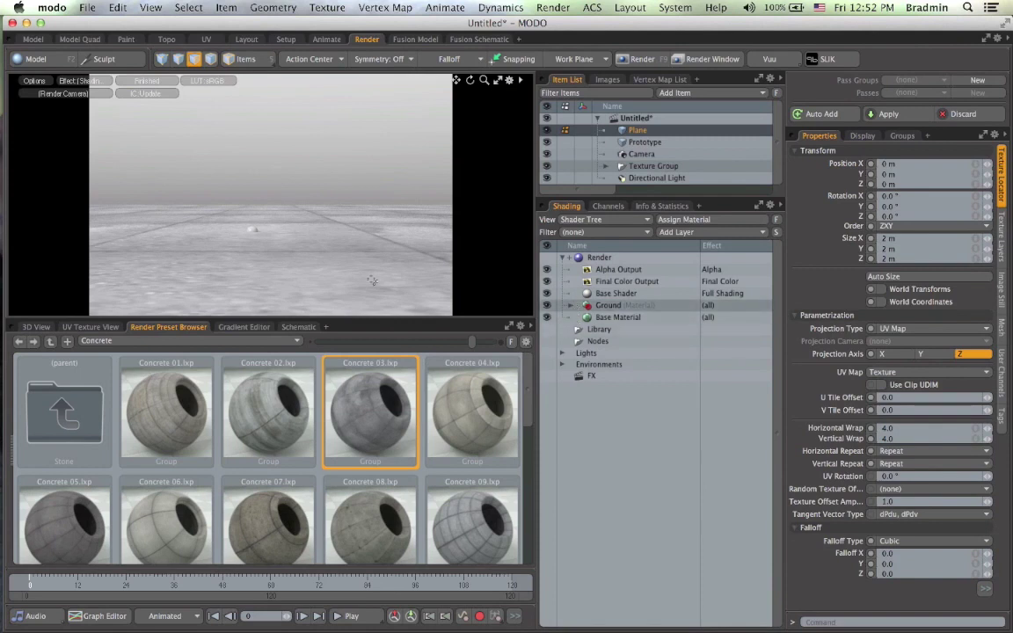
- Check the lighting in the Safari reference video, and change the Directional Light in MODO to a Point Light
key(super+Tab)
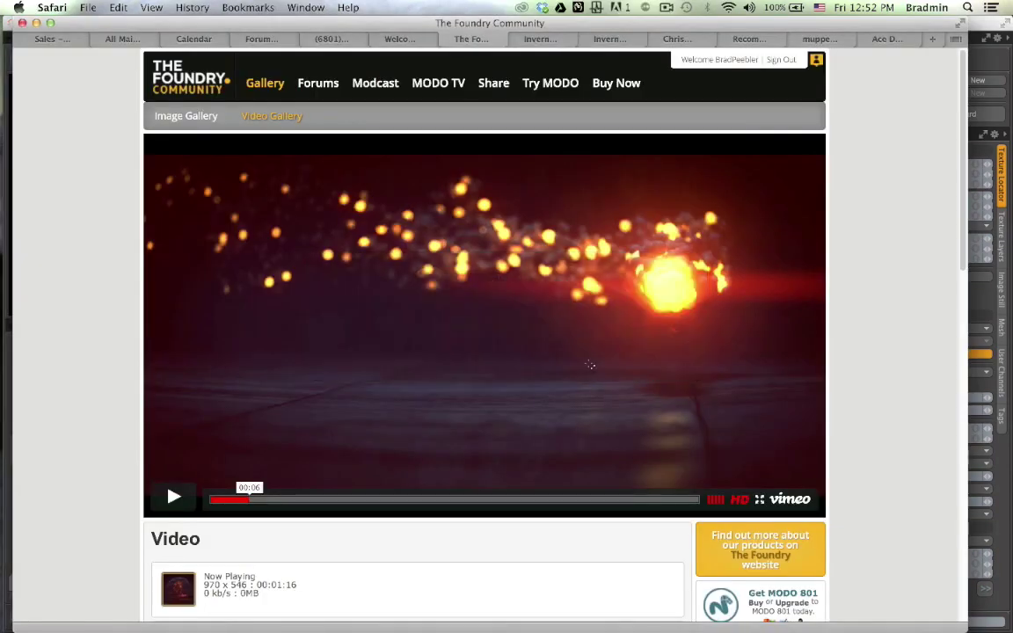
key(super+Tab)
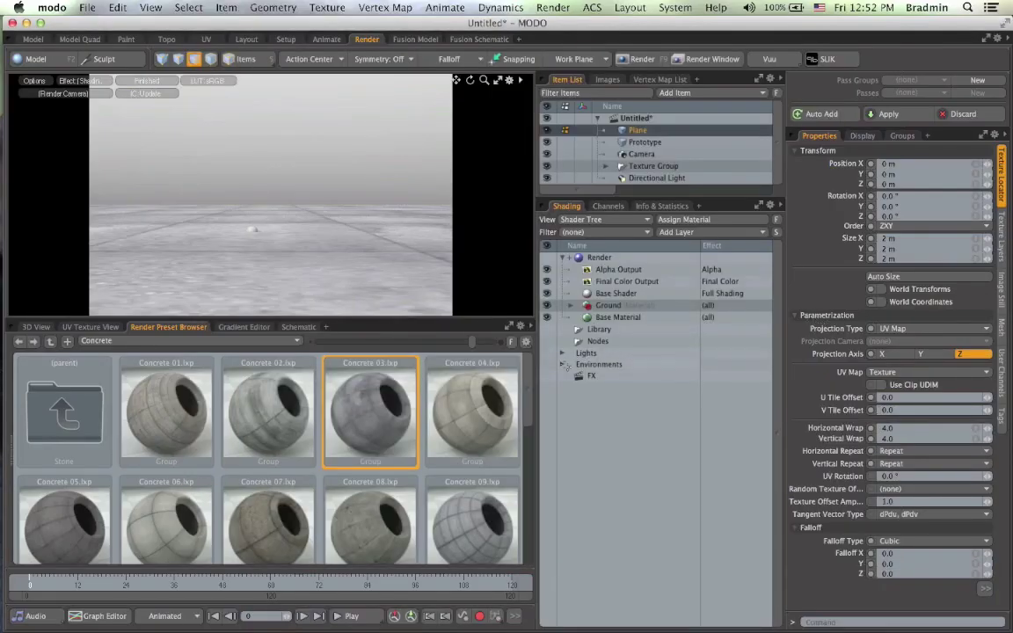
click(655, 178)
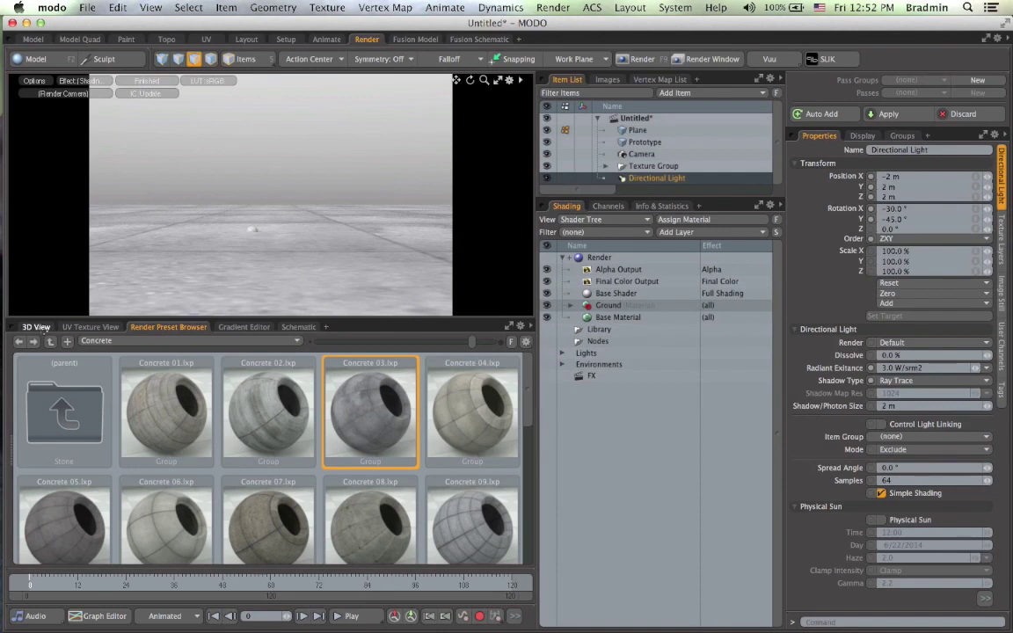
click(36, 326)
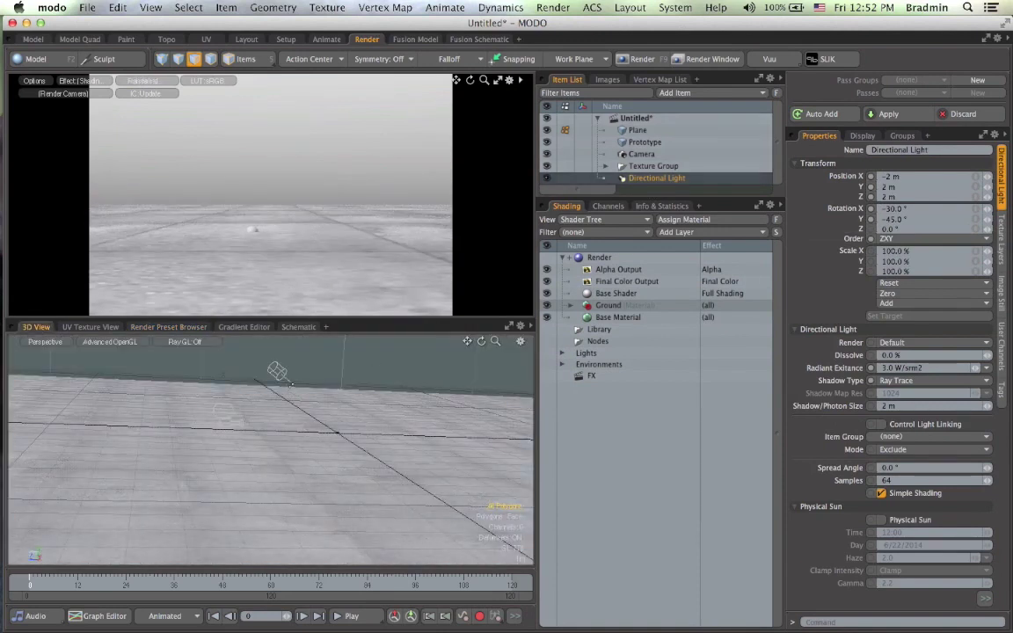
key(5)
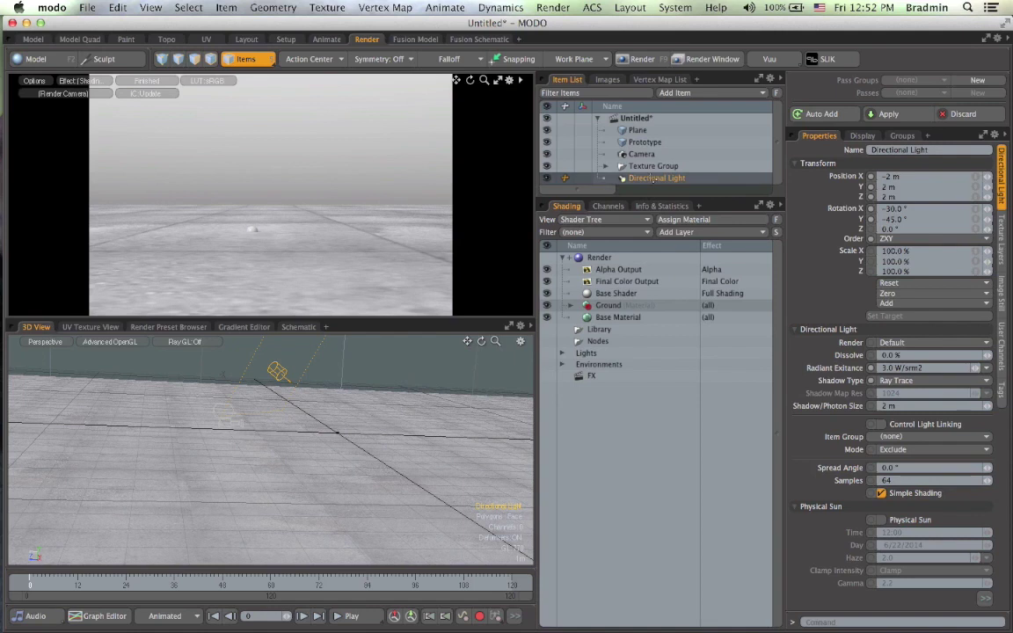
right_click(654, 178)
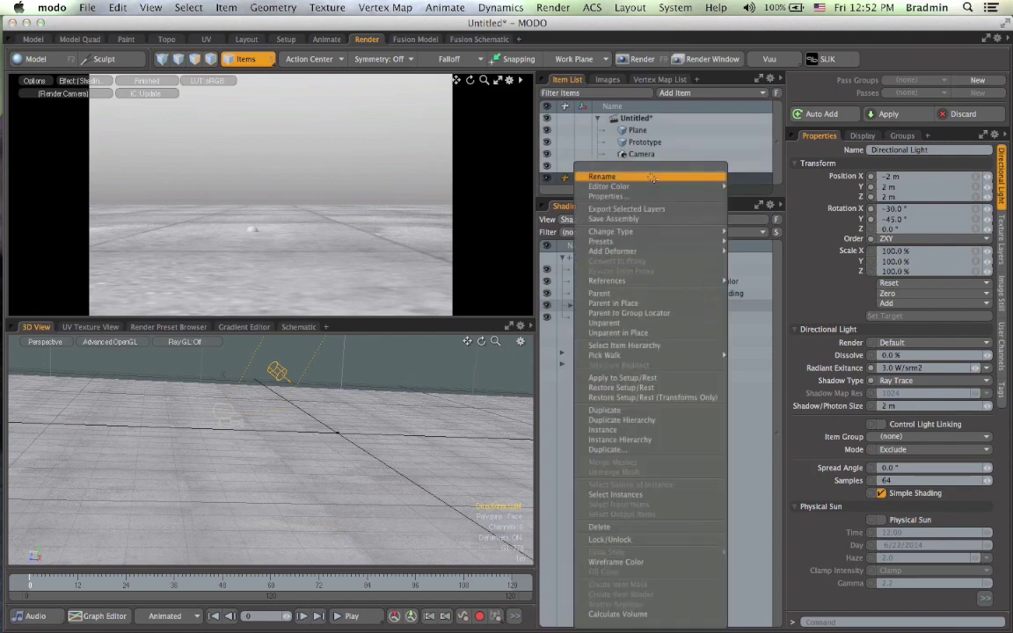
mouse_move(668, 231)
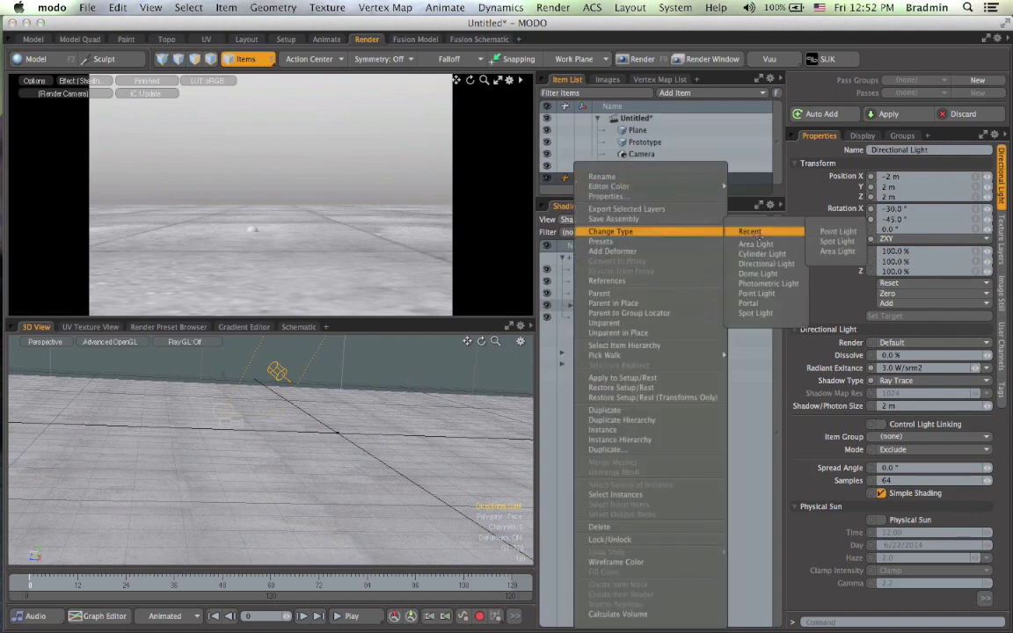
click(756, 293)
- Move the Point Light horizontally near the scene origin, to about 550 mm in X and -750 mm in Z
alt+drag(261, 457, 310, 483)
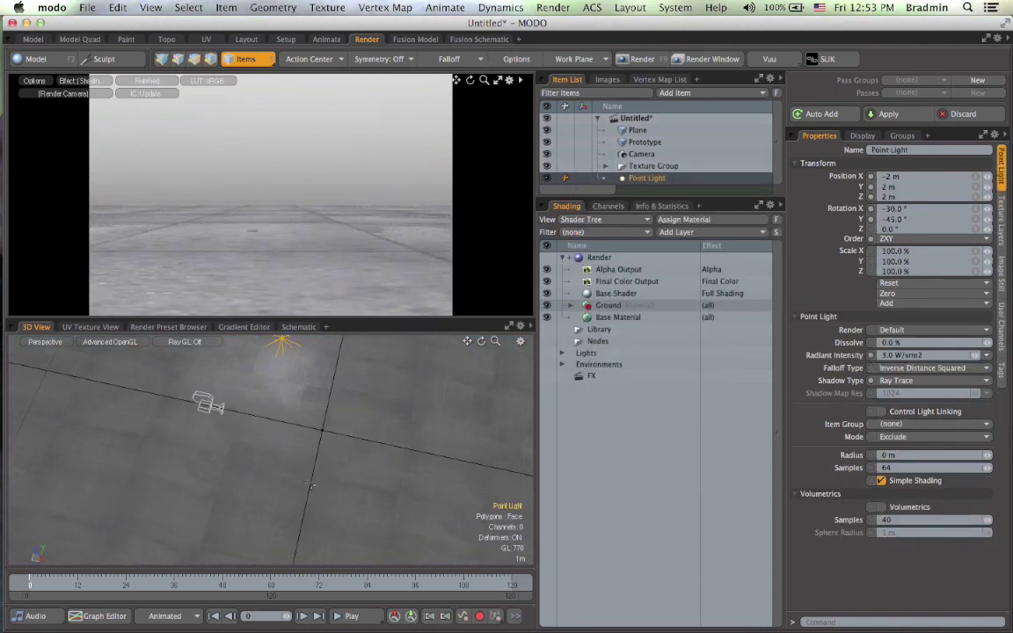
key(y)
drag(189, 335, 247, 403)
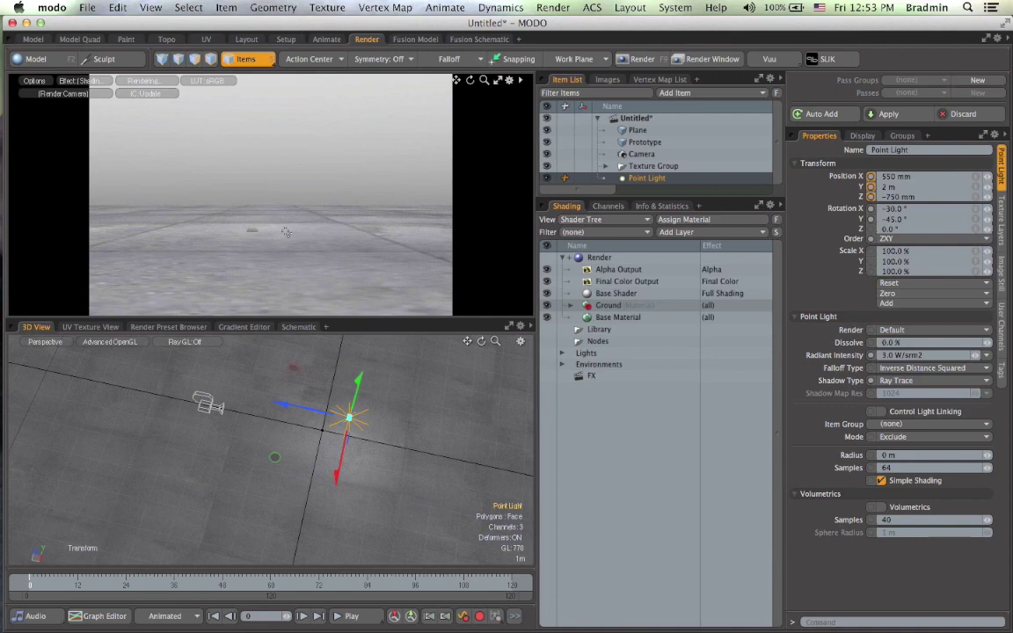
key(space)
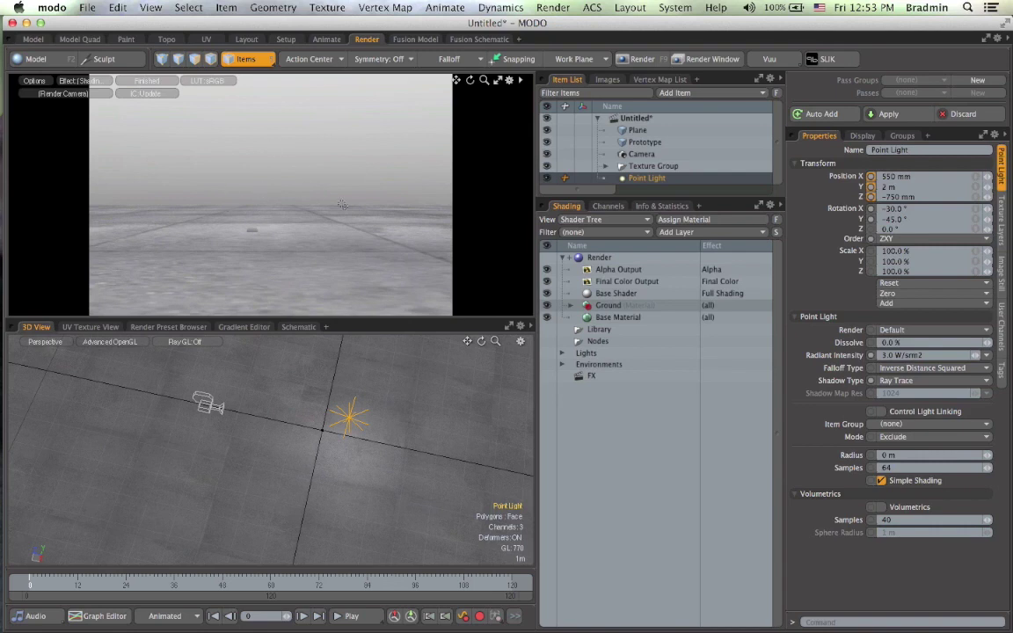
- Set the Environment Material's zenith colour to 0.03 and its sky, ground and nadir colours to 0.0, and switch to Safari to compare the reference video
click(562, 363)
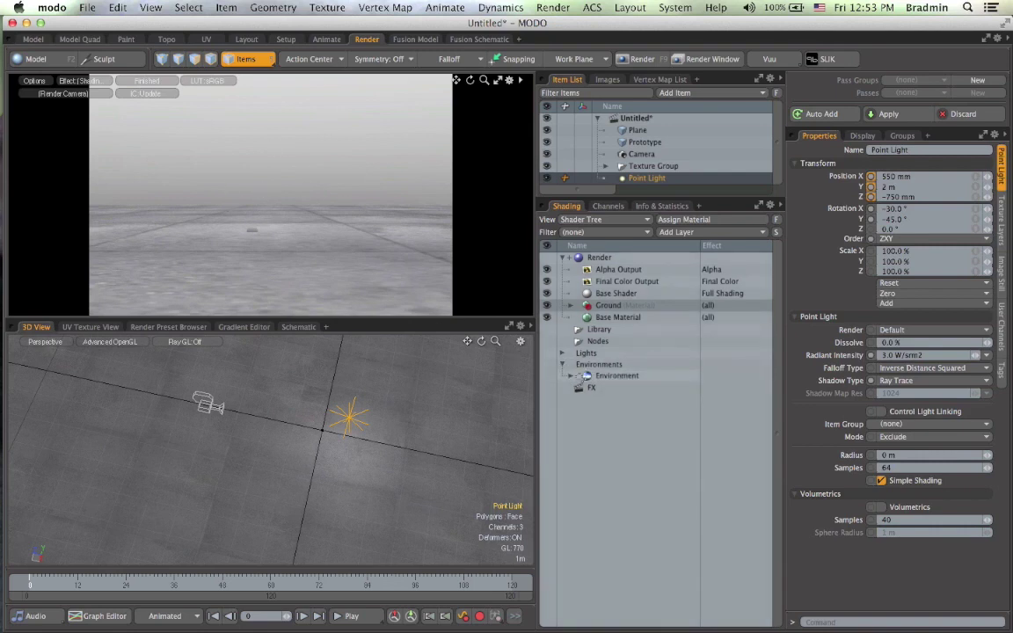
click(571, 376)
click(640, 387)
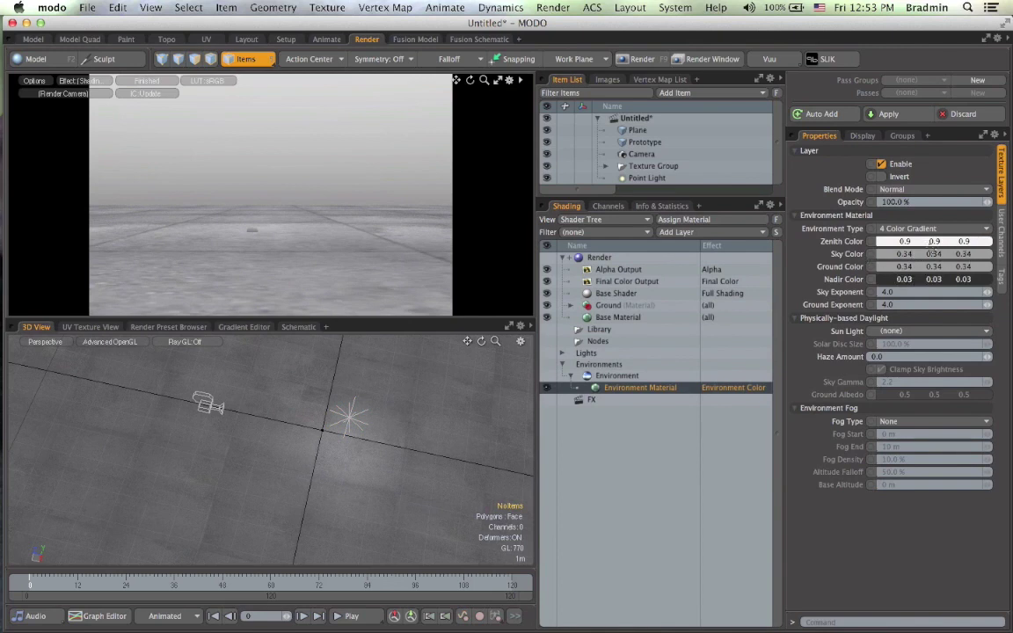
right_drag(958, 279, 963, 242)
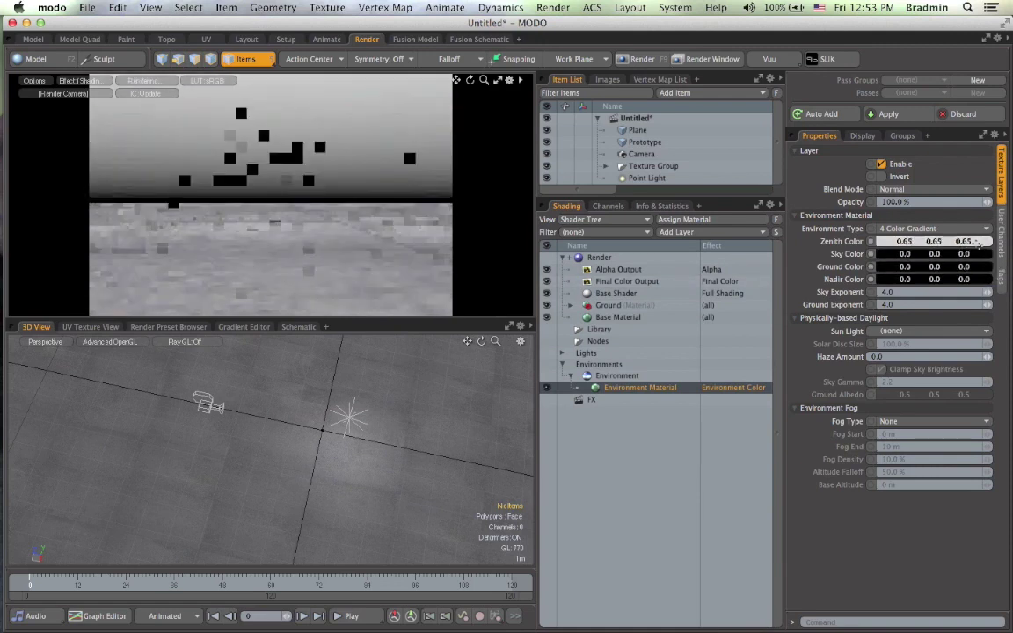
right_drag(974, 243, 949, 241)
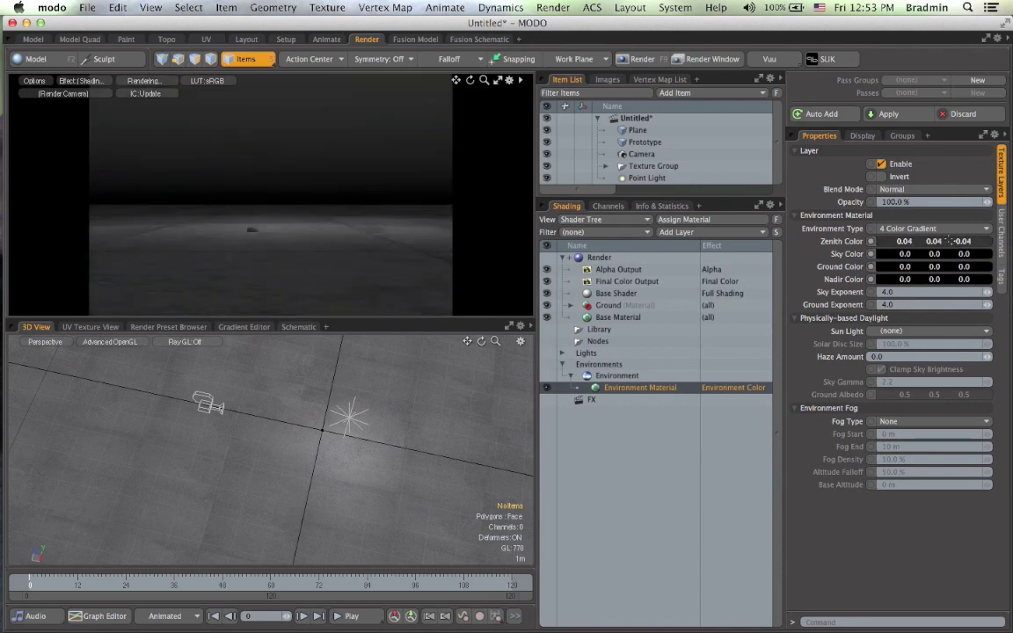
right_drag(950, 241, 925, 240)
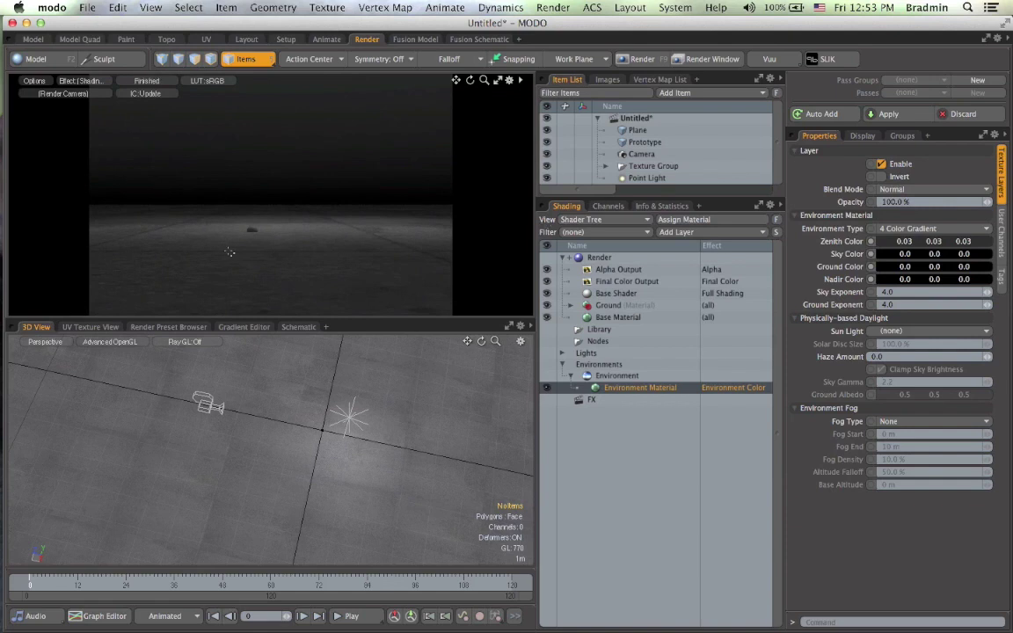
key(super+Tab)
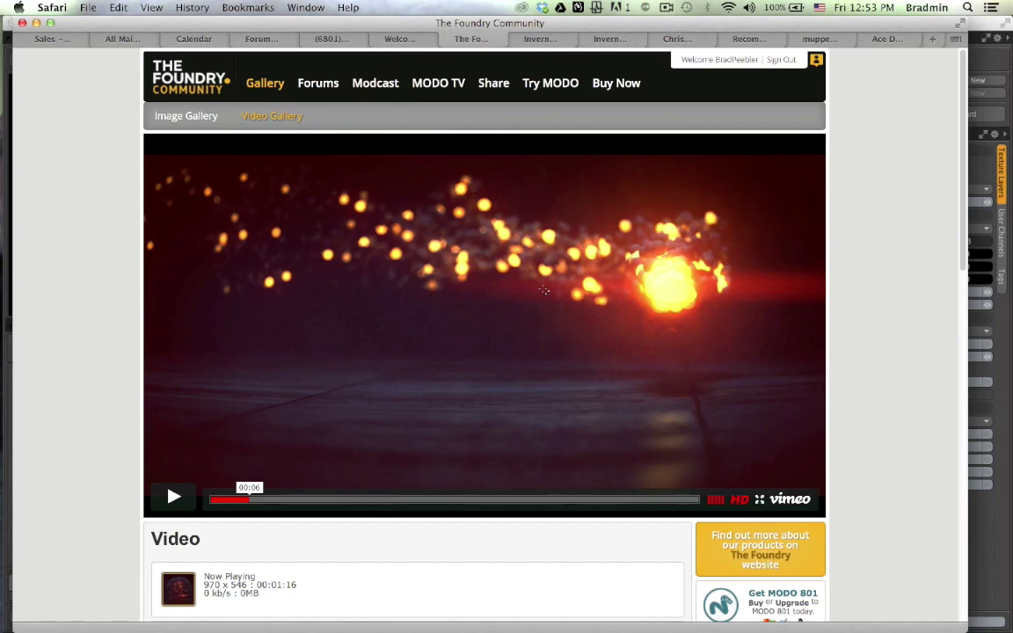
- Switch back to MODO and add a new empty mesh item to the scene
key(super+Tab)
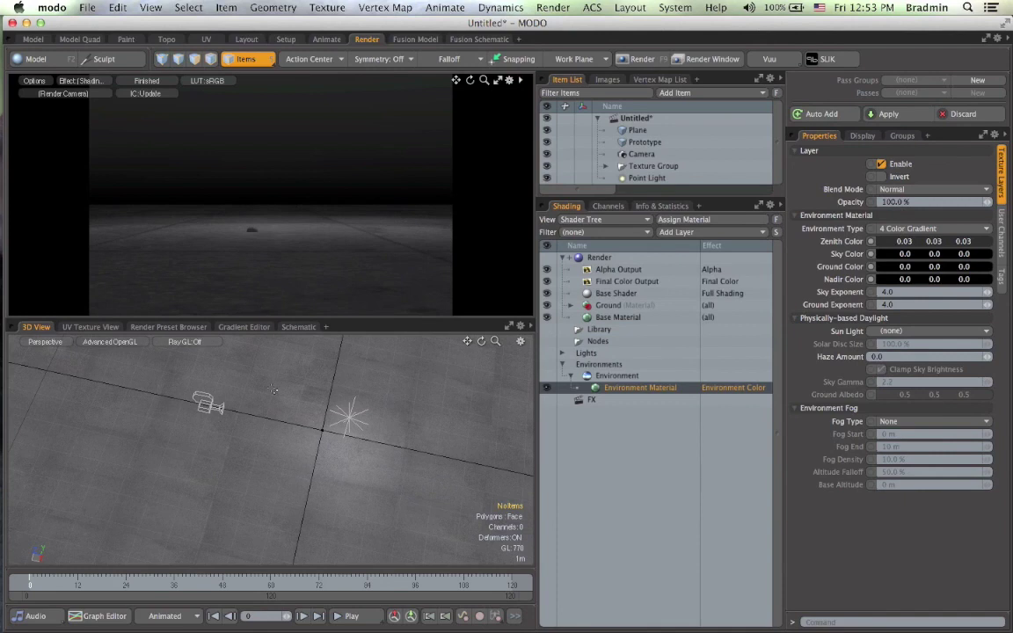
scroll(346, 405, down, 10)
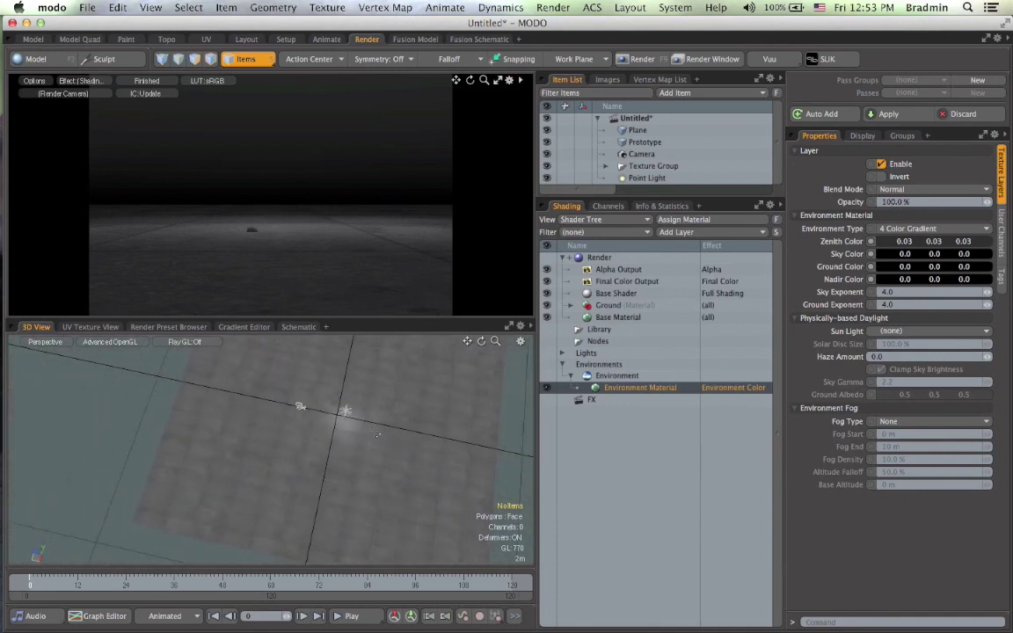
alt+shift+drag(333, 416, 266, 393)
alt+drag(363, 406, 262, 405)
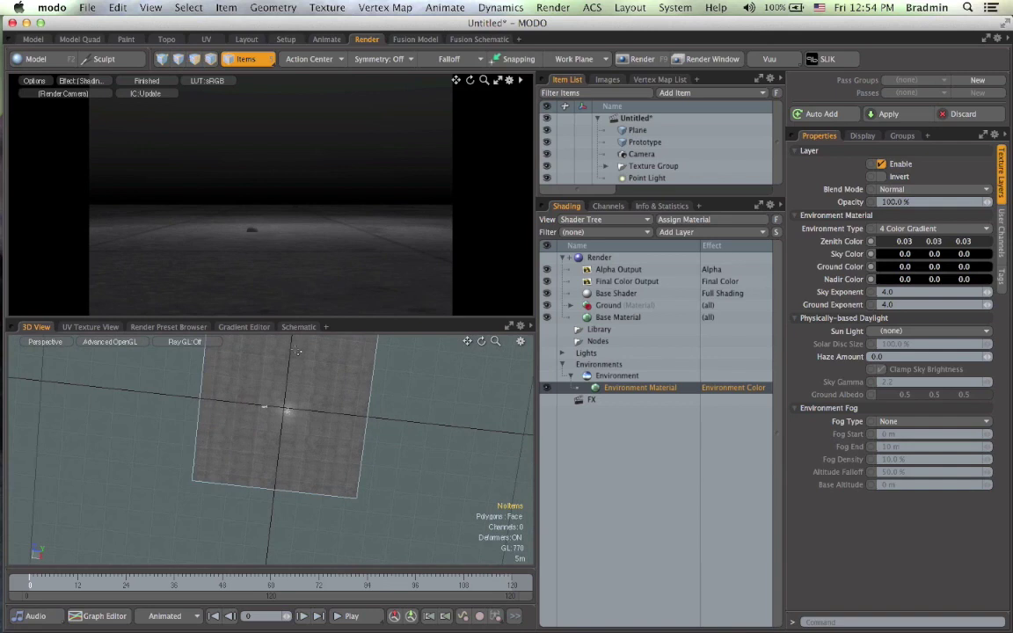
key(n)
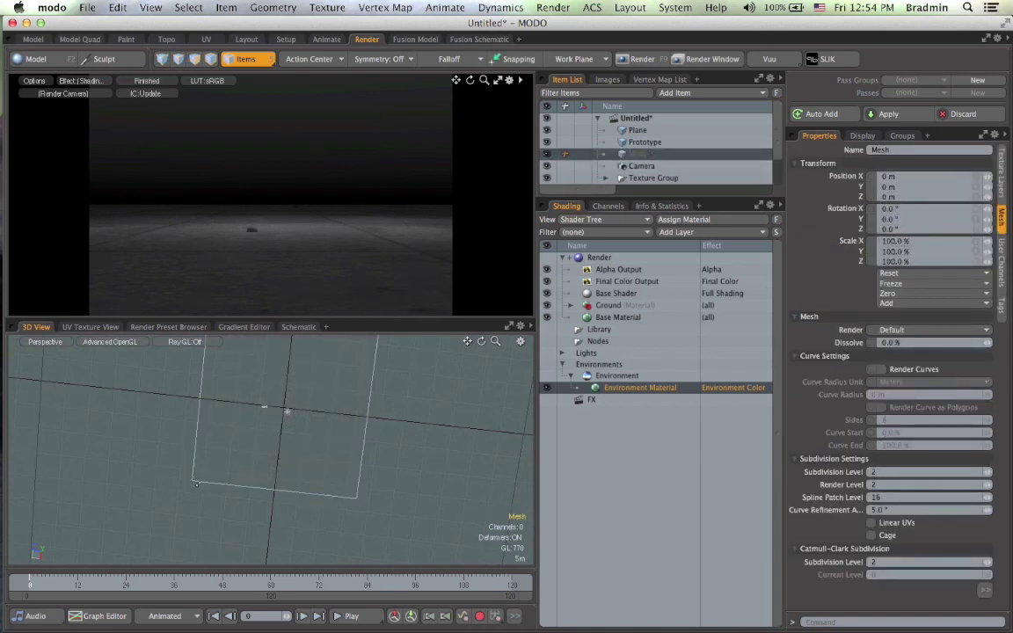
- Sketch a freehand curve on the ground plane that crosses near the origin and winds through two small loops beyond the light
alt+drag(188, 512, 328, 471)
scroll(283, 451, up, 5)
scroll(328, 470, down, 3)
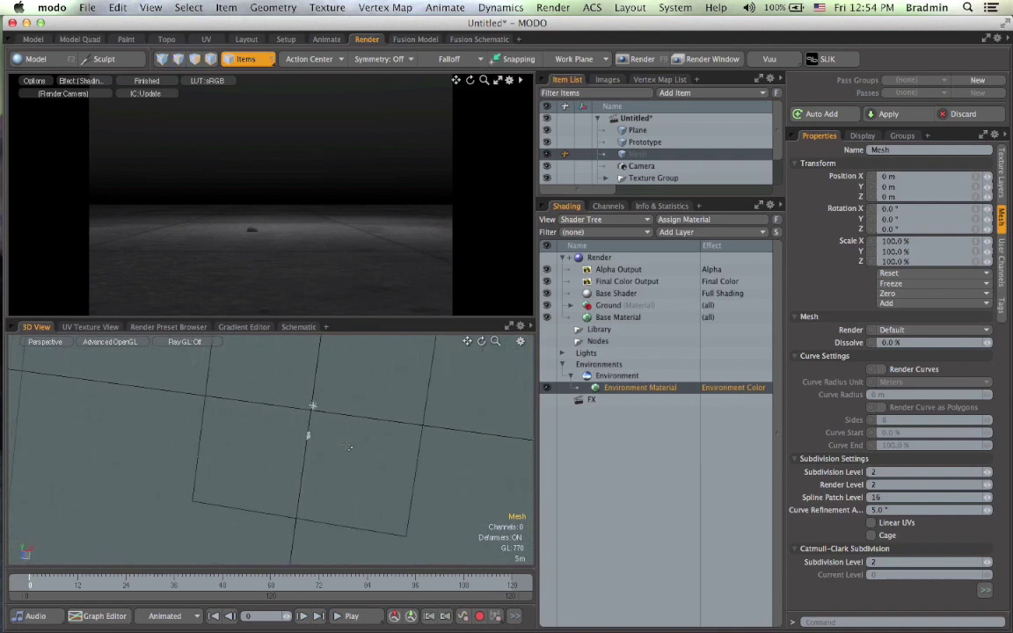
click(40, 59)
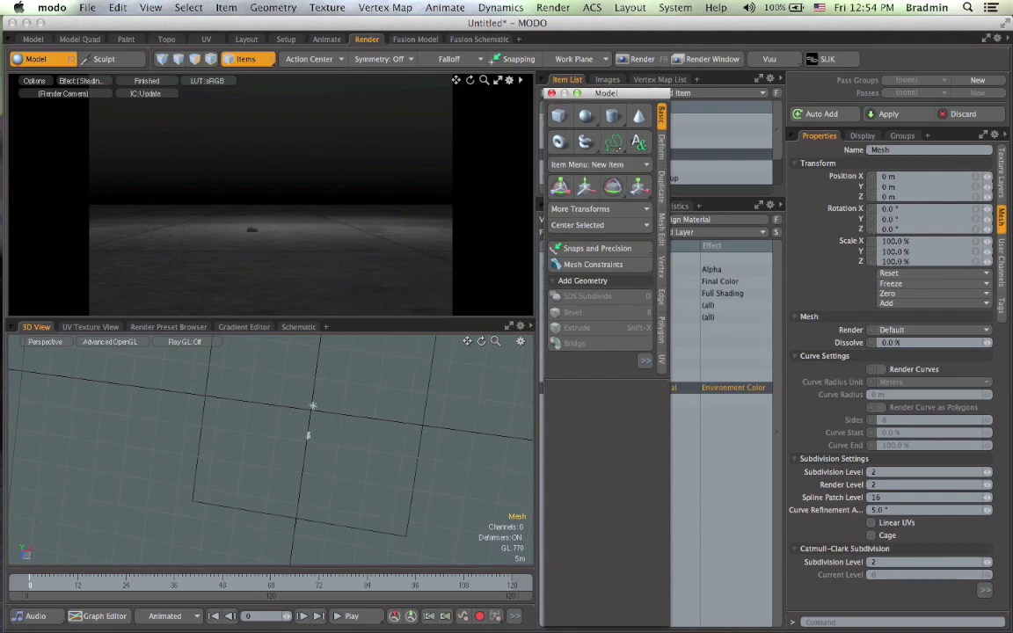
click(613, 143)
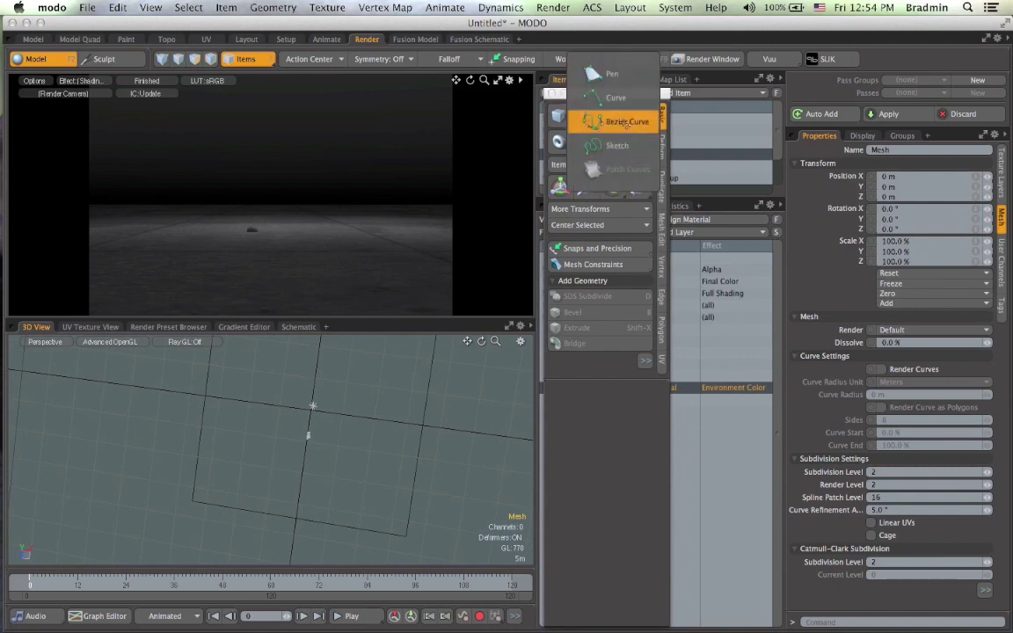
click(616, 145)
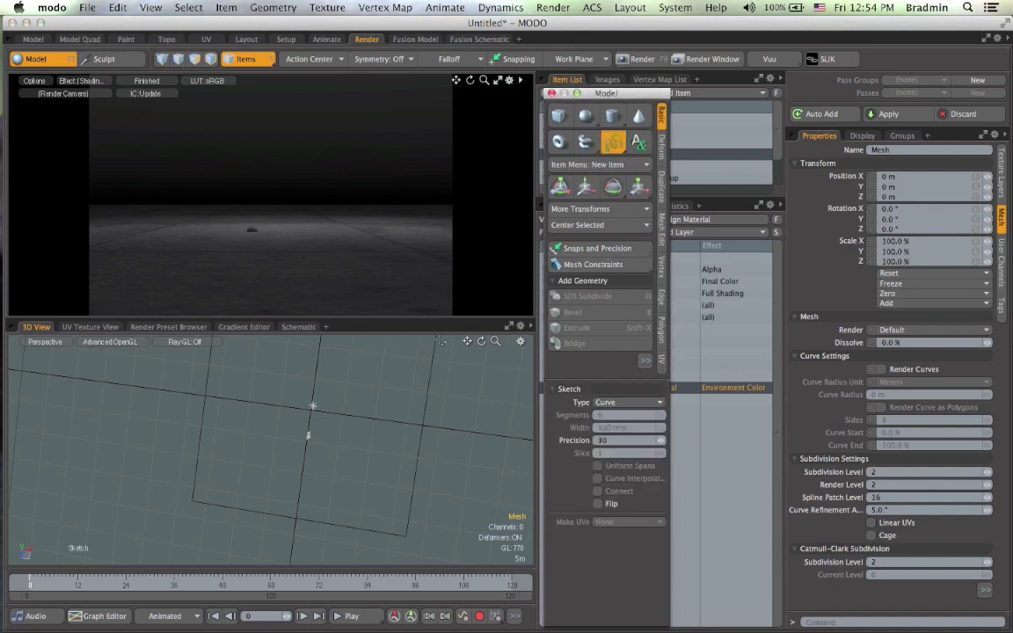
middle_drag(312, 407, 313, 466)
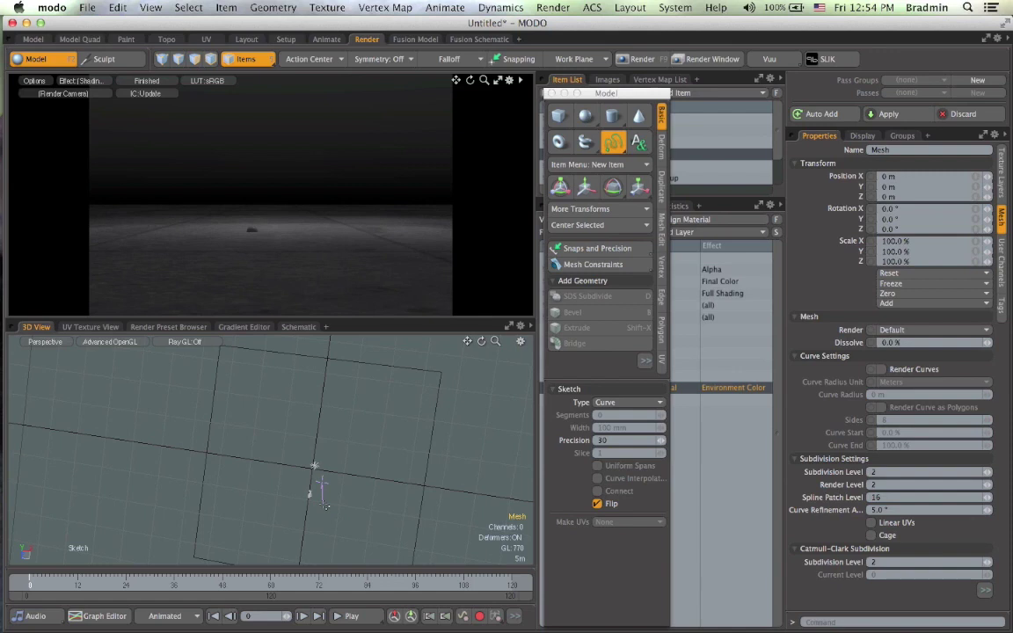
drag(308, 466, 296, 403)
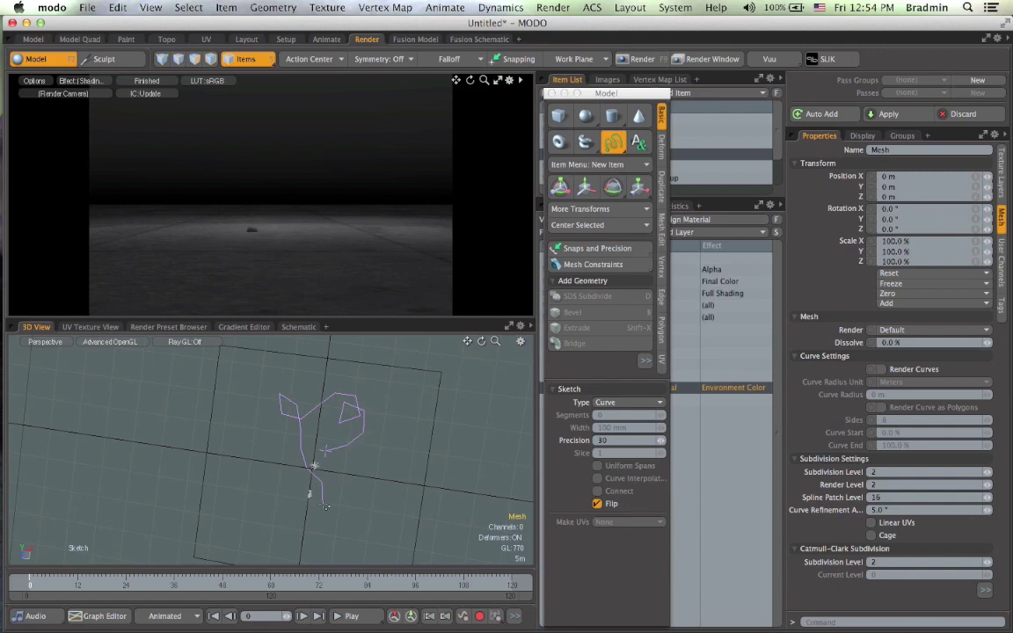
key(space)
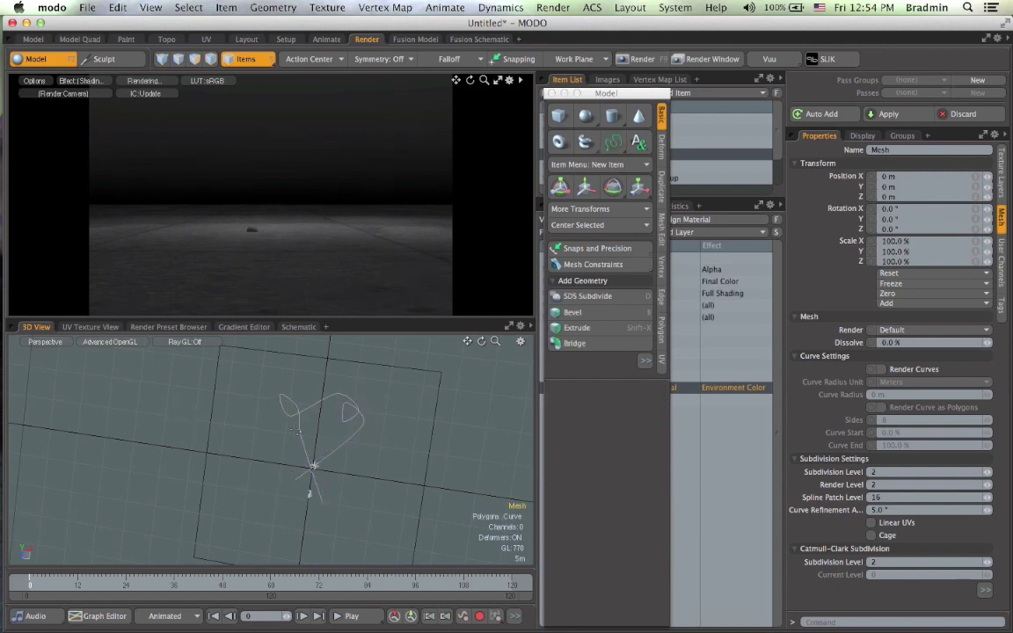
- Raise the sketched curve about 600 mm in Y above the ground
alt+drag(243, 442, 296, 460)
click(320, 484)
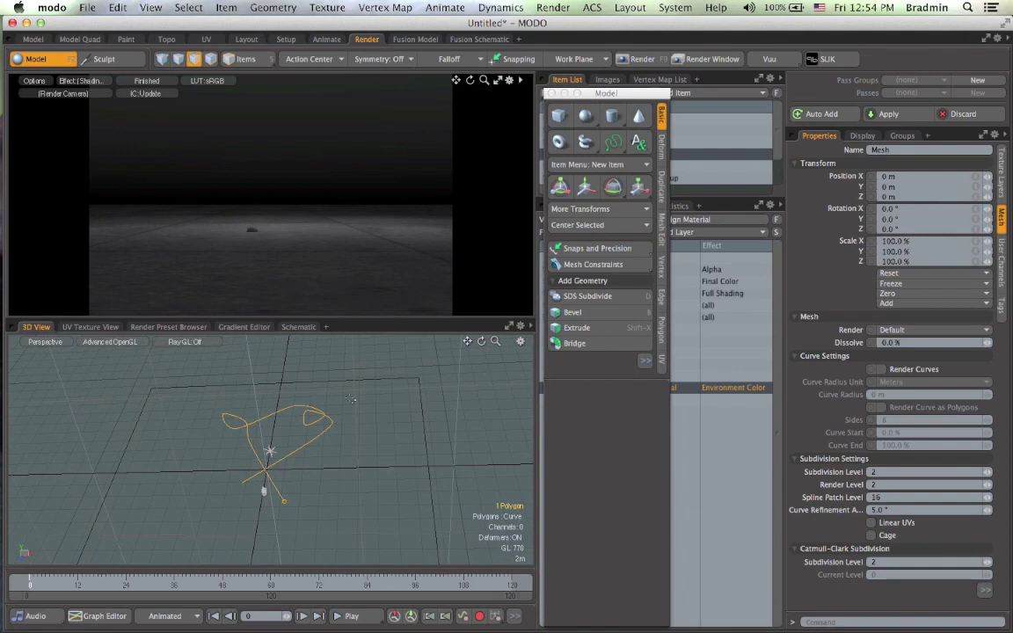
alt+drag(307, 502, 270, 511)
key(w)
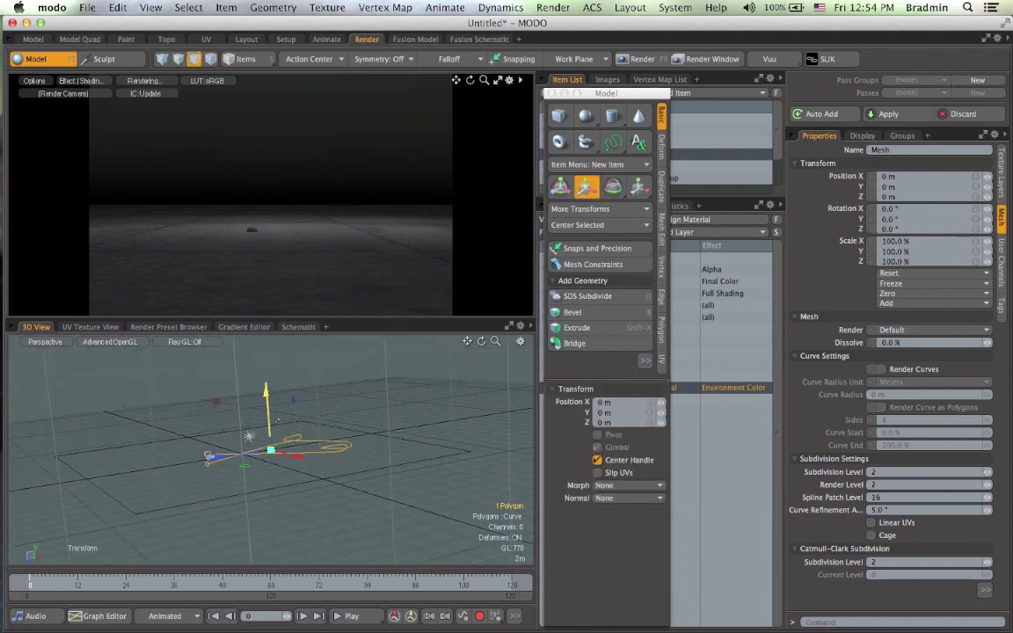
drag(269, 419, 268, 415)
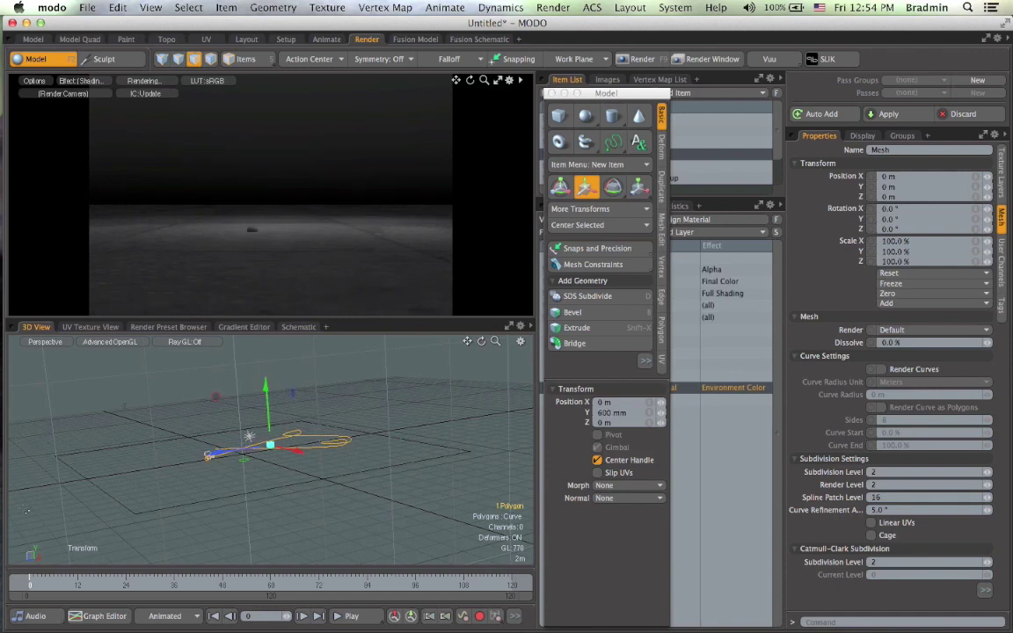
key(space)
- Enable Render Curves for the curve mesh and check the path through the render camera, returning to the perspective view
alt+drag(204, 459, 300, 480)
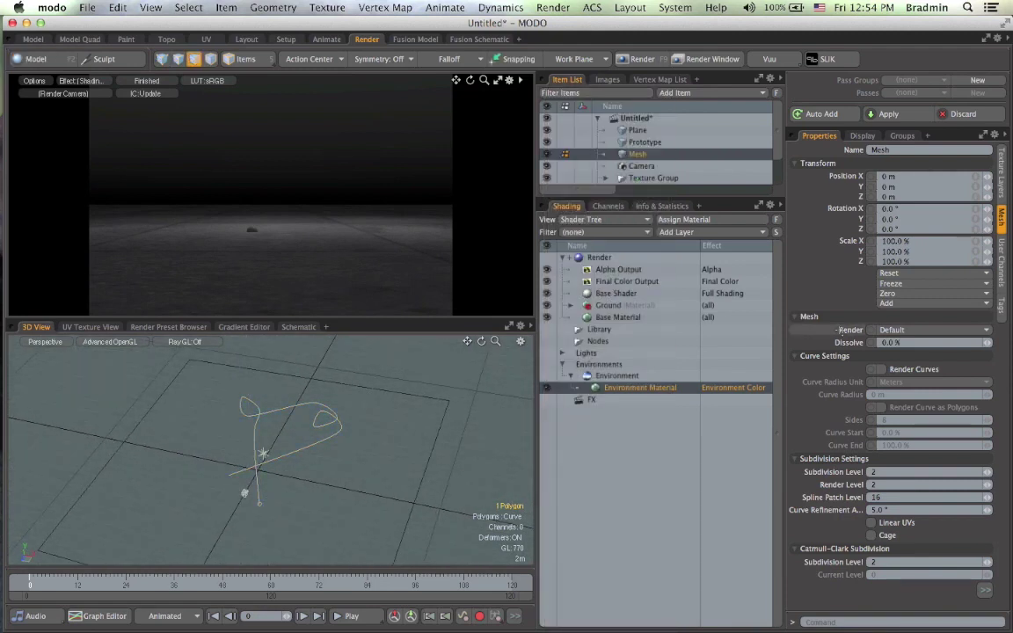
click(880, 369)
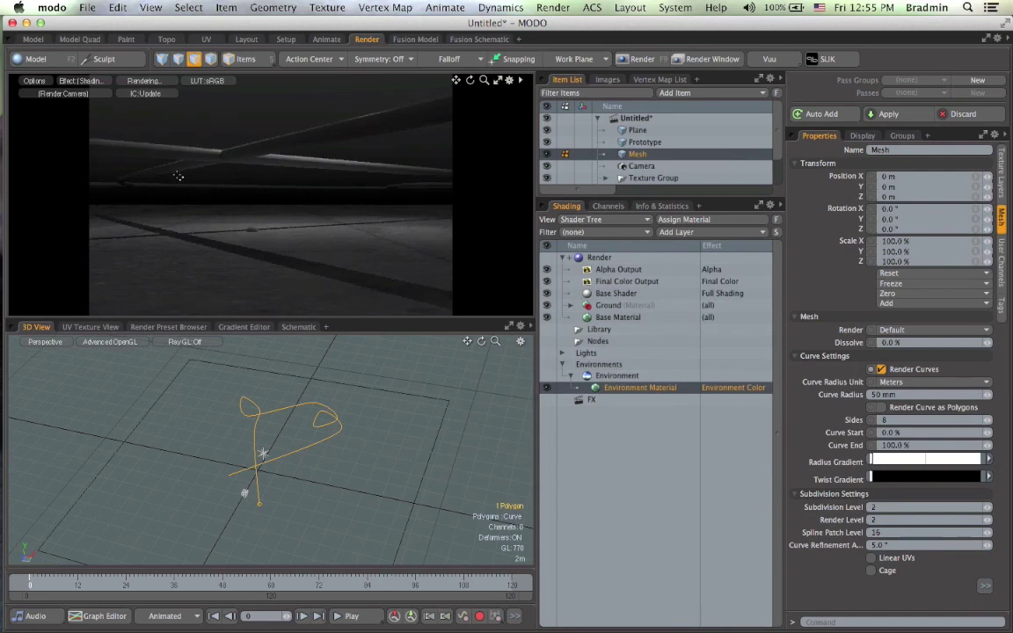
click(57, 344)
mouse_move(70, 352)
click(100, 359)
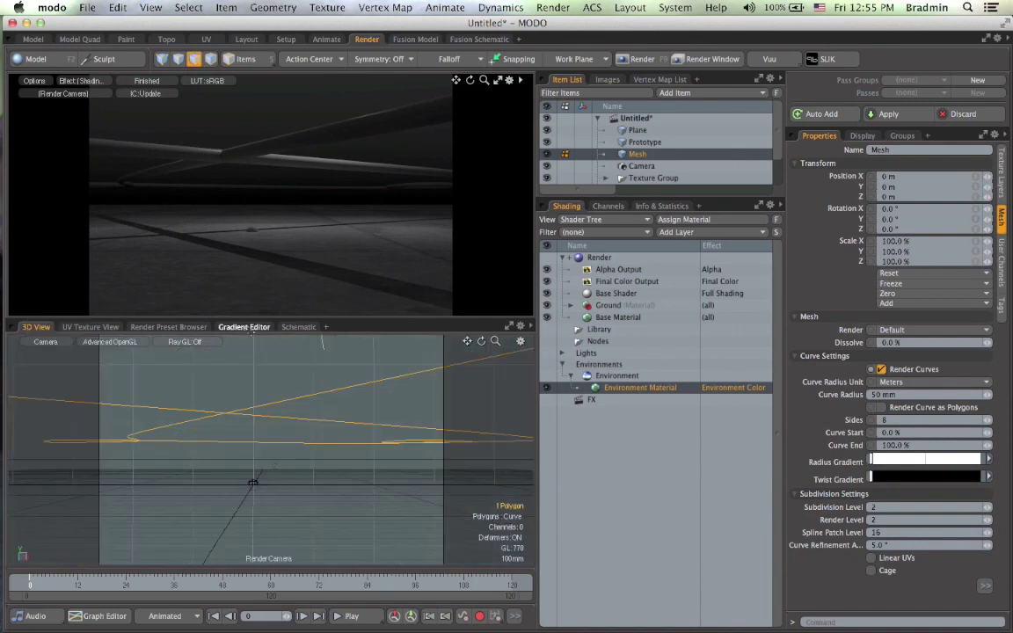
click(46, 341)
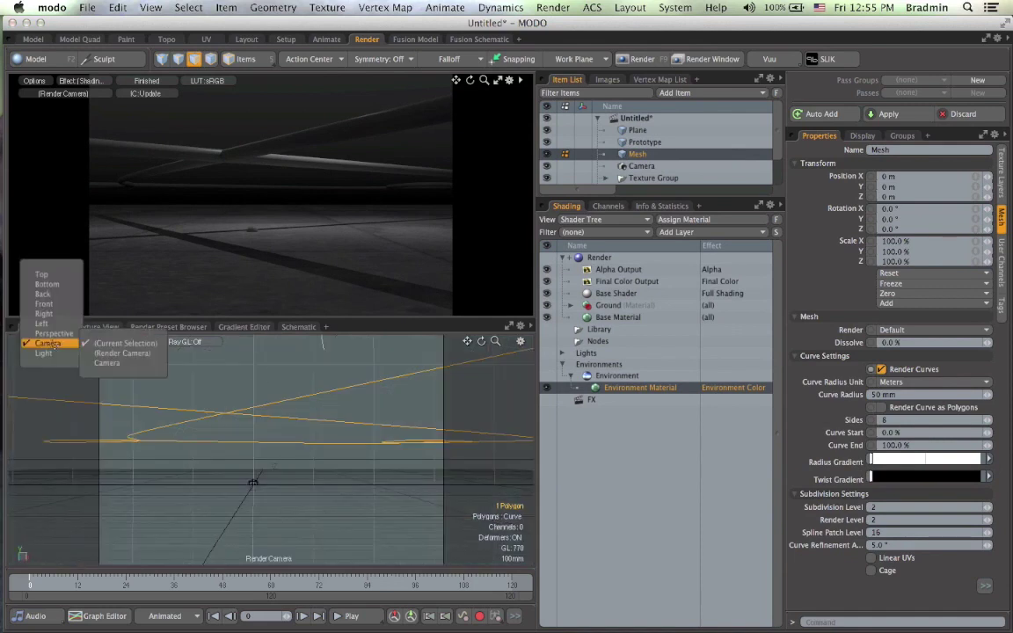
click(53, 335)
key(a)
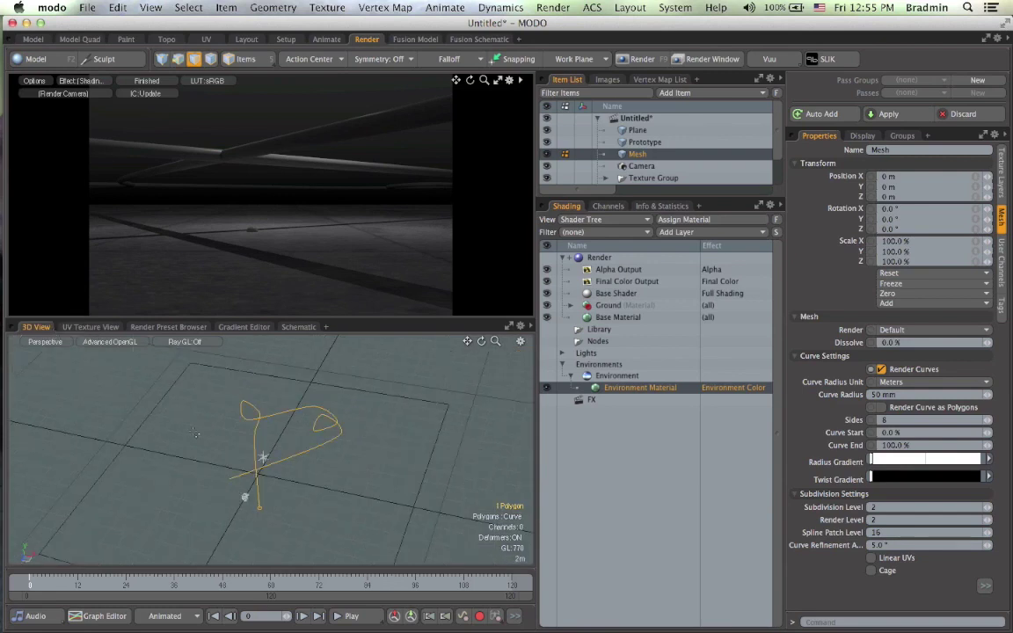
- Reshape the far part of the curve with the element falloff transform, pulling its loops to different positions
alt+drag(195, 433, 217, 442)
key(y)
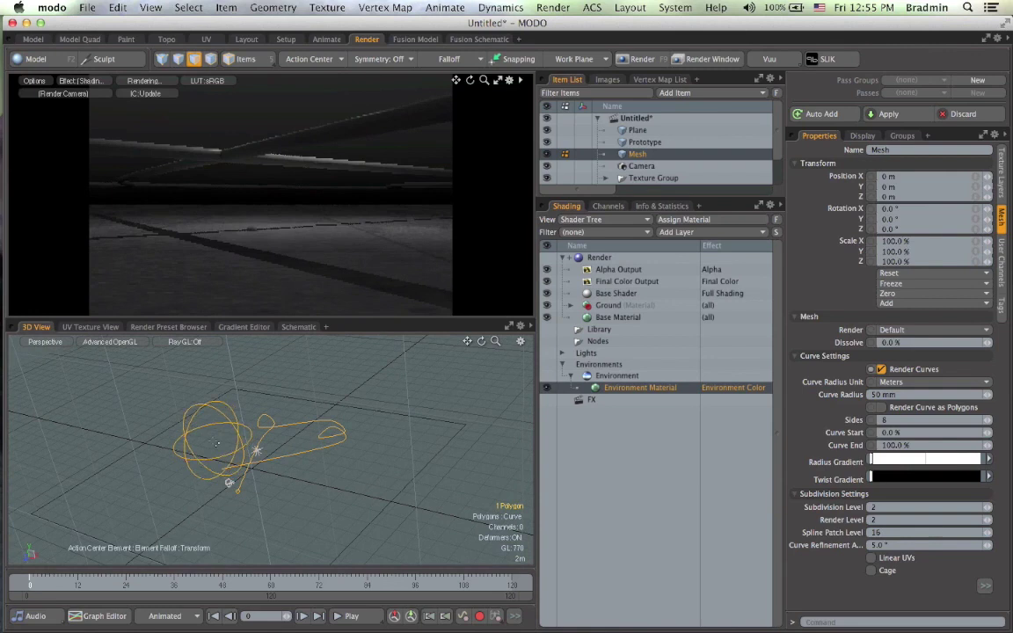
click(345, 435)
drag(344, 434, 270, 397)
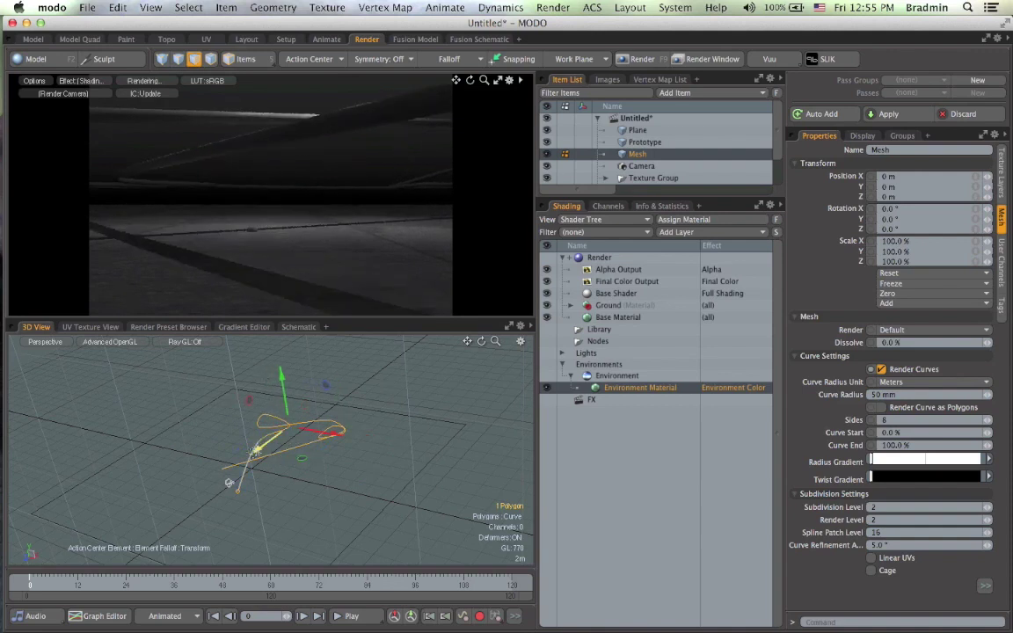
key(space)
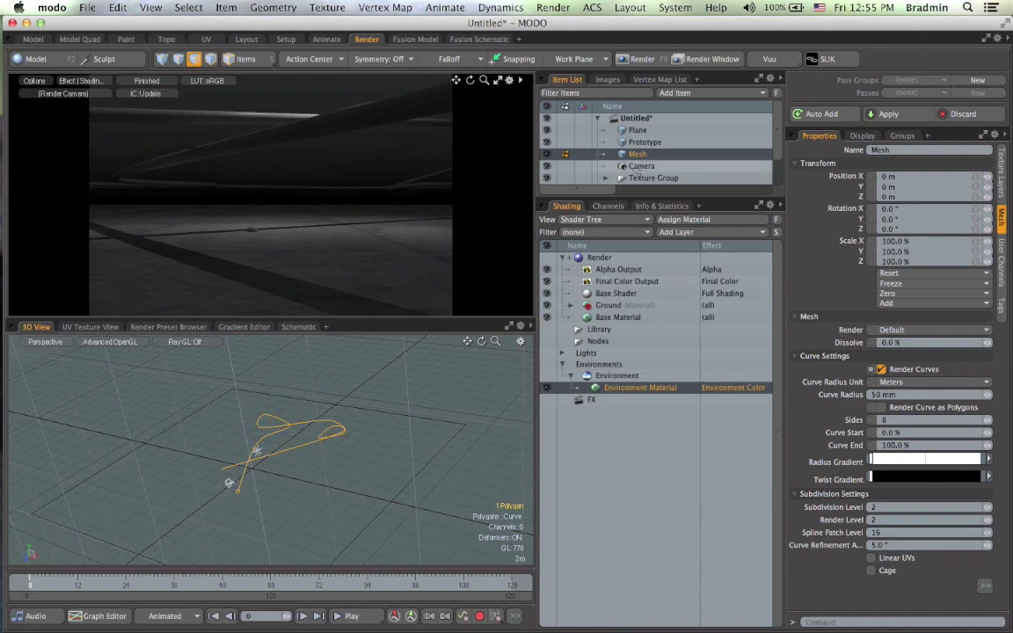
- Set the camera's focal length to 35 mm
click(641, 166)
click(886, 387)
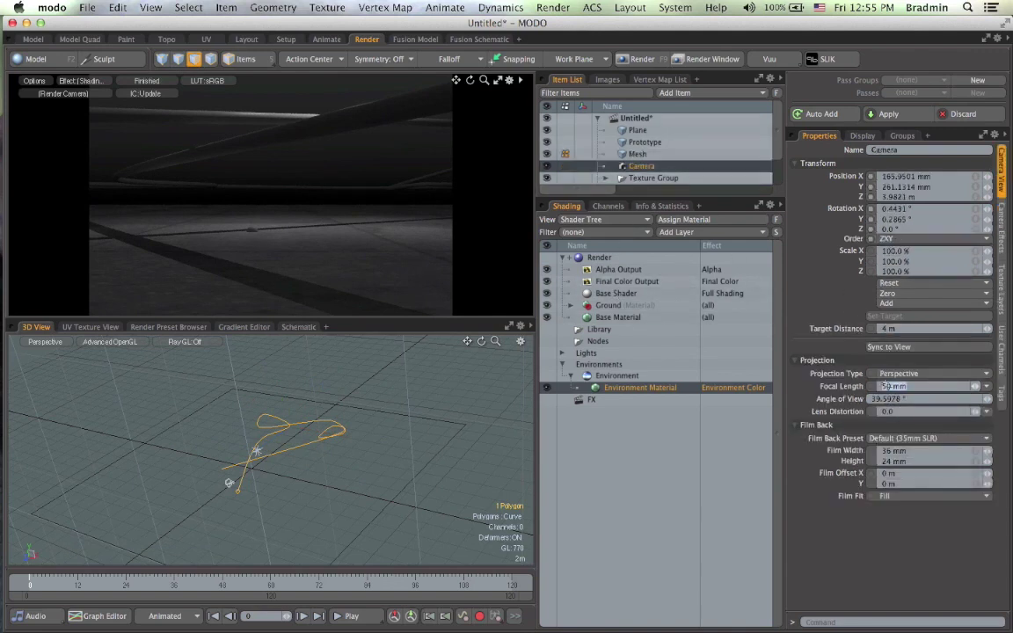
click(885, 387)
key(BackSpace)
key(BackSpace)
text(35)
key(Return)
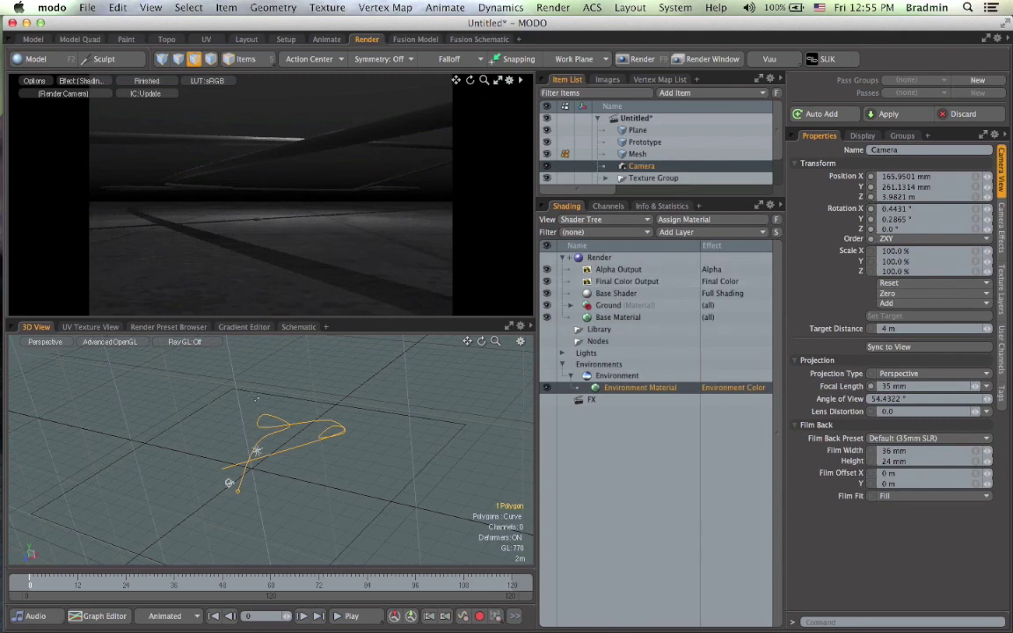
- Adjust the curve's loops and height with the element falloff transform so the path sweeps through the camera frame
middle_drag(268, 504, 275, 423)
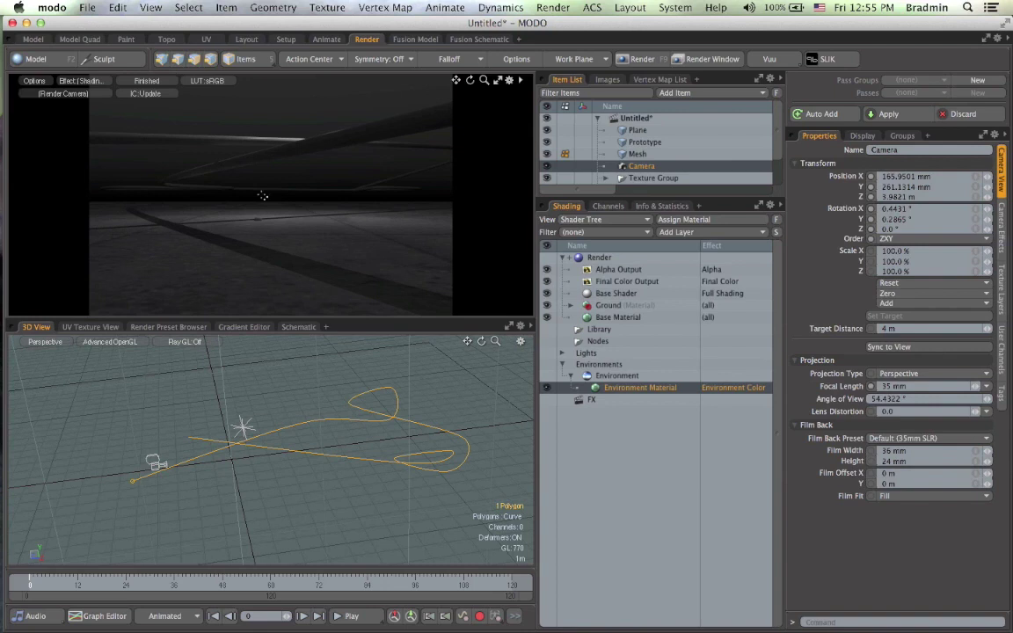
middle_drag(325, 396, 347, 427)
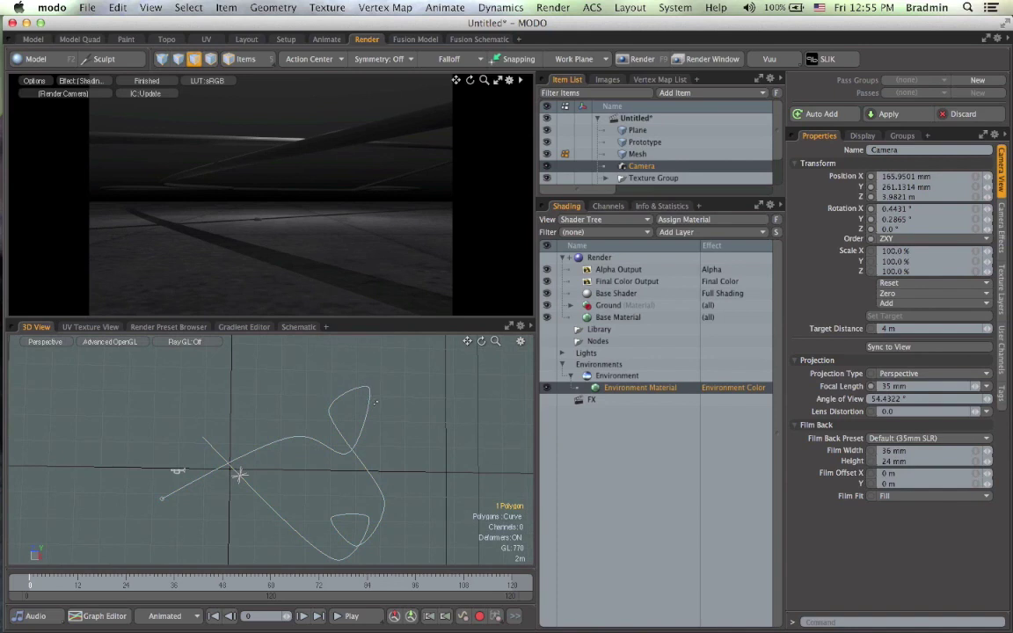
key(y)
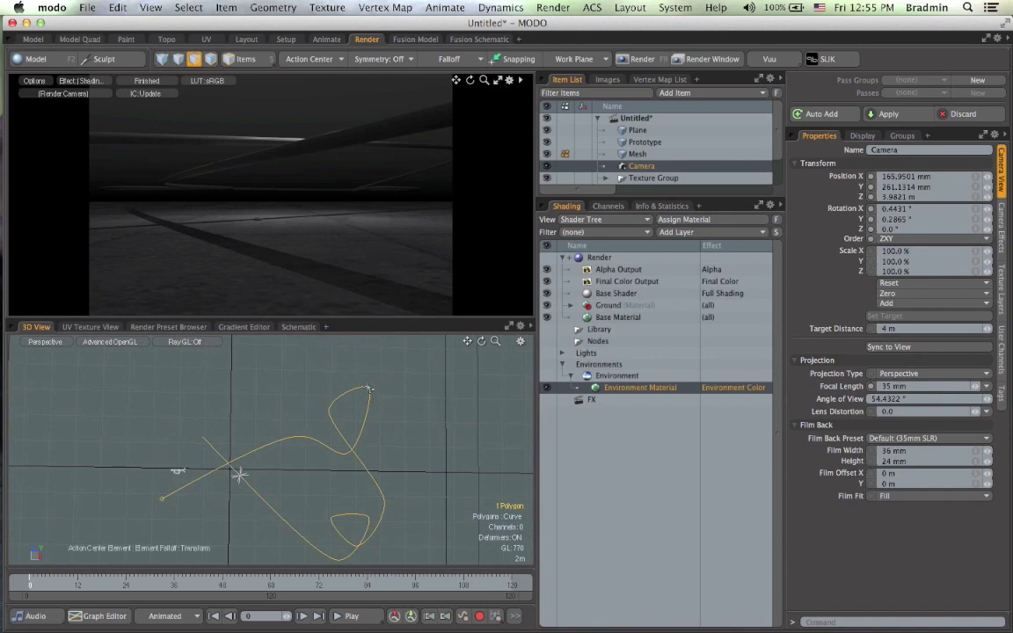
drag(369, 388, 370, 429)
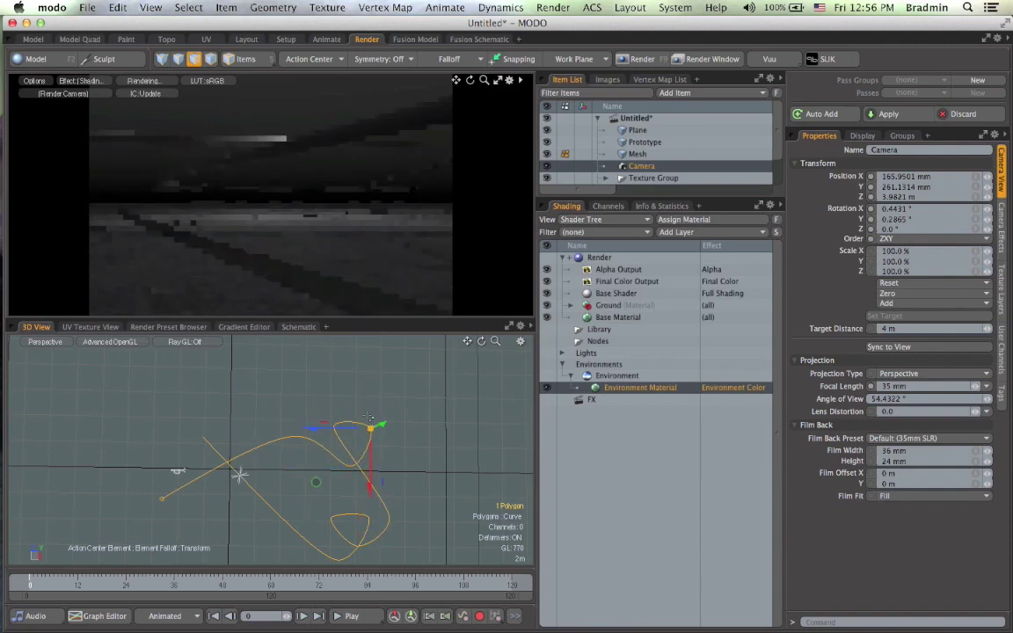
alt+drag(330, 492, 297, 413)
key(3)
click(360, 421)
drag(360, 421, 291, 435)
key(q)
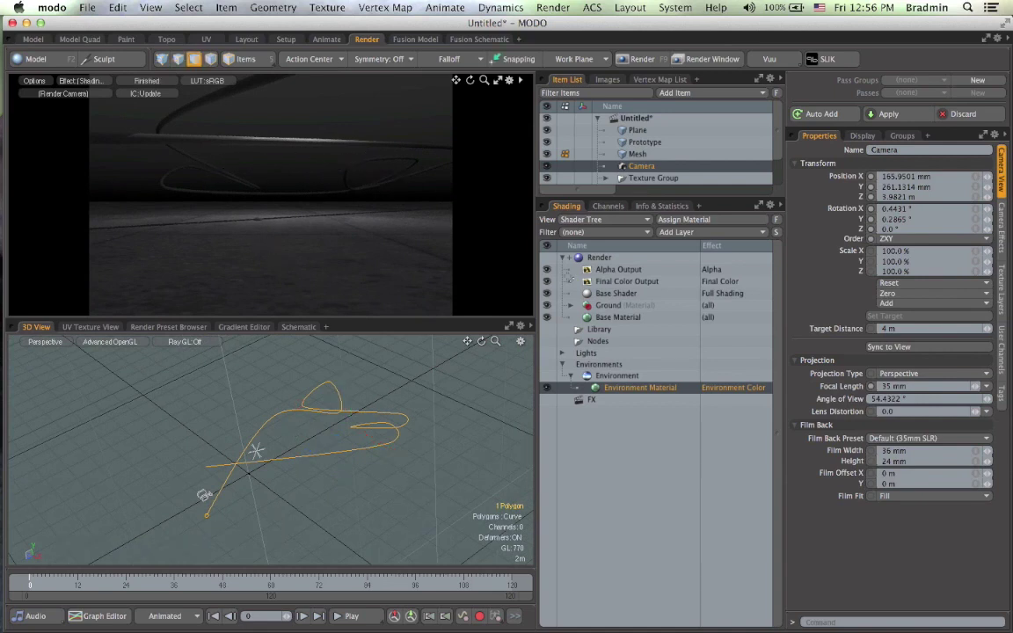
- Rename the curve mesh Curve_PathMesh and create an item mask with a material for it
click(638, 319)
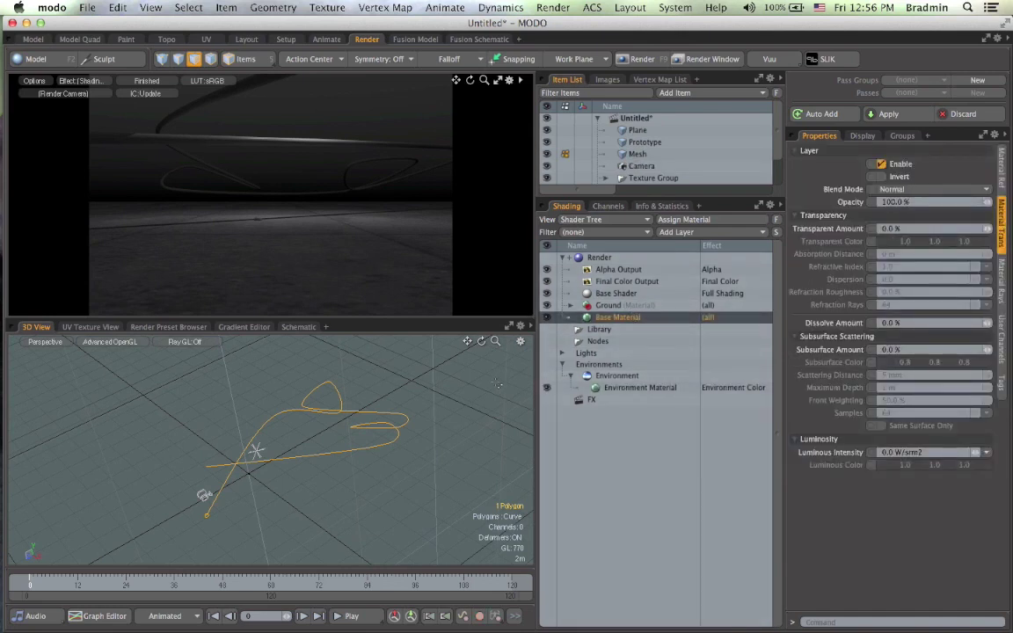
click(640, 154)
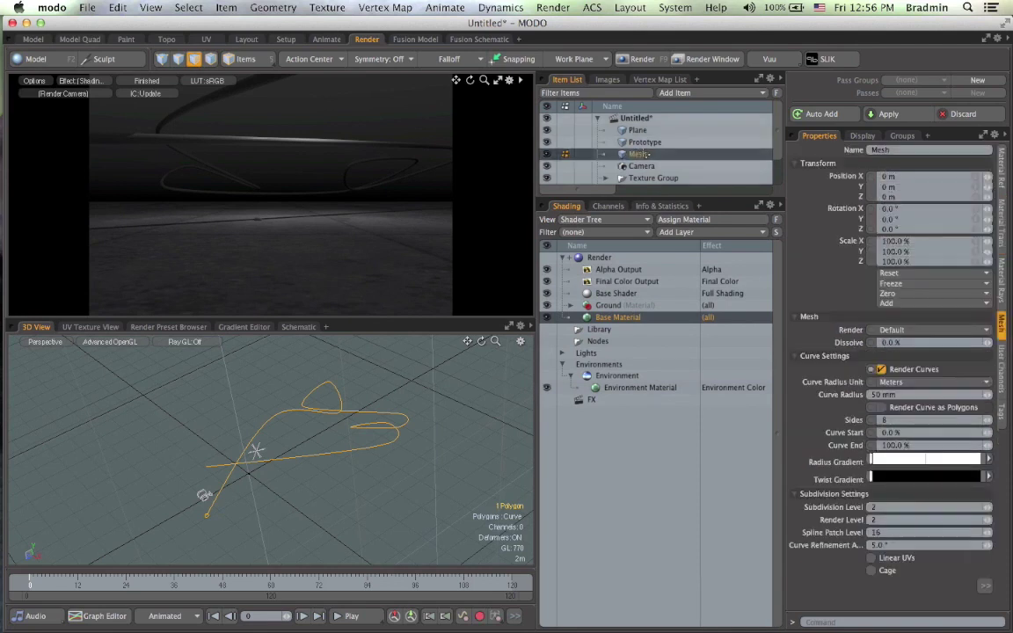
double_click(651, 155)
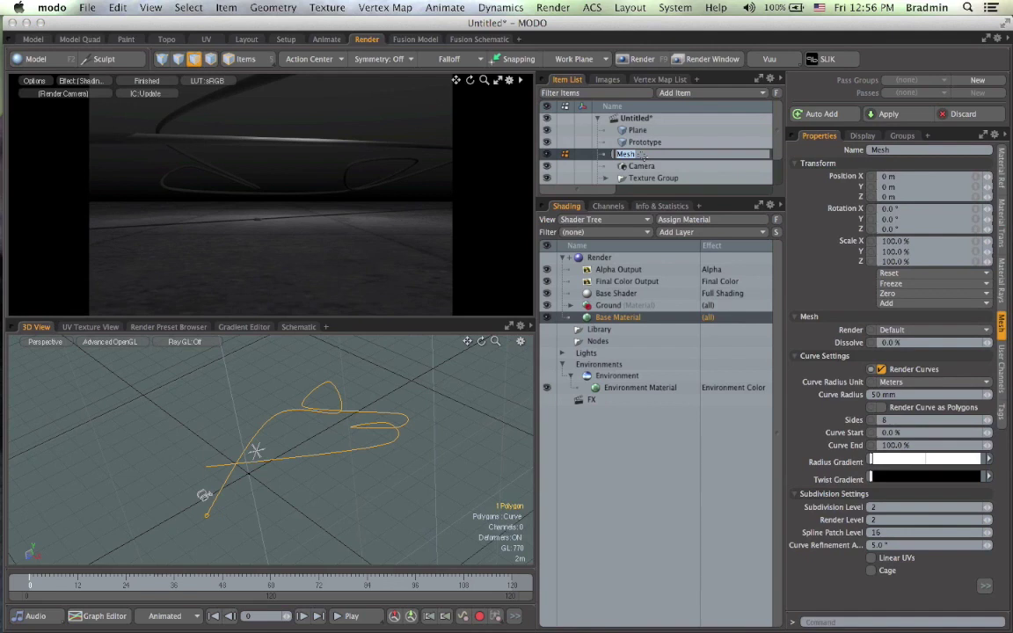
text(Curve_Path)
key(Return)
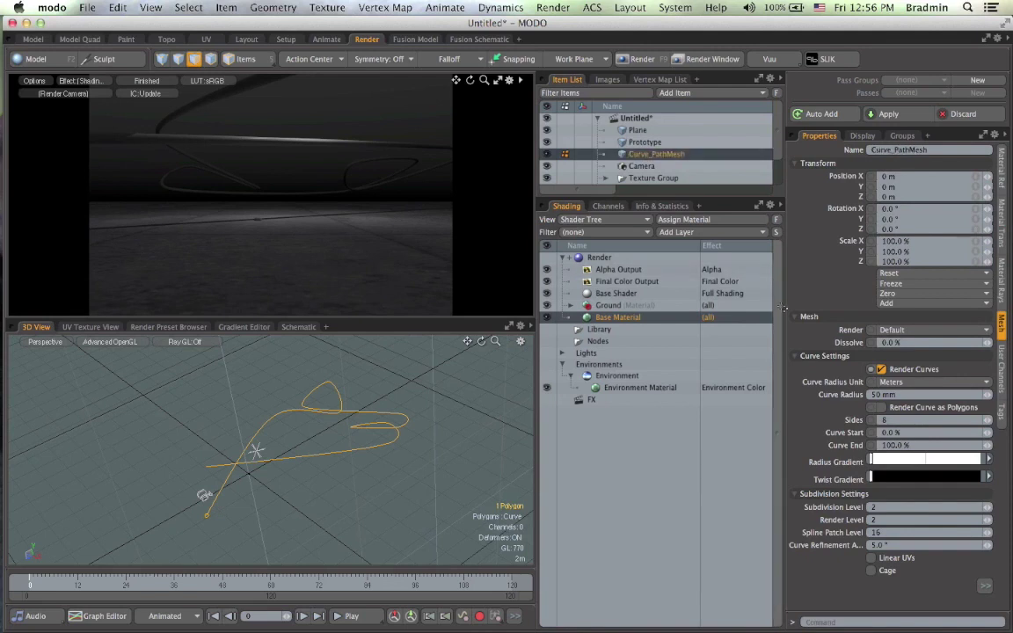
right_click(644, 154)
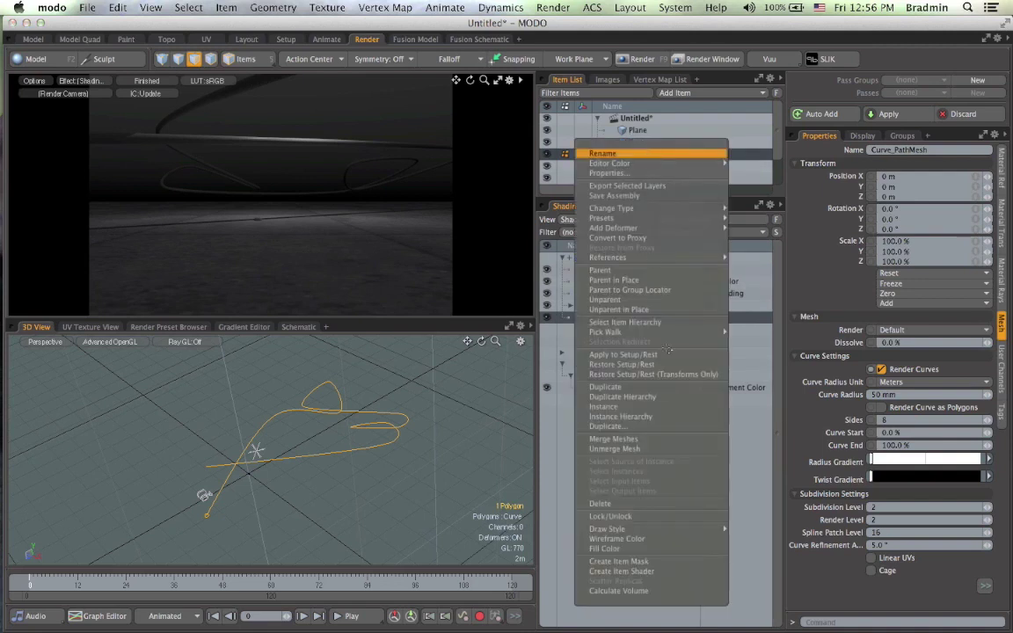
click(661, 563)
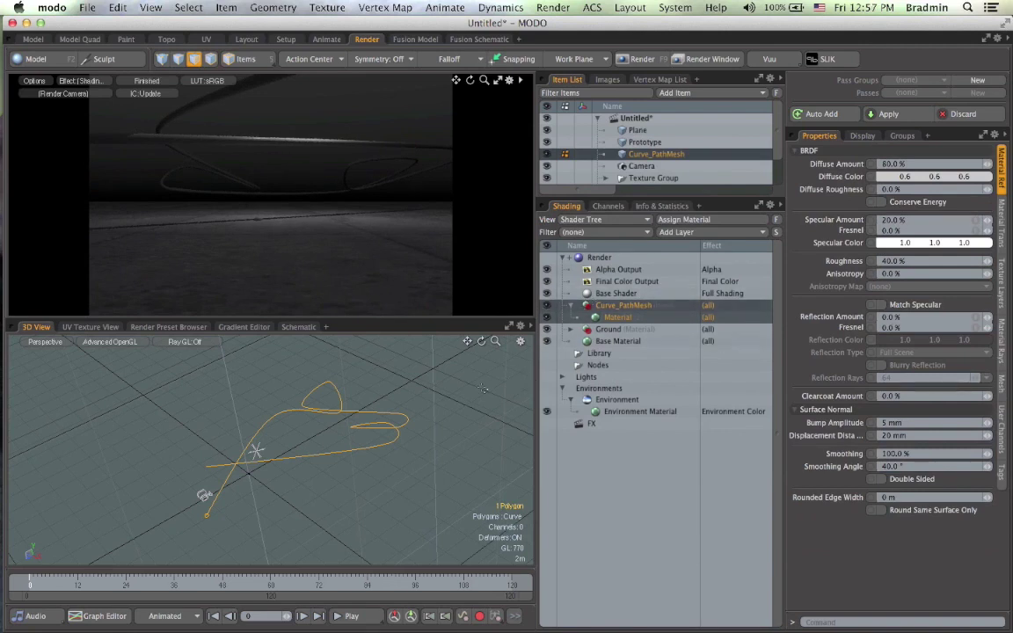
- Set the luminous intensity of the Curve_PathMesh material to 1.0 W/srm2
click(623, 305)
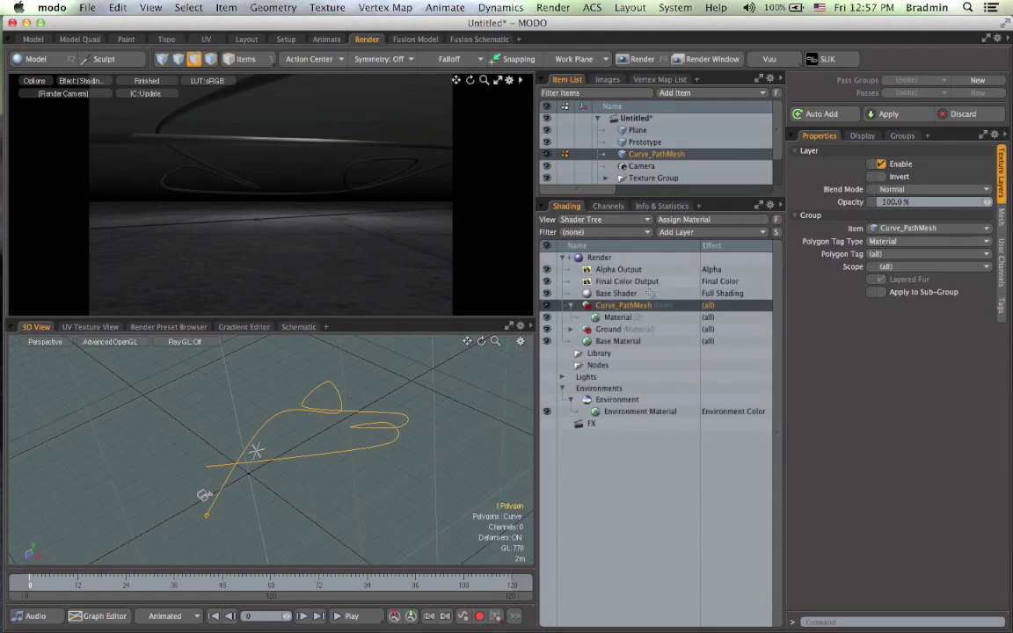
click(618, 318)
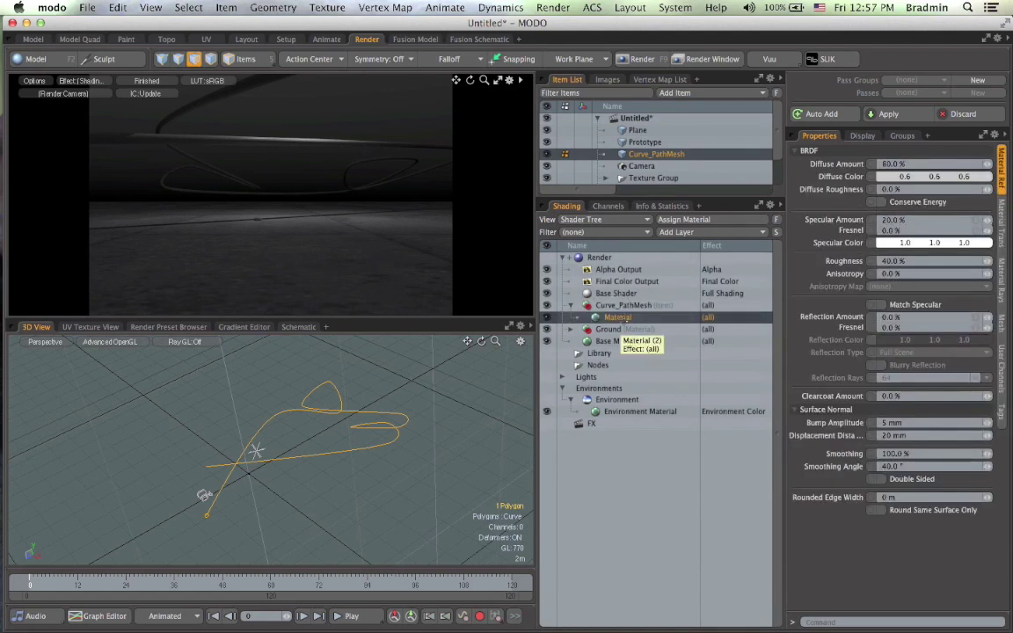
click(1002, 224)
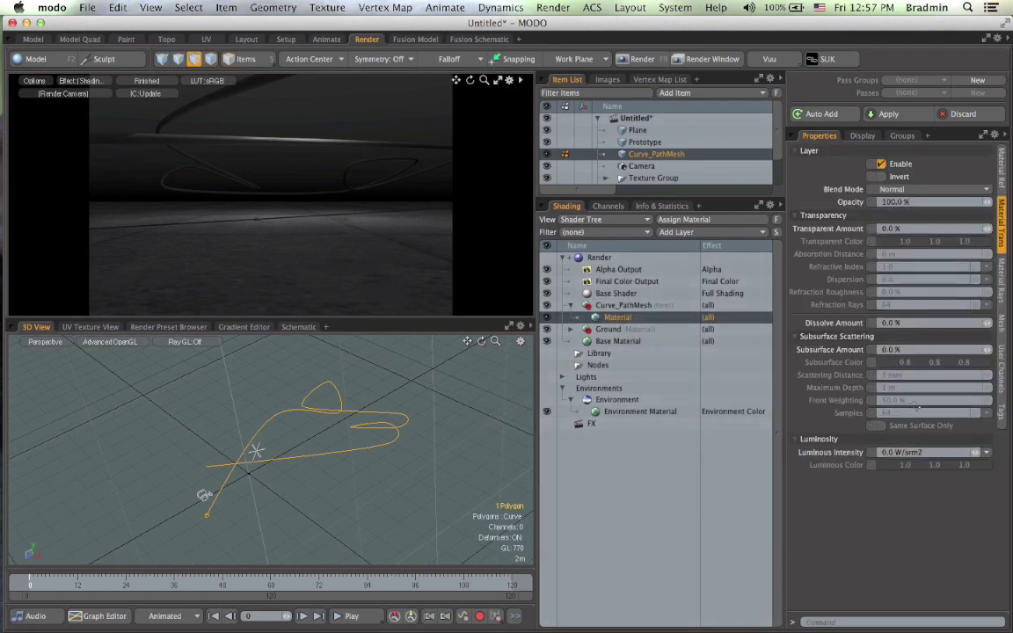
click(894, 452)
text(1)
key(Return)
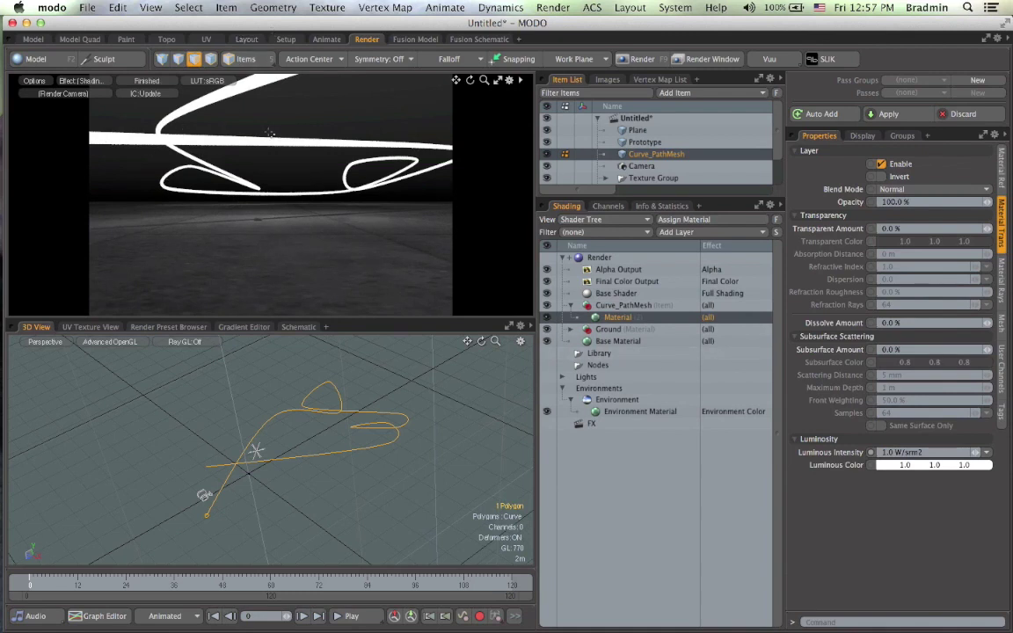
- Switch to the Setup layout and show the scene in a perspective view with Advanced OpenGL shading
alt+drag(202, 434, 355, 429)
key(3)
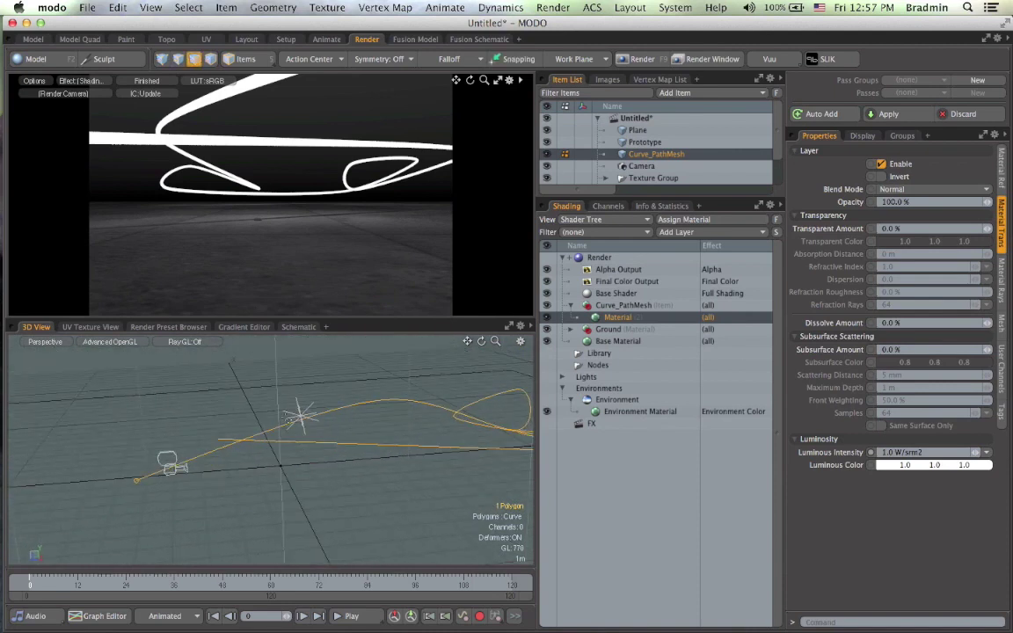
alt+drag(221, 444, 268, 479)
key(3)
alt+drag(332, 481, 204, 402)
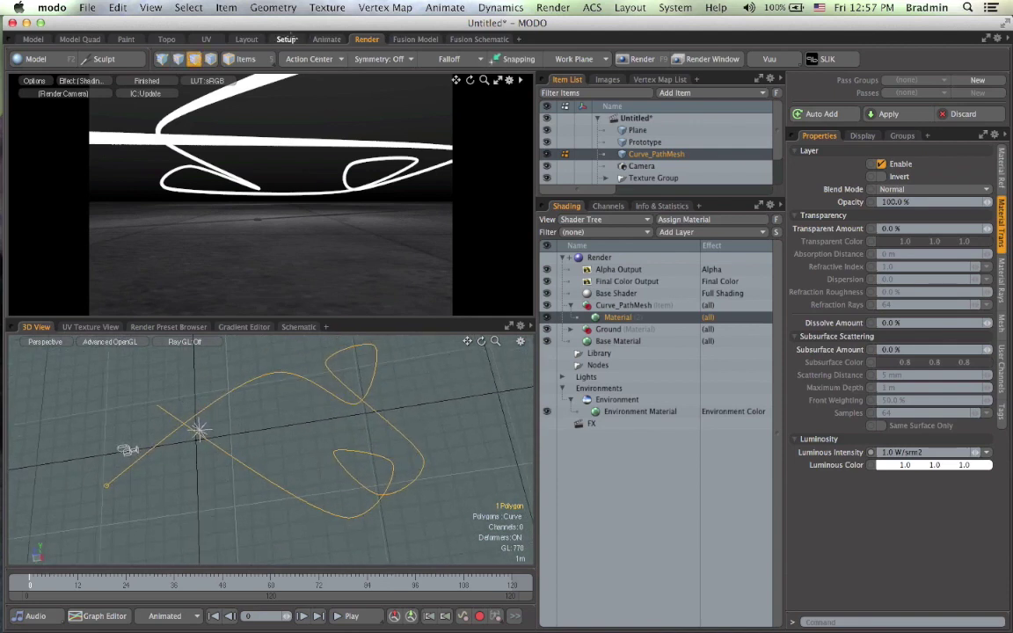
click(287, 39)
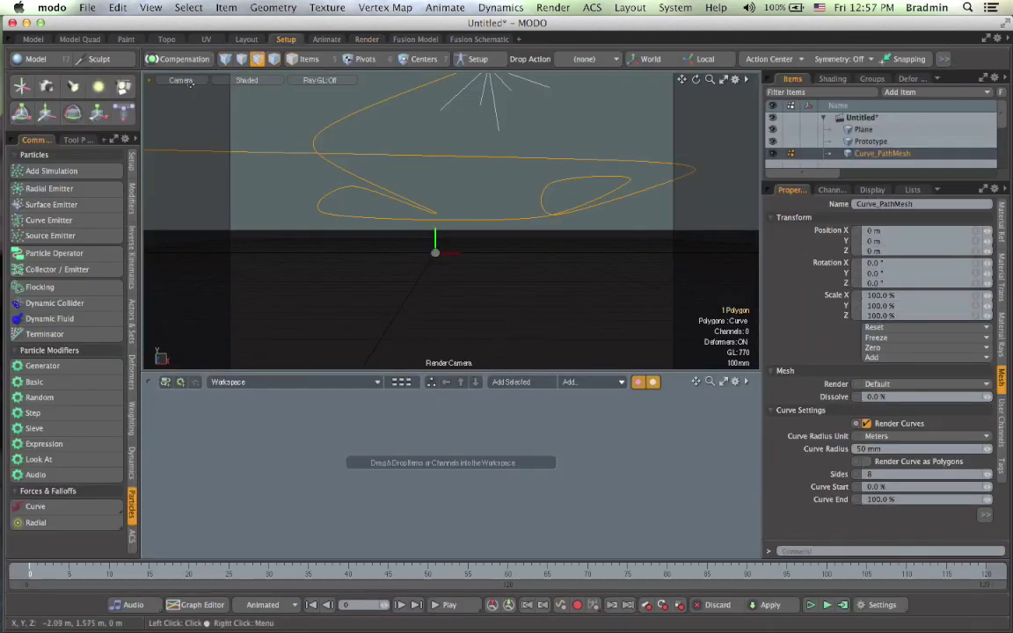
click(187, 81)
click(183, 73)
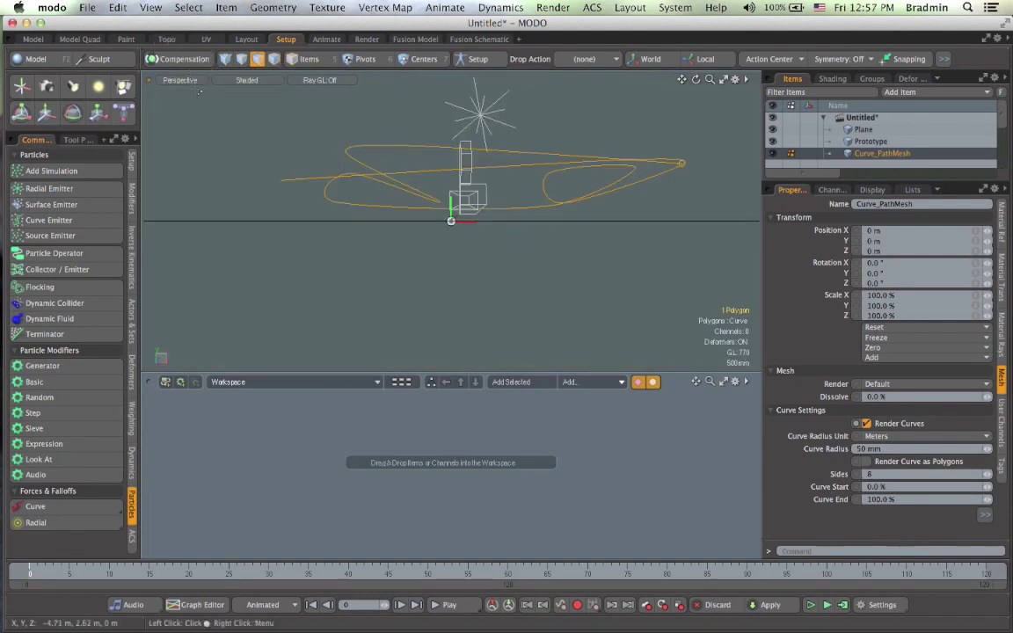
mouse_move(358, 150)
alt+mouse_down()
mouse_move(468, 284)
mouse_move(517, 262)
mouse_move(453, 255)
alt+mouse_up()
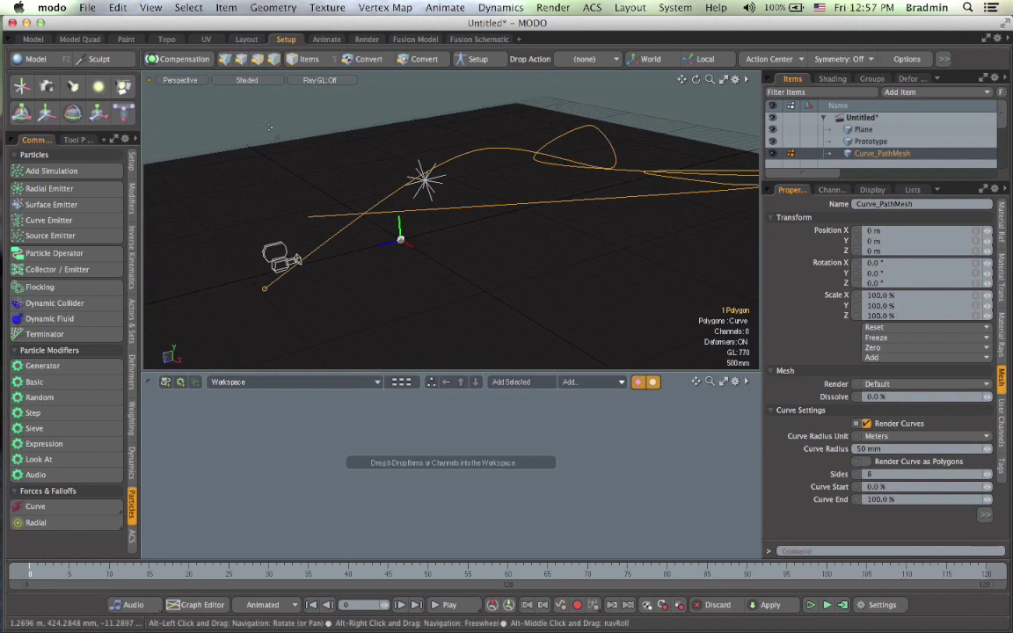
click(246, 80)
click(261, 137)
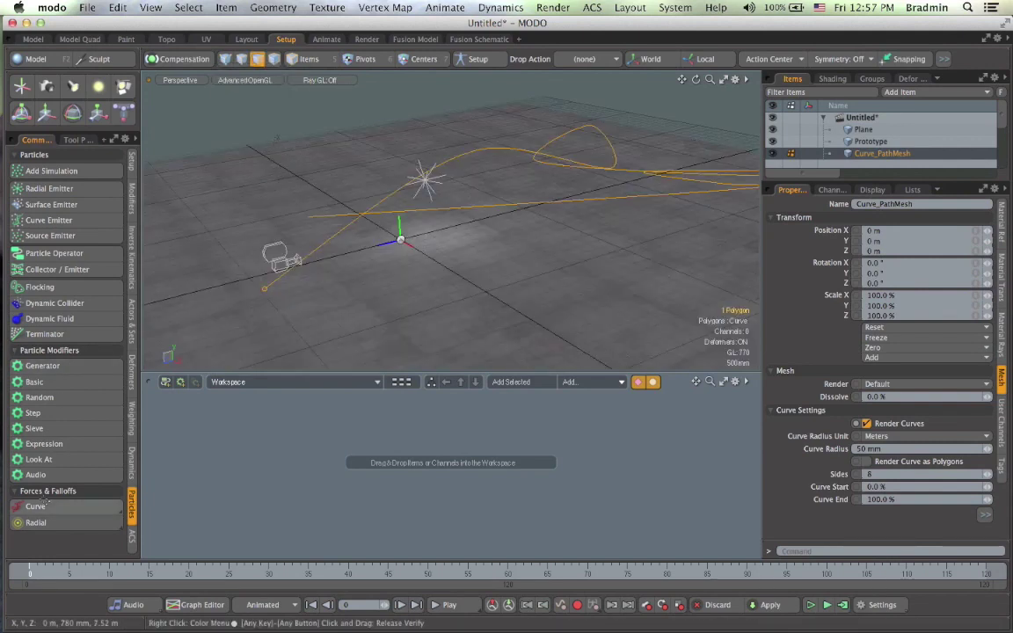
- Add a radial particle emitter and arrange its node in the schematic alongside the connected Particle Simulation node
click(49, 188)
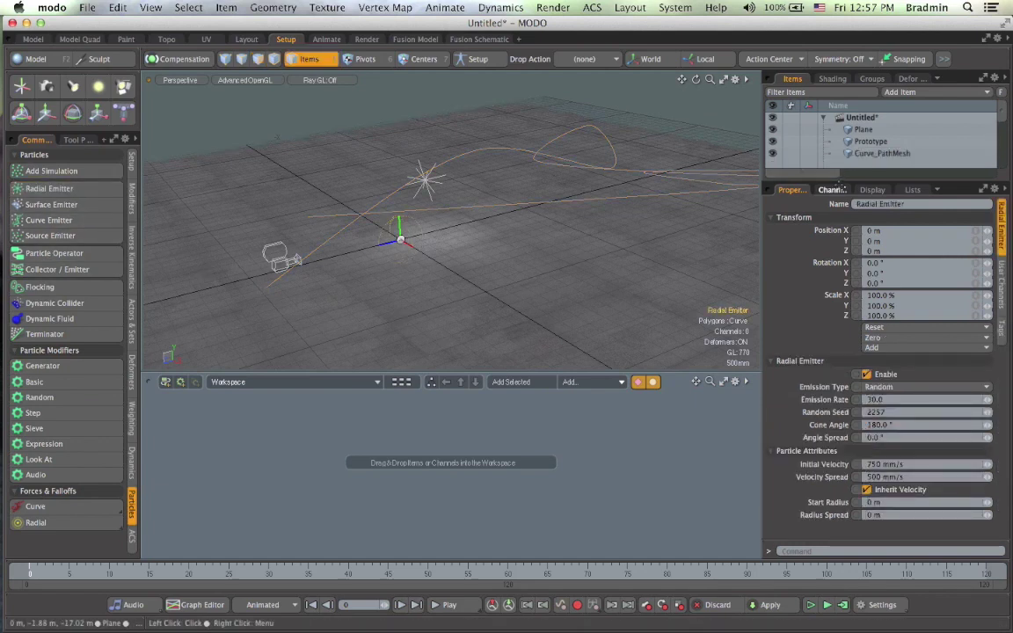
drag(844, 183, 858, 299)
drag(854, 234, 378, 436)
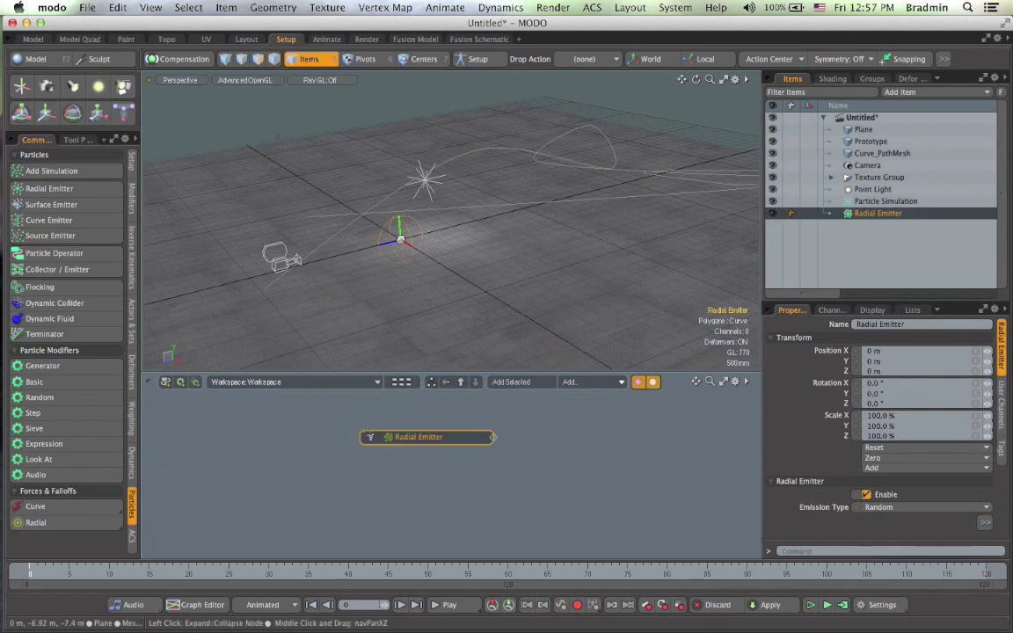
double_click(495, 437)
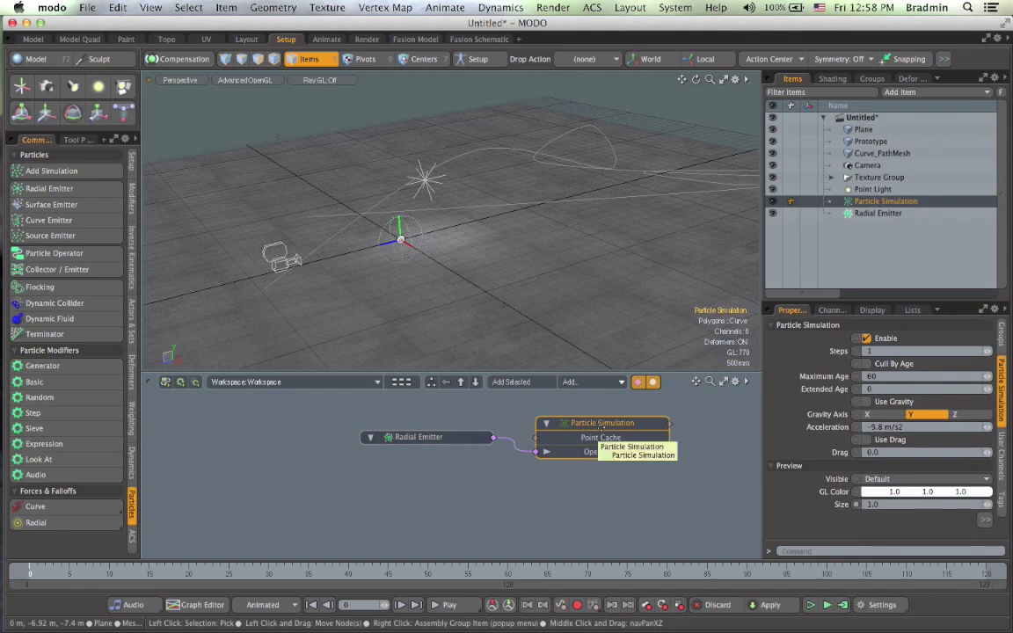
drag(436, 437, 380, 426)
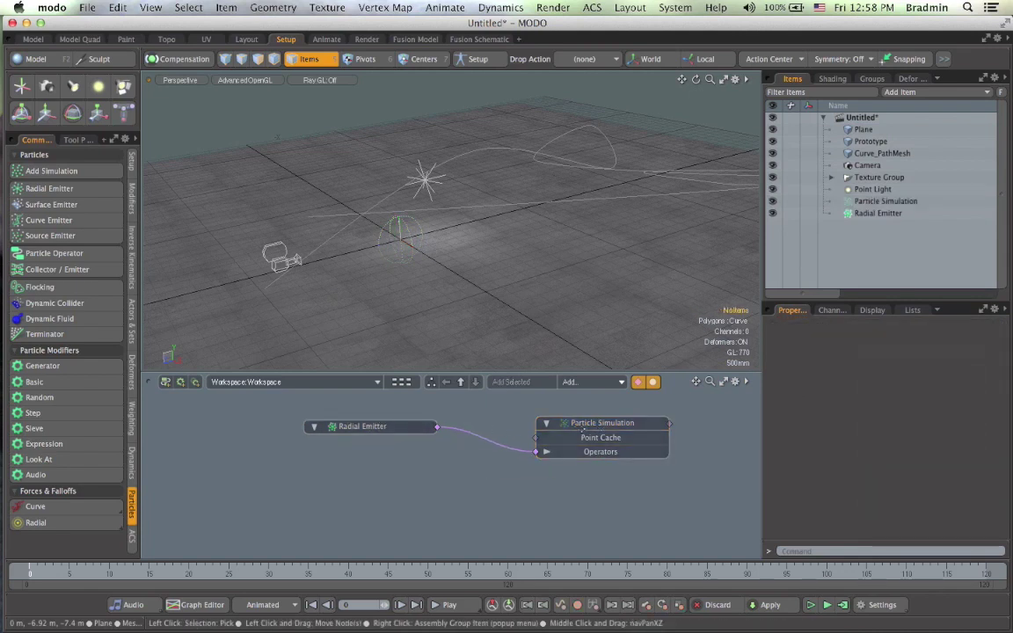
drag(602, 423, 550, 444)
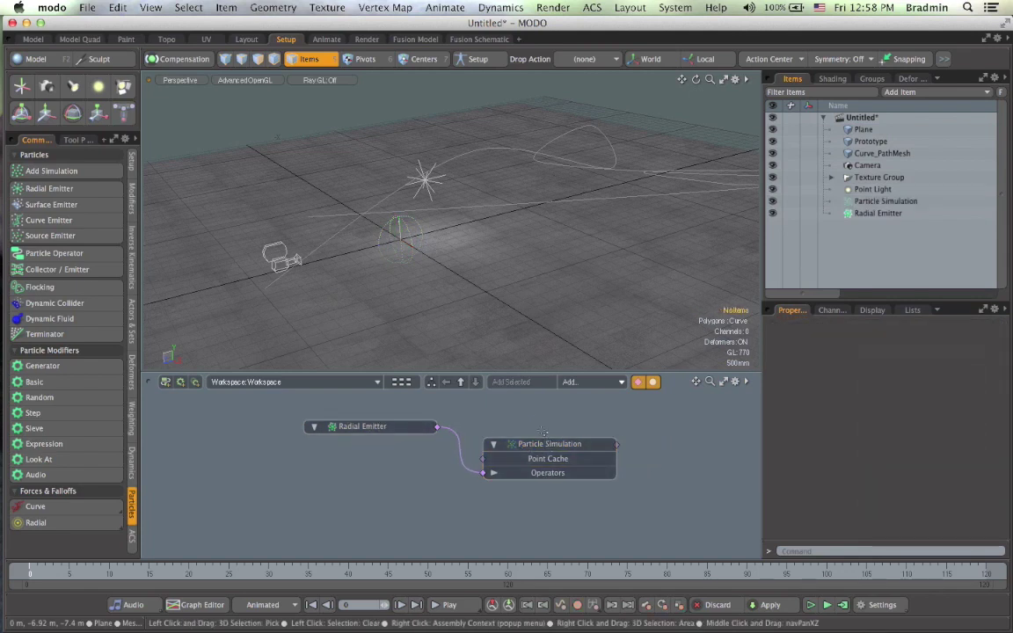
drag(413, 426, 375, 427)
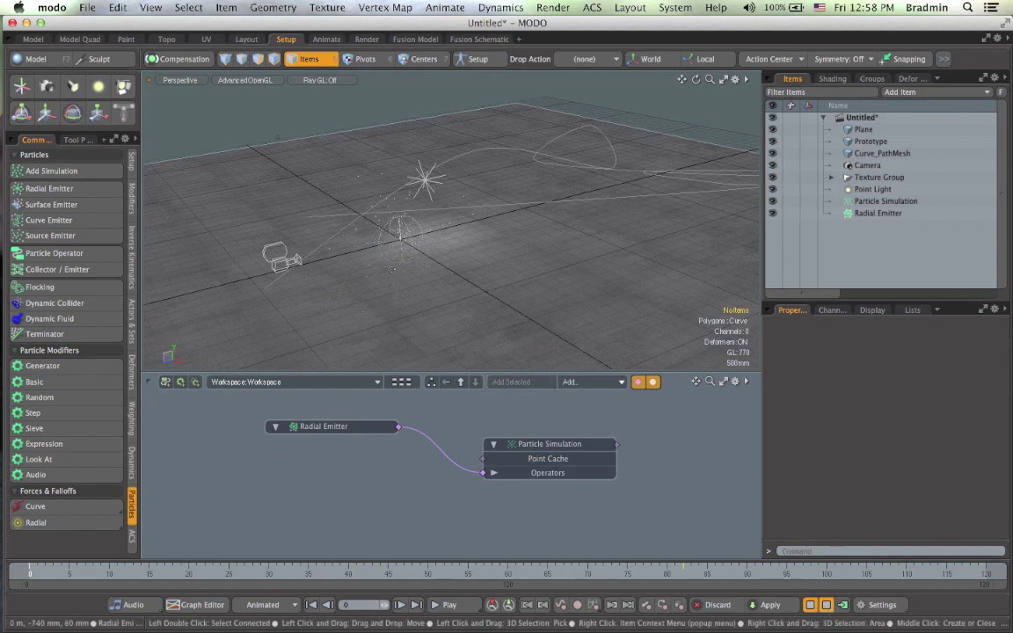
- Constrain the Radial Emitter to the Curve_PathMesh curve with a path constraint
click(875, 214)
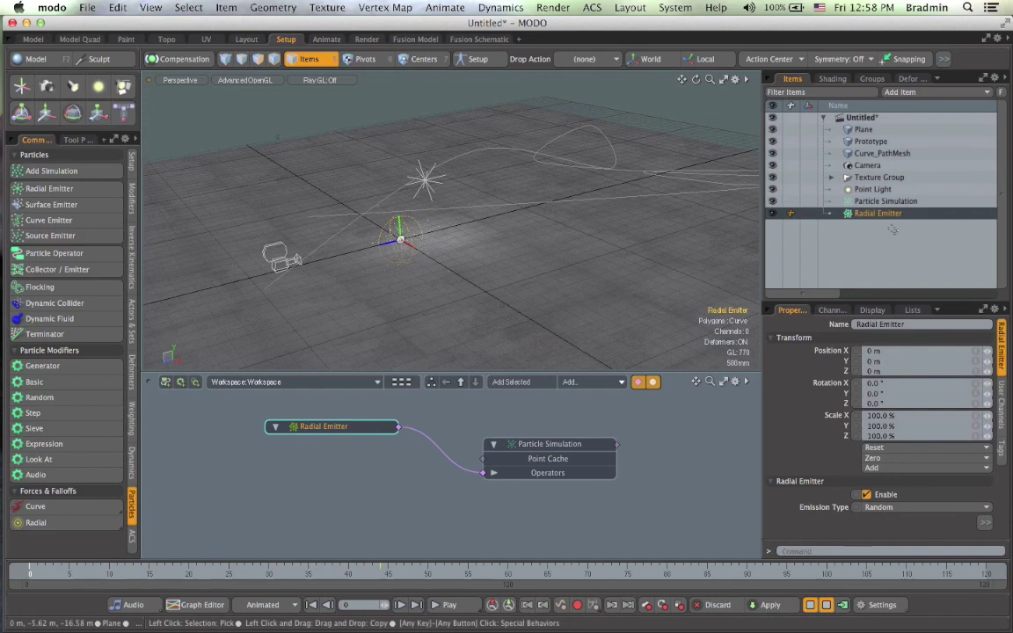
ctrl+click(879, 153)
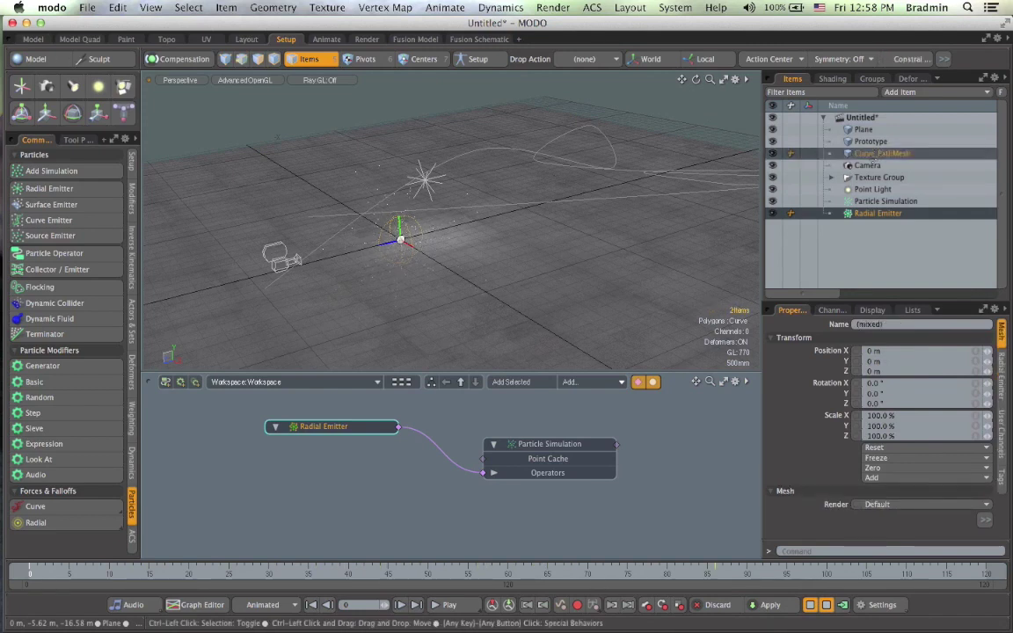
click(133, 199)
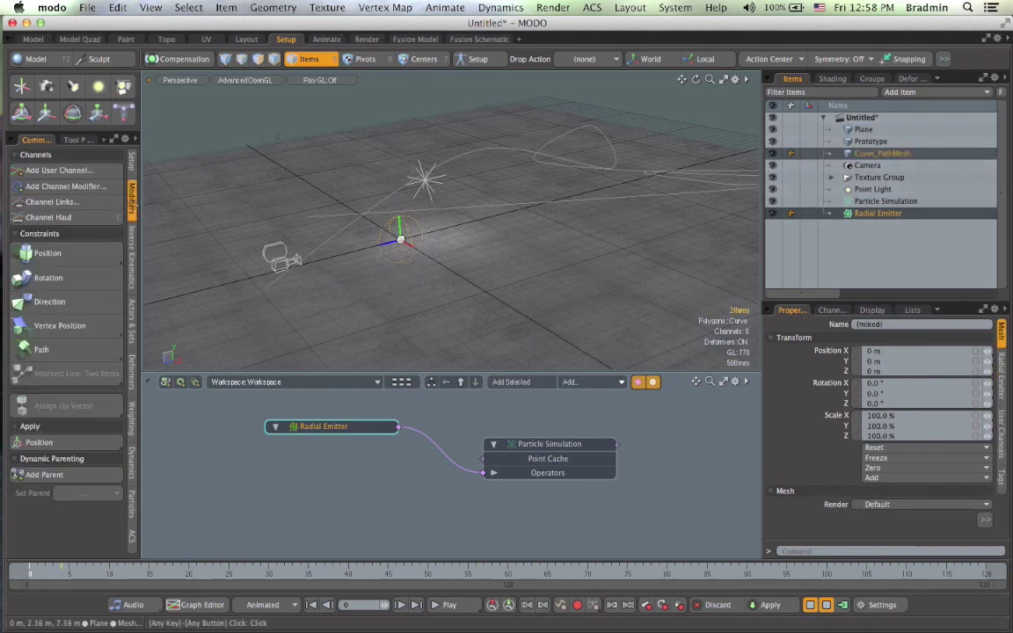
click(64, 352)
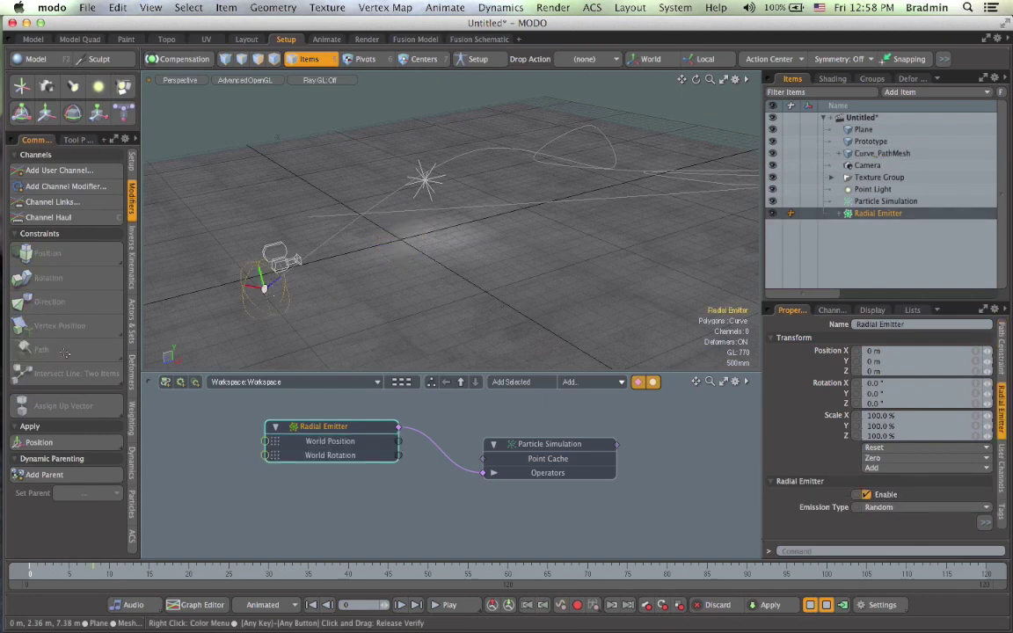
alt+drag(422, 264, 343, 268)
alt+drag(429, 289, 576, 286)
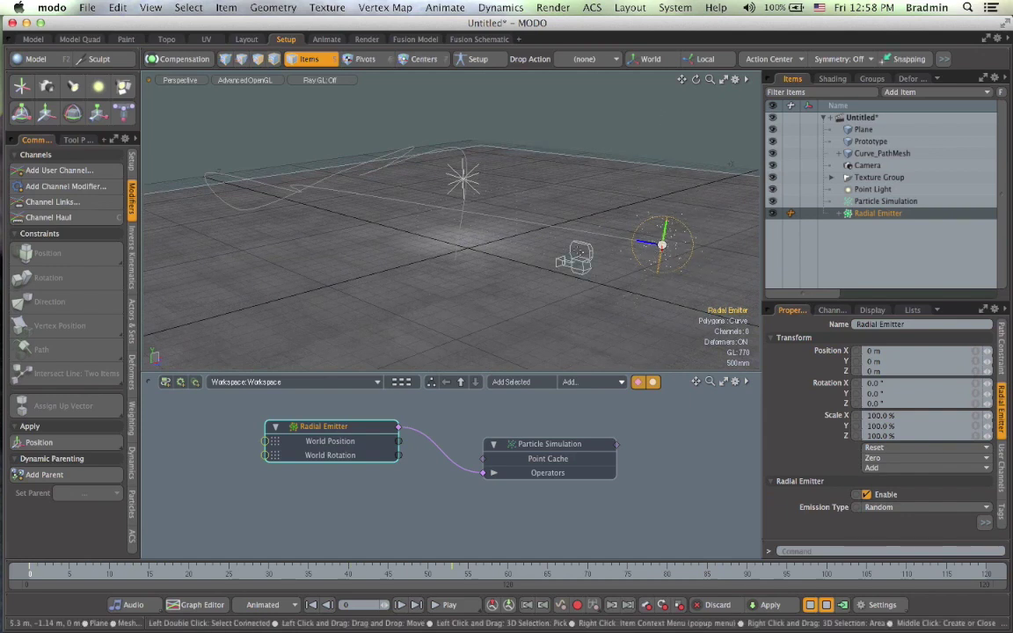
- Keyframe the emitter's path percentage at 0% on frame 0 and 100% on frame 120
click(1001, 348)
drag(966, 305, 987, 273)
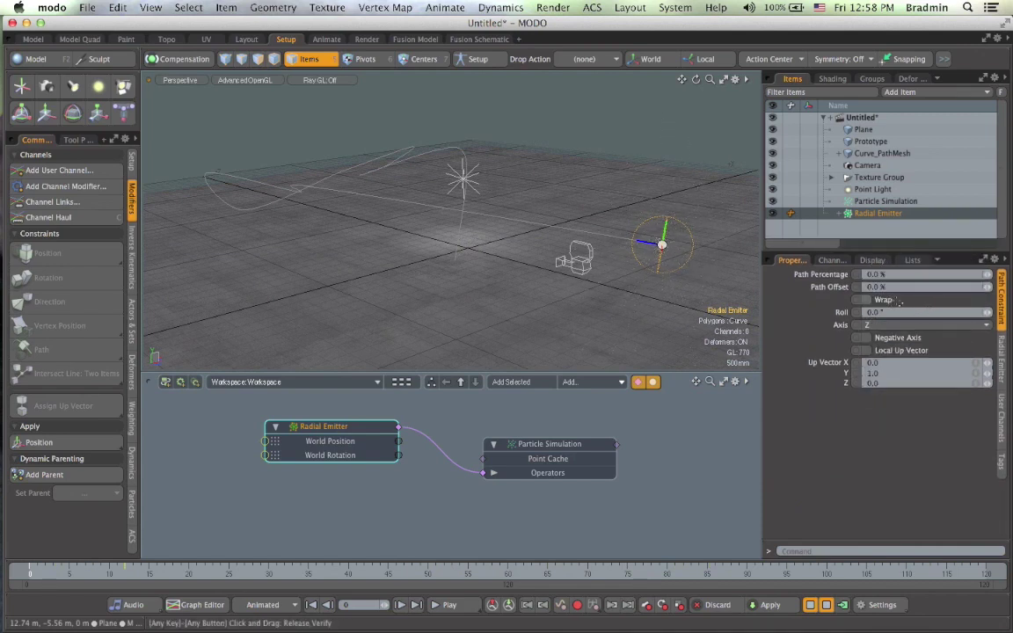
drag(988, 274, 987, 274)
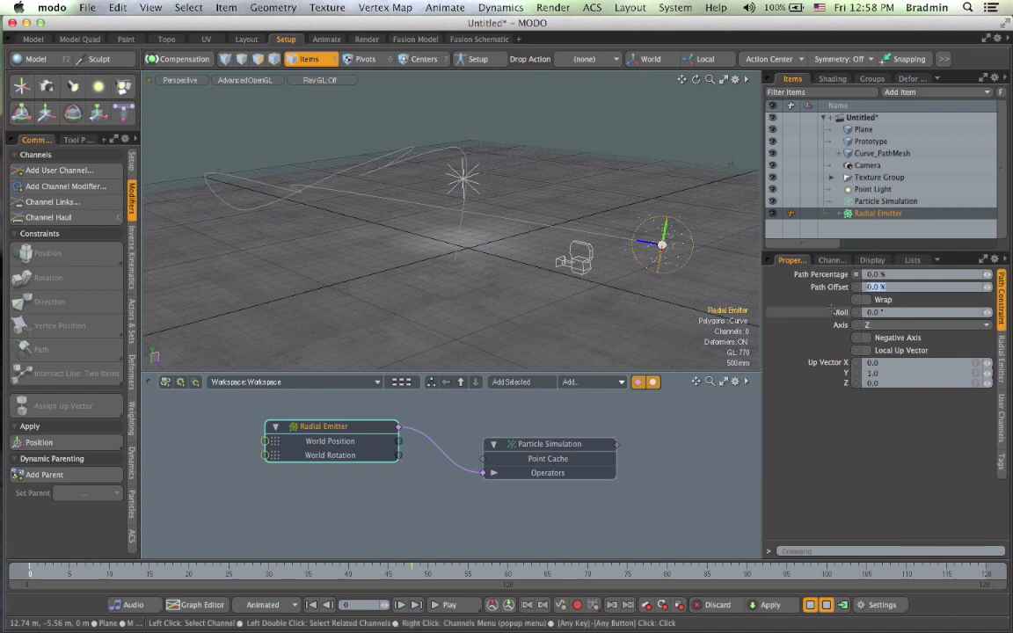
click(856, 274)
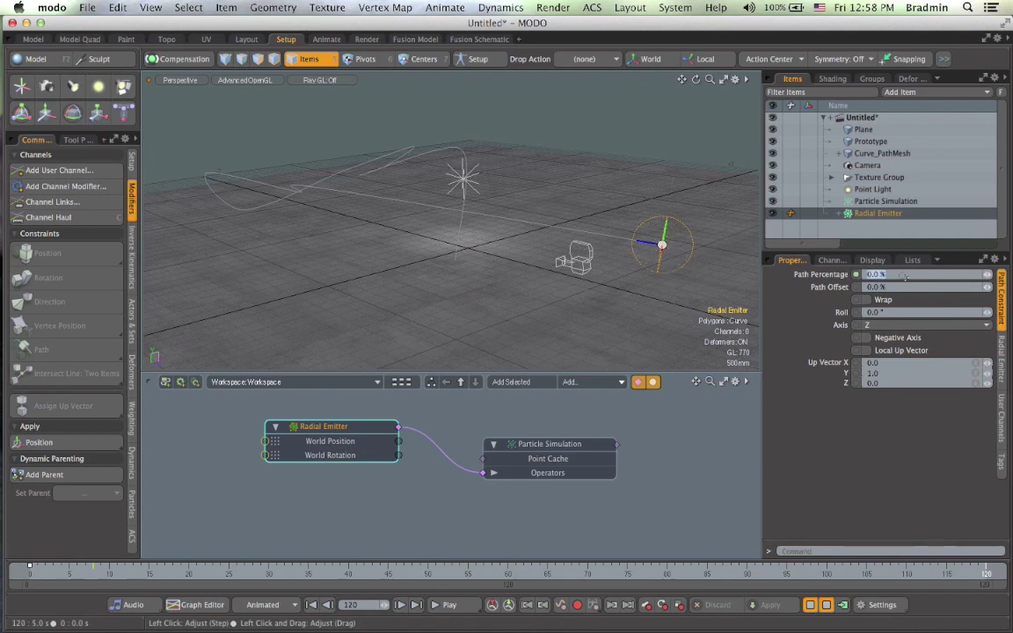
key(Return)
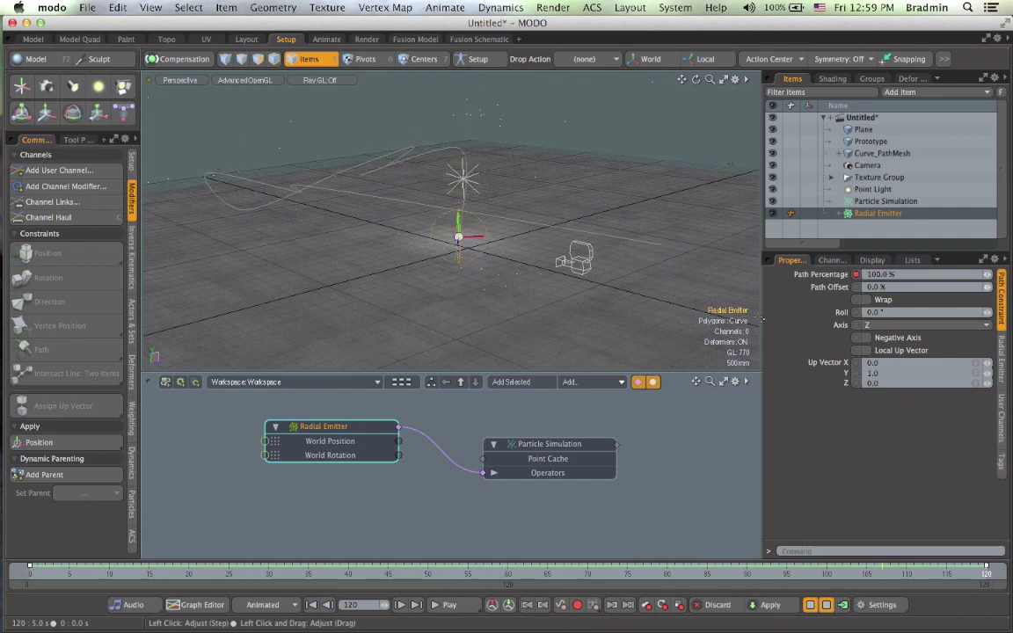
- Change the interpolation of the path constraint's Percent animation curve to Linear in the Graph Editor
key(ctrl+g)
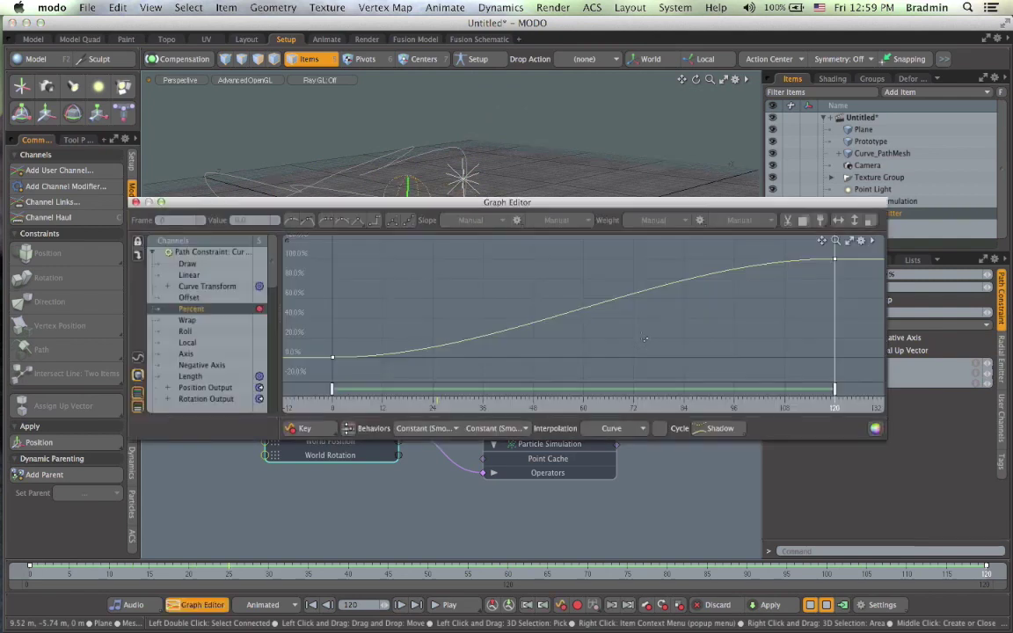
drag(786, 201, 724, 350)
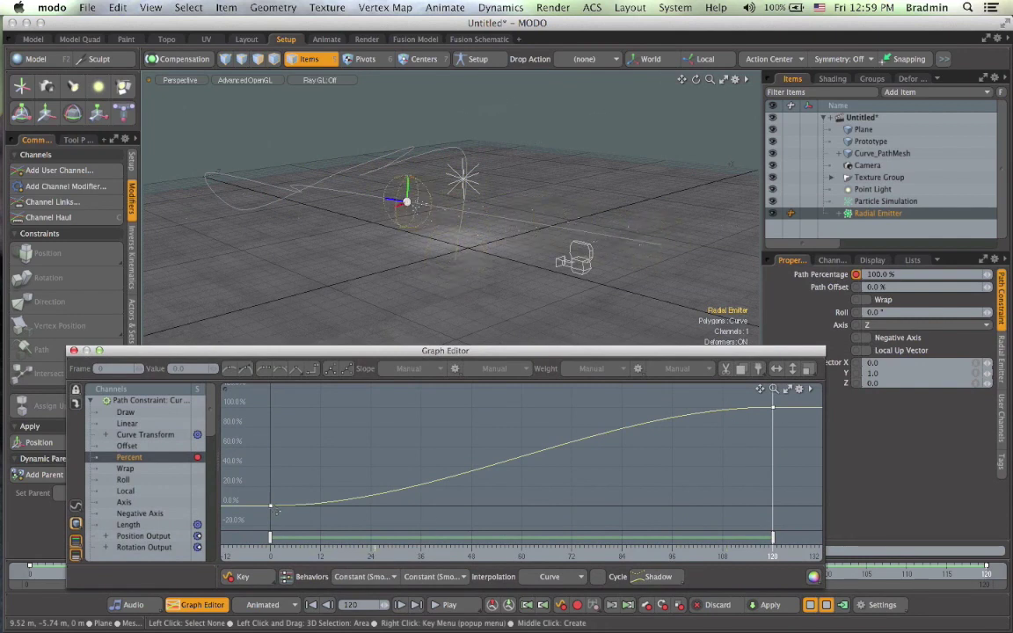
click(549, 577)
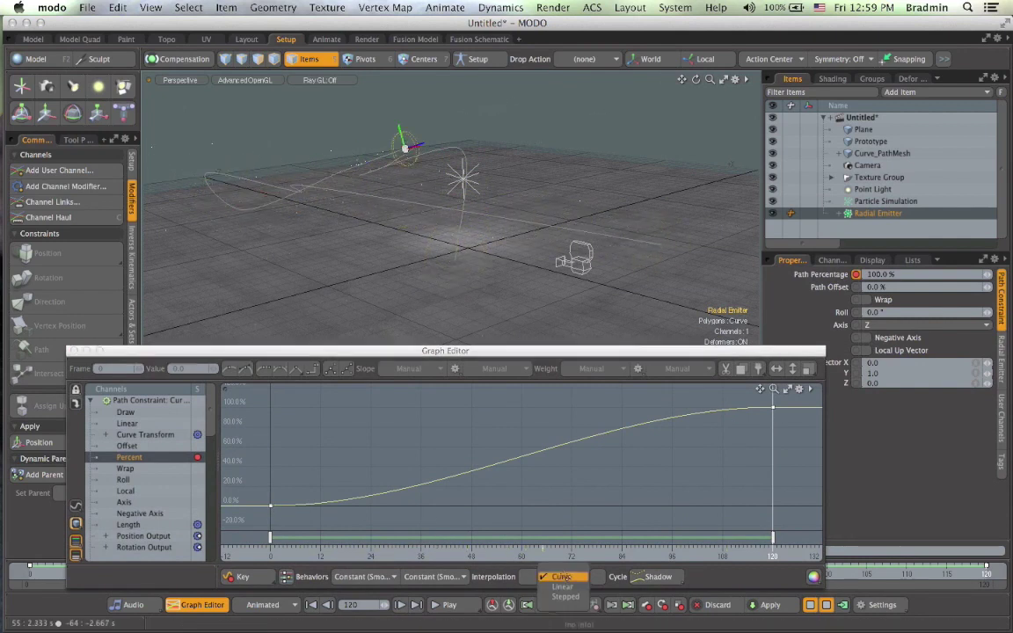
click(572, 575)
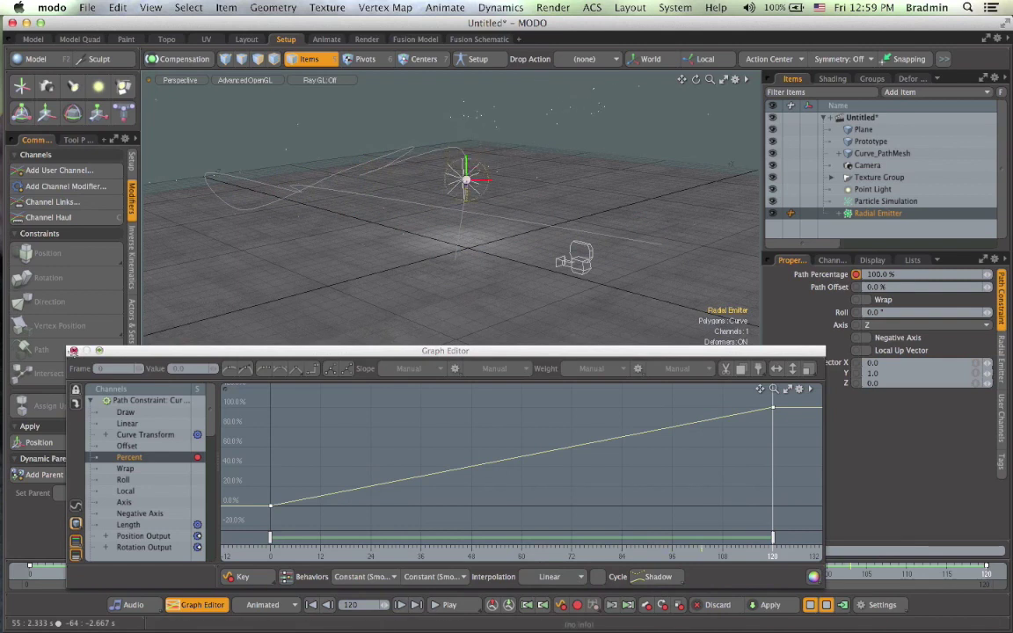
click(202, 604)
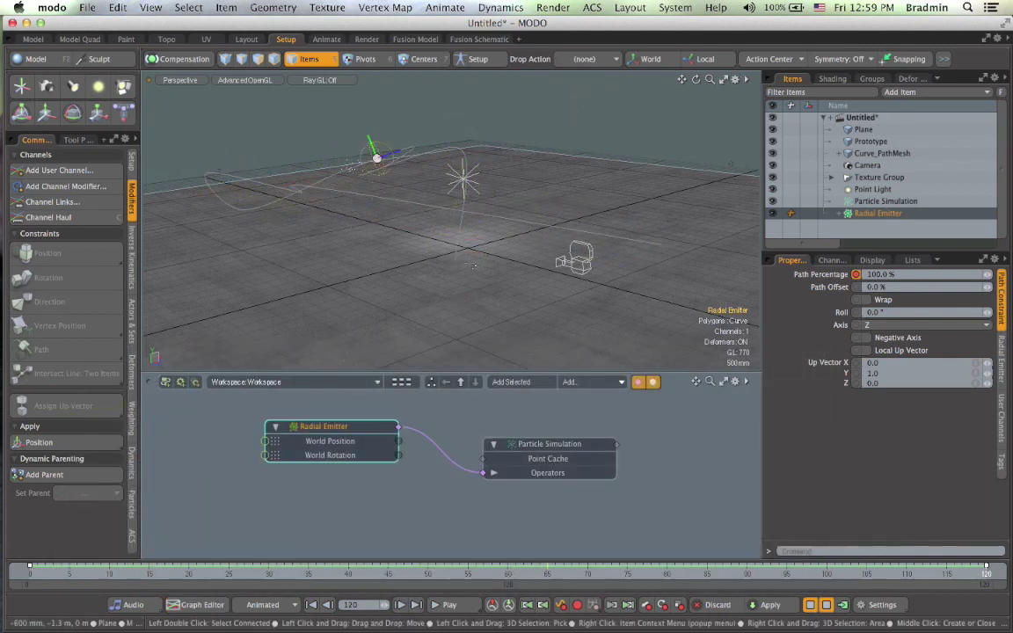
- Set the Radial Emitter's emission rate to 1000 particles per second
alt+drag(439, 255, 372, 243)
alt+drag(553, 249, 459, 236)
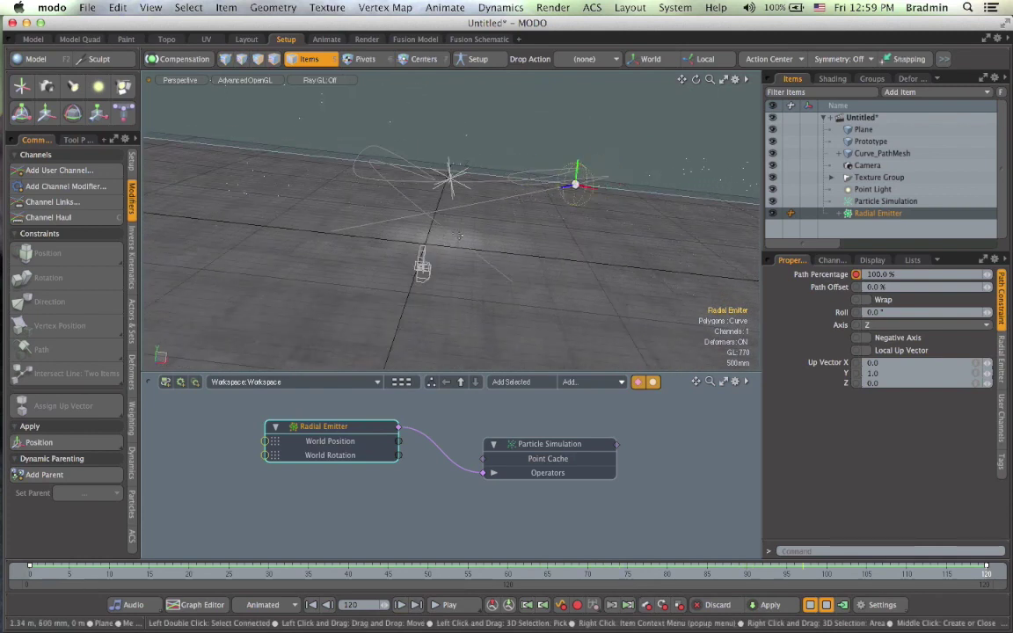
alt+drag(459, 236, 459, 272)
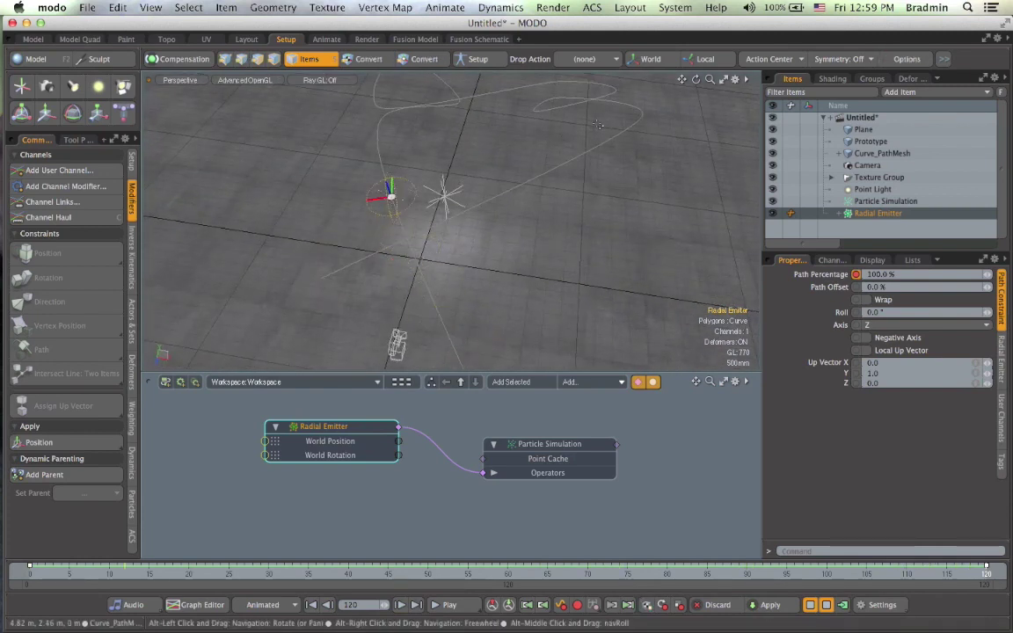
alt+drag(512, 165, 465, 179)
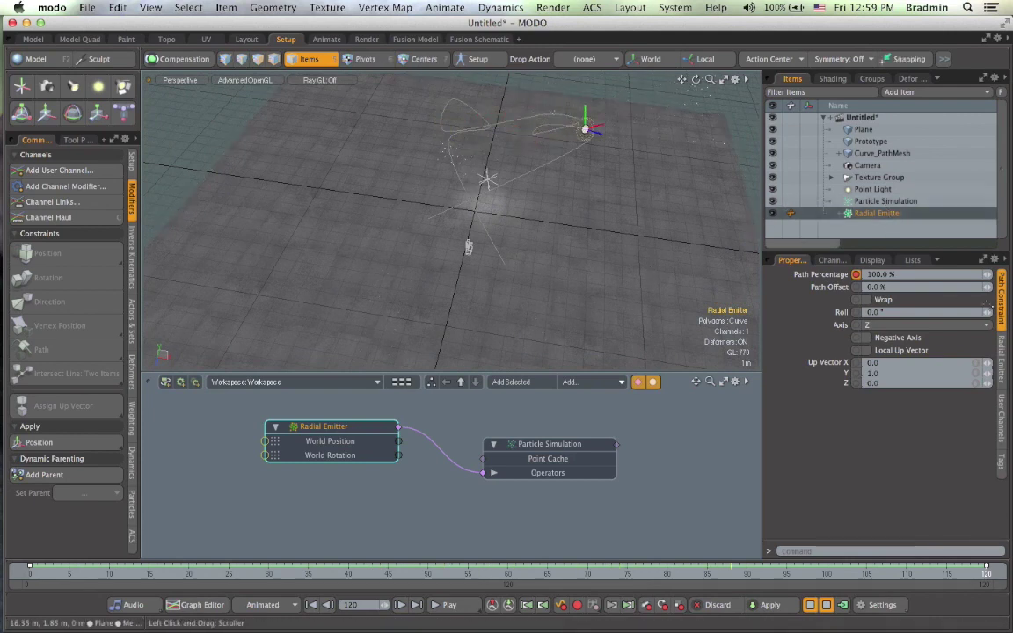
click(1000, 363)
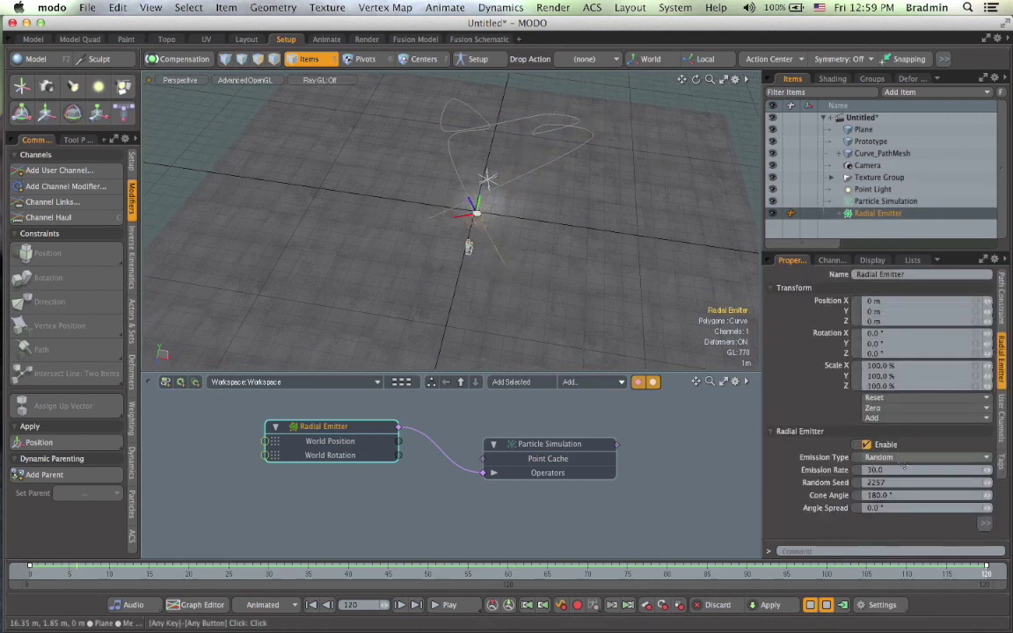
text(00)
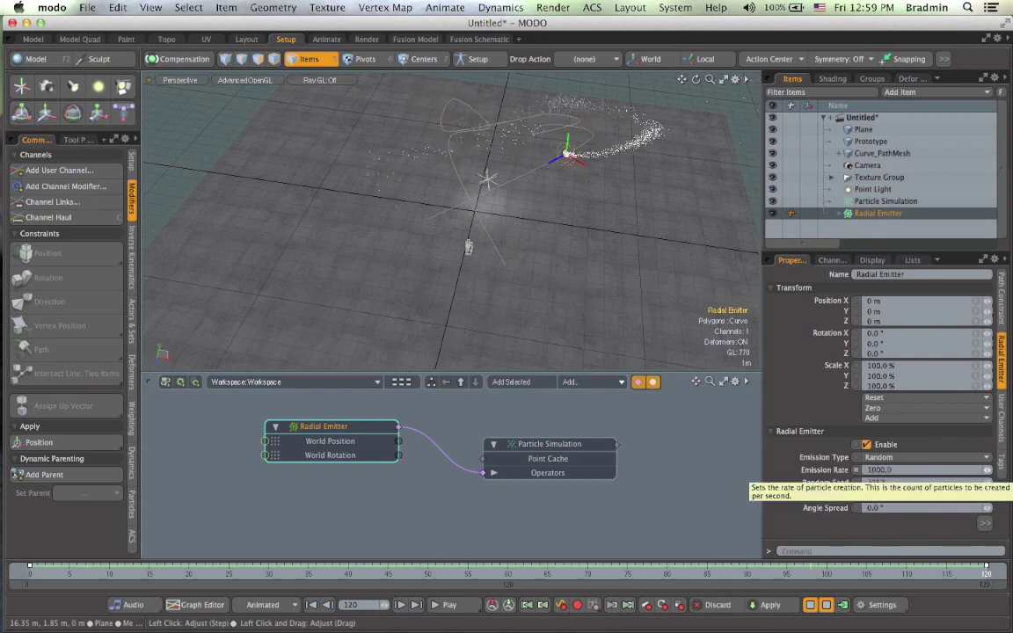
- Collapse the Radial Emitter's Transform settings and reveal its Particle Attributes
key(Tab)
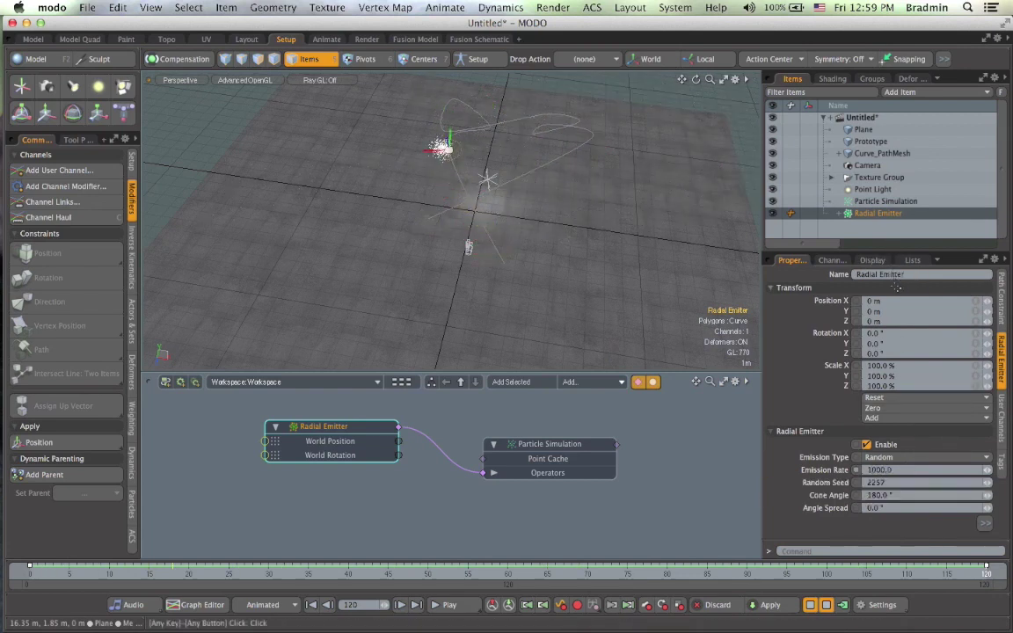
click(791, 287)
click(866, 430)
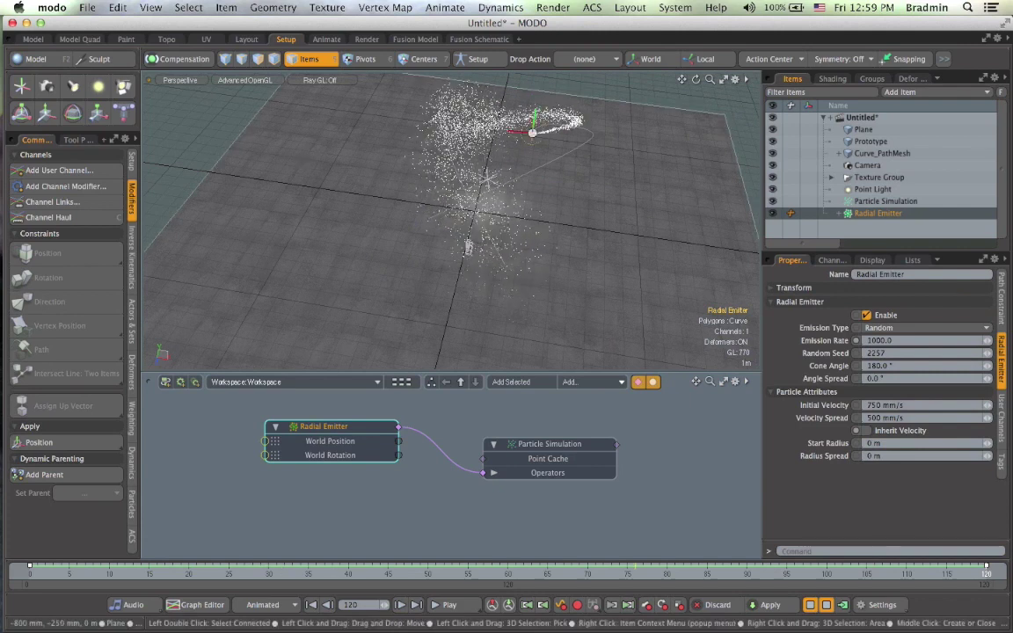
- Switch the 3D viewport from the perspective view to the render camera's view
click(245, 80)
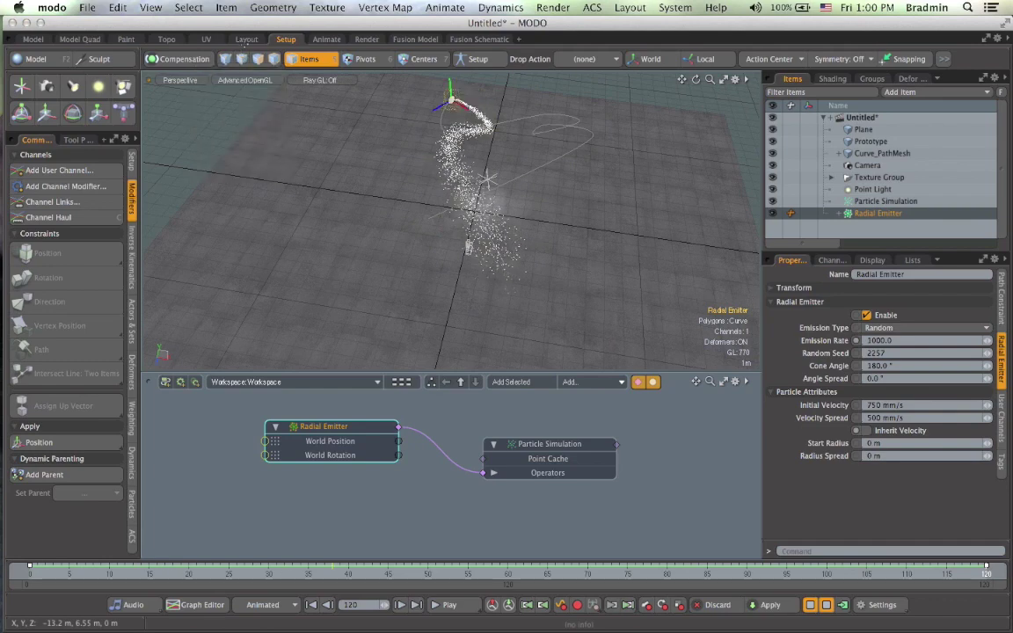
click(180, 80)
mouse_move(186, 90)
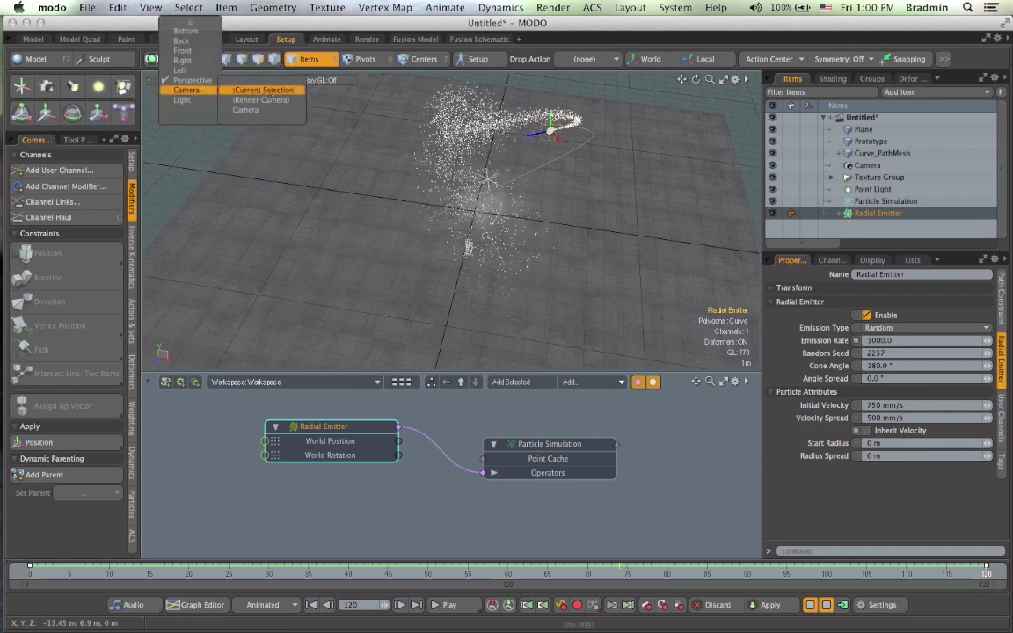
click(256, 90)
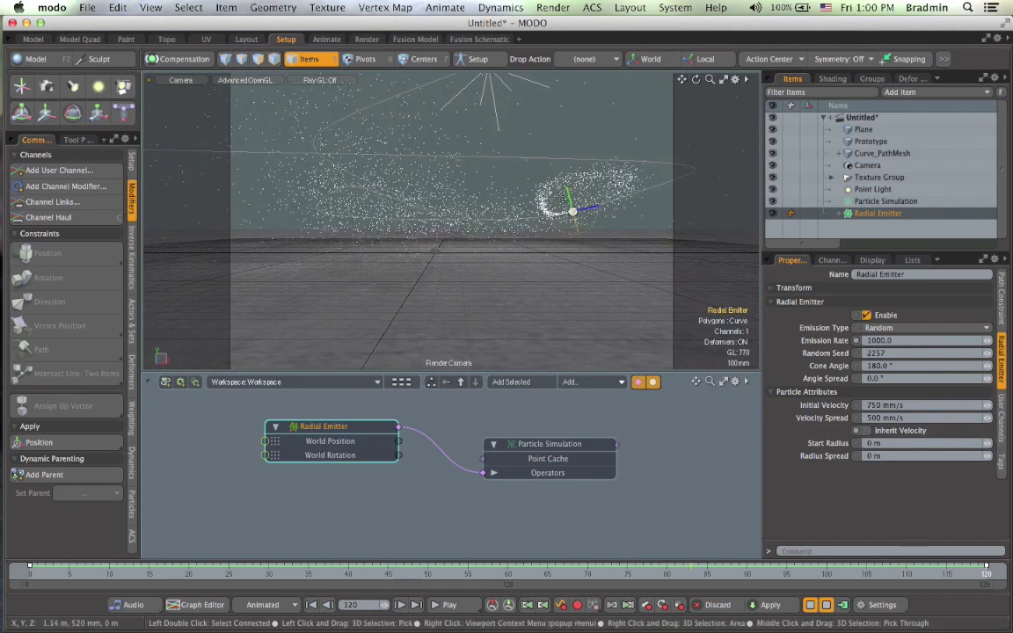
- Switch to Safari, scrub the reference video back to about 00:03 to examine the trail's thickness, and return to MODO
key(super+Tab)
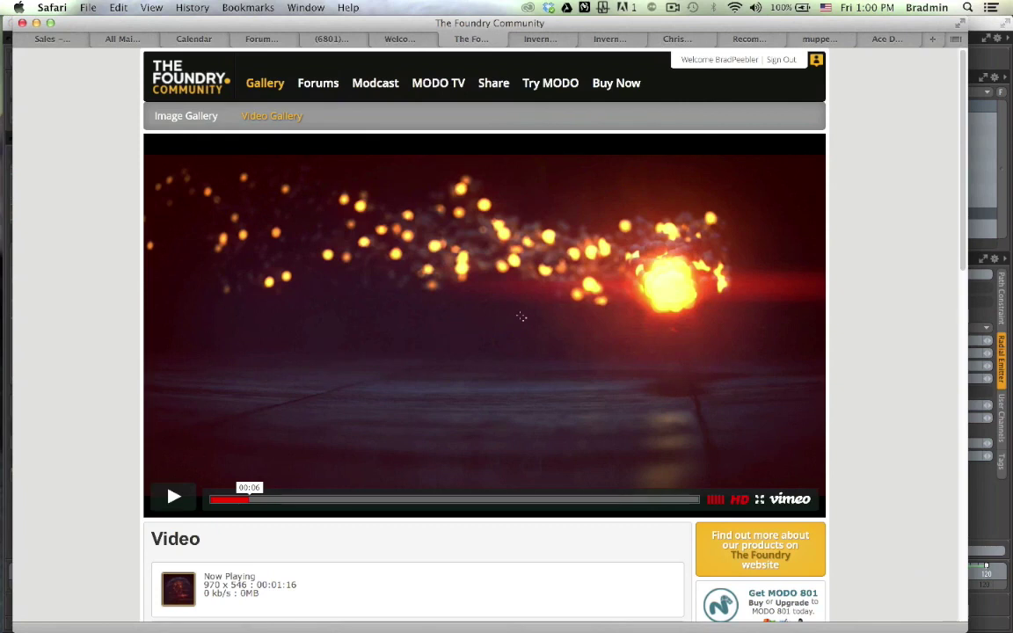
drag(253, 495, 238, 495)
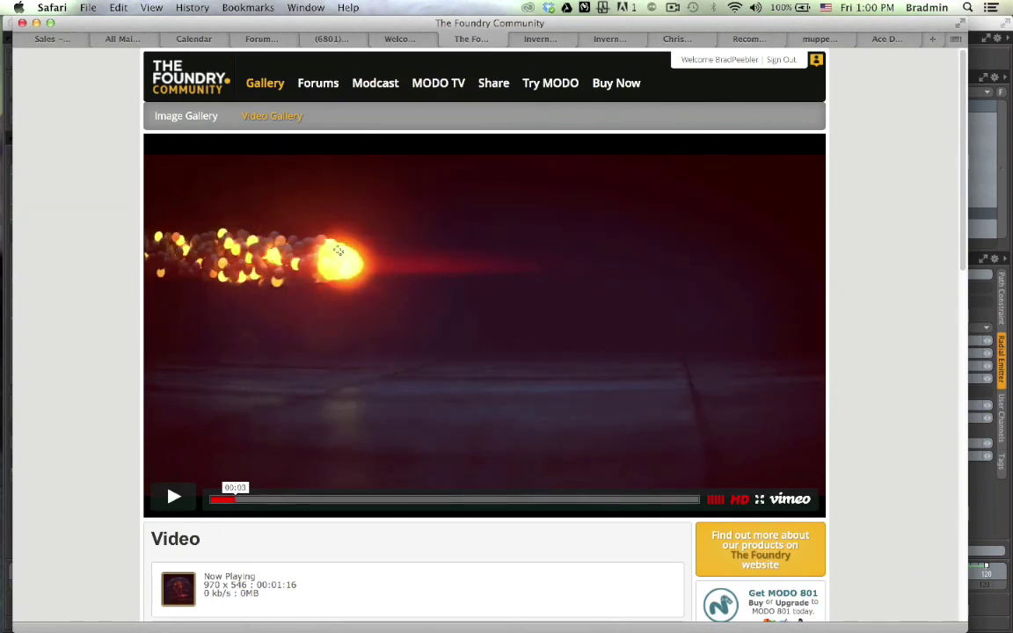
key(super+Tab)
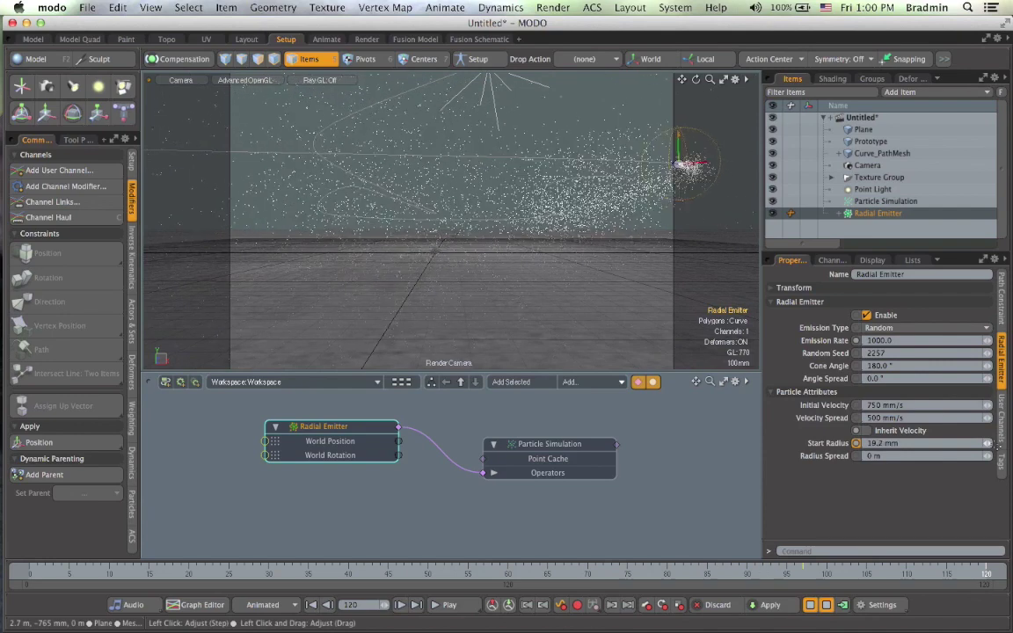
- Set the Radial Emitter's Initial Velocity and Velocity Spread to 0 m/s and its Start Radius to 200 mm
drag(997, 446, 978, 444)
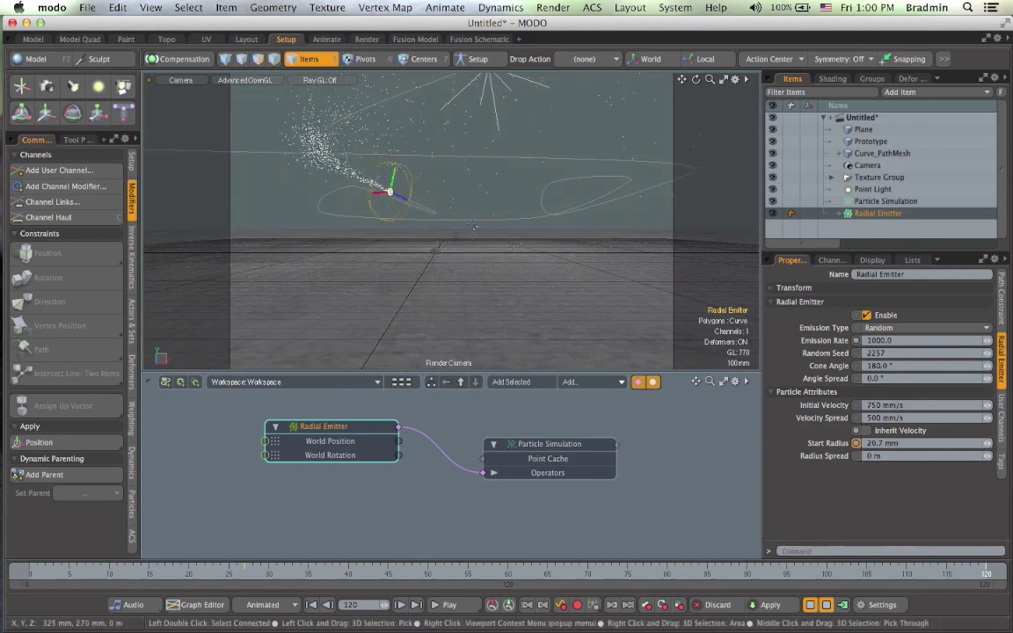
click(993, 445)
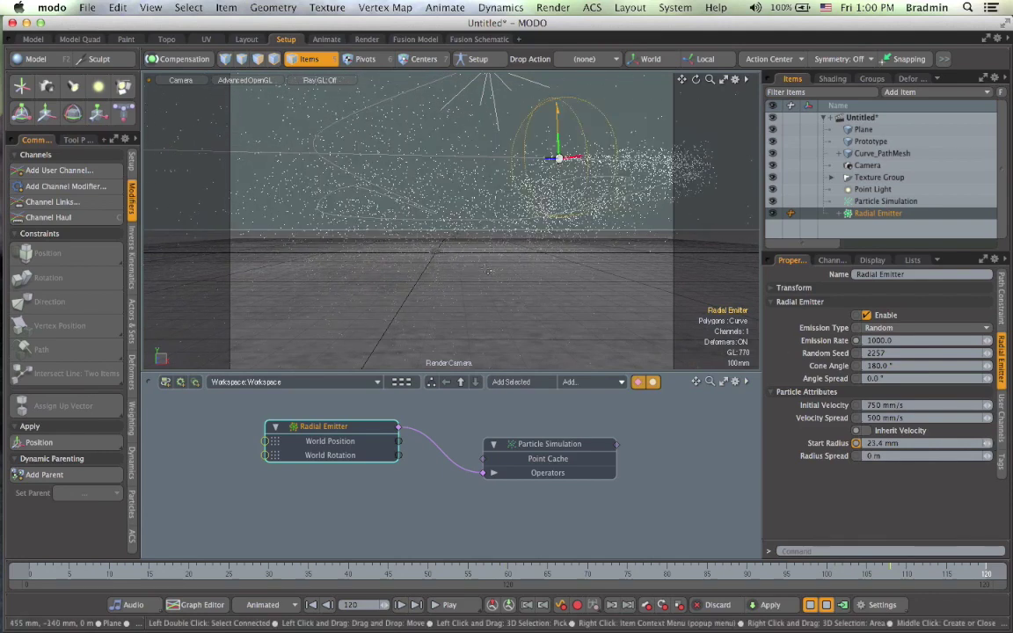
key(c)
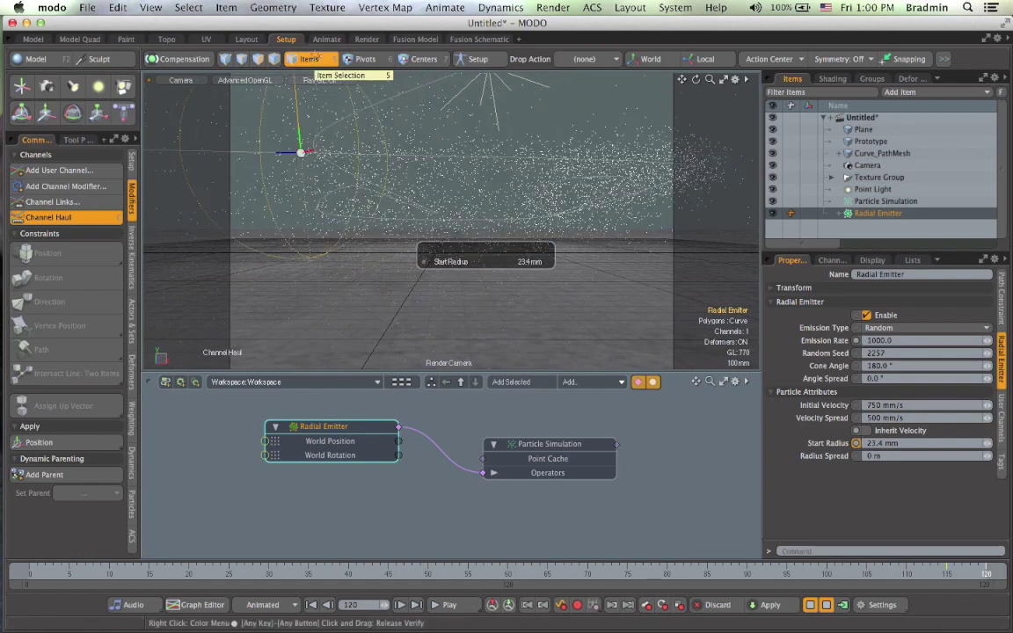
click(257, 59)
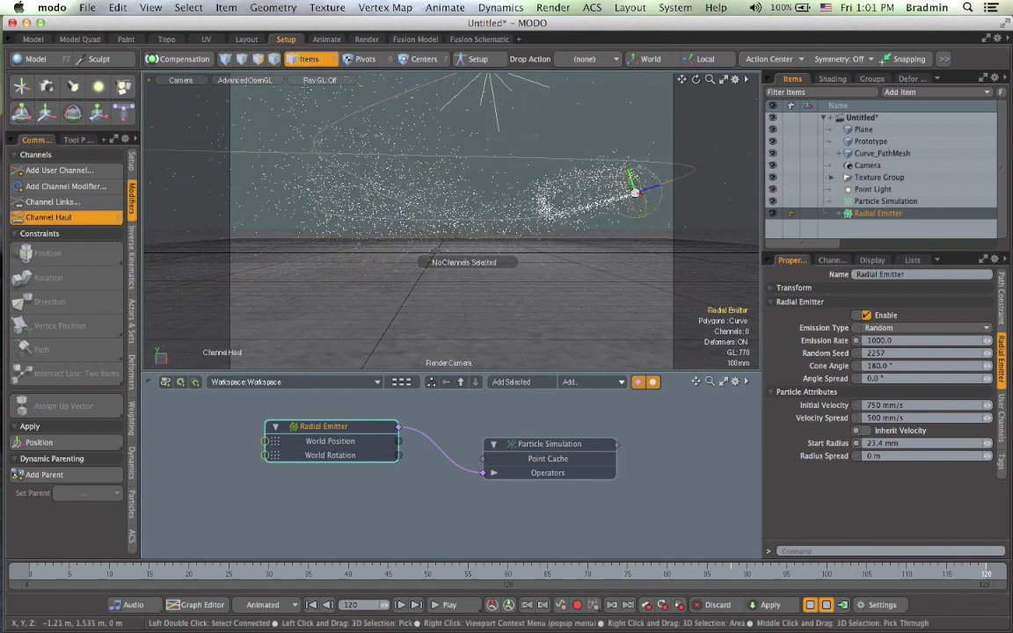
click(827, 443)
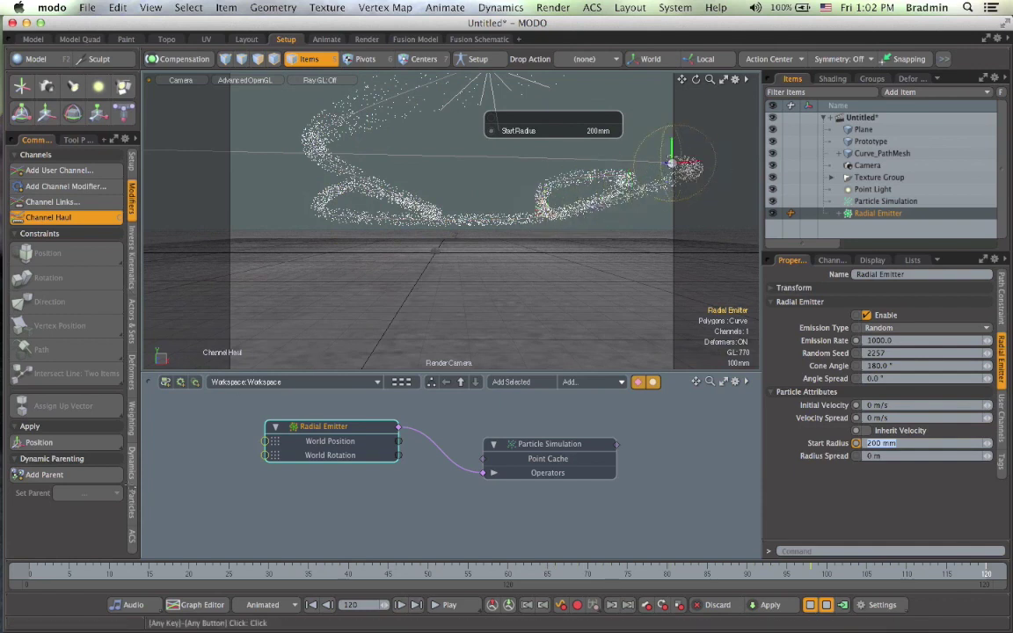
- Add a Wind Force to the particle simulation and set its Strength to 40%
click(132, 504)
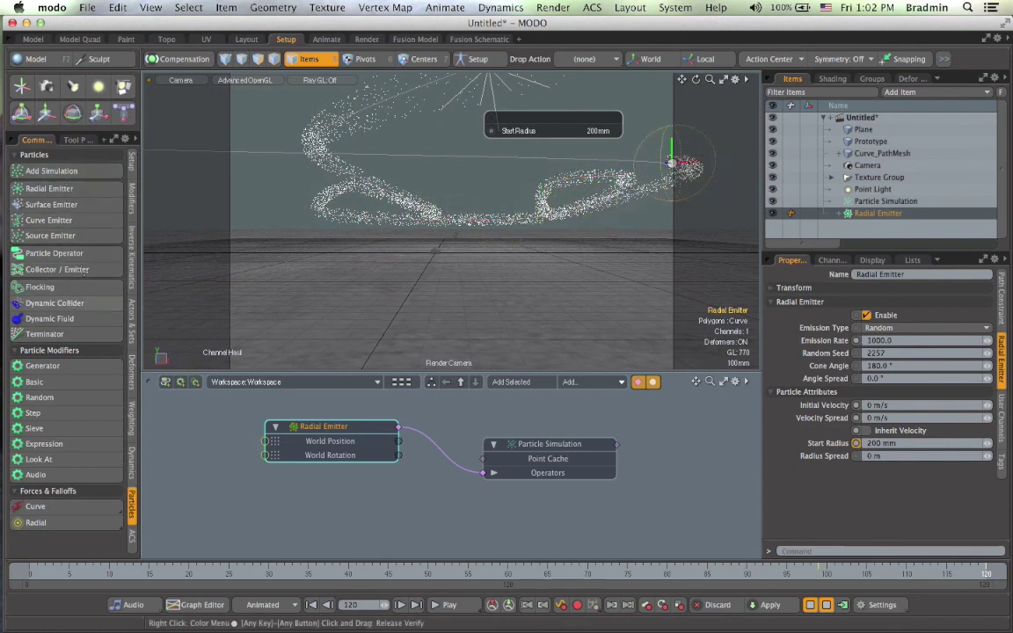
click(62, 155)
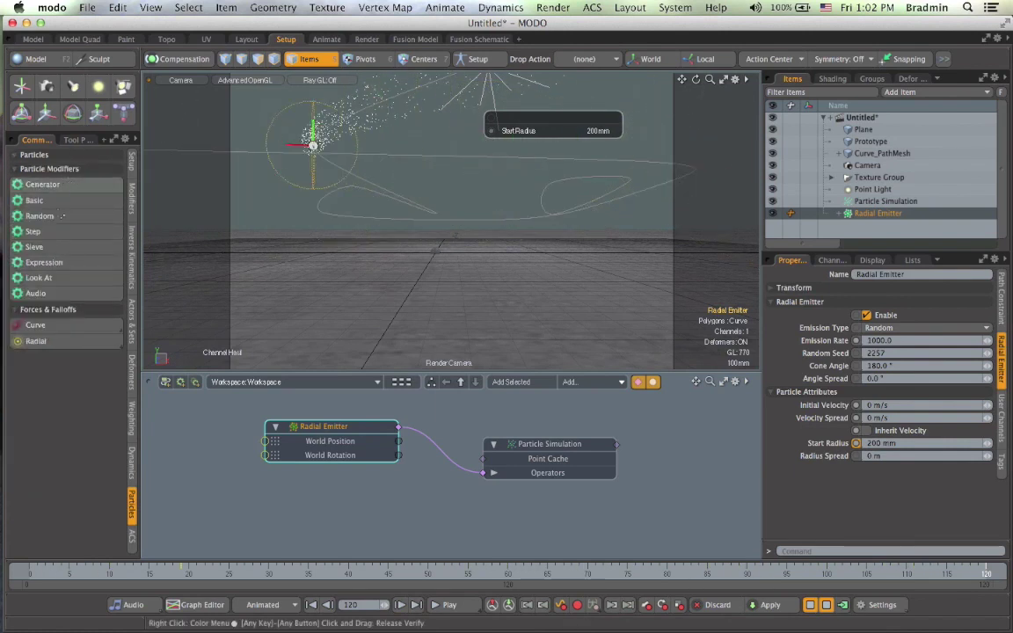
click(60, 326)
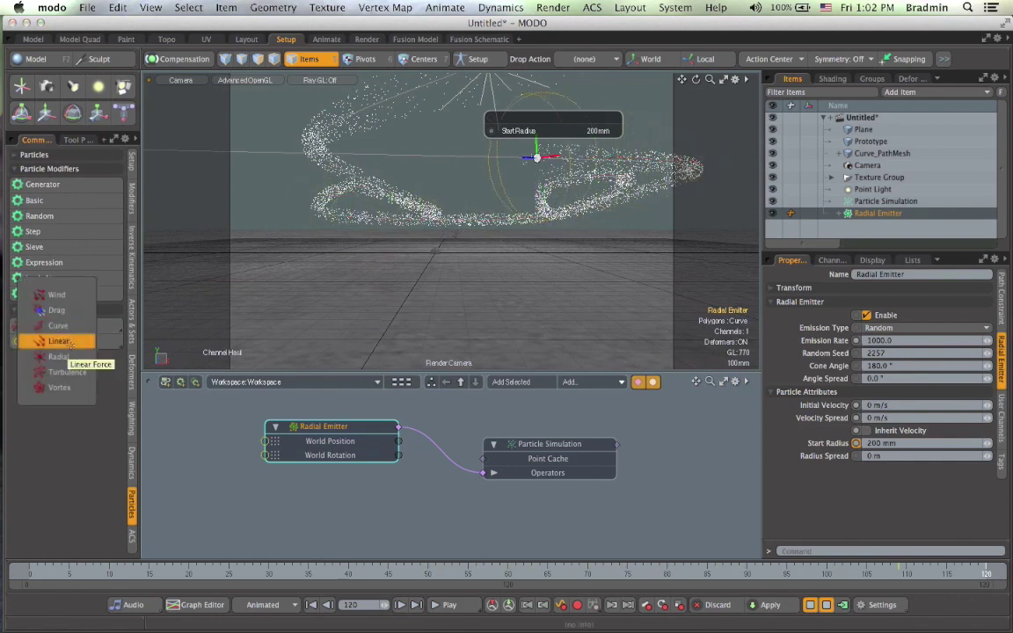
click(66, 325)
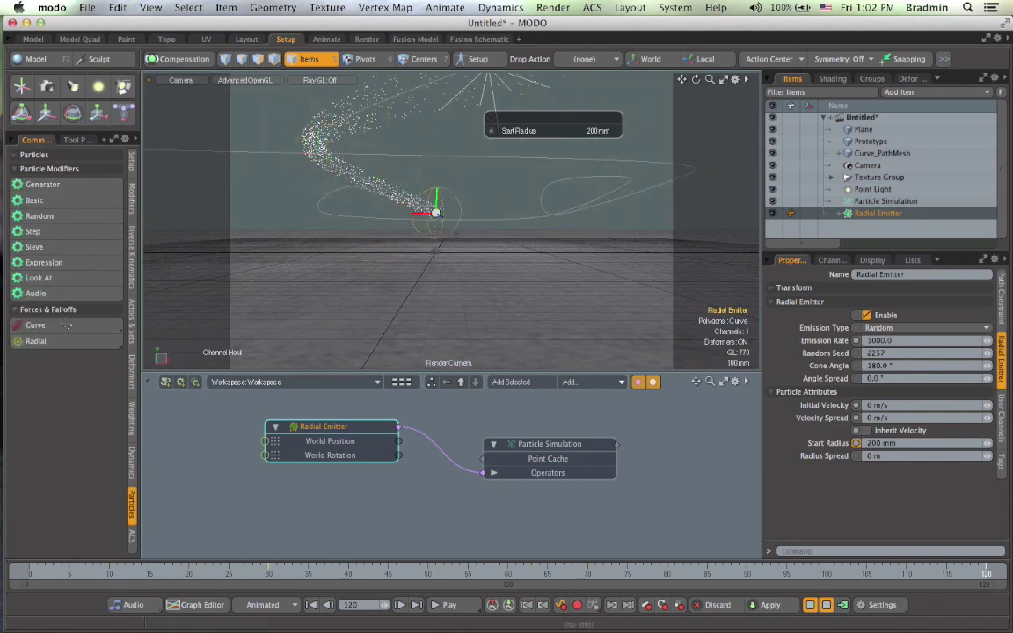
click(67, 325)
click(67, 296)
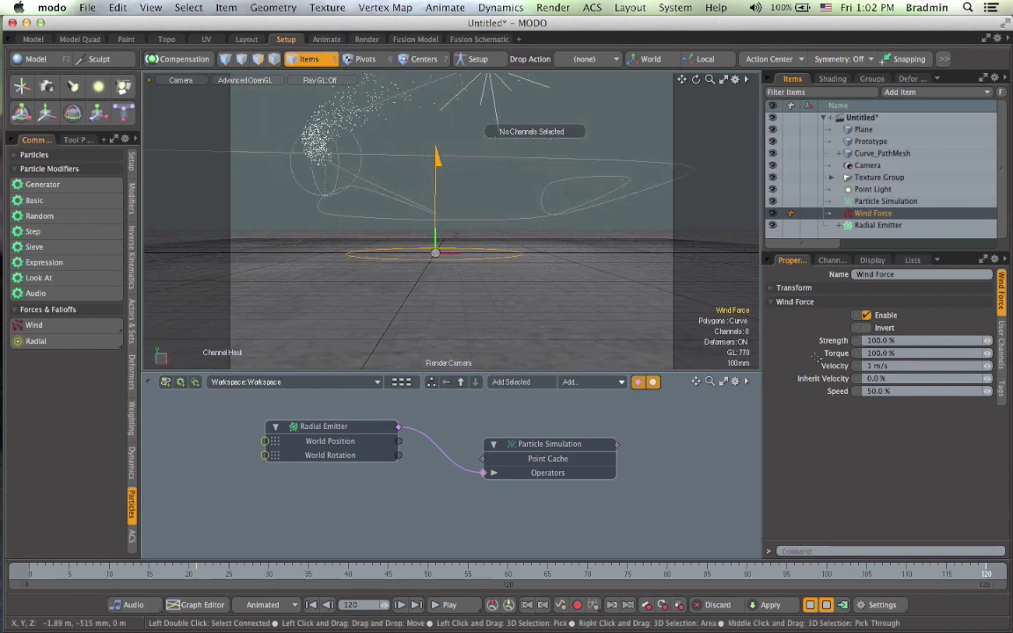
click(827, 341)
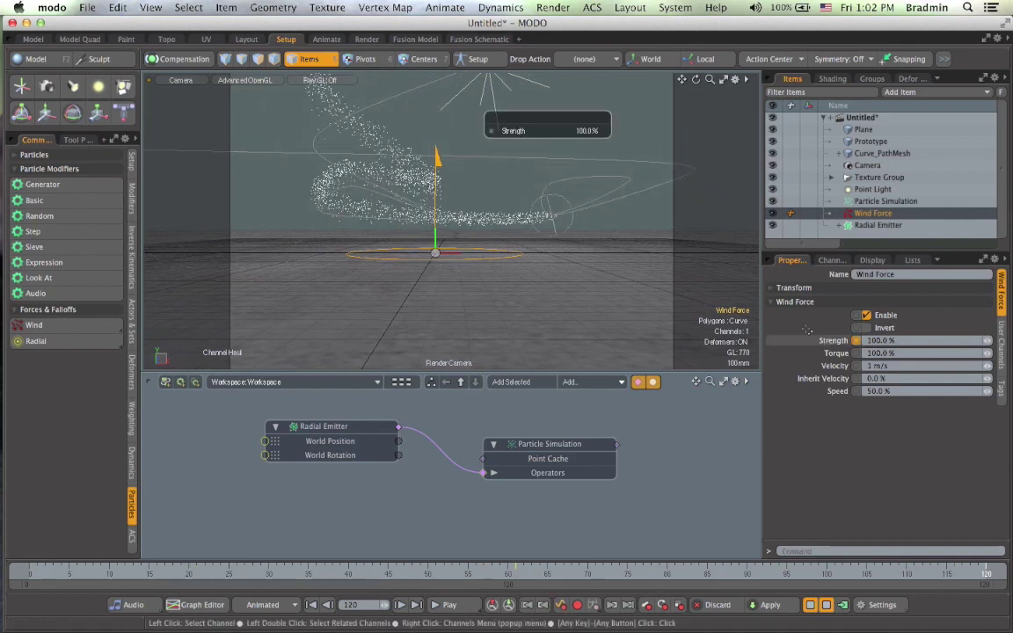
drag(668, 237, 644, 239)
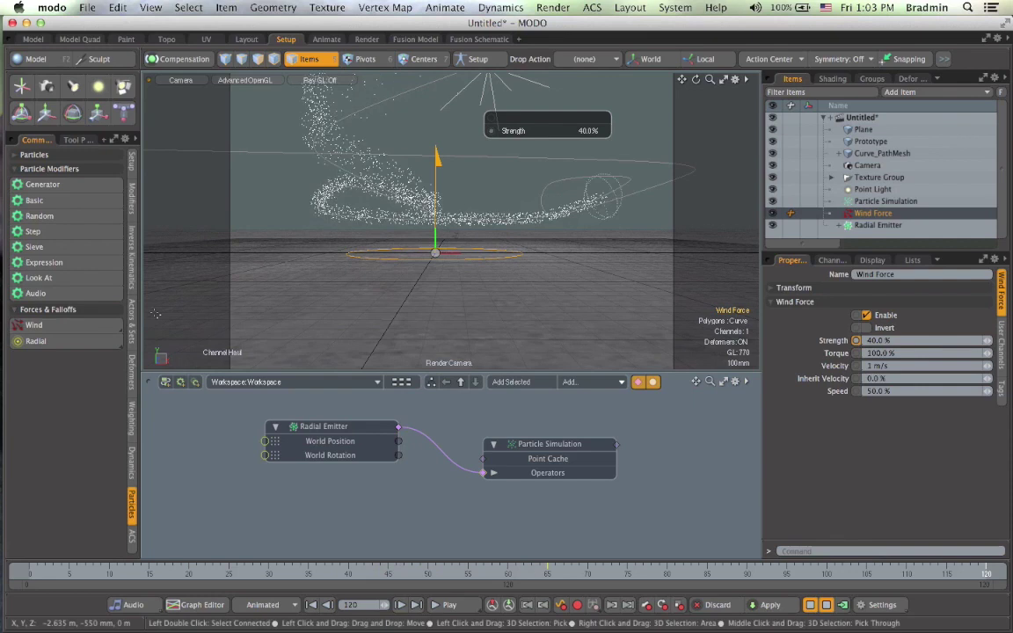
- Add a Drag Force to the particle simulation
click(119, 325)
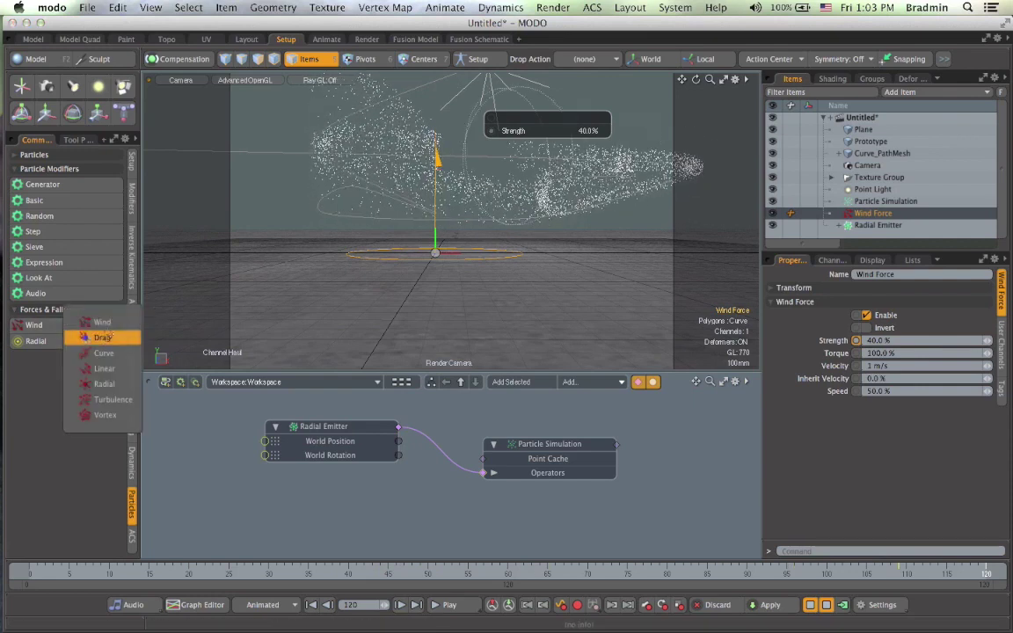
click(104, 337)
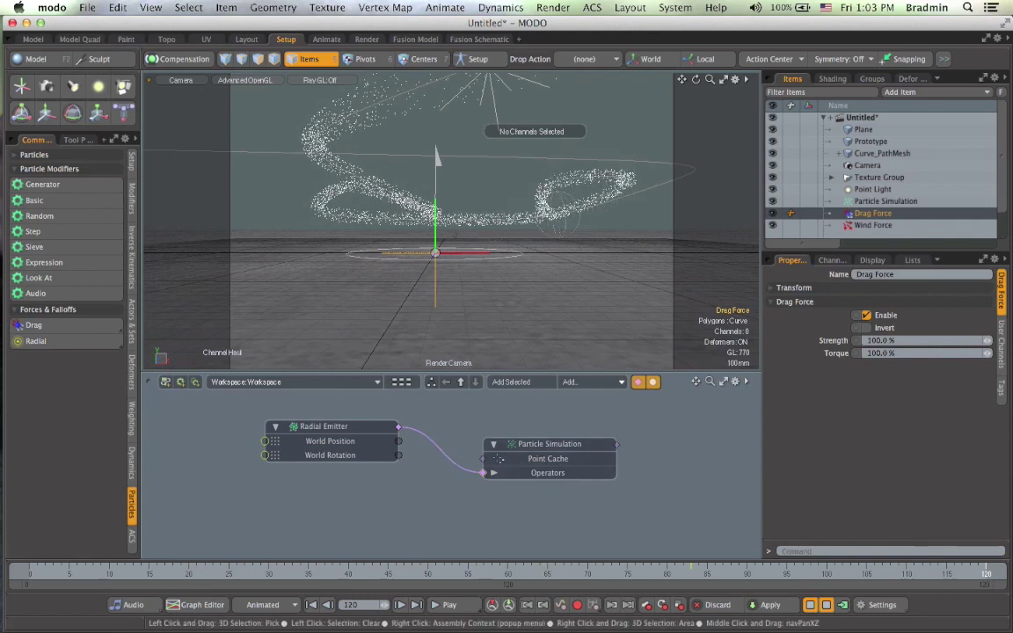
- Bring the emitter's path constraint into the schematic and arrange it, the Radial Emitter and the Particle Simulation nodes in a row
drag(565, 449, 622, 452)
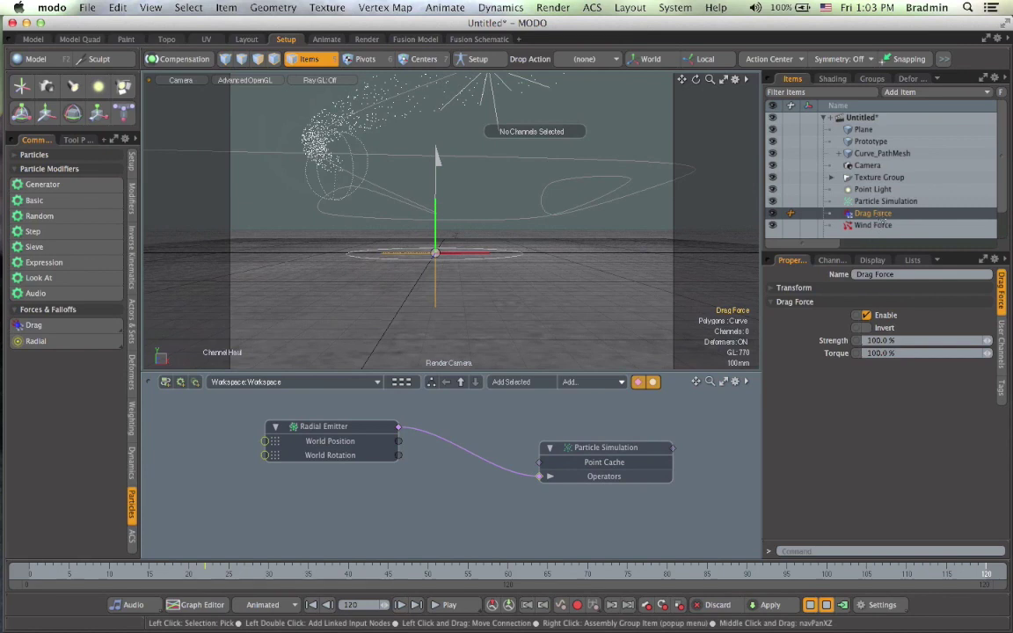
scroll(874, 214, down, 1)
click(870, 225)
drag(867, 230, 458, 476)
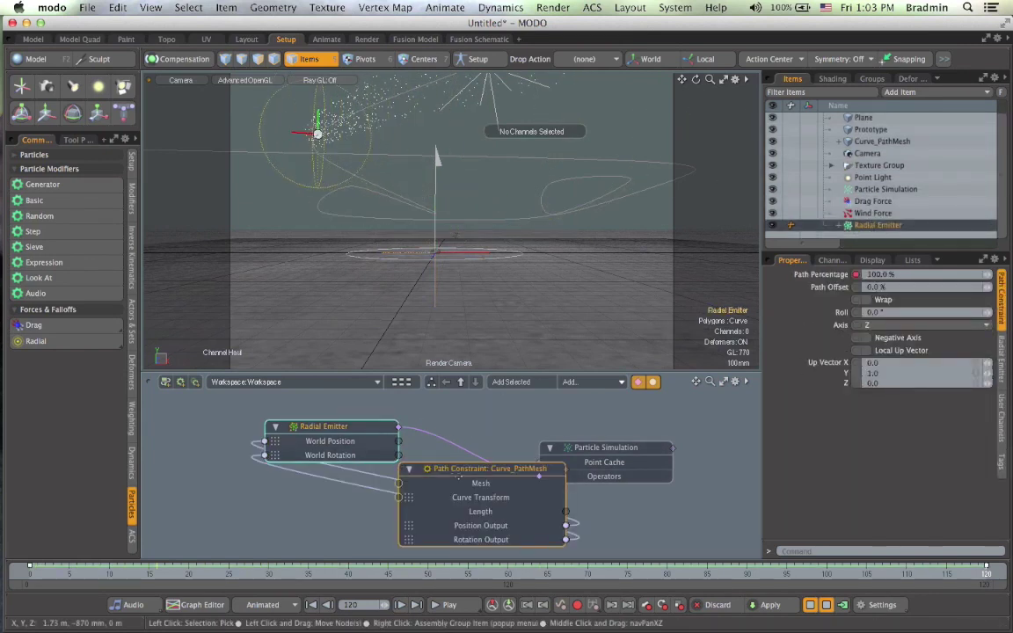
drag(329, 480, 173, 440)
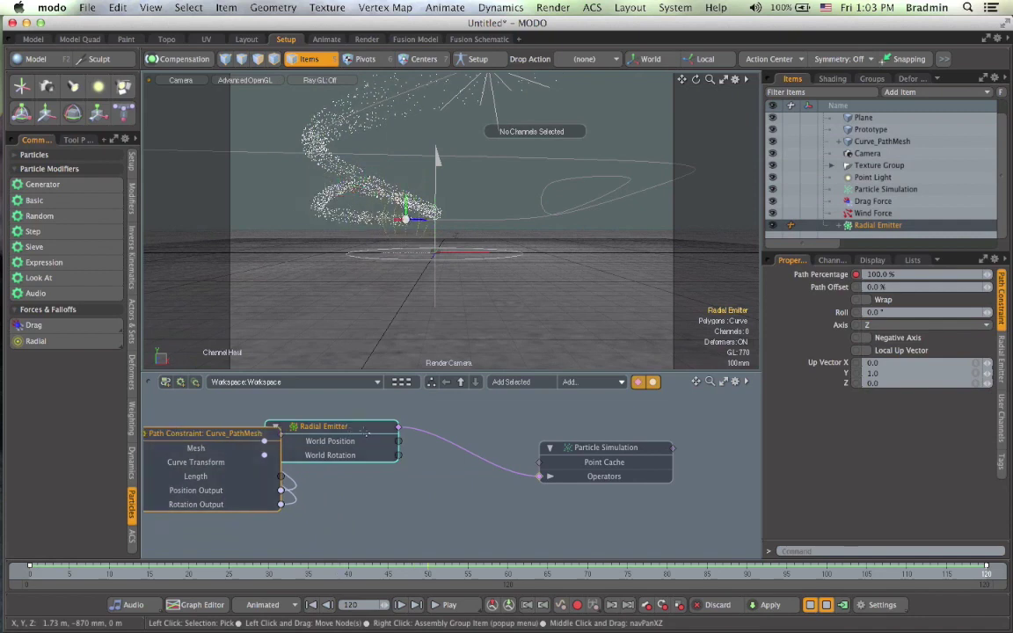
drag(365, 432, 449, 452)
drag(216, 435, 220, 402)
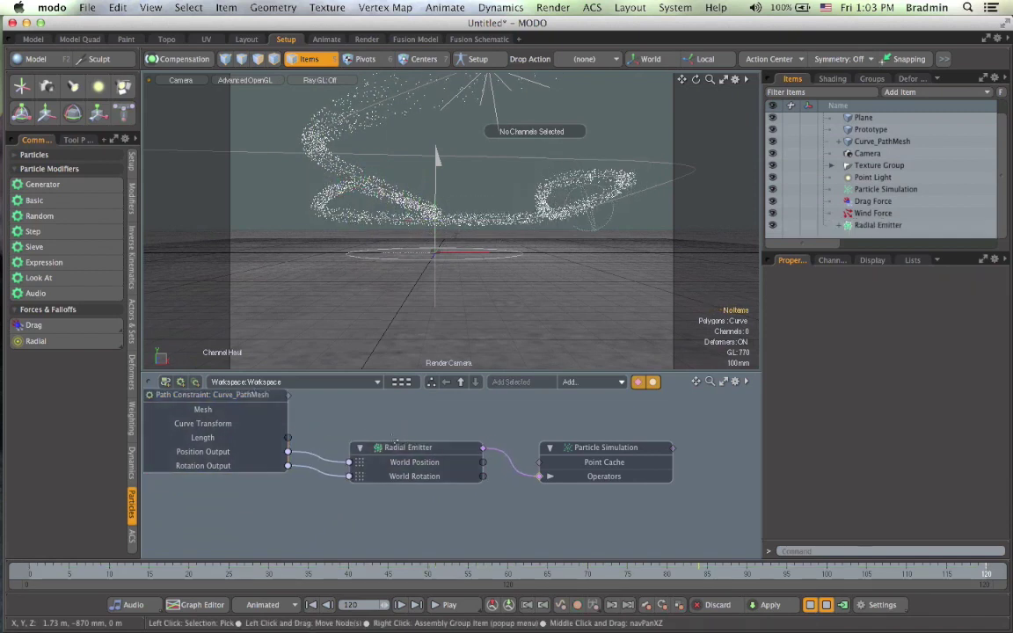
drag(396, 444, 379, 436)
drag(580, 447, 601, 437)
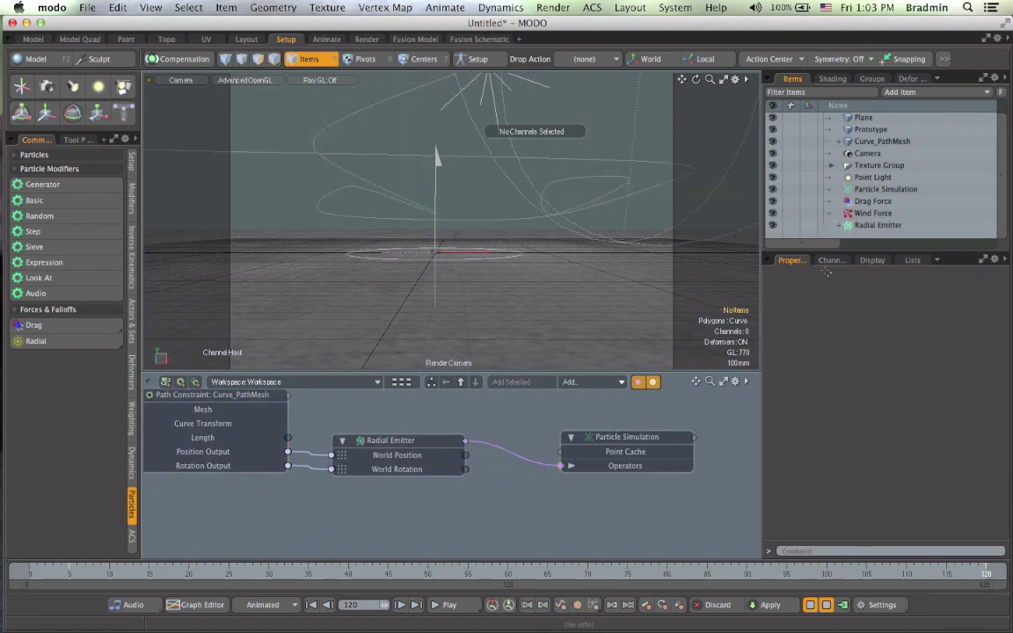
- Add the Wind Force and Drag Force nodes to the schematic and arrange them beneath the Radial Emitter node
click(872, 213)
drag(872, 213, 474, 513)
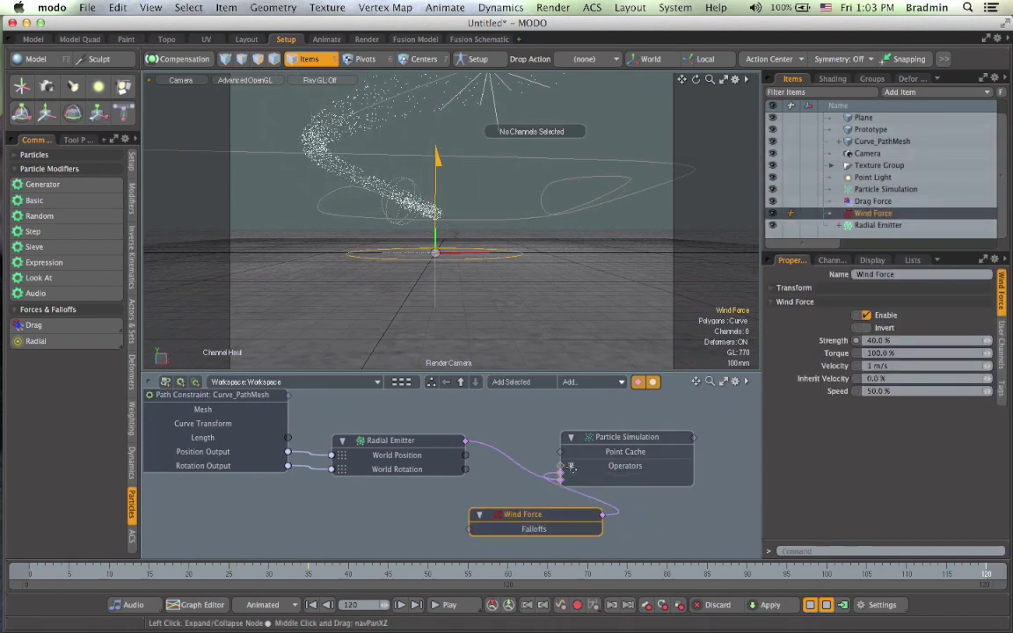
drag(872, 200, 427, 407)
drag(439, 472, 353, 461)
drag(515, 514, 357, 503)
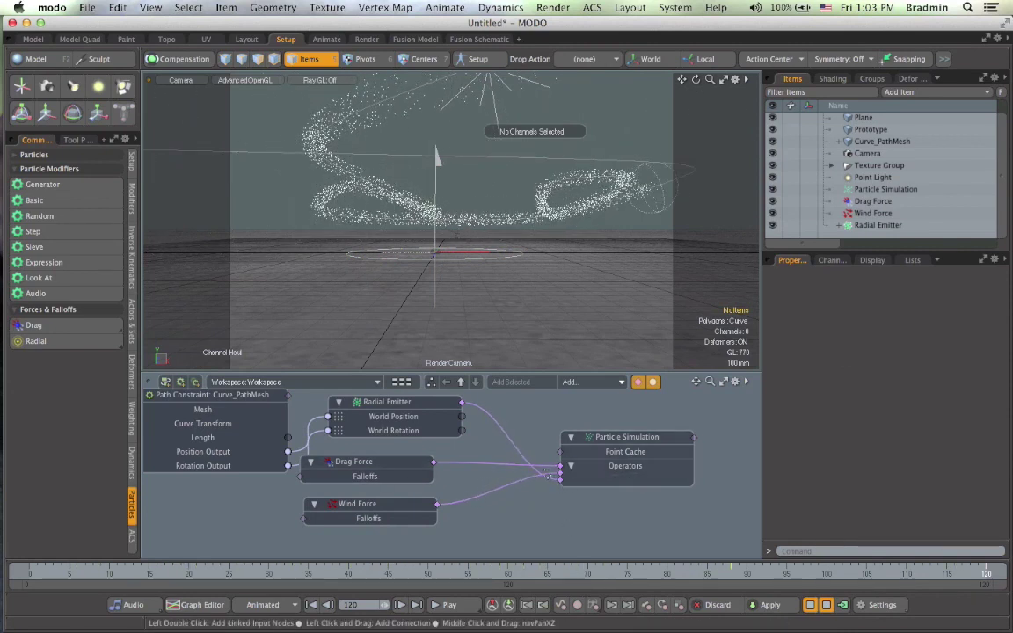
mouse_move(578, 474)
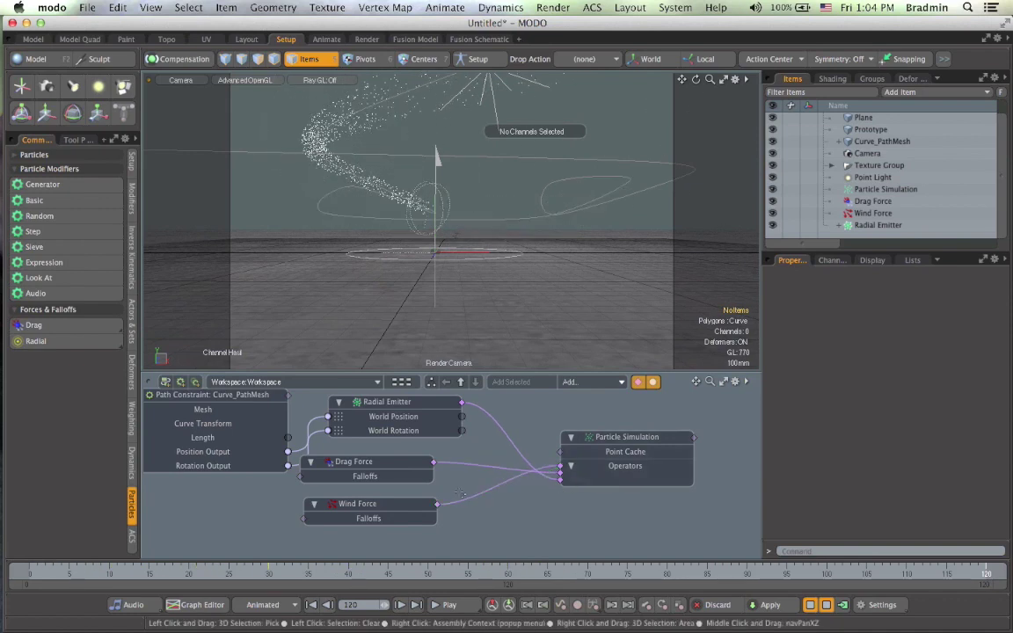
- Set the Drag Force's Strength to 26.5%
click(361, 462)
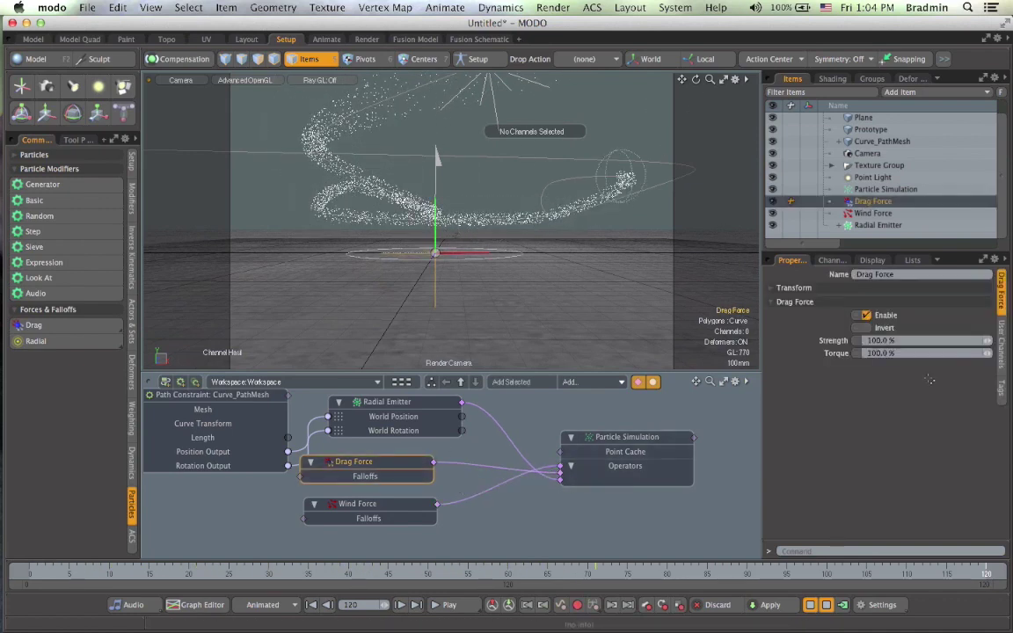
click(802, 346)
drag(686, 290, 633, 290)
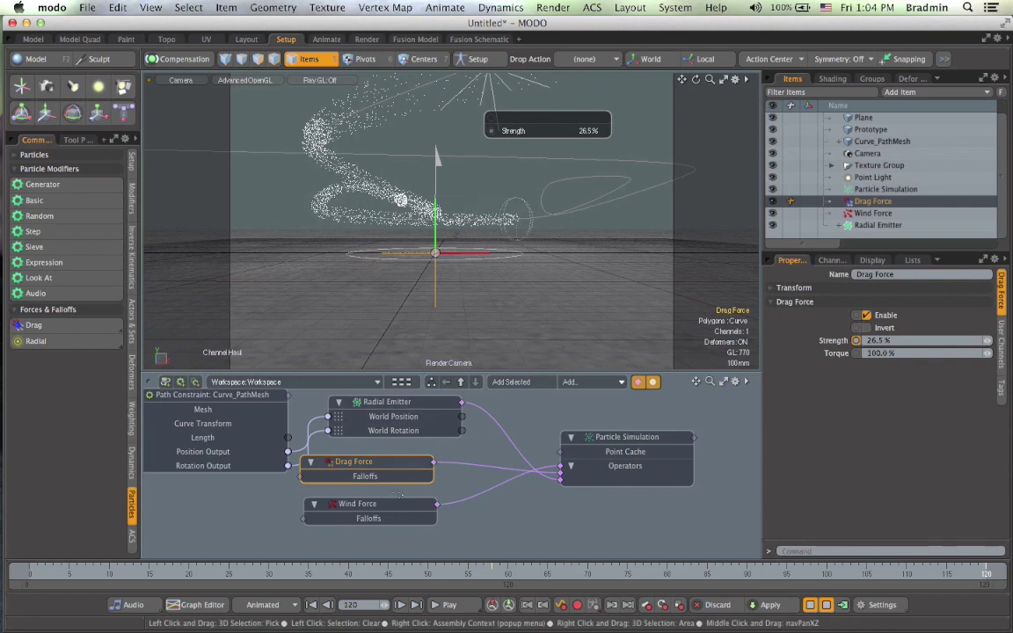
- Set the Wind Force's Strength to 100.5%
click(361, 504)
click(847, 345)
drag(615, 290, 153, 300)
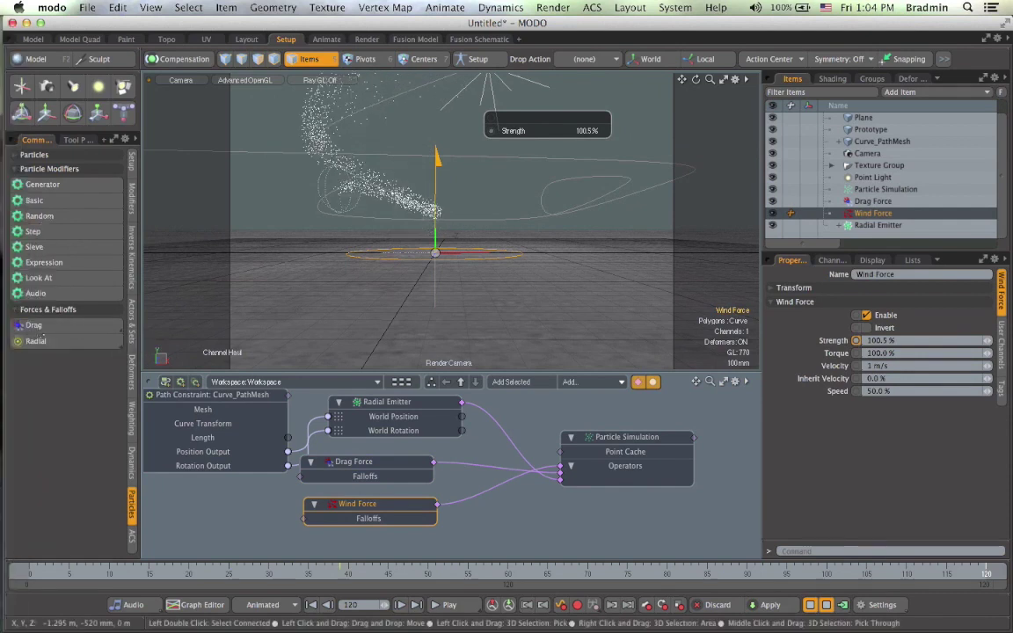
- Add a Turbulence Force to the particle simulation
click(52, 327)
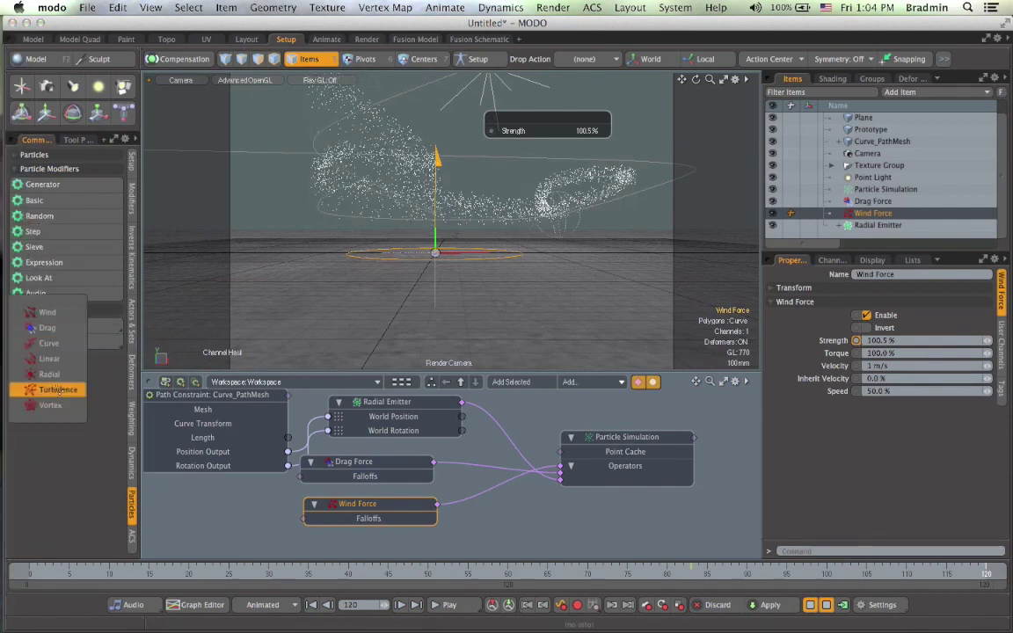
click(46, 365)
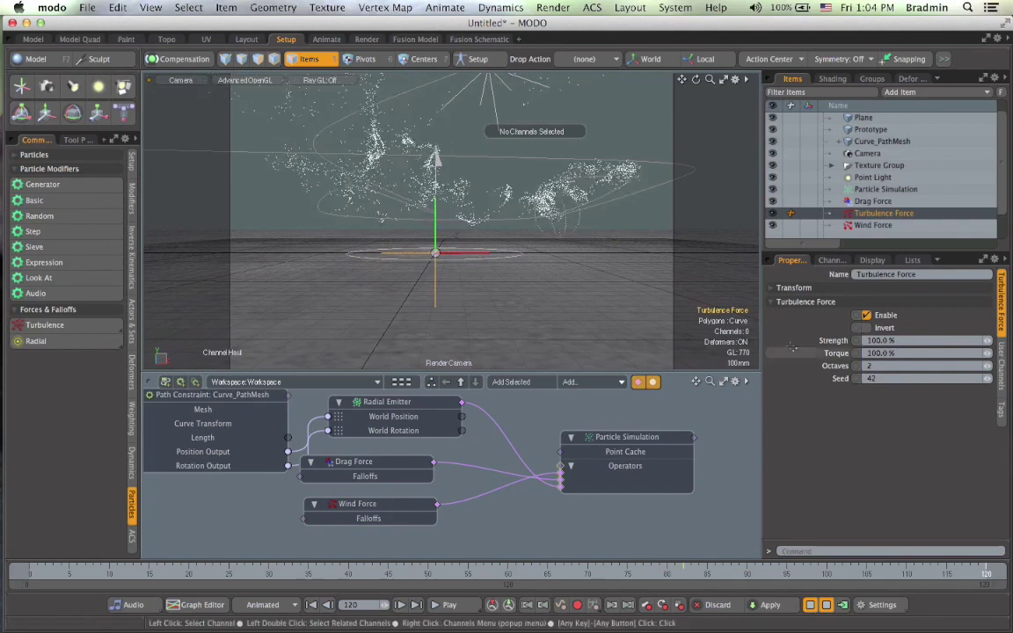
- Set the Turbulence Force's Strength to 57.5% and the Drag Force's Strength to 42.5%
click(833, 340)
drag(539, 303, 515, 303)
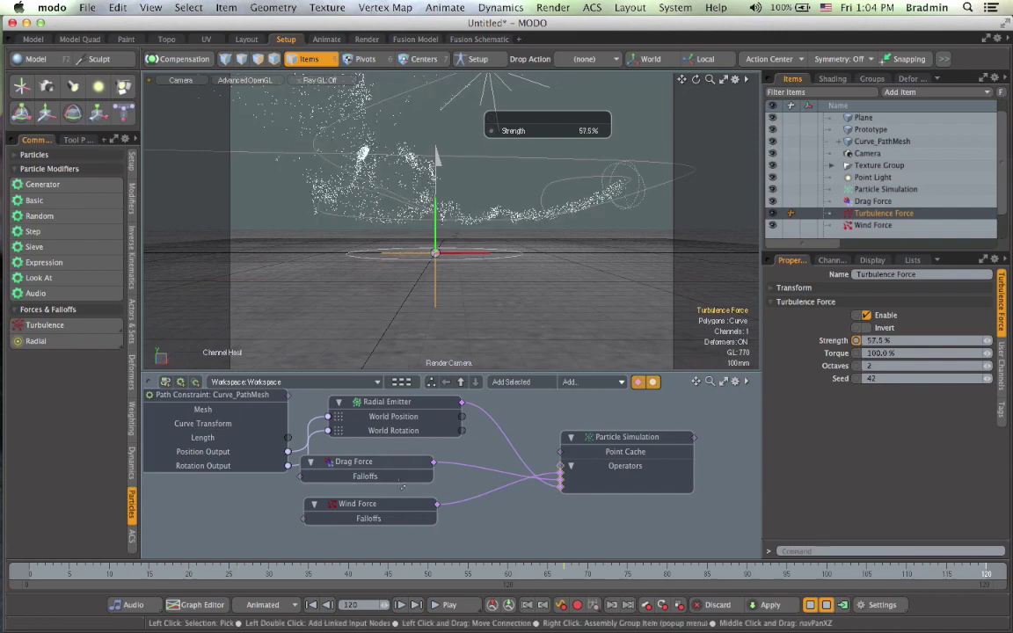
click(353, 461)
click(791, 341)
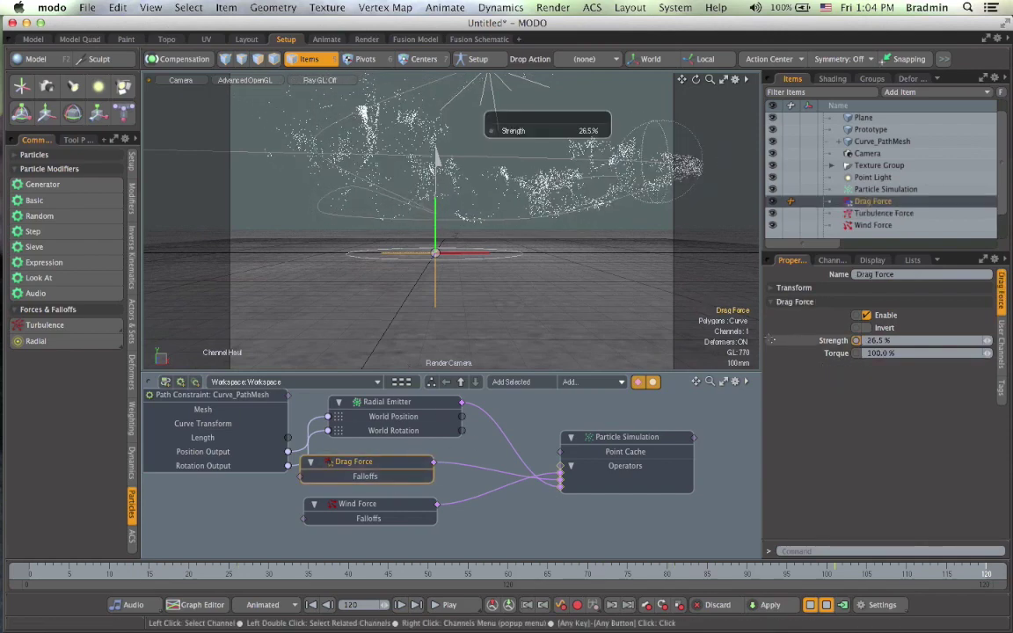
drag(539, 322, 551, 321)
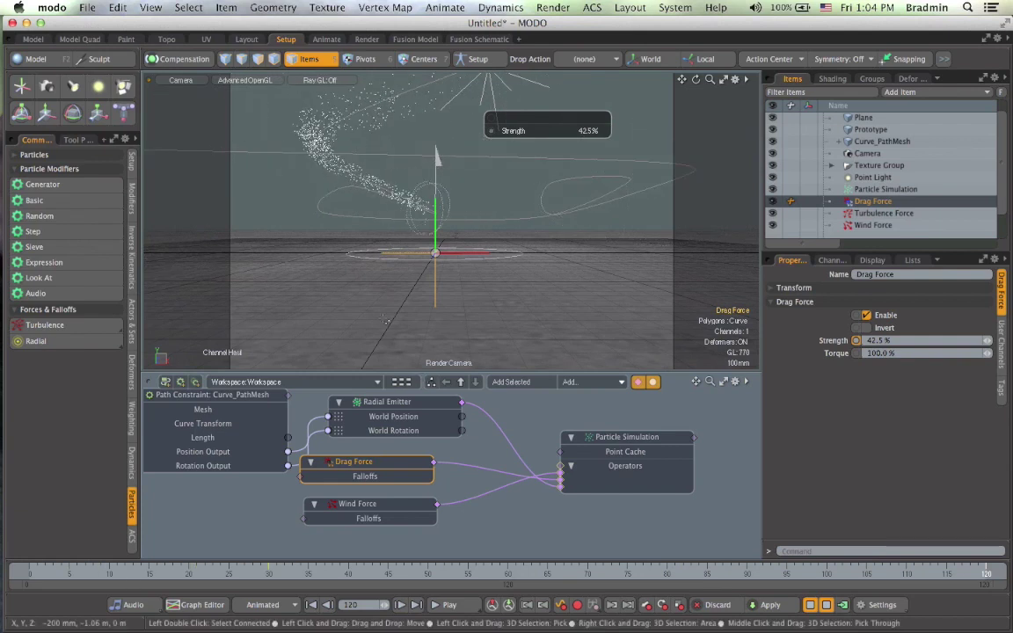
- Set the Particle Simulation's Maximum Age and Extended Age to 20
click(357, 504)
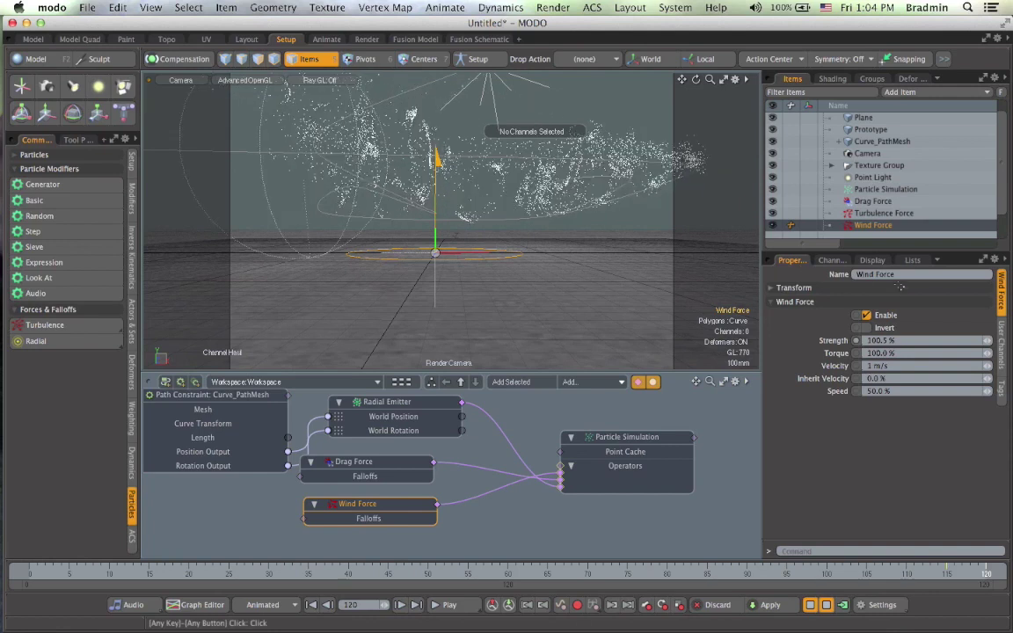
click(884, 189)
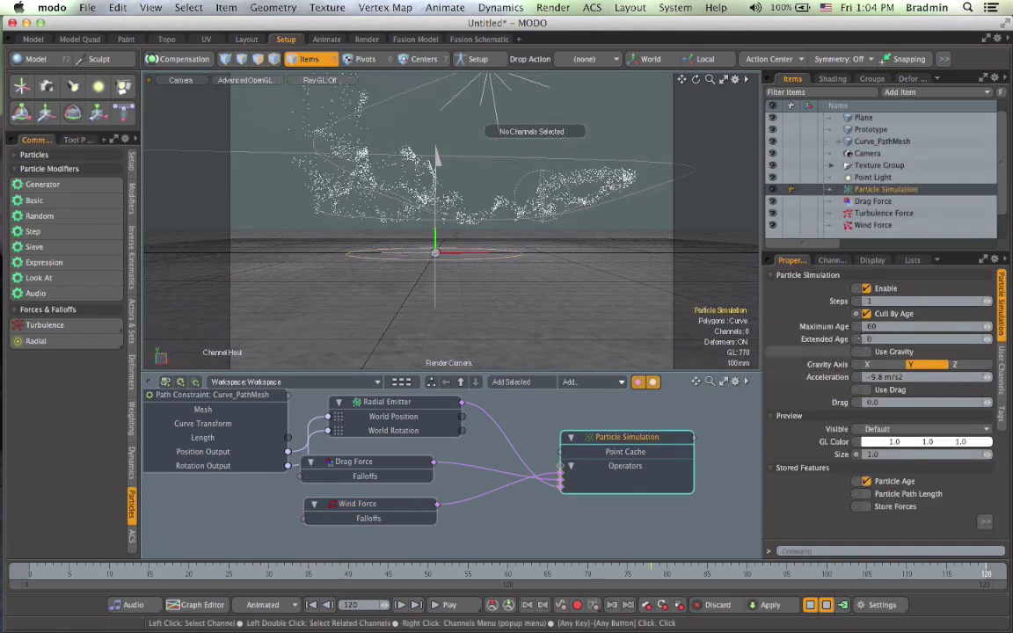
text(20)
key(Return)
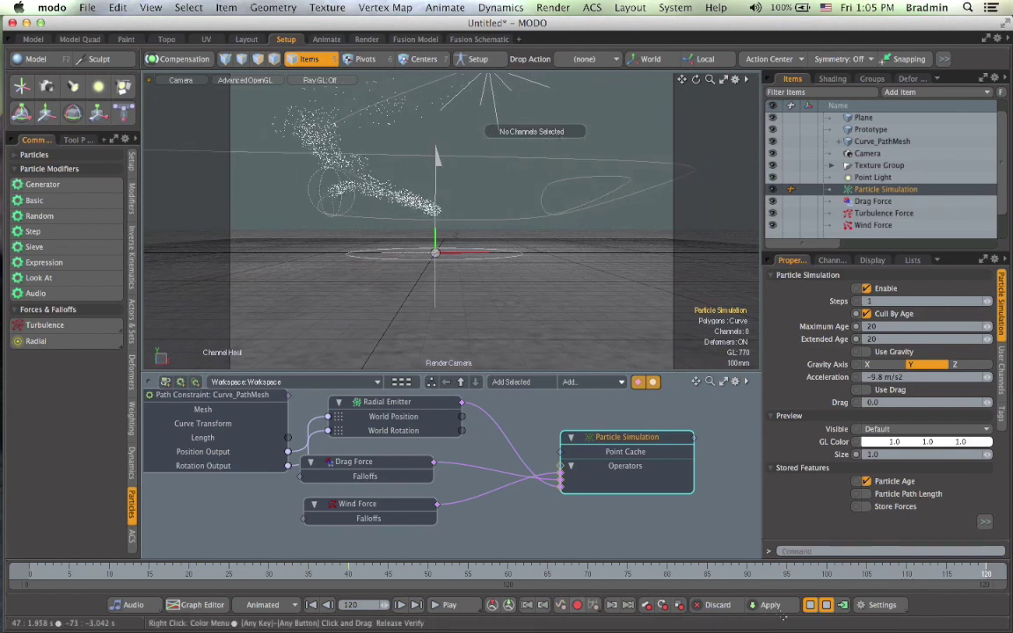
click(367, 39)
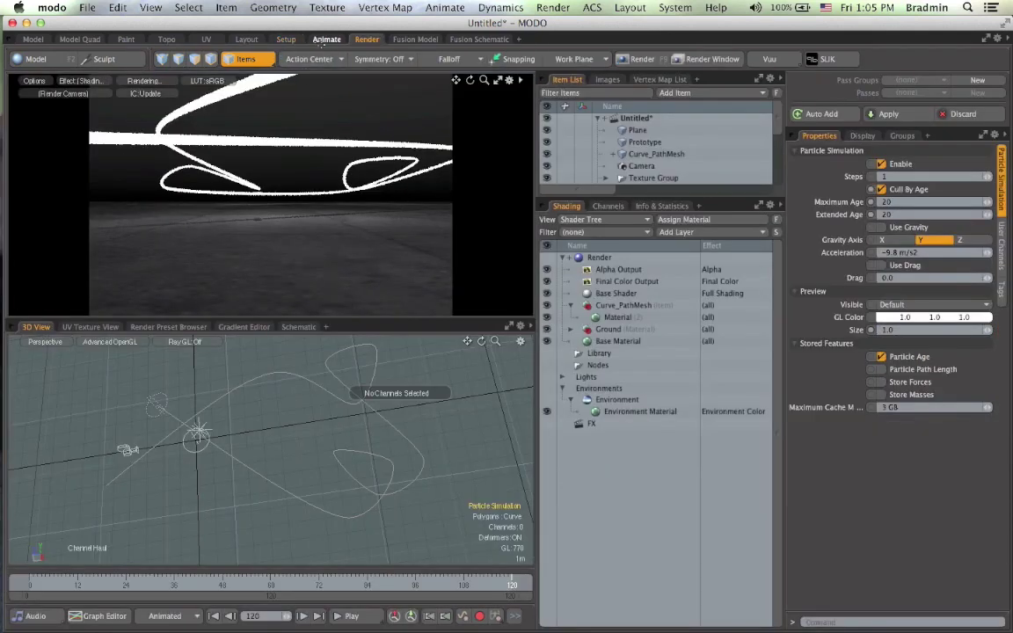
click(324, 39)
click(287, 39)
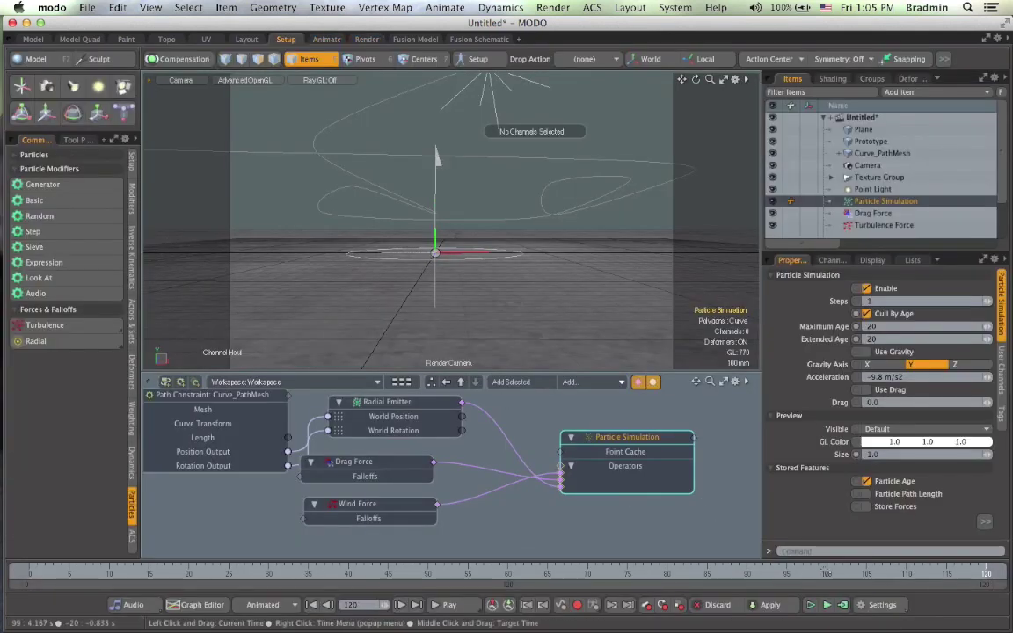
- Run the live simulation and raise the Radial Emitter's Emission Rate to 3000, 6000 and finally 10000
scroll(874, 220, down, 2)
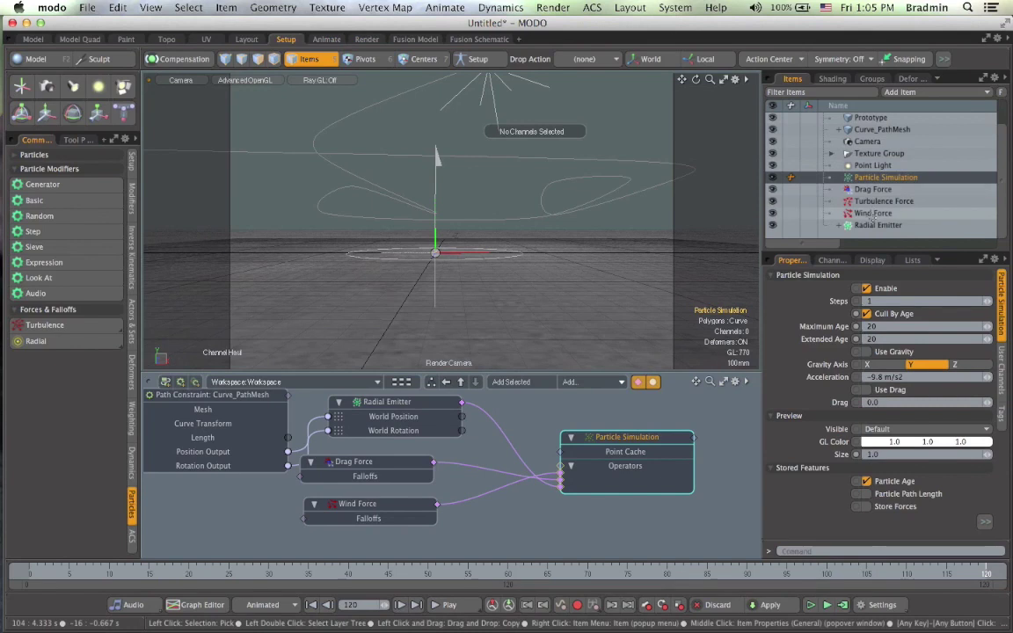
click(874, 226)
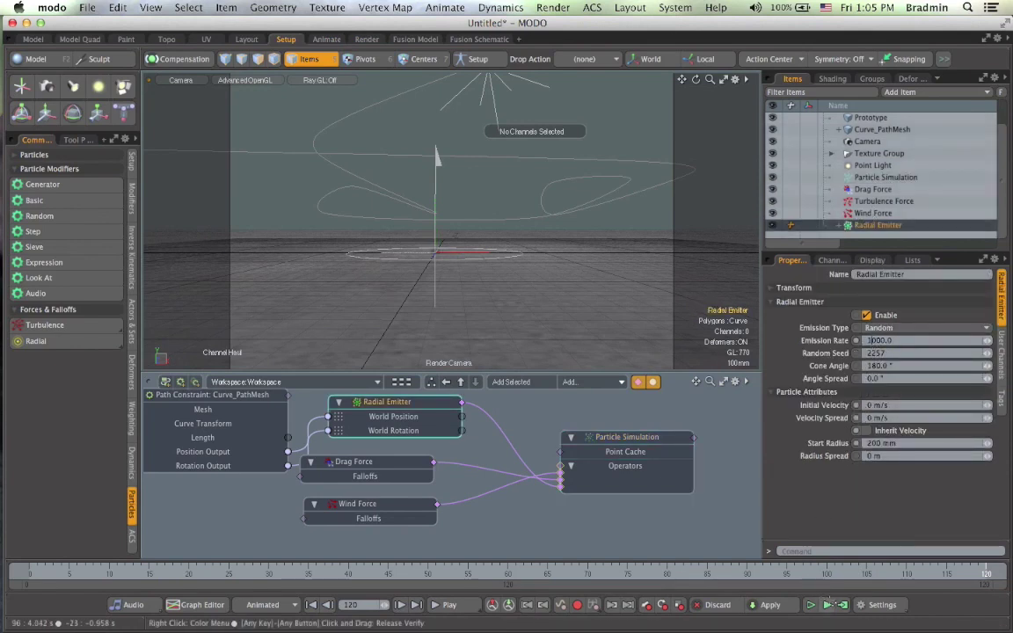
click(828, 605)
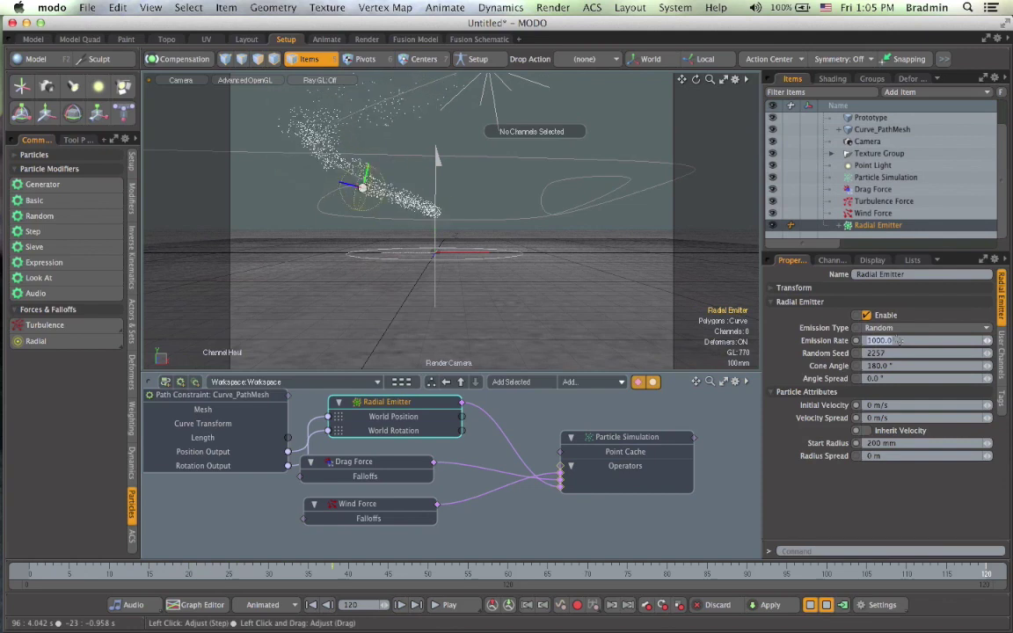
text(3000)
key(Return)
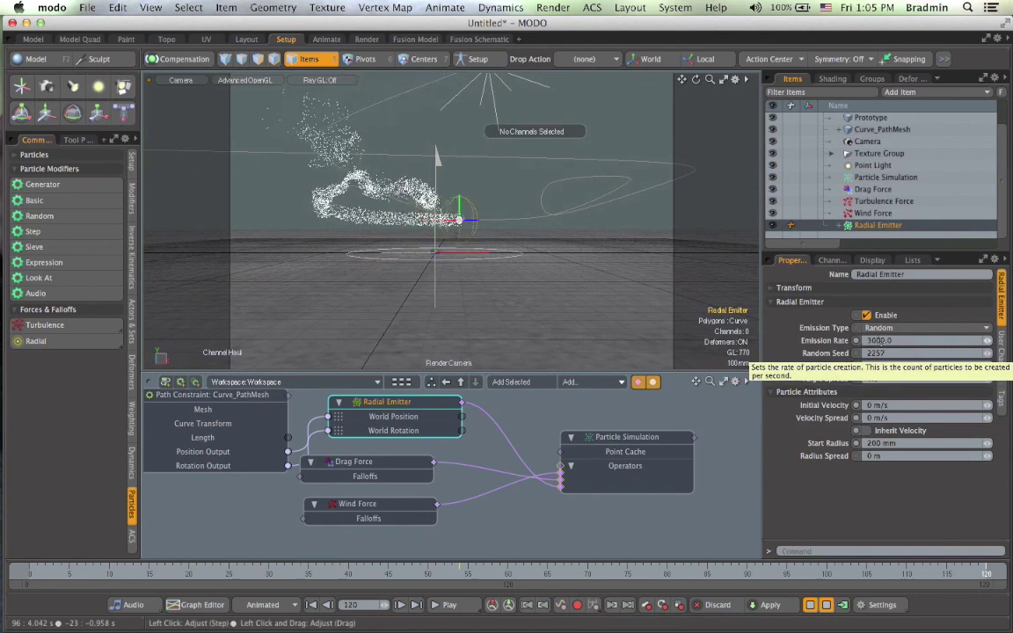
click(878, 340)
text(6000)
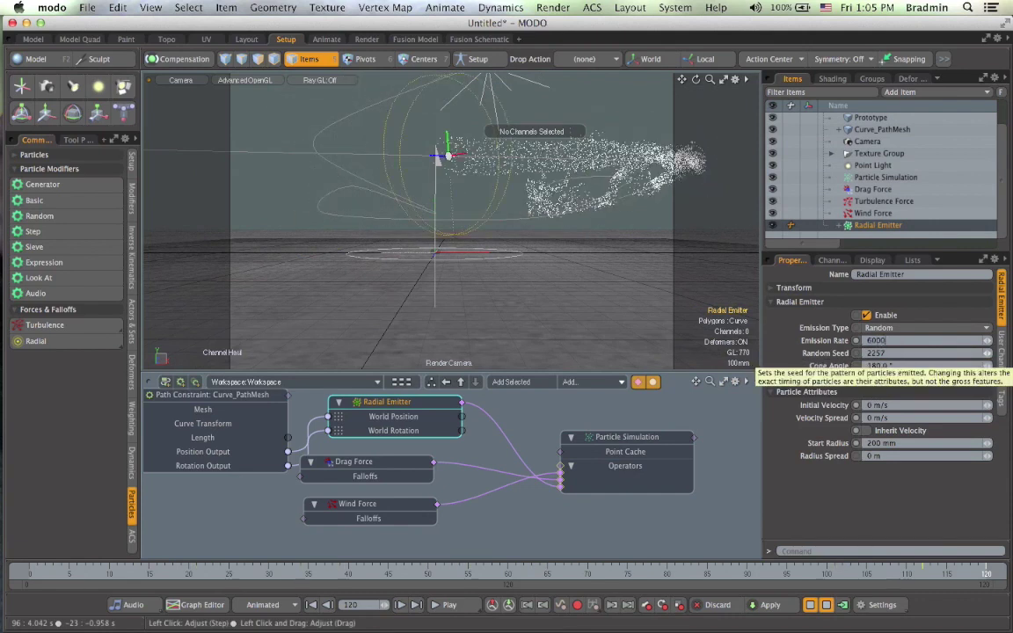
key(Return)
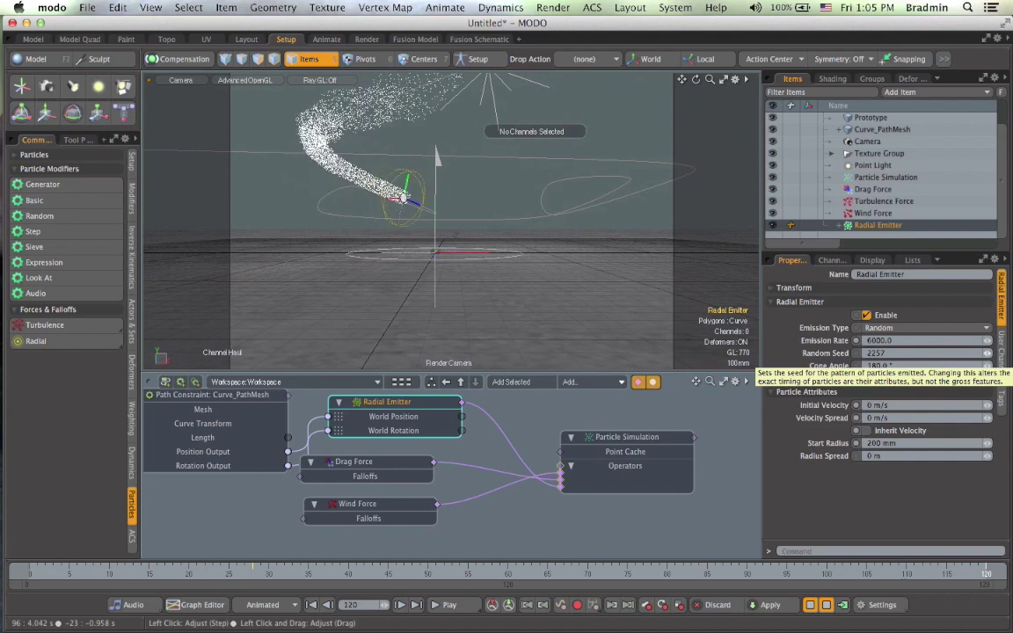
click(883, 341)
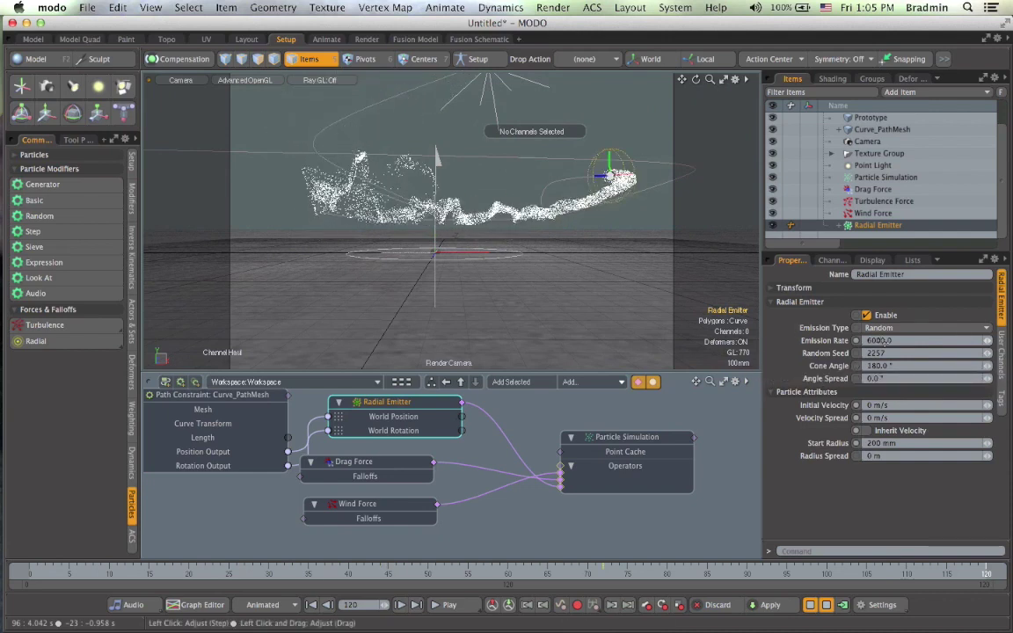
text(10000)
key(Return)
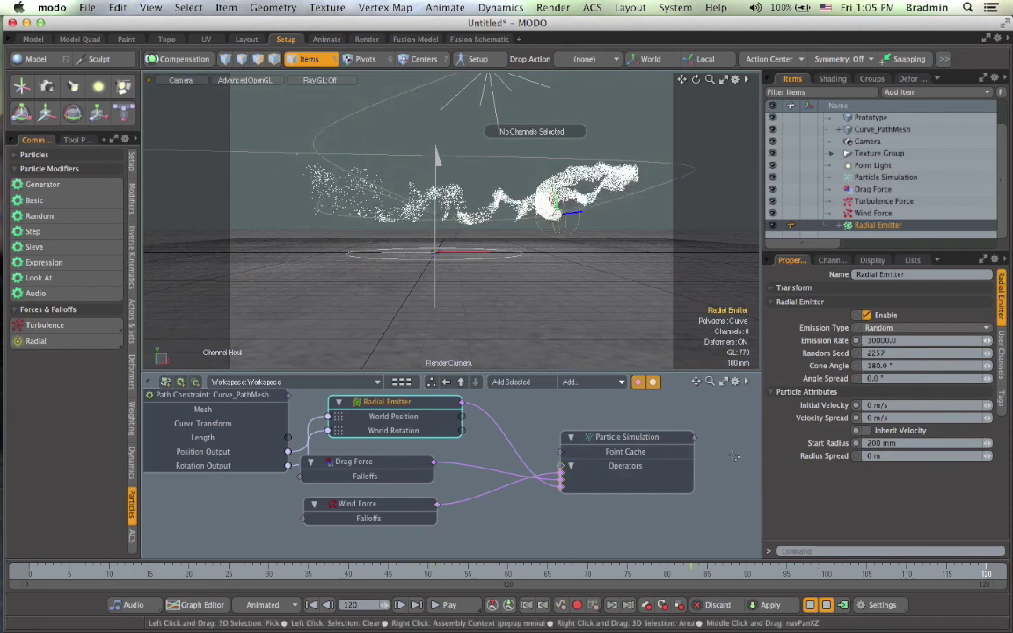
- Stop the live simulation, cache the particles and play the result back, stopping at frame 73
click(826, 605)
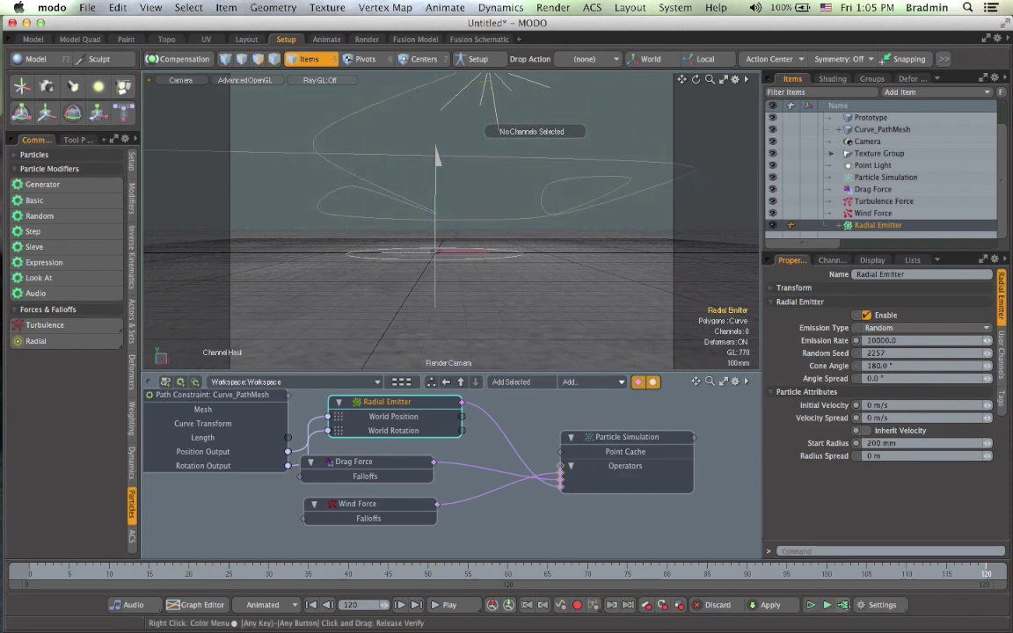
click(843, 605)
click(851, 408)
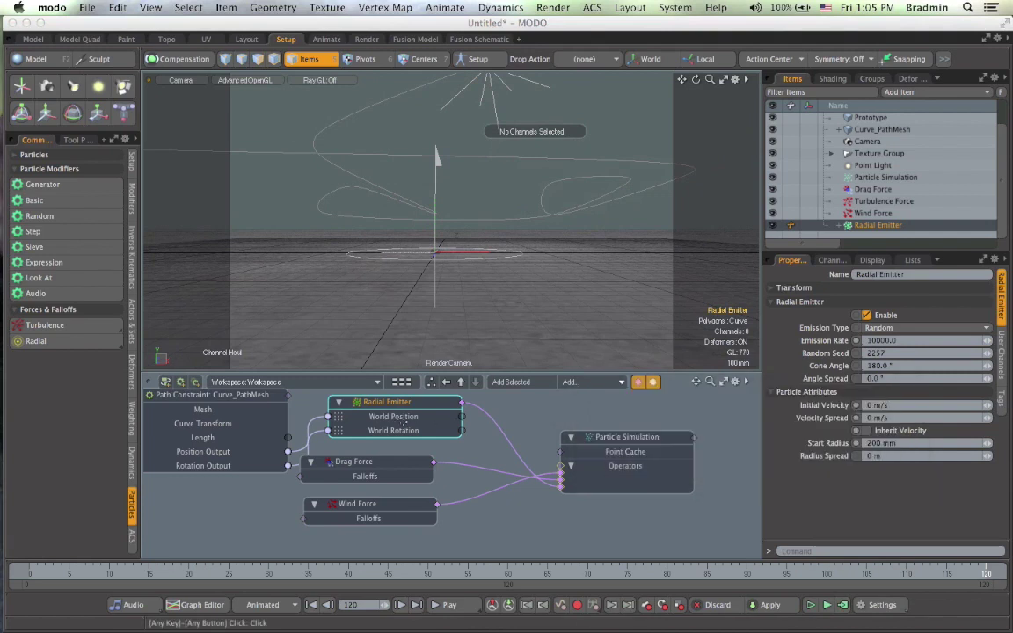
drag(216, 572, 475, 563)
click(449, 604)
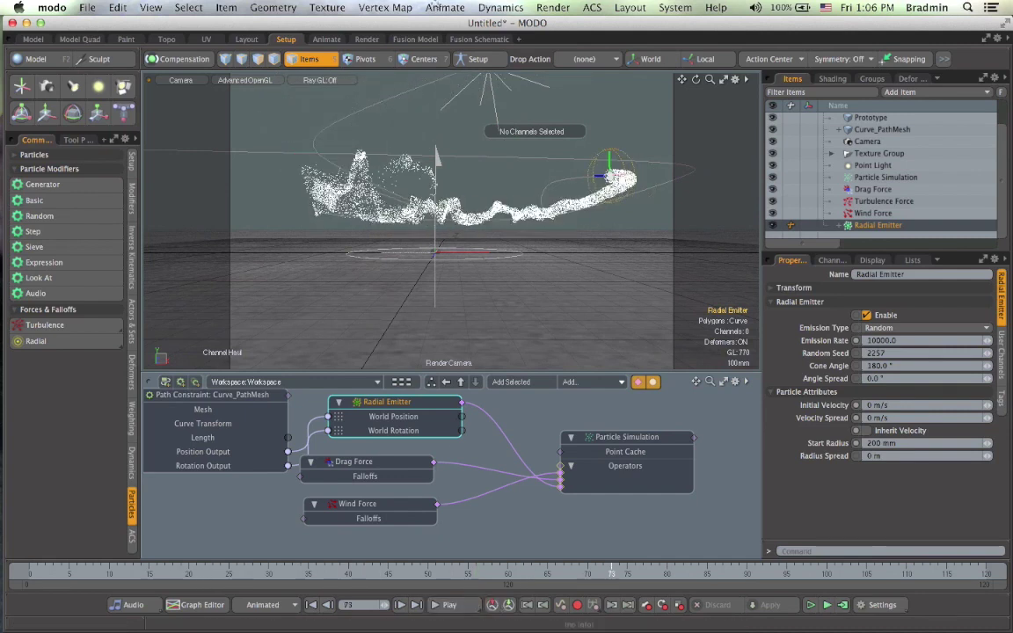
- Switch to the Render layout and set its 3D view to look through the render camera
click(369, 39)
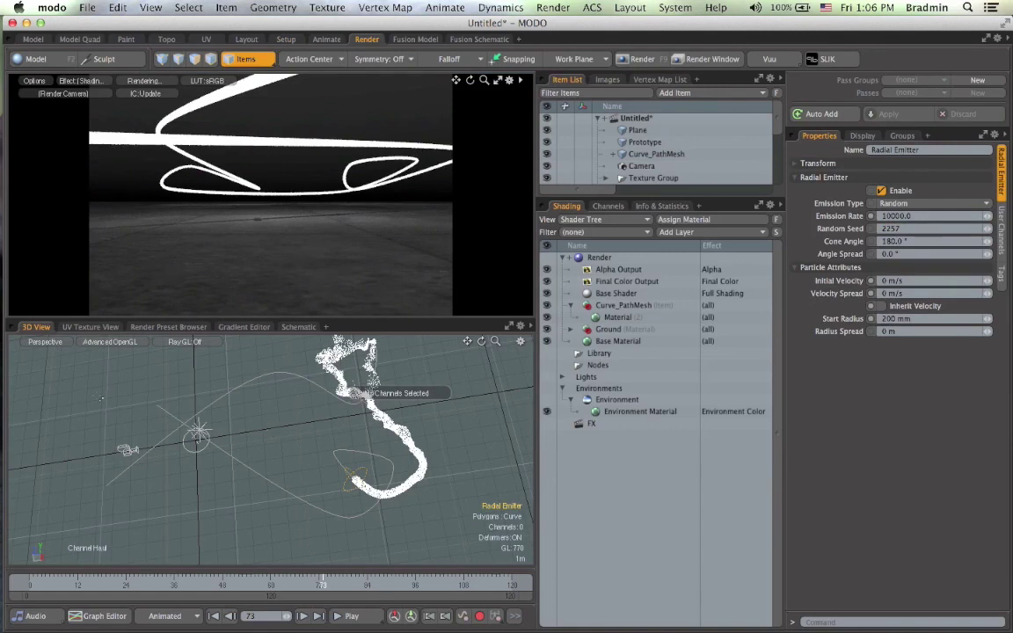
click(60, 343)
mouse_move(57, 356)
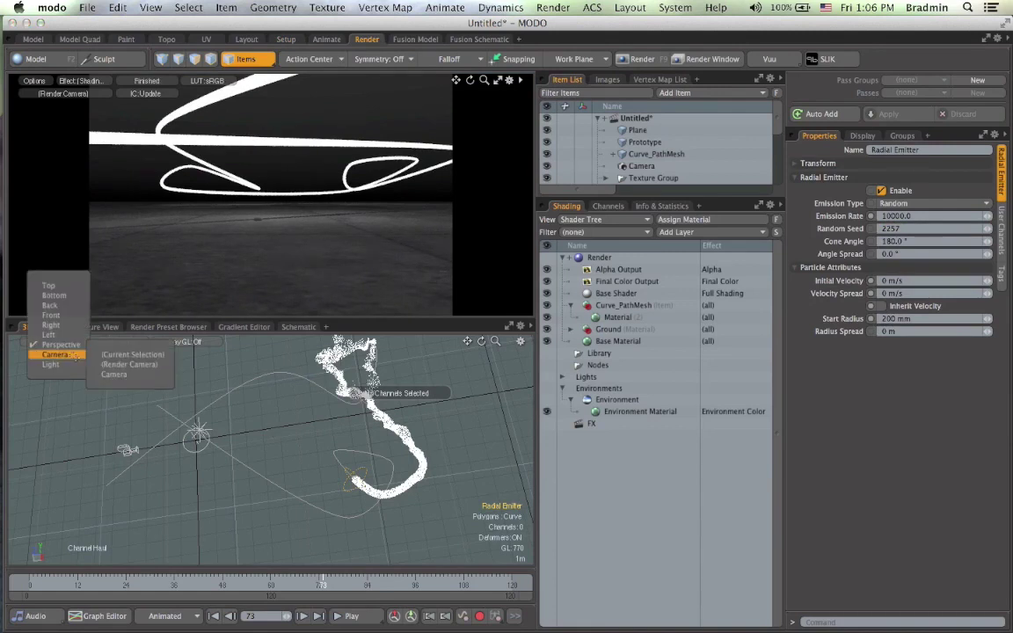
click(98, 357)
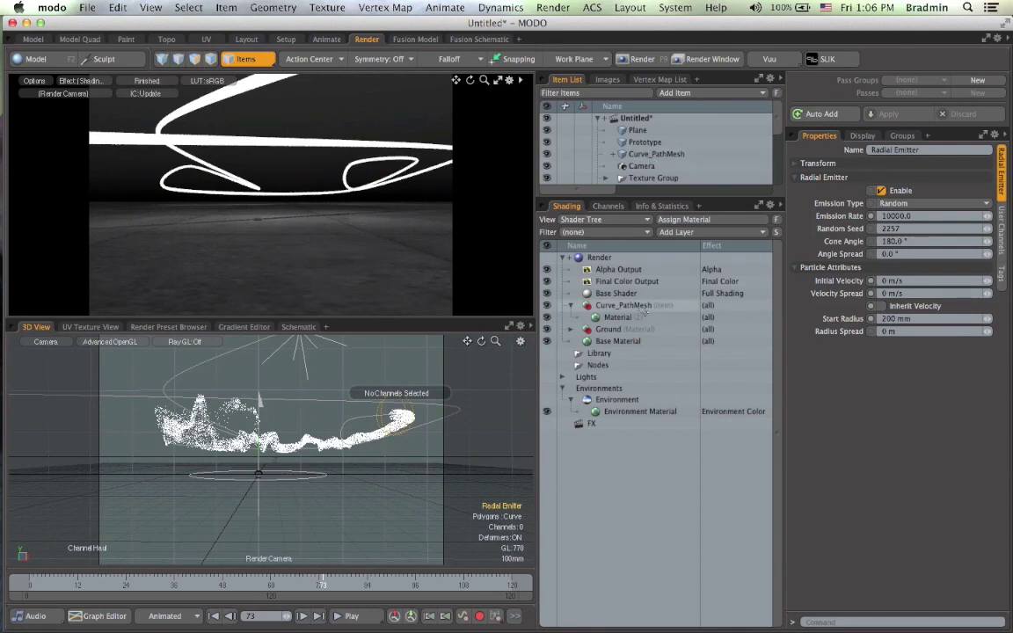
- Turn off Render Curves for the Curve_PathMesh item
click(655, 153)
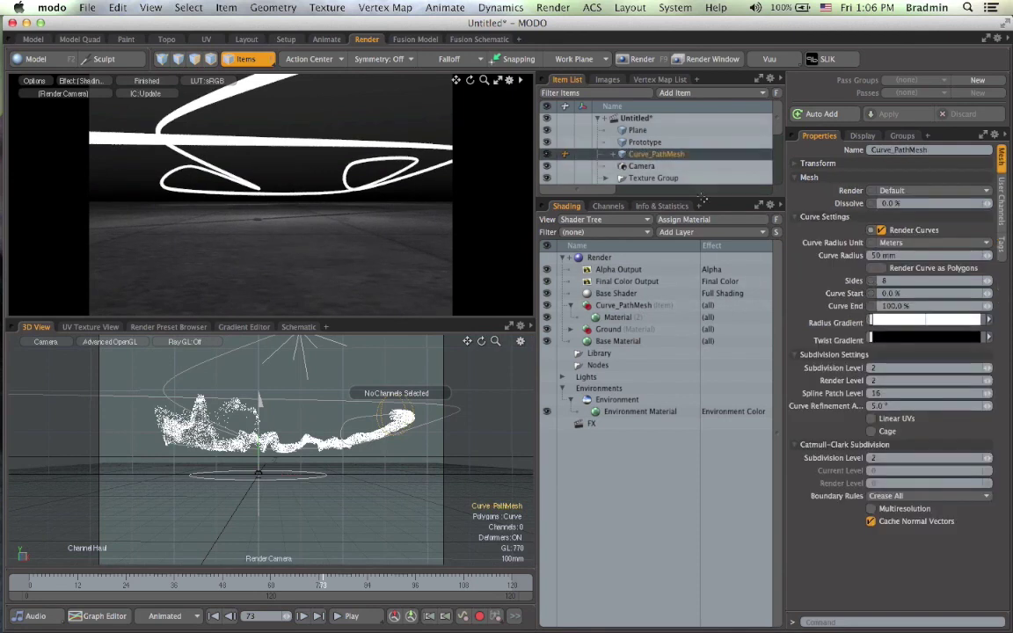
click(881, 230)
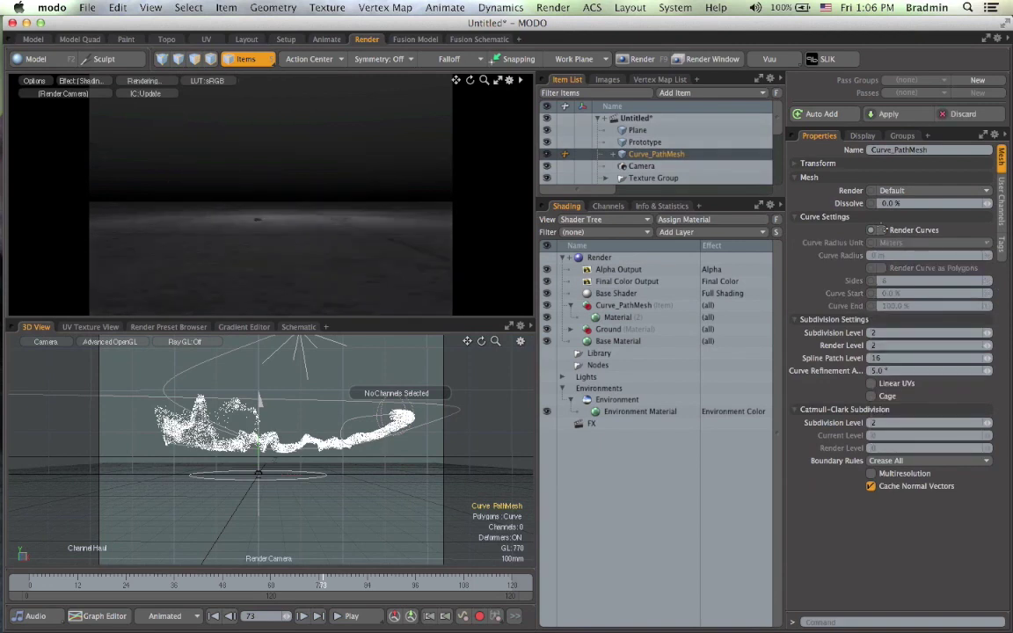
click(880, 229)
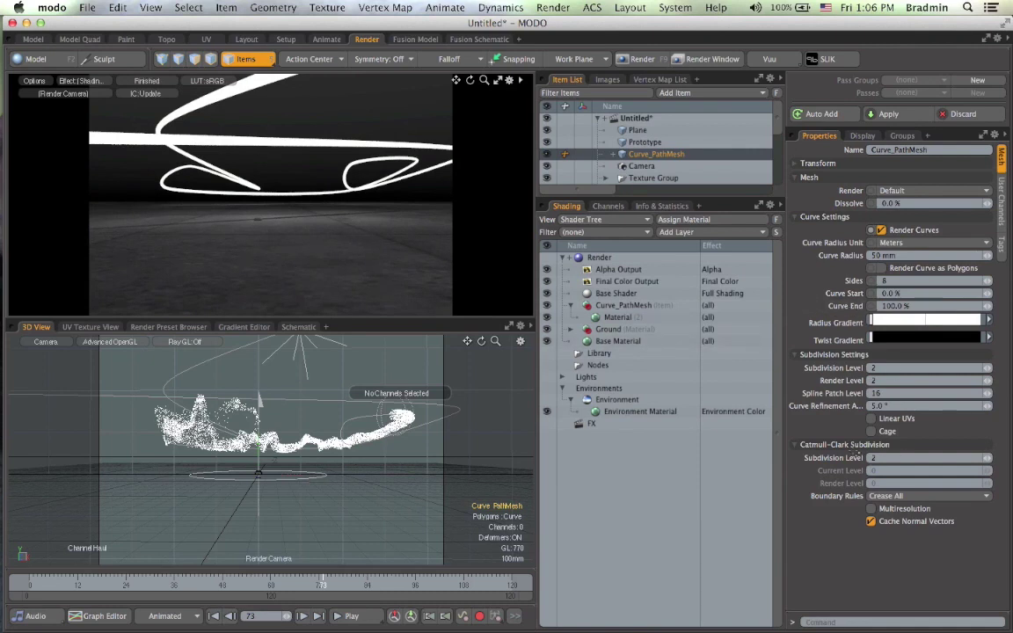
key(super+z)
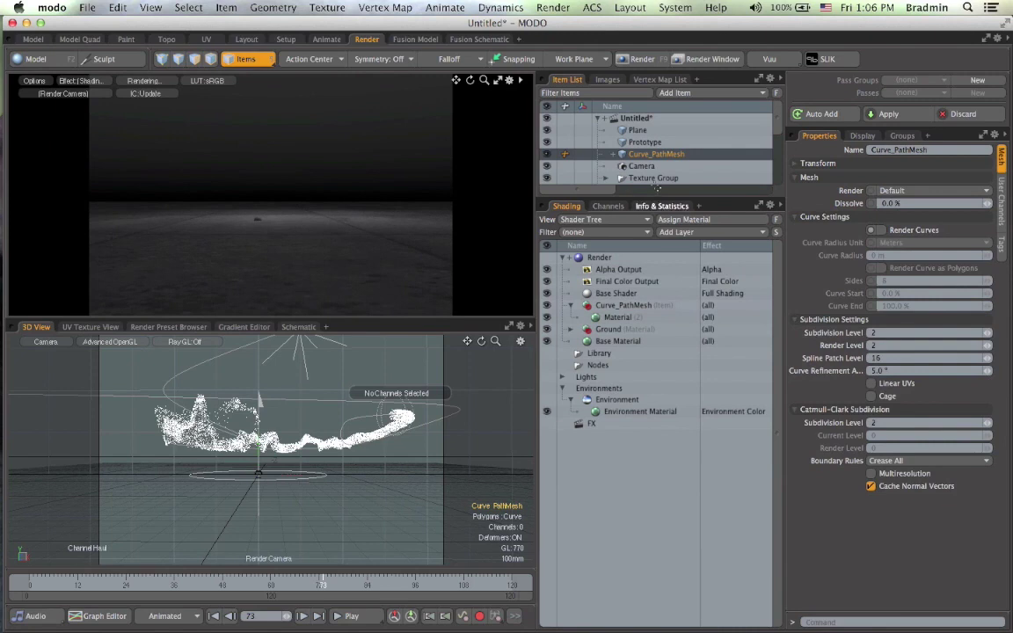
- Add a Replicator item with Prototype as its prototype and Particle Simulation as its point source
drag(652, 197, 651, 295)
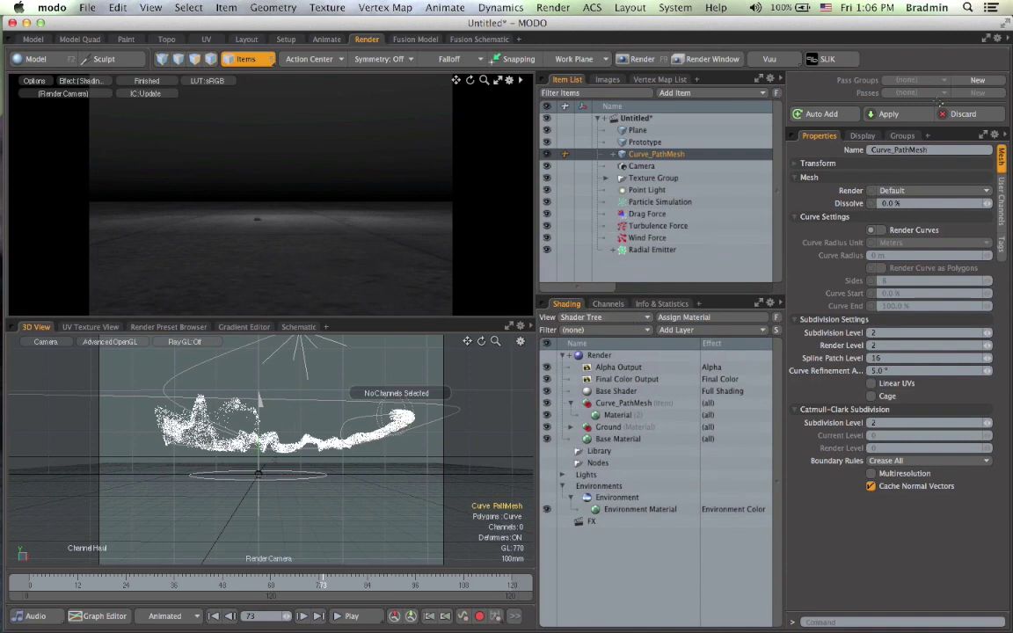
click(690, 93)
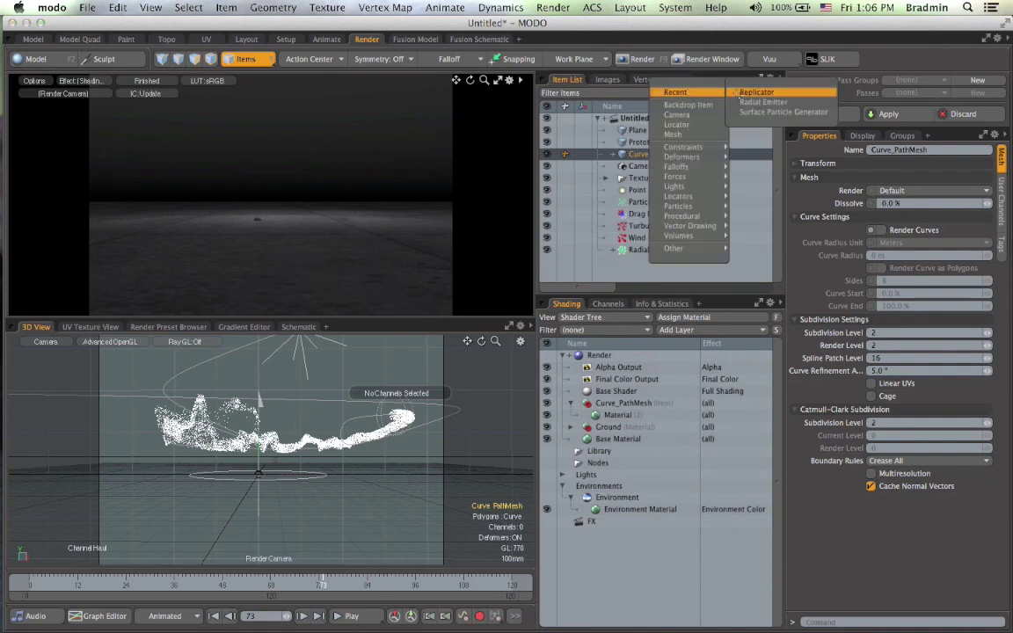
click(754, 92)
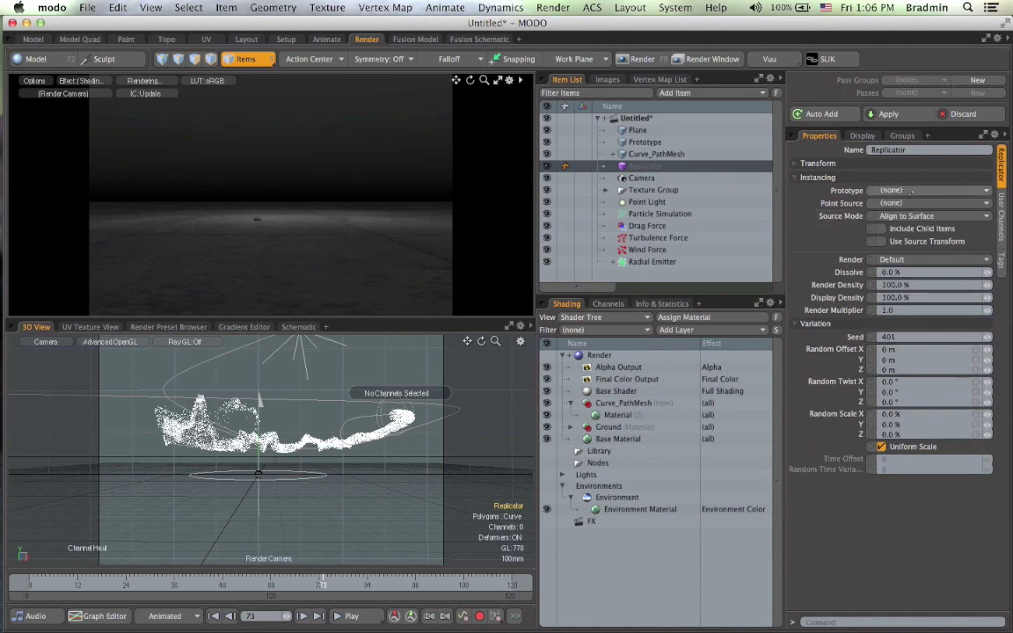
click(910, 190)
click(925, 233)
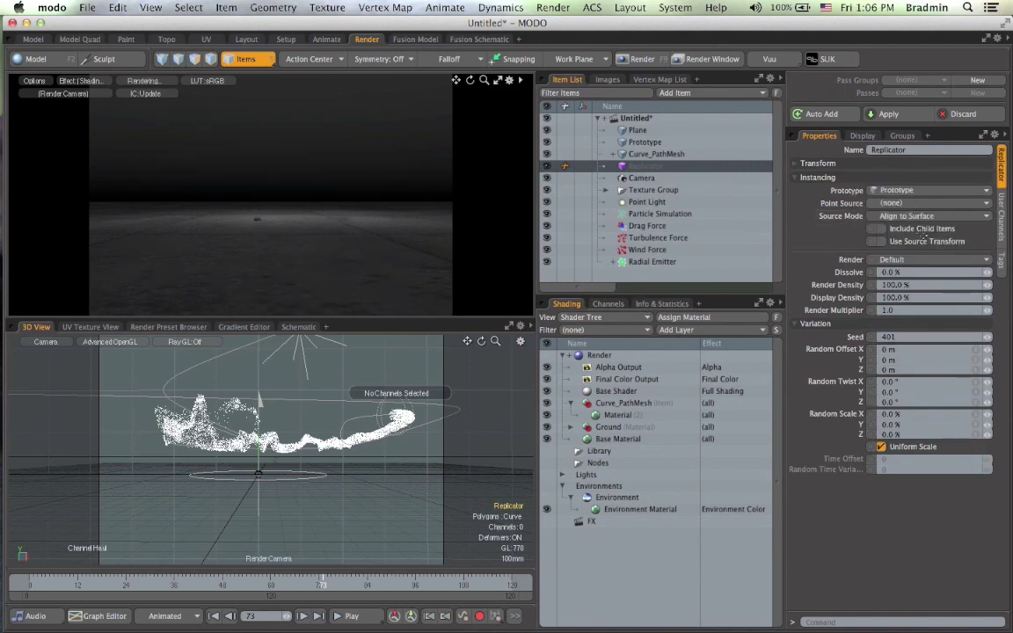
click(919, 203)
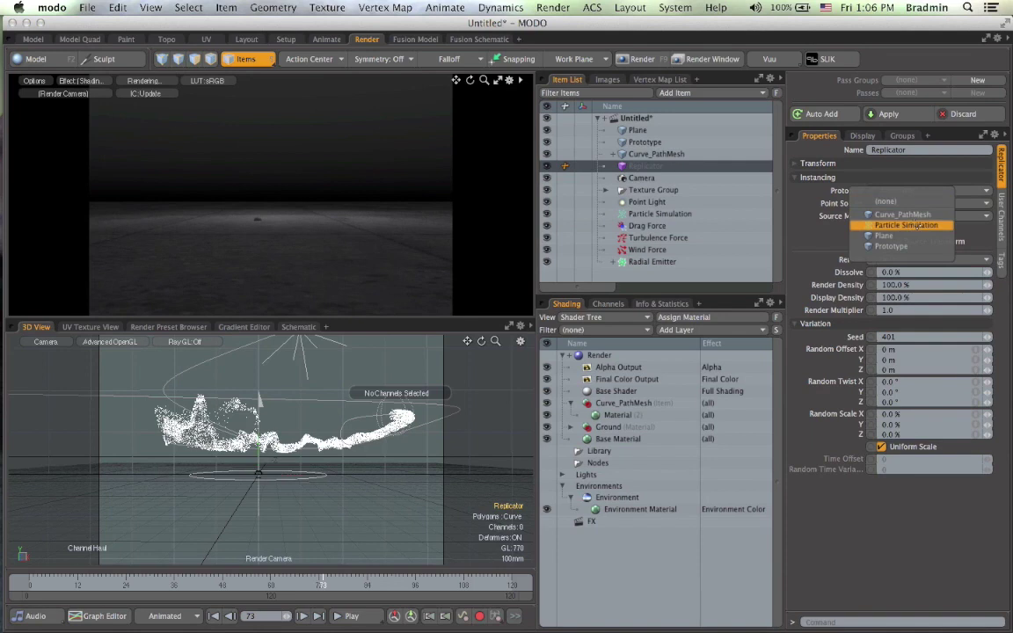
click(915, 225)
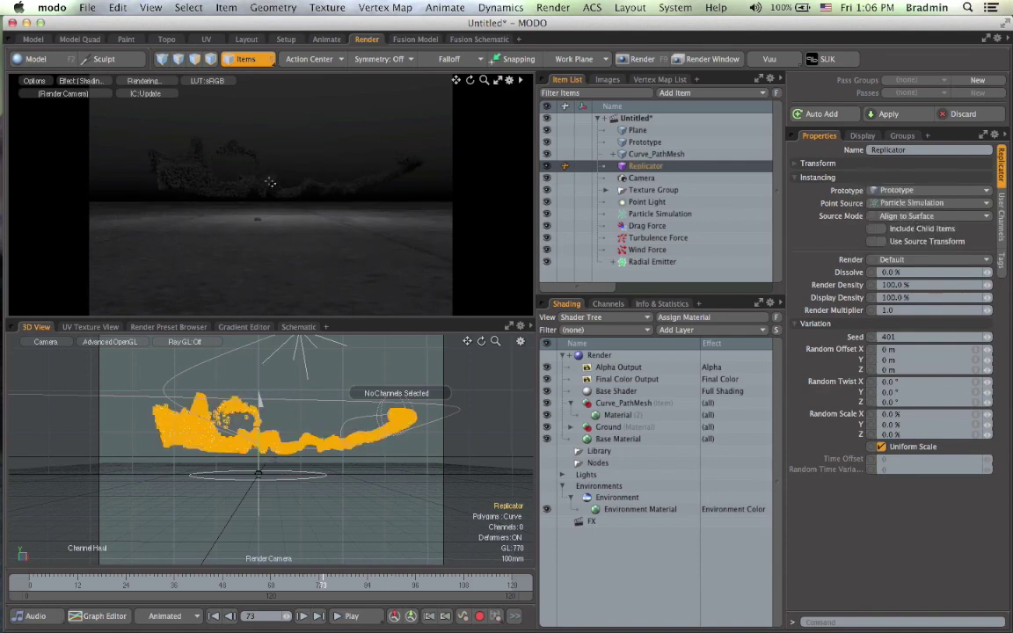
- Preview the replicated particles at frame 48 and compare them with the reference video in Safari
click(221, 585)
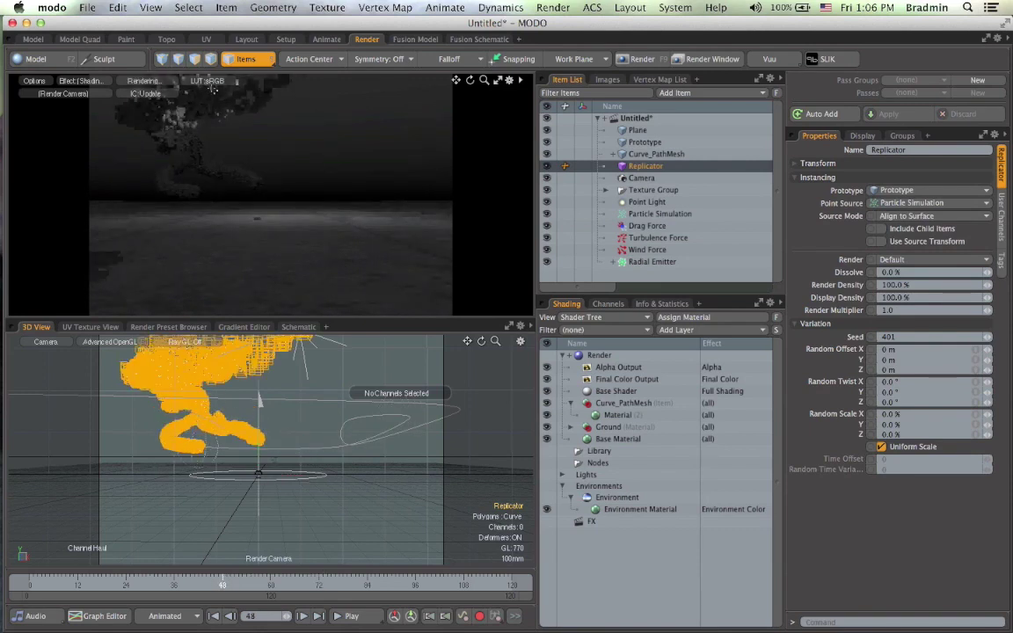
key(super+Tab)
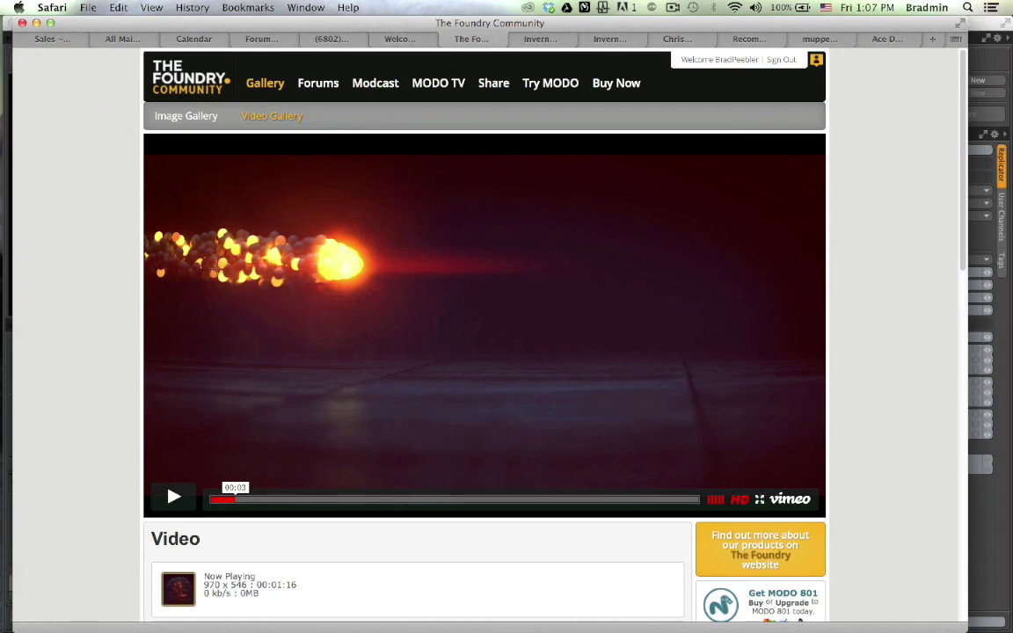
key(super+Tab)
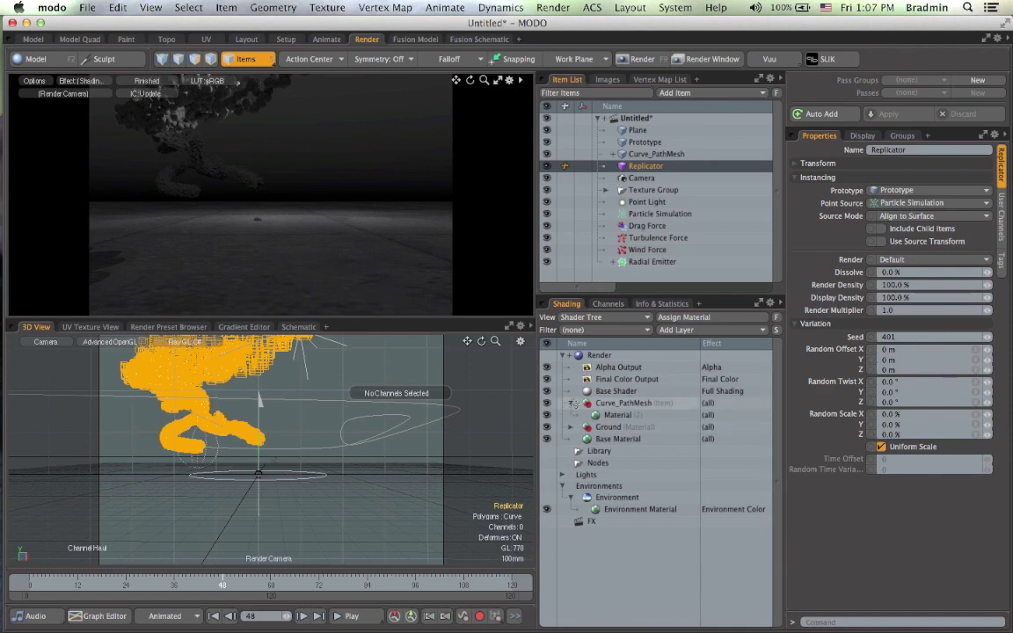
- Create an item mask with its own material for the Prototype mesh in the Shader Tree
click(571, 402)
click(258, 474)
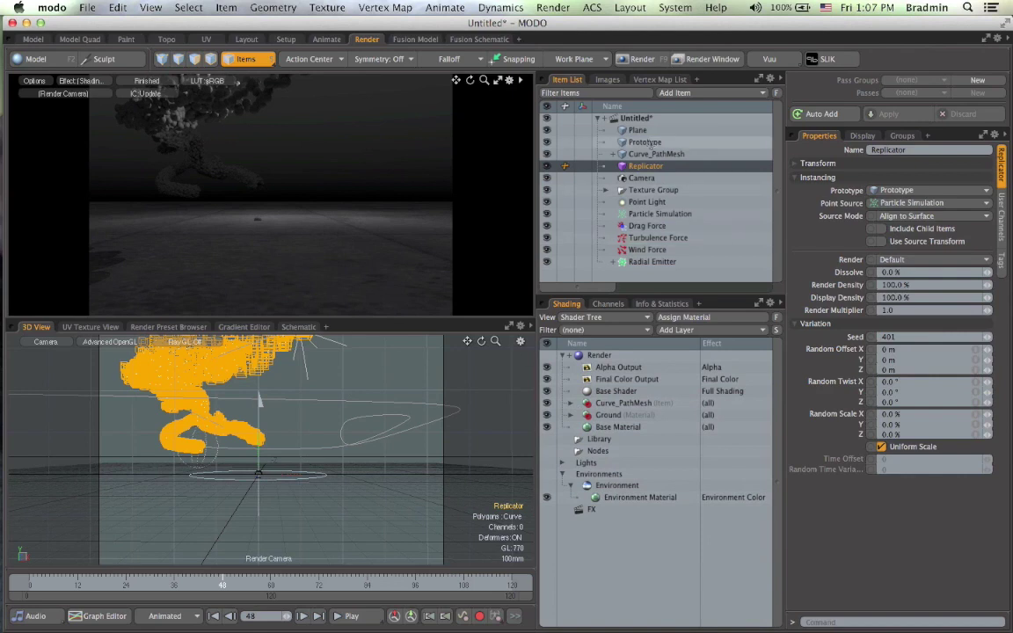
click(650, 141)
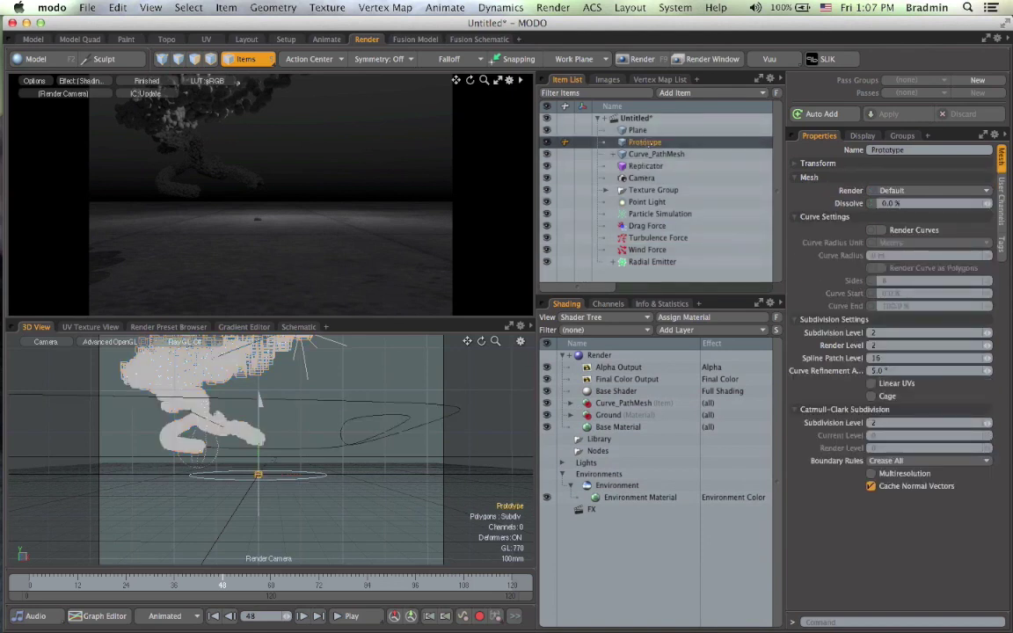
right_click(647, 142)
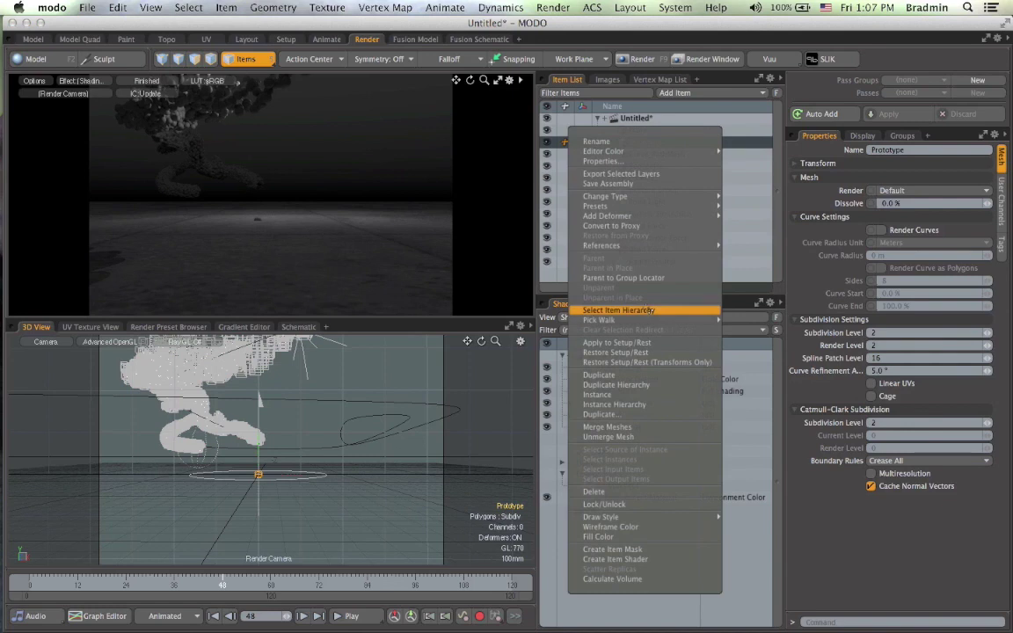
click(614, 559)
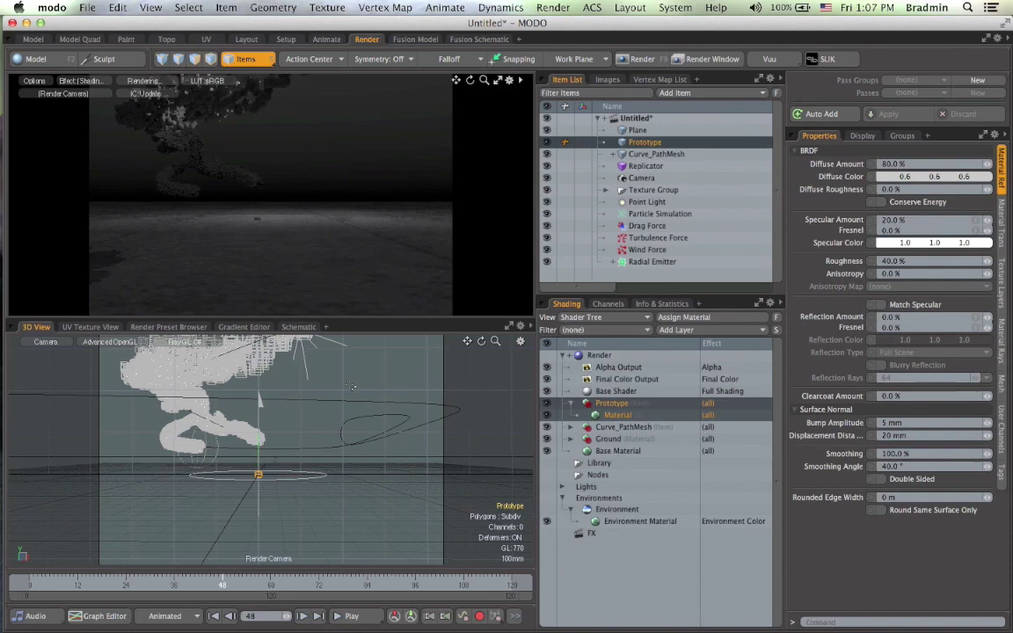
- Set the Prototype material's luminous intensity to 2.0 W/srm2 and its luminous color to orange (1.0, 0.36, 0.21)
click(609, 415)
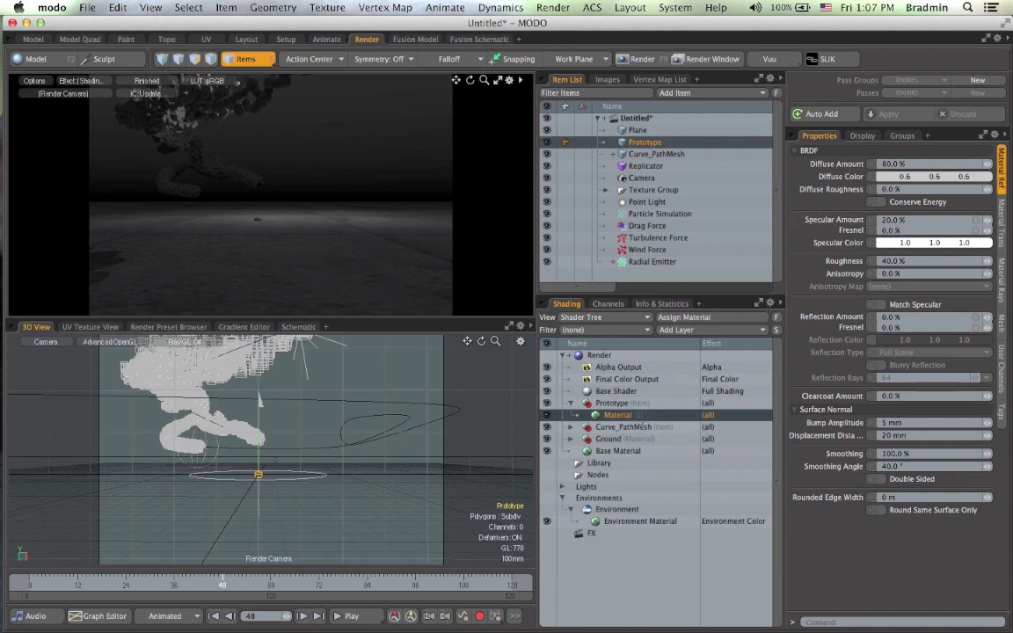
click(1003, 216)
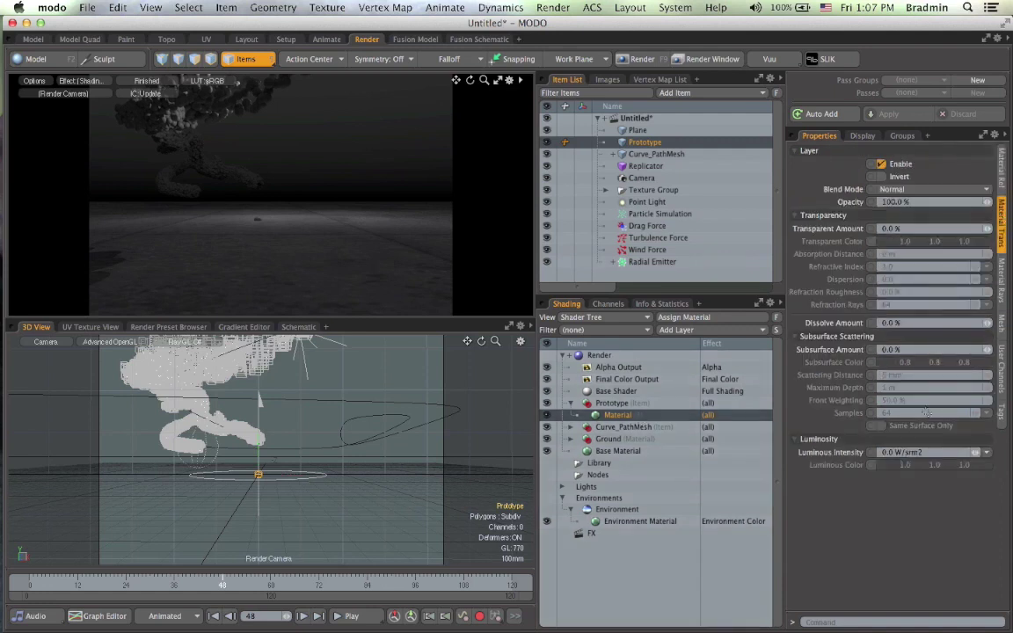
click(905, 452)
text(2)
key(Tab)
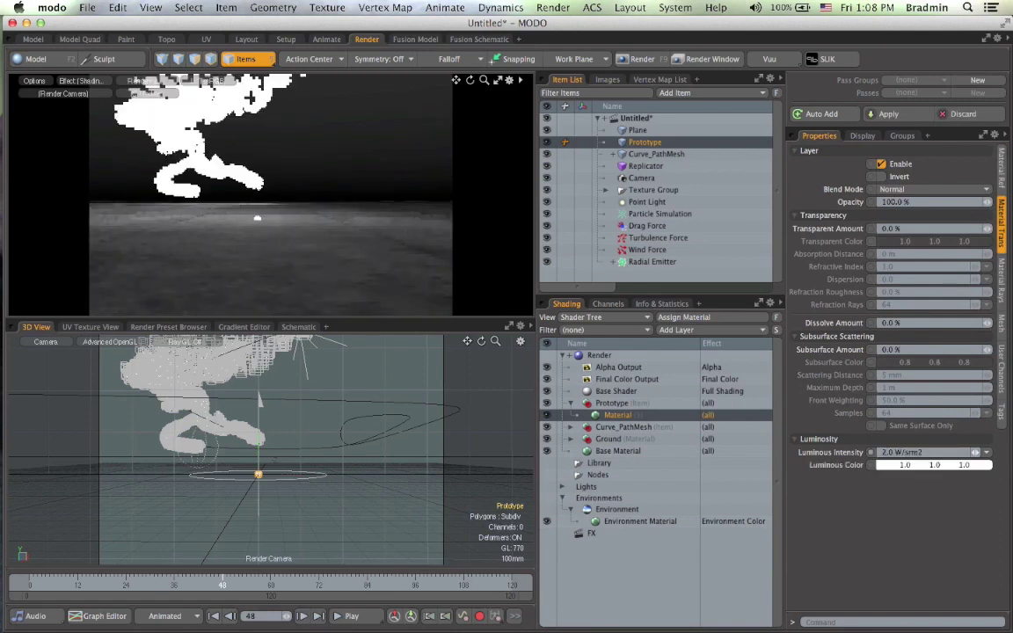
click(934, 464)
click(605, 328)
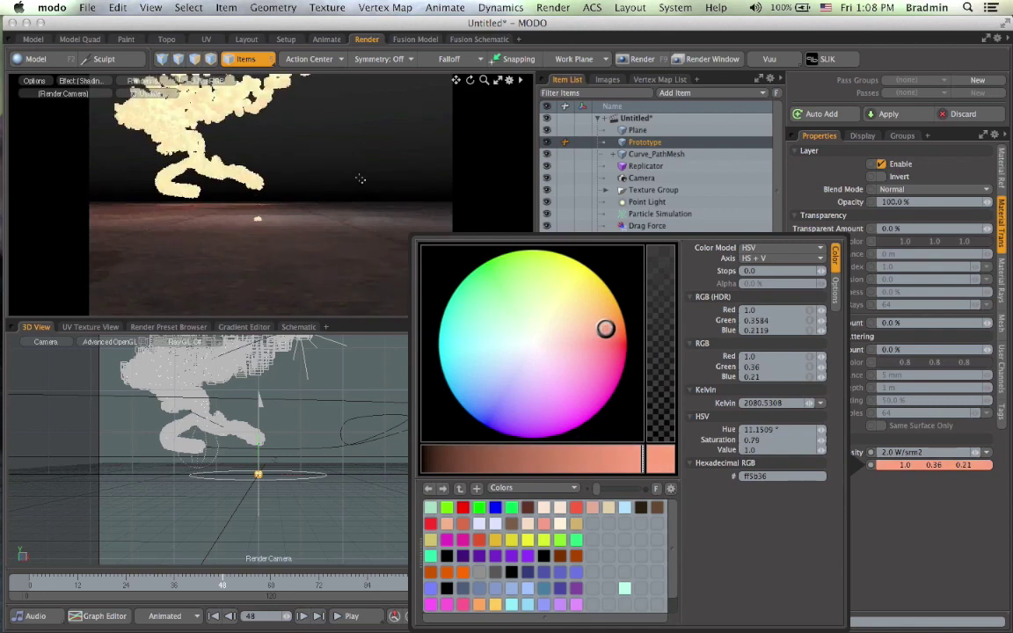
click(325, 161)
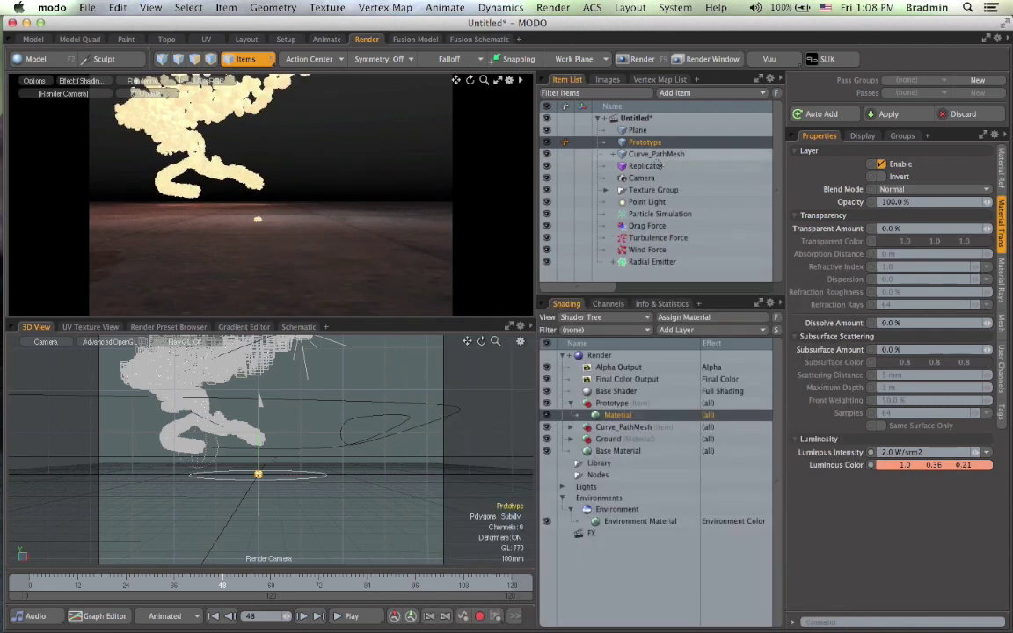
- Enable Bloom on the Final Color Output, render frame 48 and show the render's image processing settings
click(631, 380)
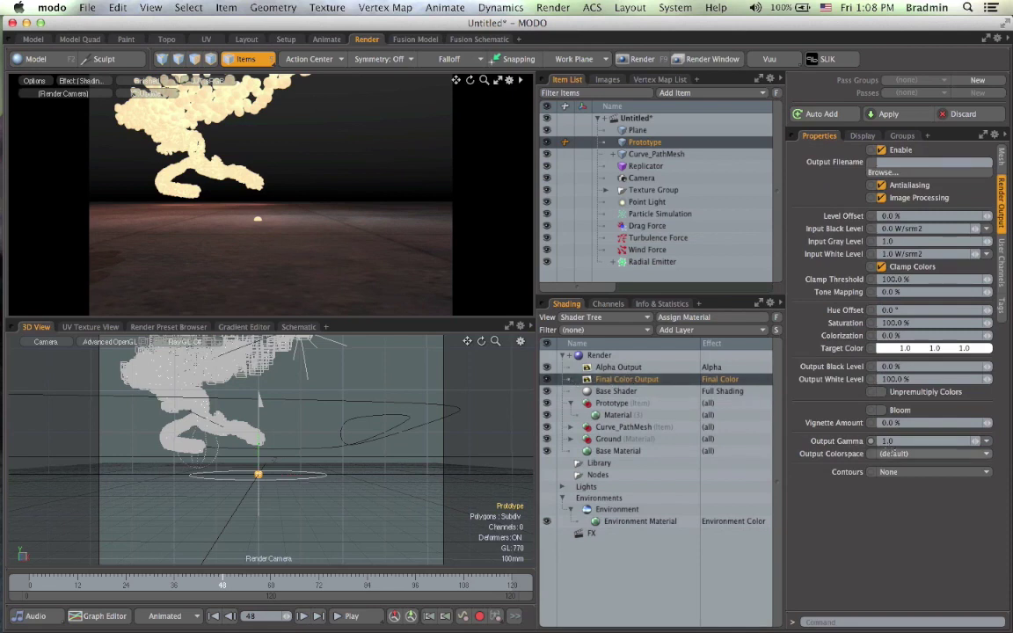
click(888, 410)
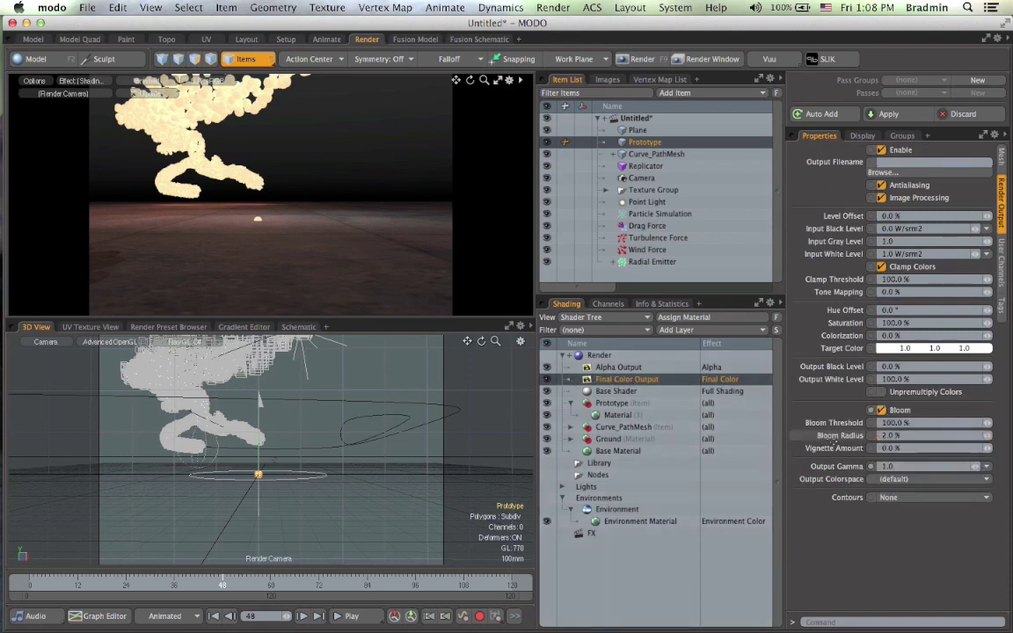
key(F9)
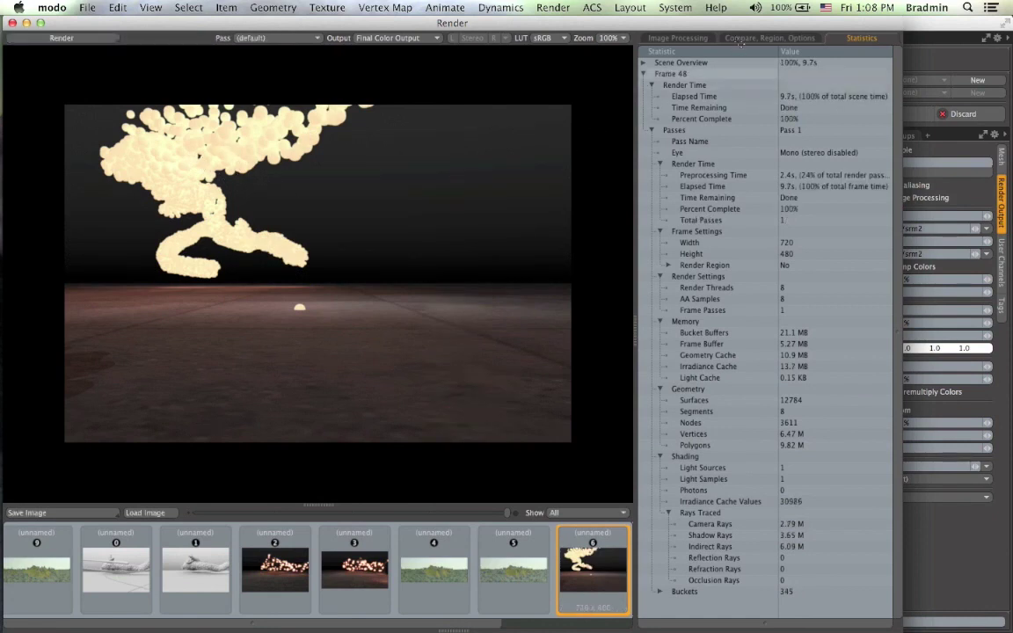
click(677, 38)
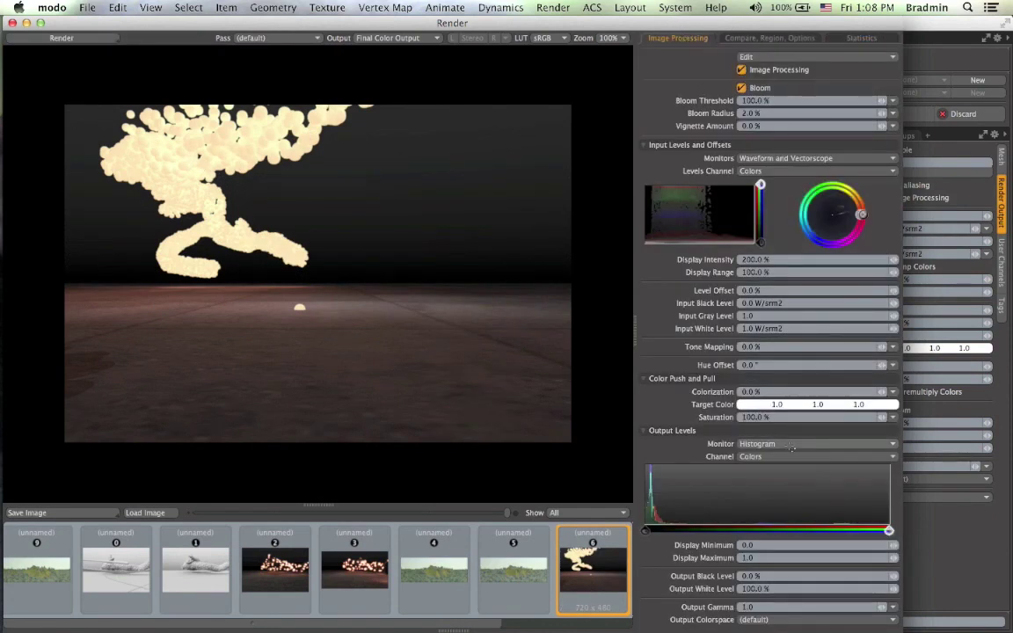
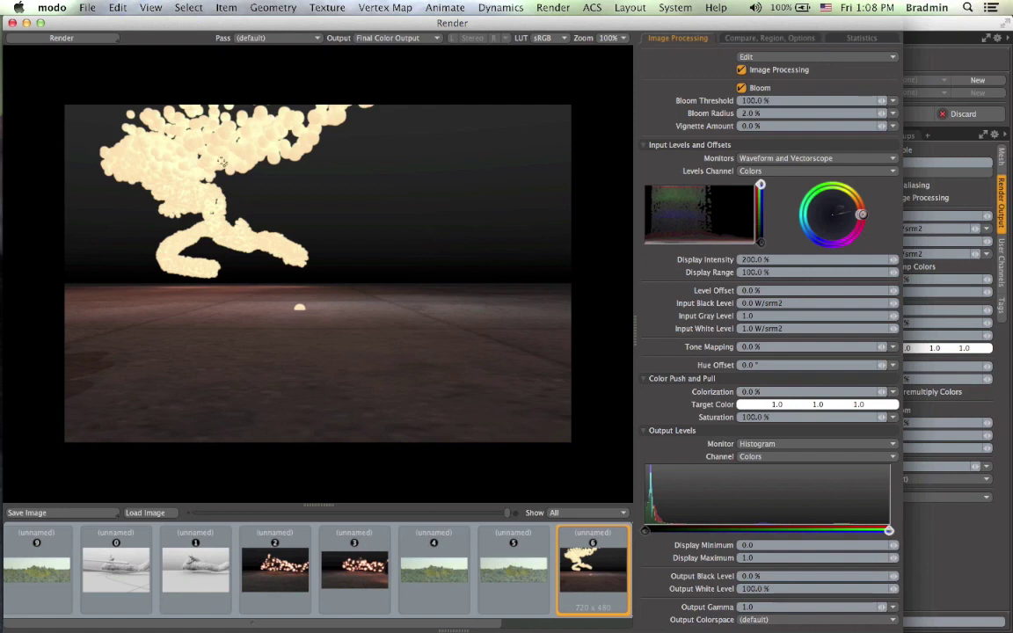
- Try lowering the bloom threshold to 90% on the rendered image, restore it to 100% and close the render
click(877, 100)
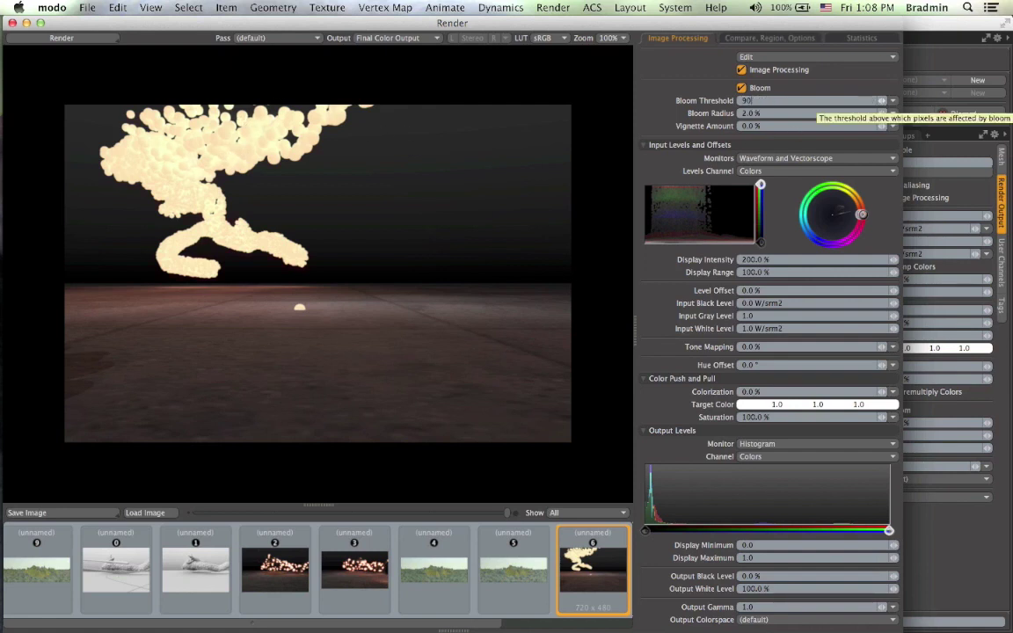
click(877, 100)
drag(867, 99, 880, 100)
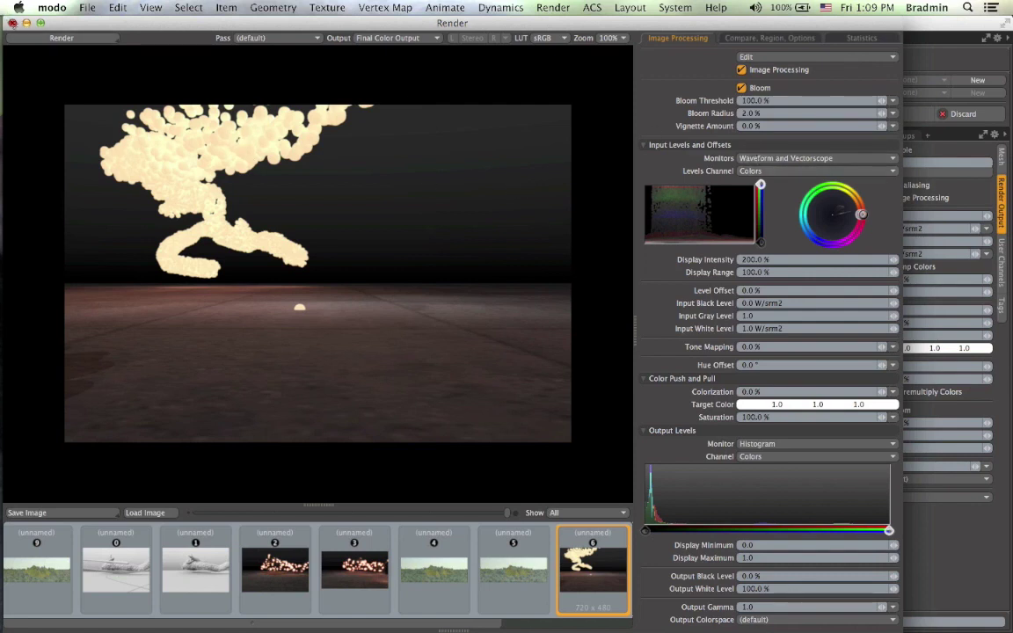
click(13, 22)
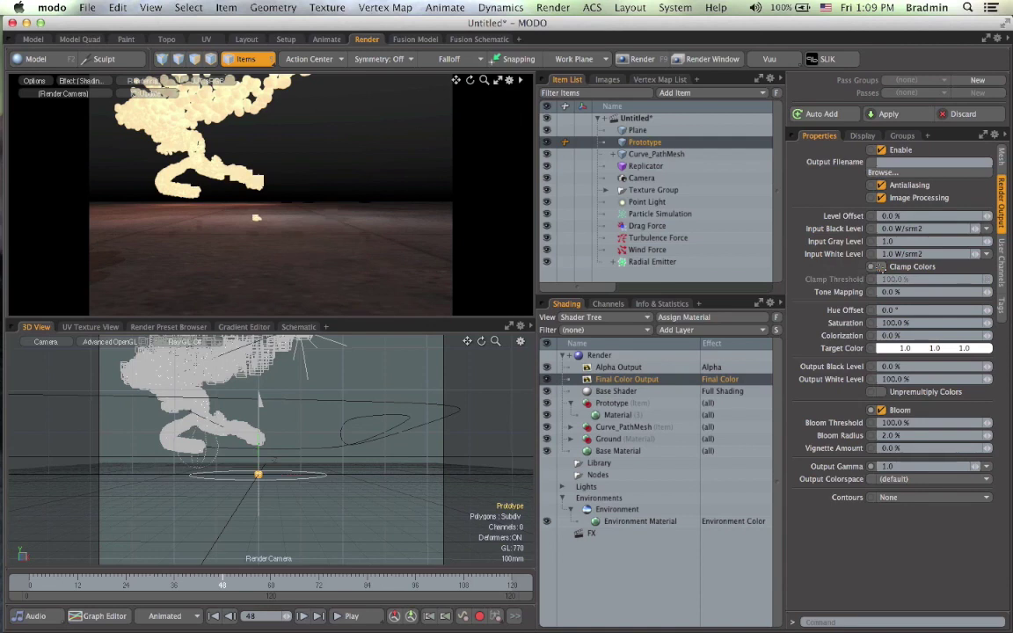
- Turn off Clamp Colors for the Final Color Output and render the frame again to check the bloom
click(881, 266)
key(F9)
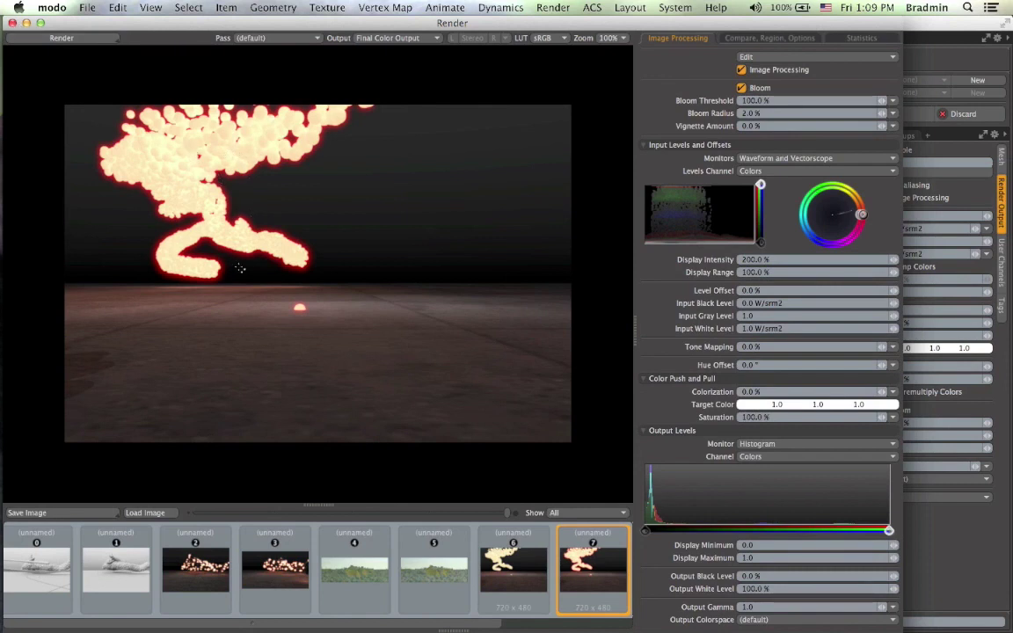
click(13, 22)
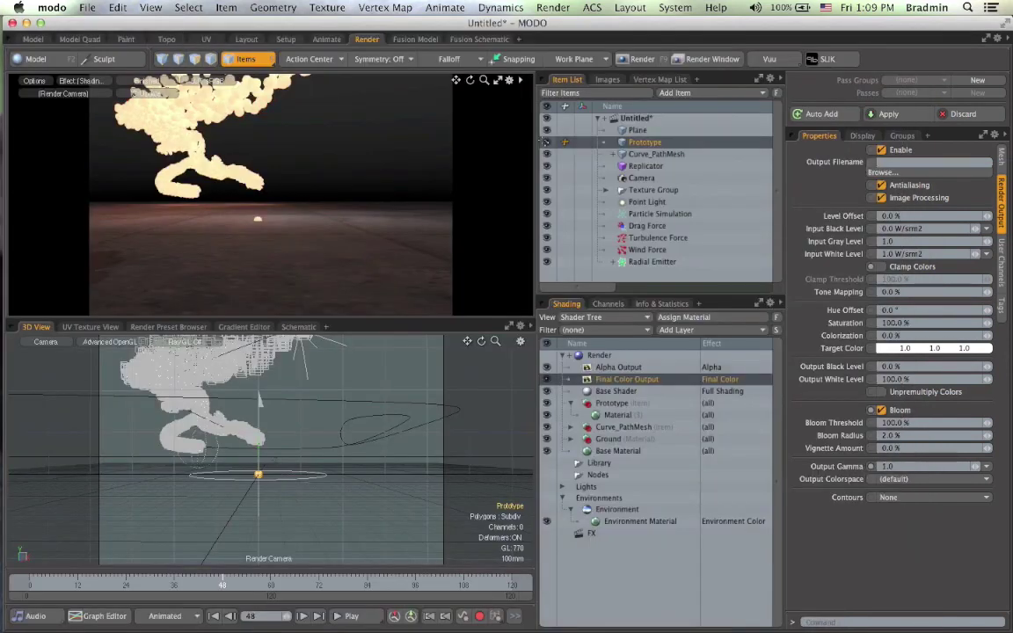
- Add a Variation Texture above the Prototype's material and set its effect to Luminous Amount
click(616, 414)
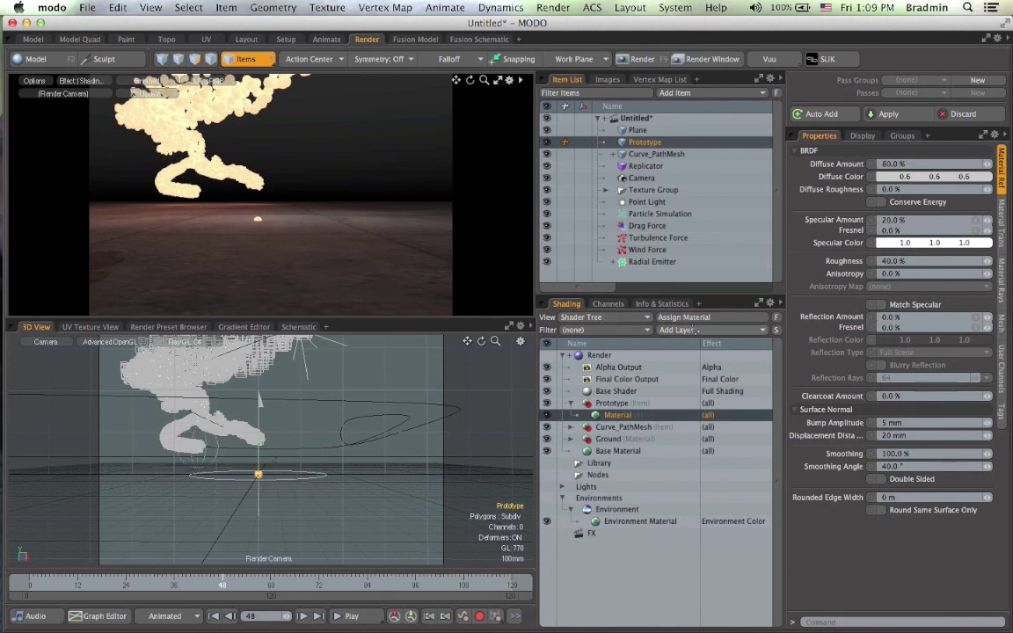
click(676, 329)
mouse_move(694, 407)
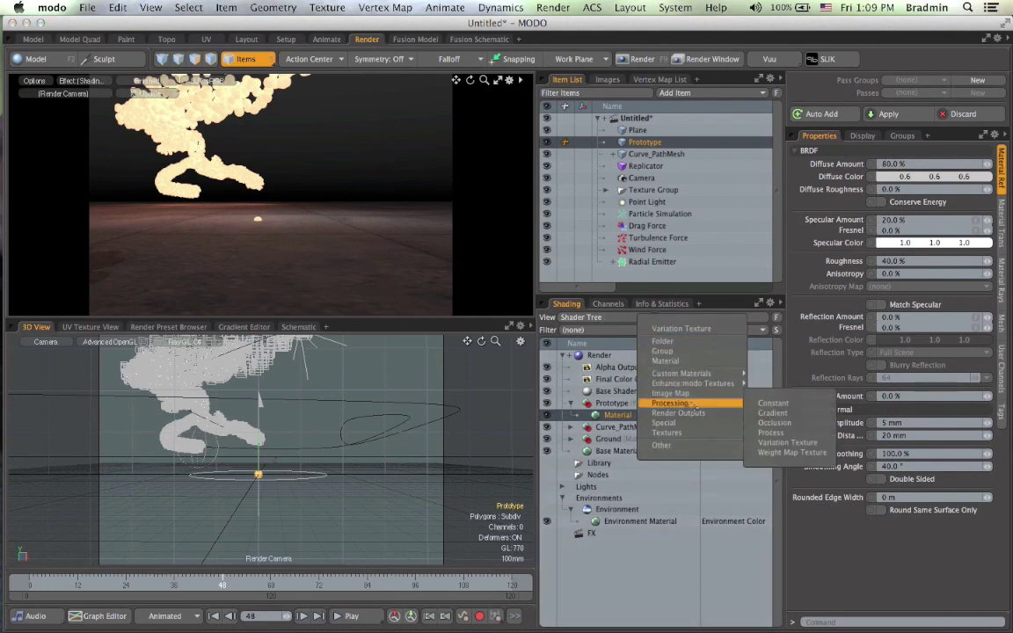
click(777, 442)
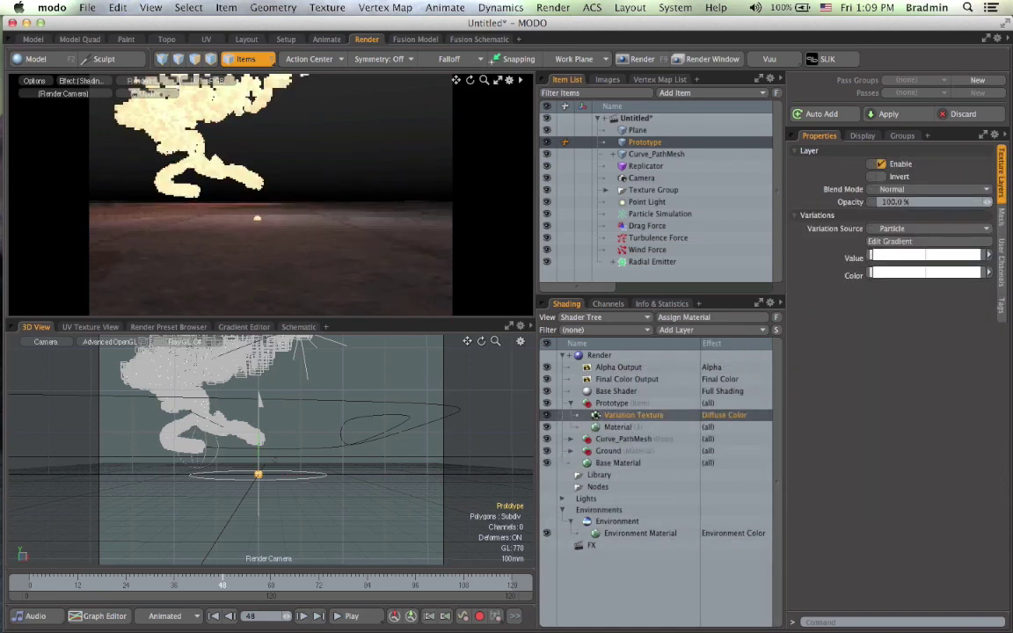
click(717, 415)
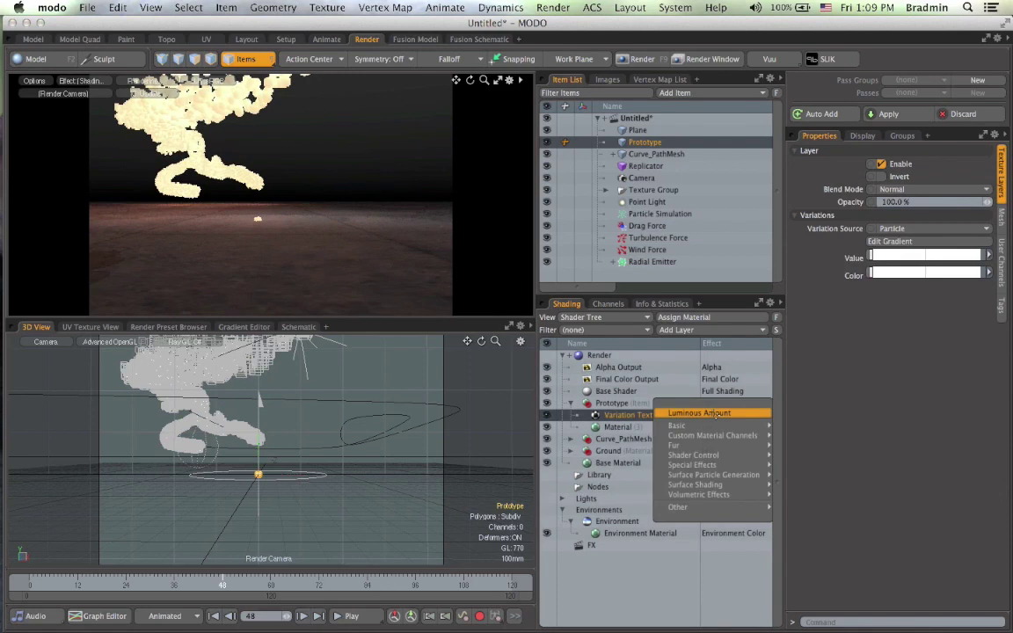
click(716, 413)
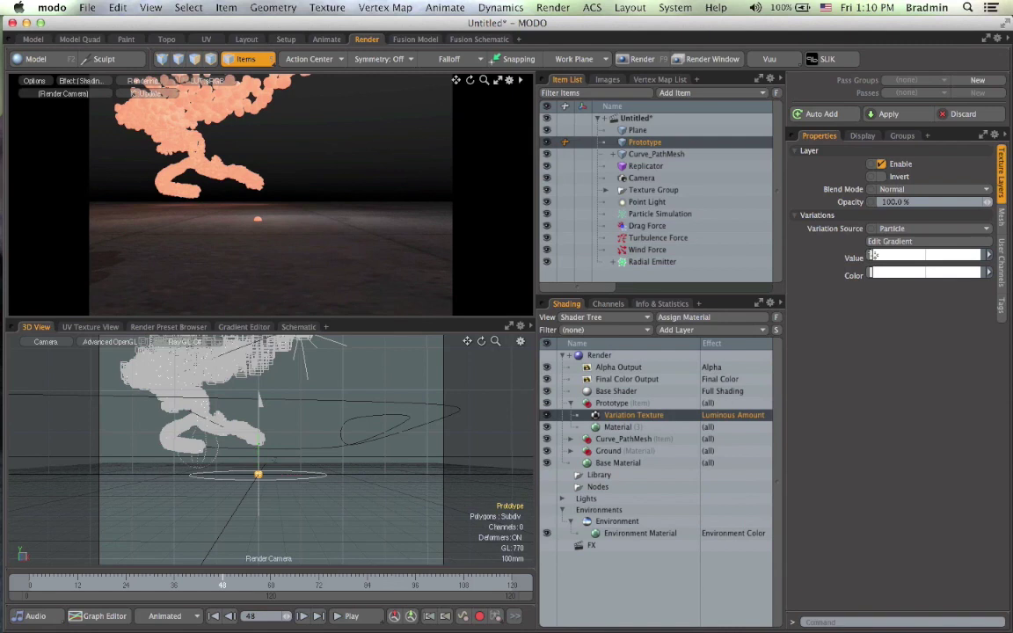
- Set the Variation Texture's first value key to 200% and add a 0% key at about 37.5% along the gradient
double_click(873, 255)
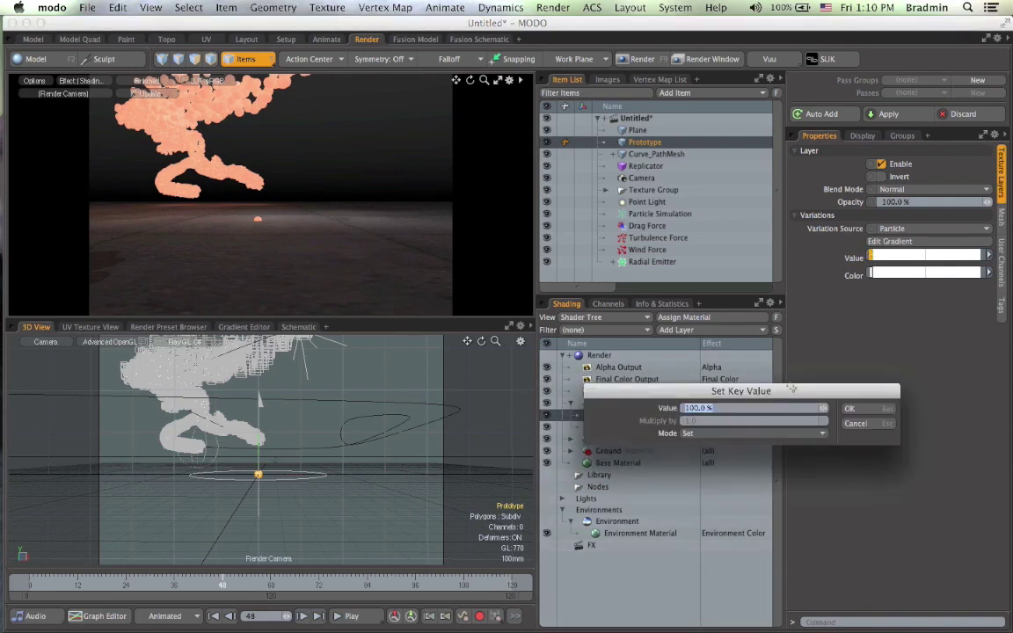
text(2.0)
key(Return)
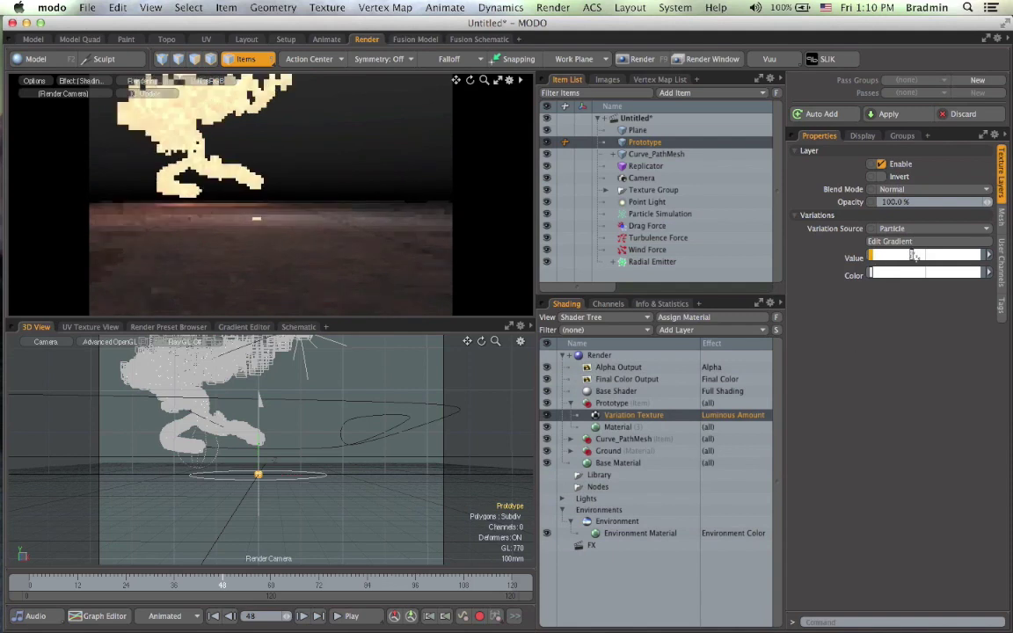
double_click(914, 255)
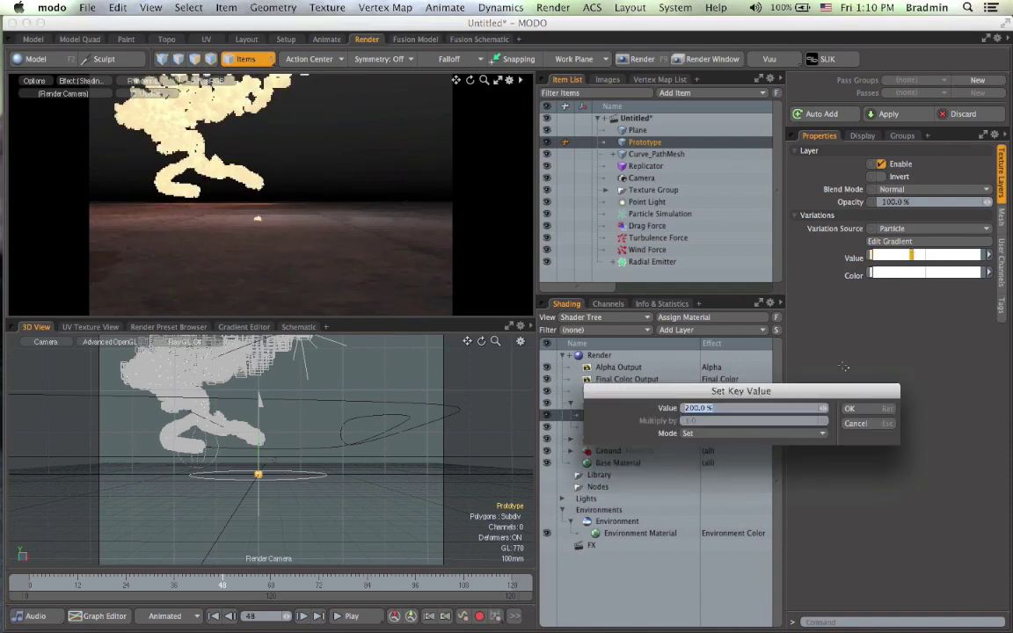
key(Return)
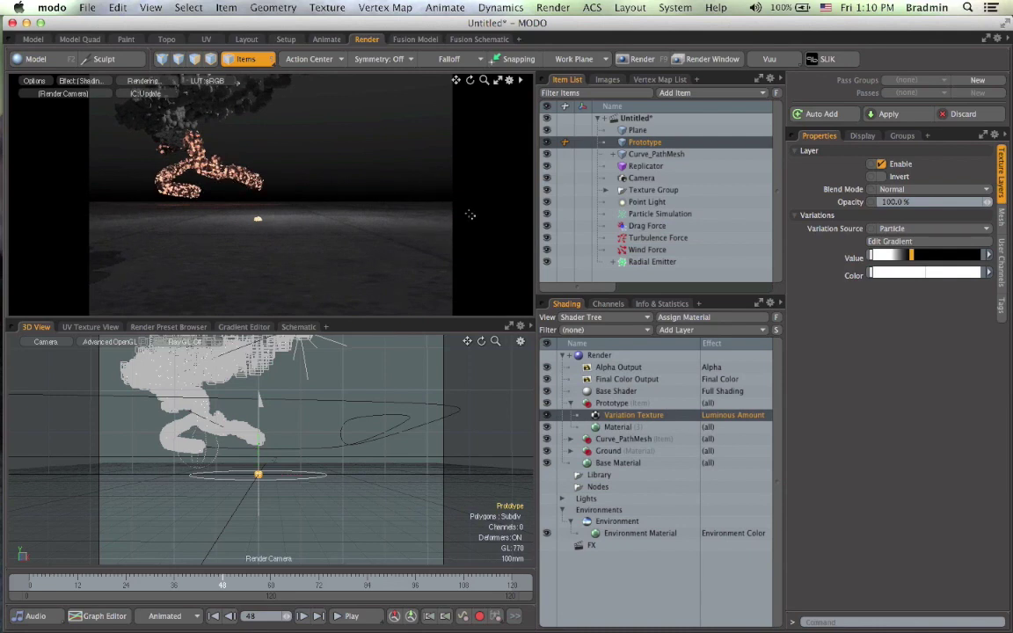
- Render frame 48 with the varied luminosity and compare it with the reference video in Safari
key(F9)
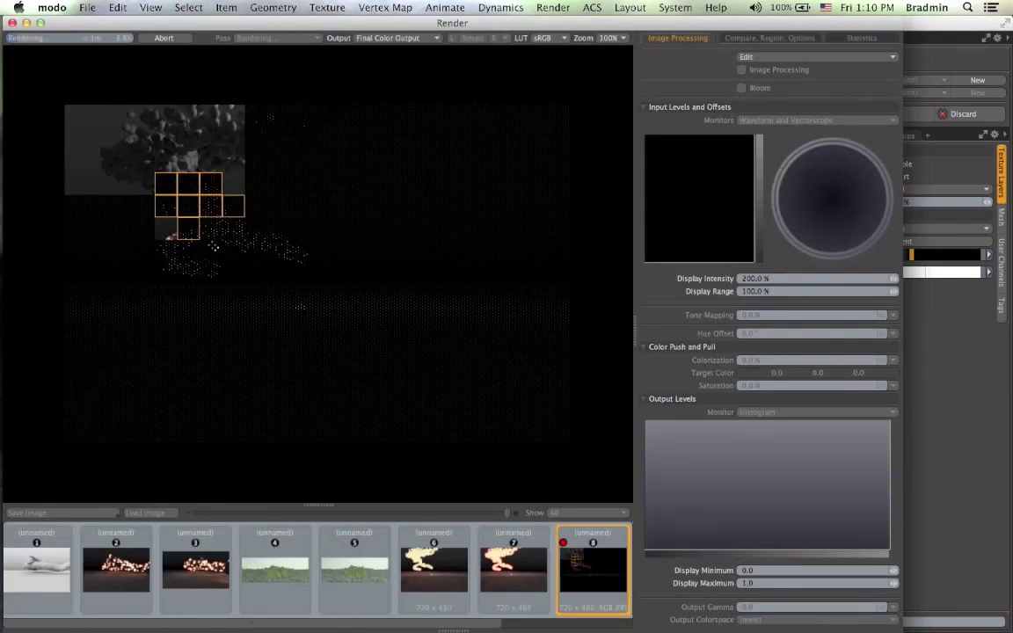
key(super+Tab)
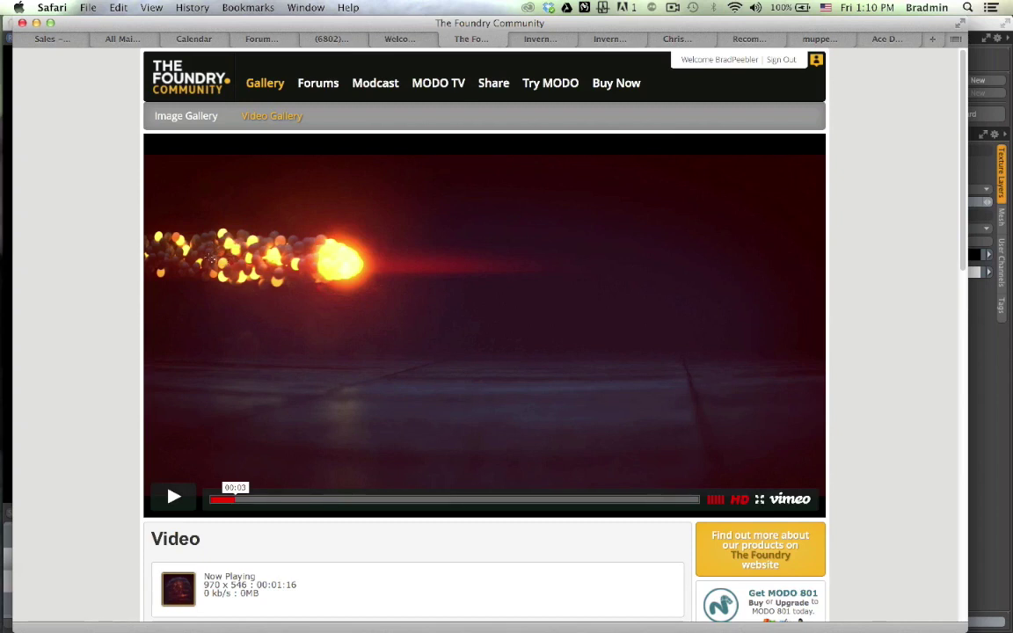
key(super+Tab)
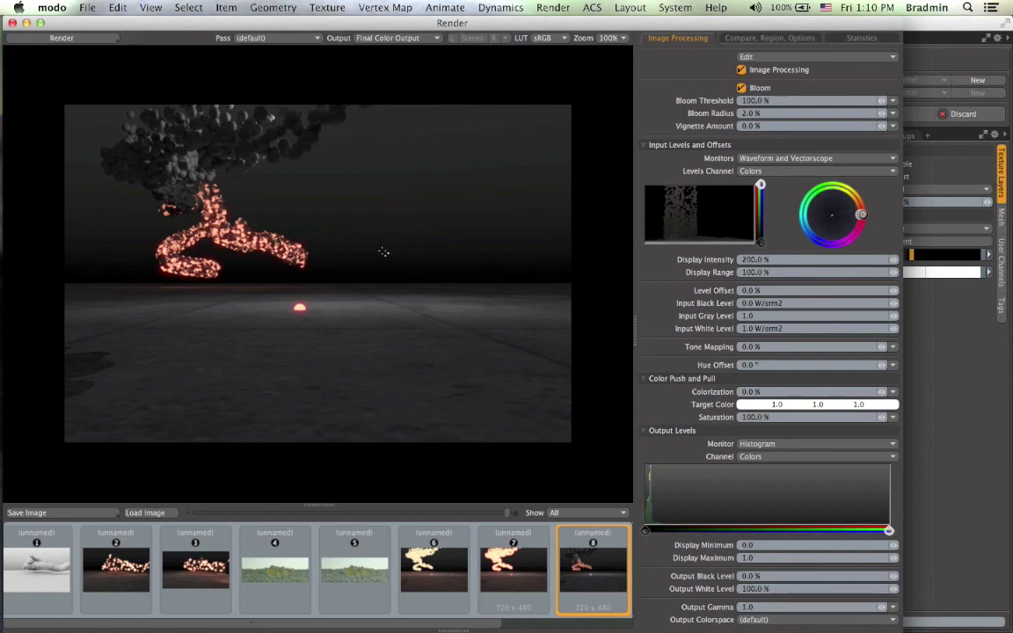
click(12, 22)
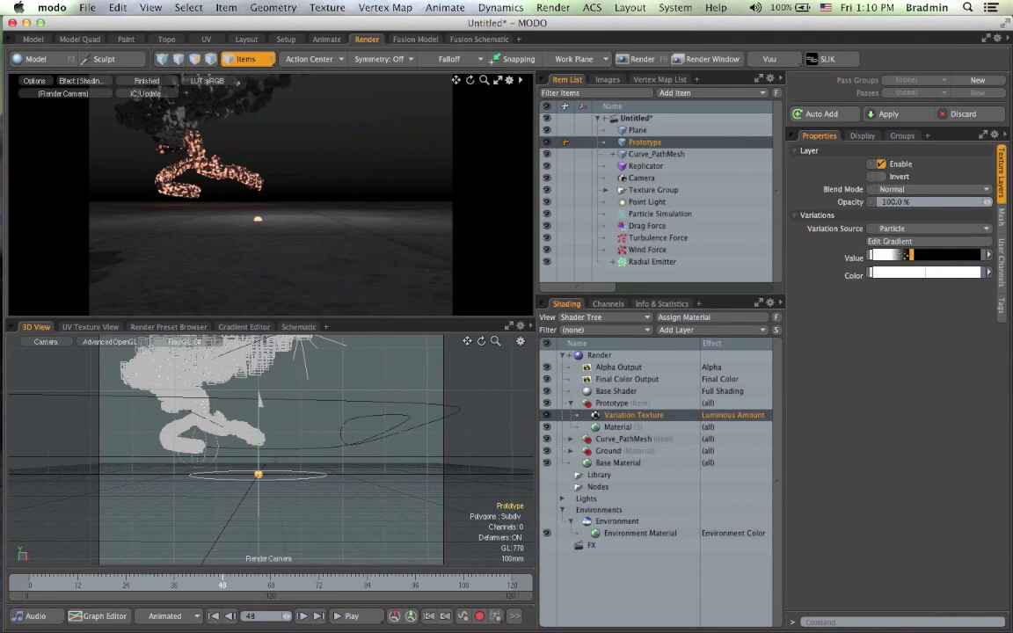
- Give the Variation Texture's value gradient a stepped slope and move its 0% key to about 16.2%
click(988, 255)
click(972, 260)
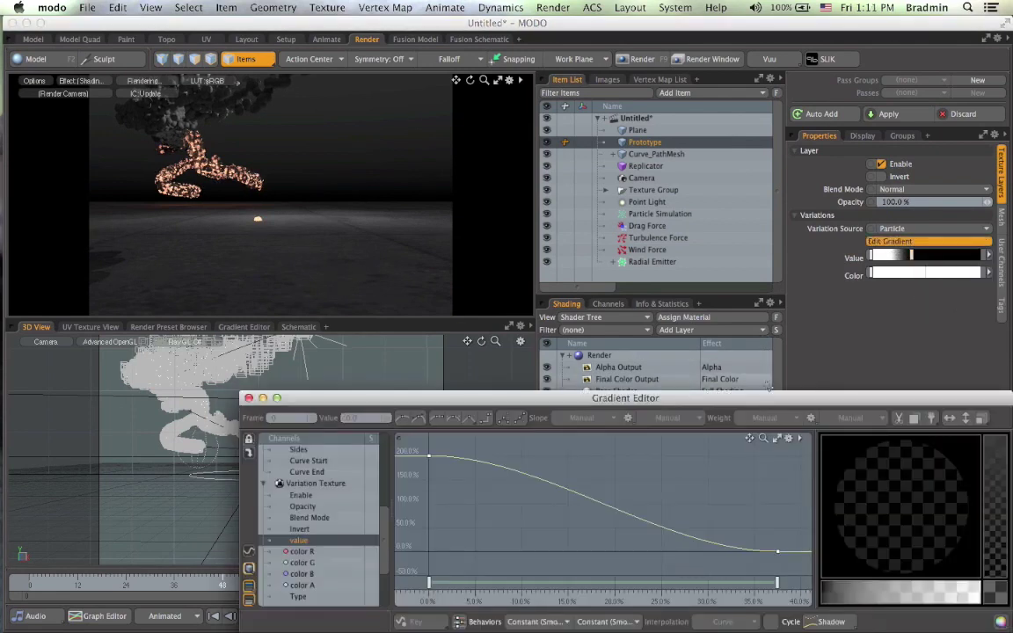
drag(695, 398, 520, 295)
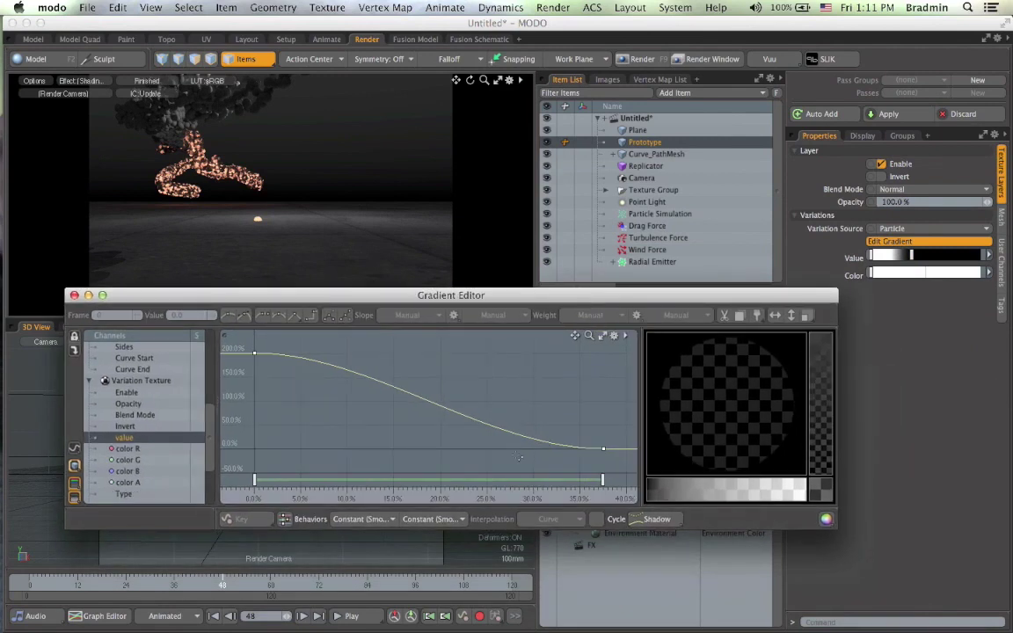
click(603, 479)
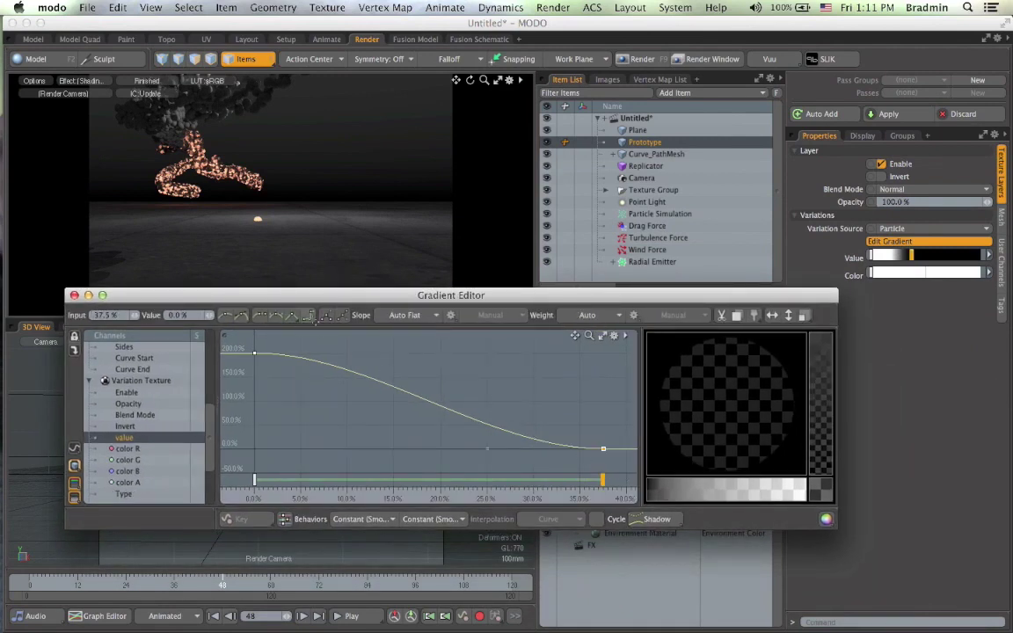
click(309, 316)
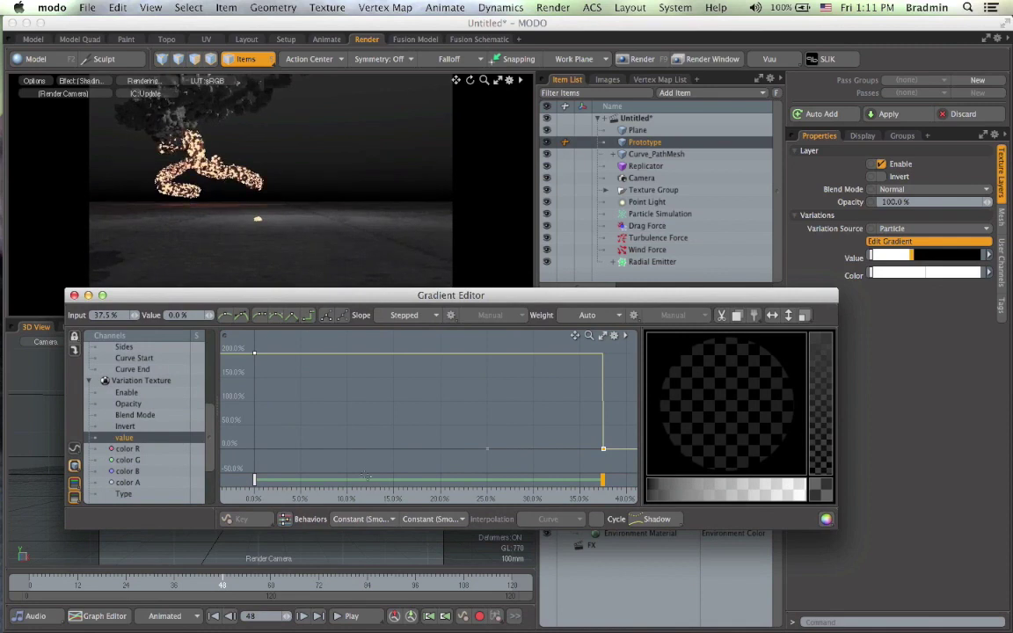
drag(486, 449, 354, 449)
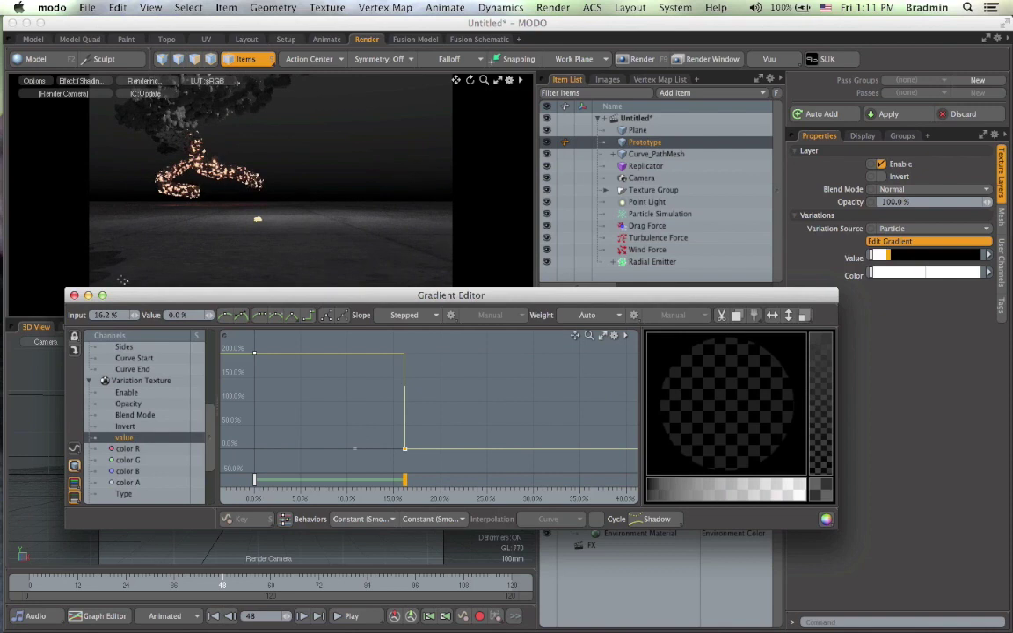
click(73, 295)
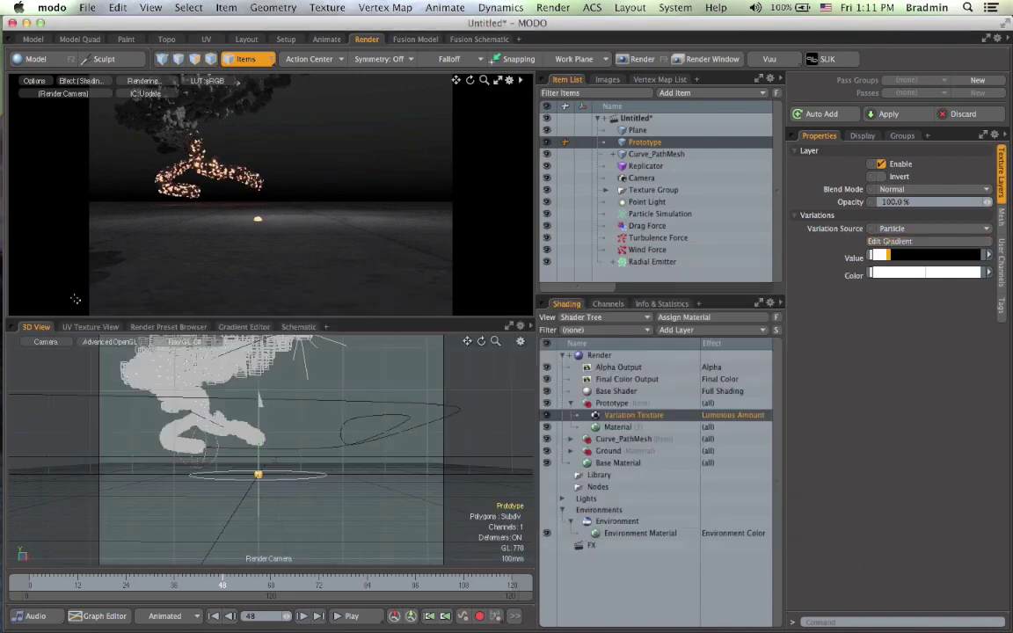
- Go to frame 93 and render it to check the stepped luminosity on the particles
drag(225, 583, 404, 583)
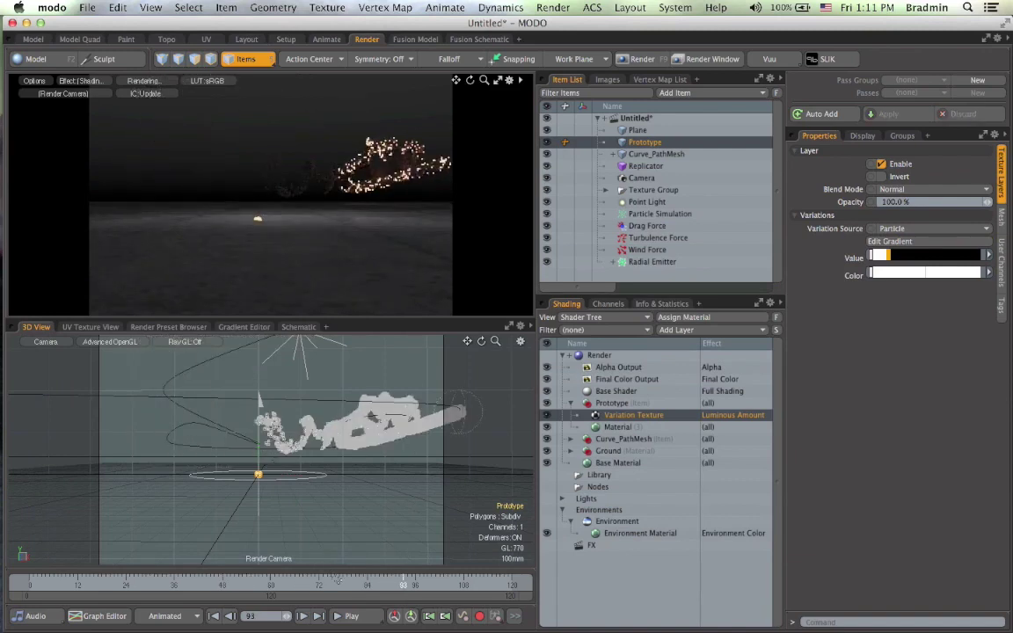
key(F9)
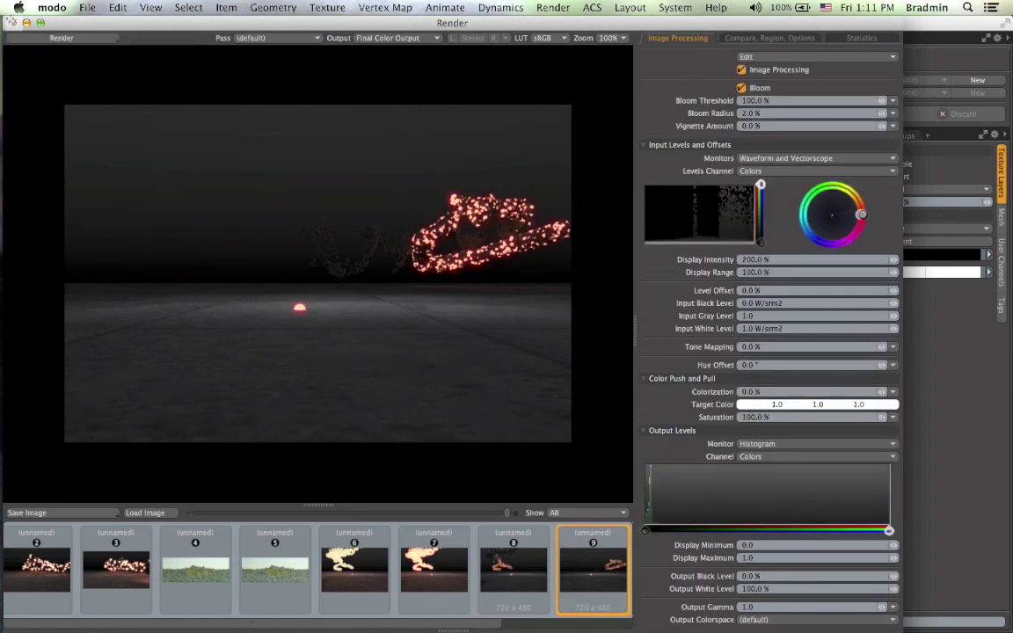
click(13, 22)
- Set the Prototype mesh's Render option to No so the source sphere is hidden from renders
click(643, 142)
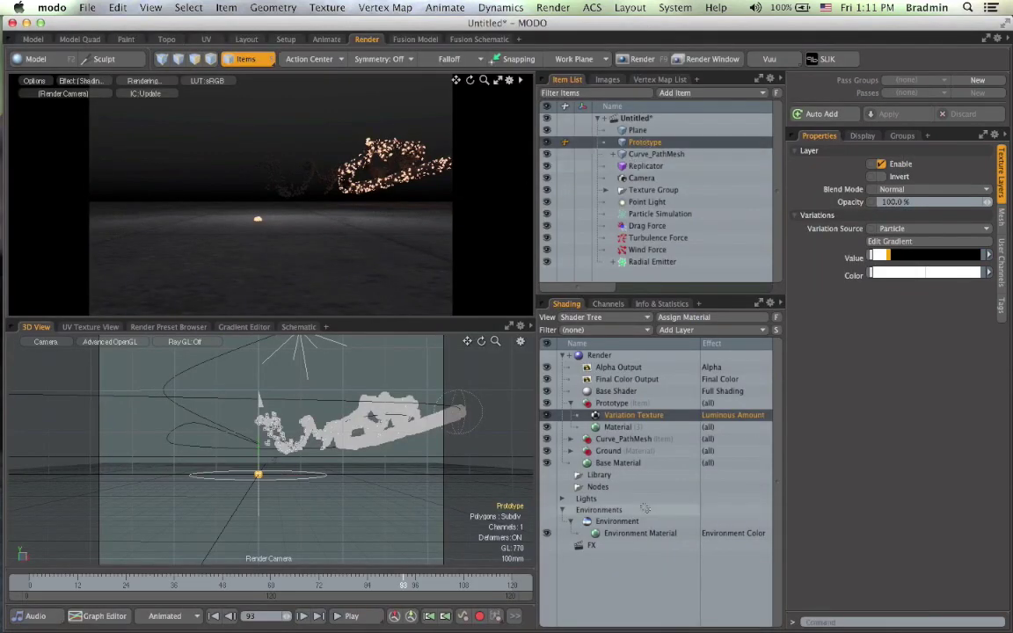
click(1006, 220)
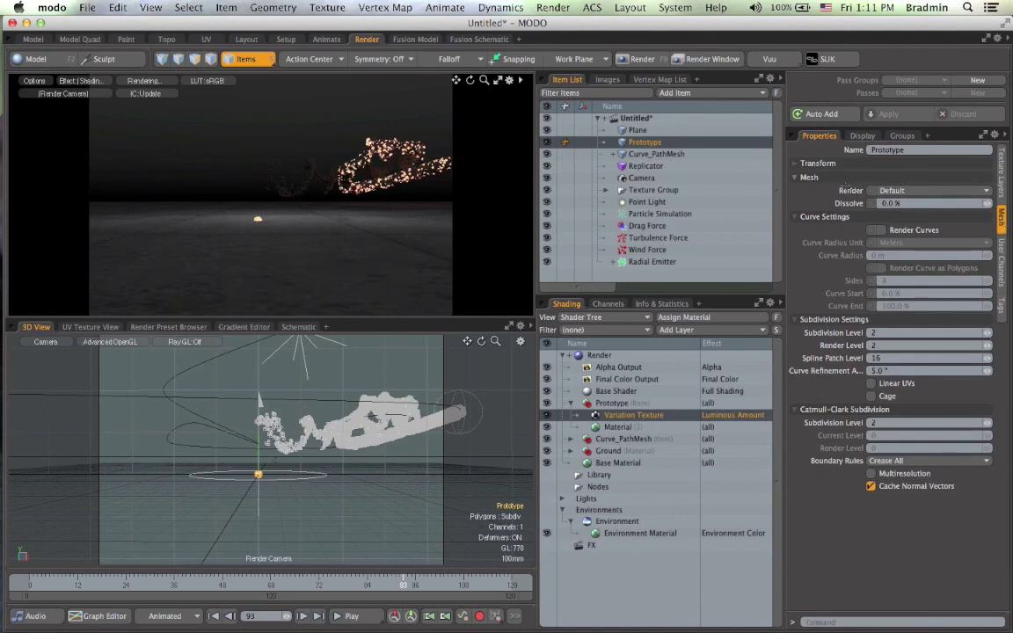
click(890, 190)
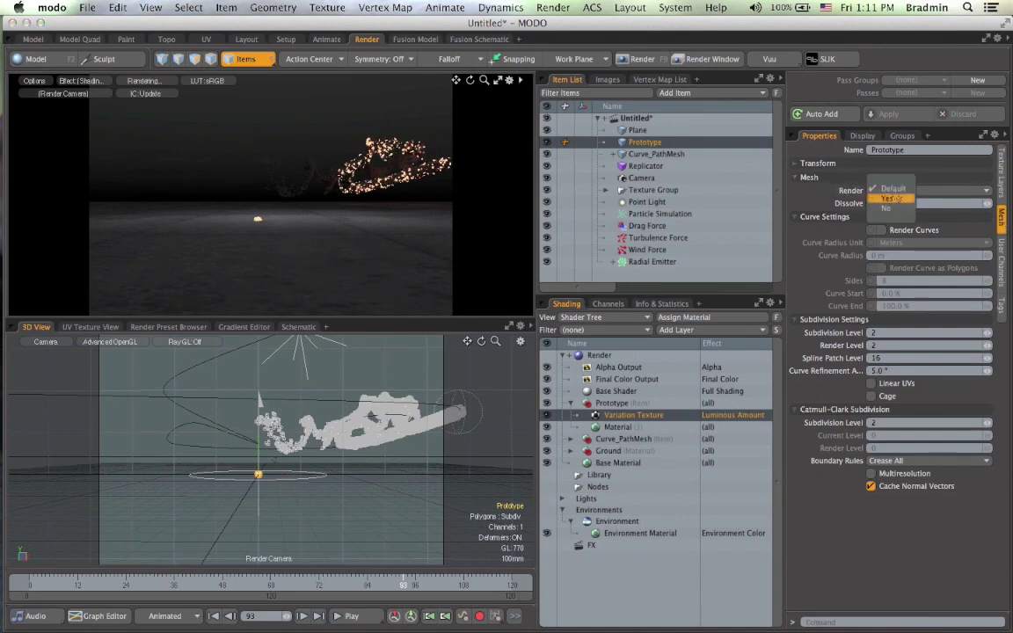
click(898, 208)
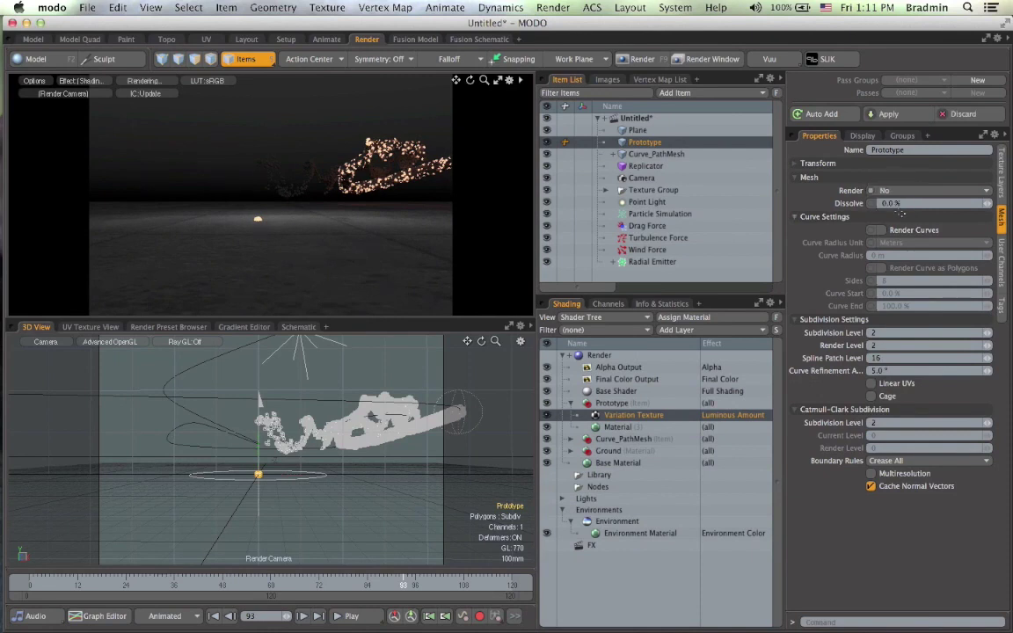
click(895, 189)
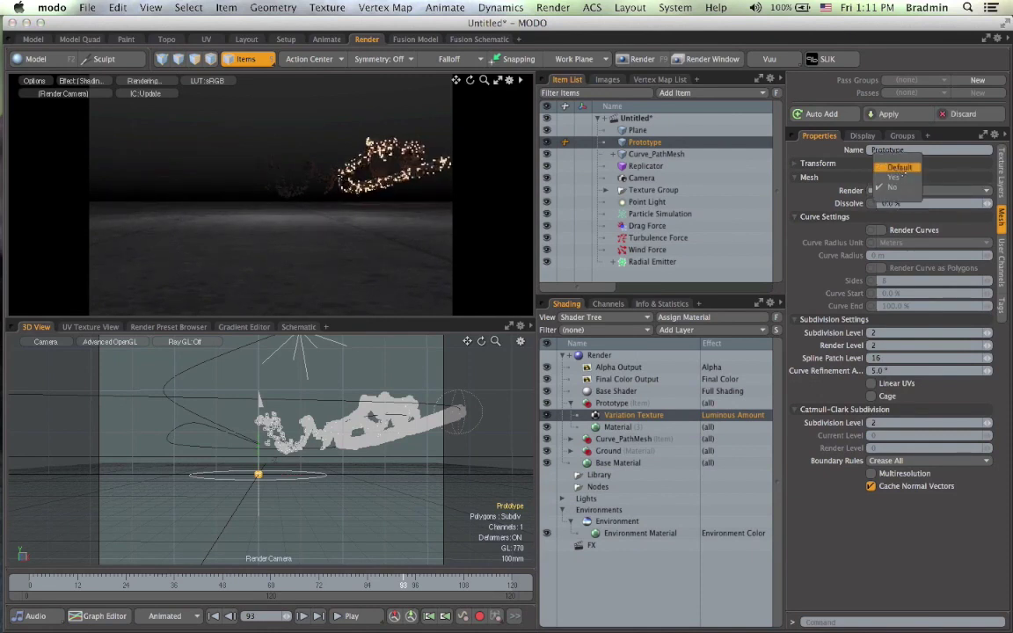
click(898, 167)
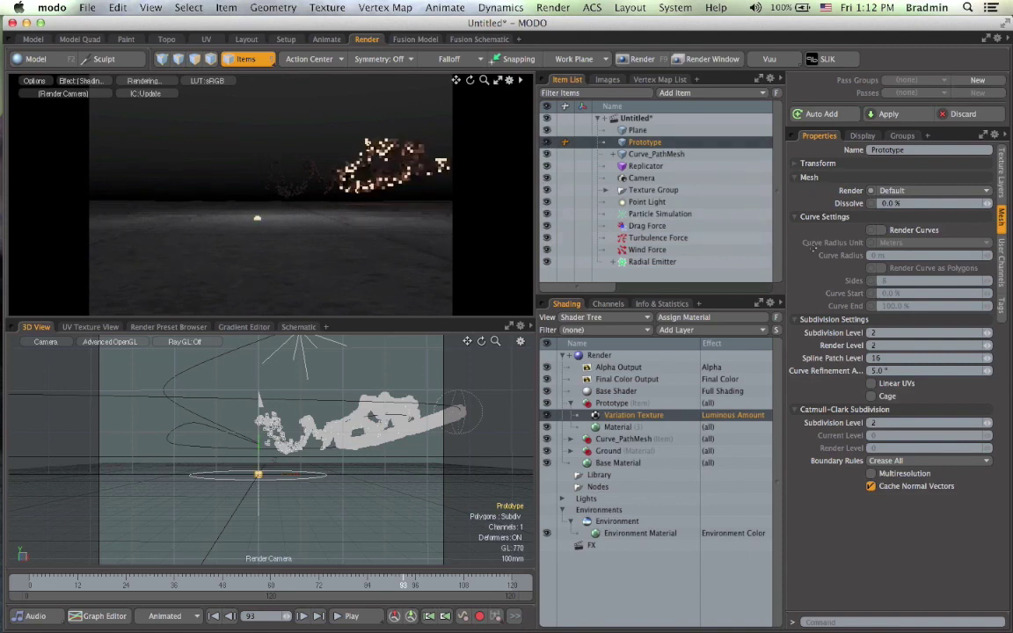
click(883, 190)
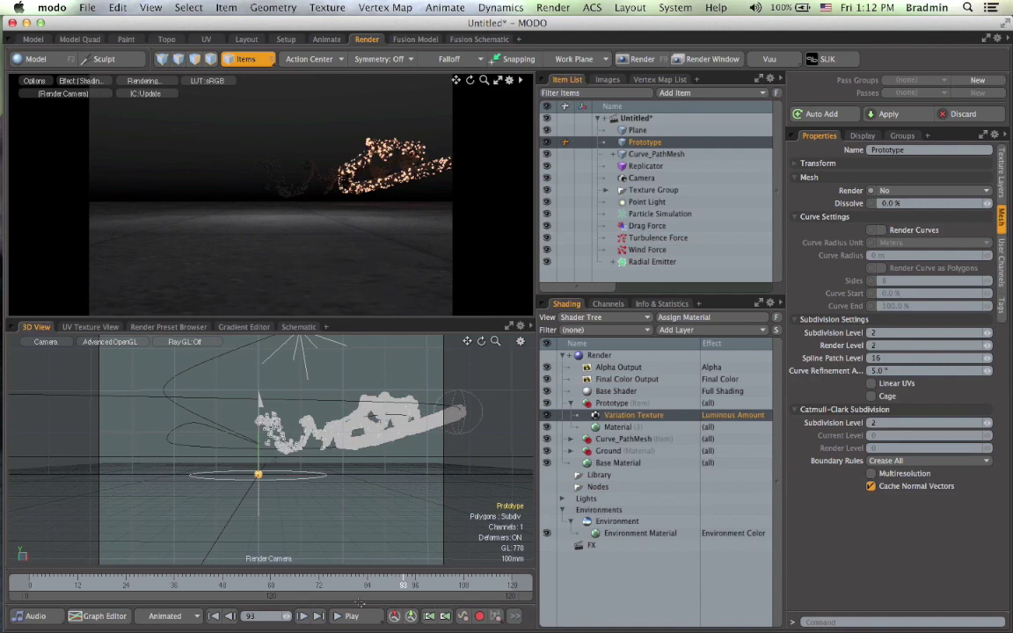
- Go to frame 115 and render it to check the glowing trail close to the camera
drag(403, 586, 492, 587)
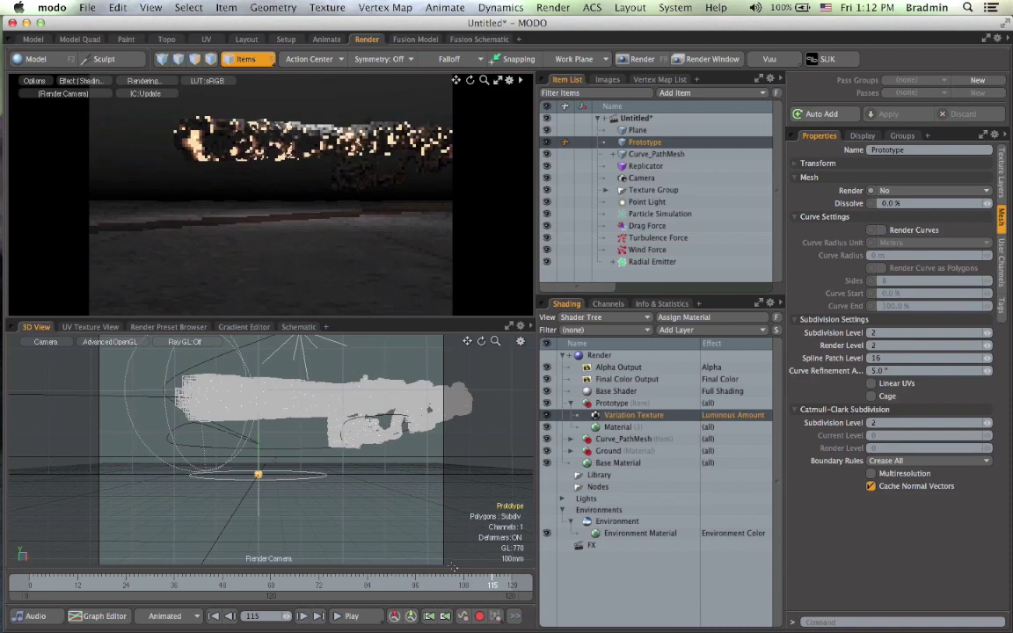
key(F9)
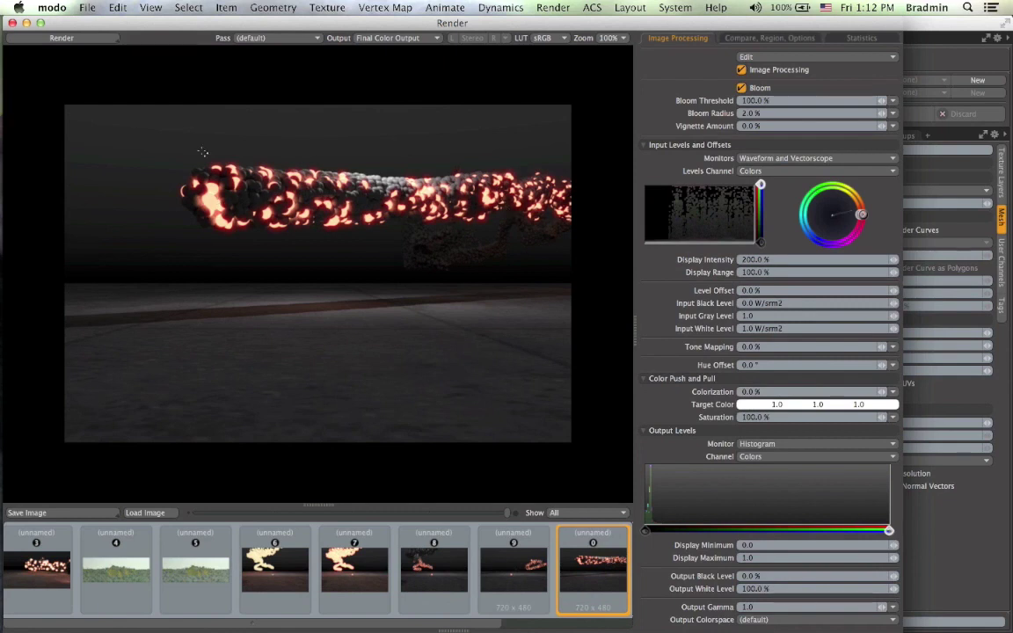
click(12, 22)
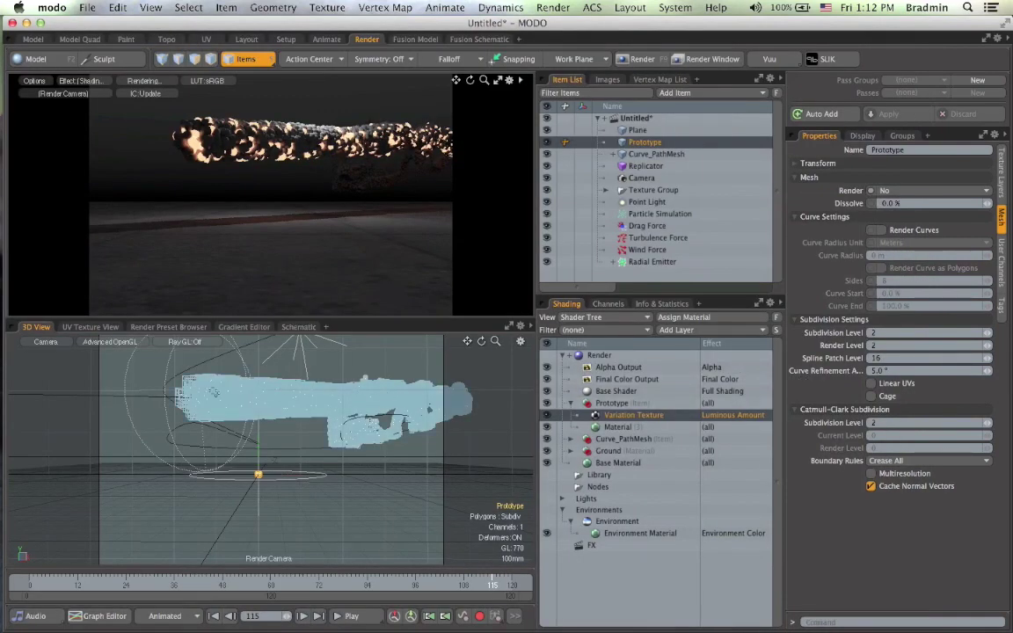
- Switch to the Setup layout and extend the timeline by setting both the scene end and current end to frame 240
click(652, 261)
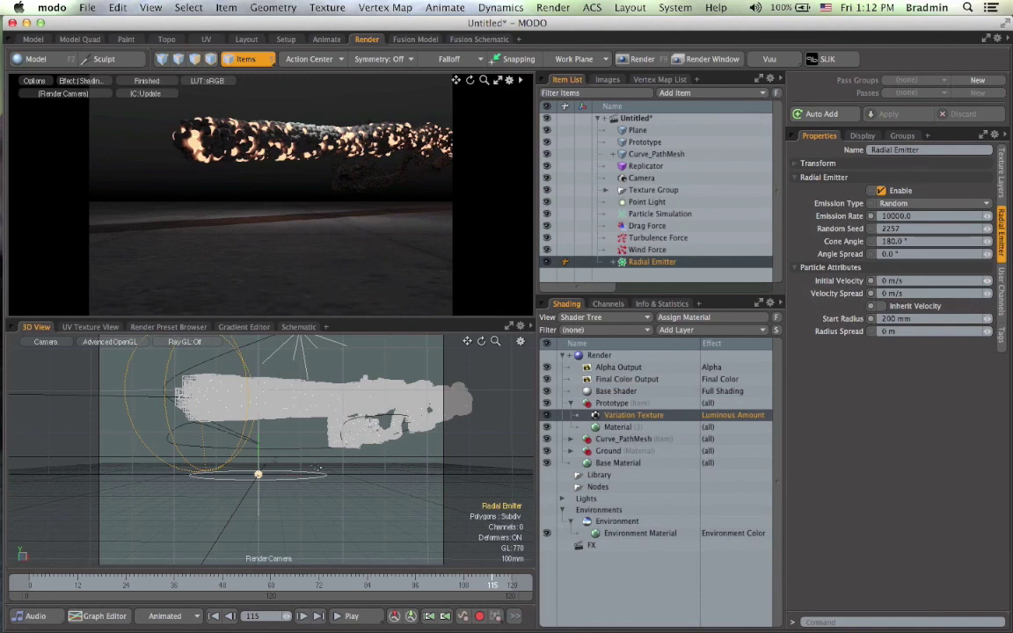
click(512, 585)
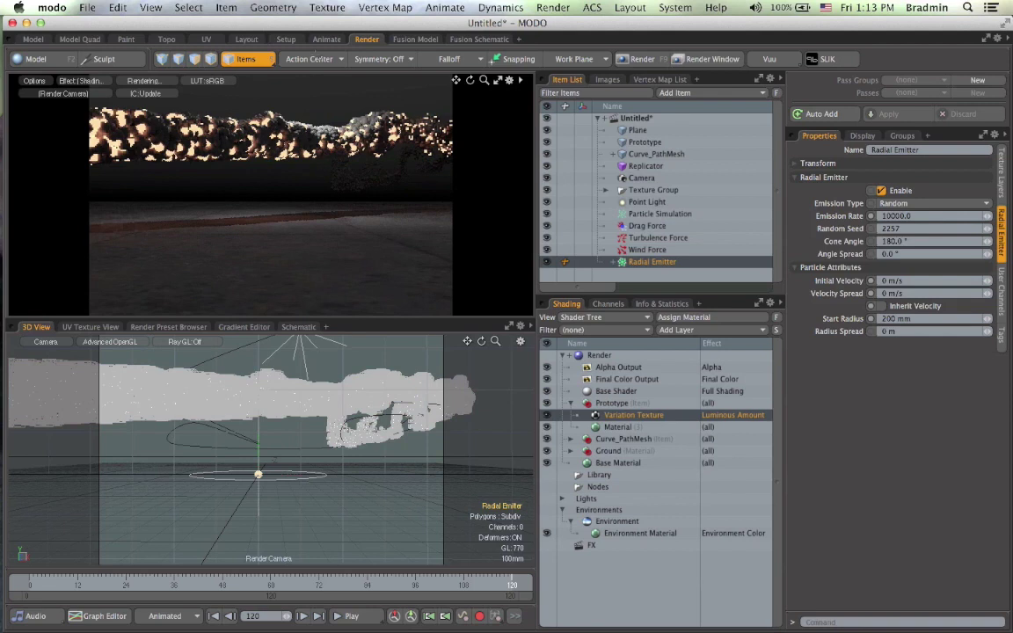
click(326, 39)
click(285, 39)
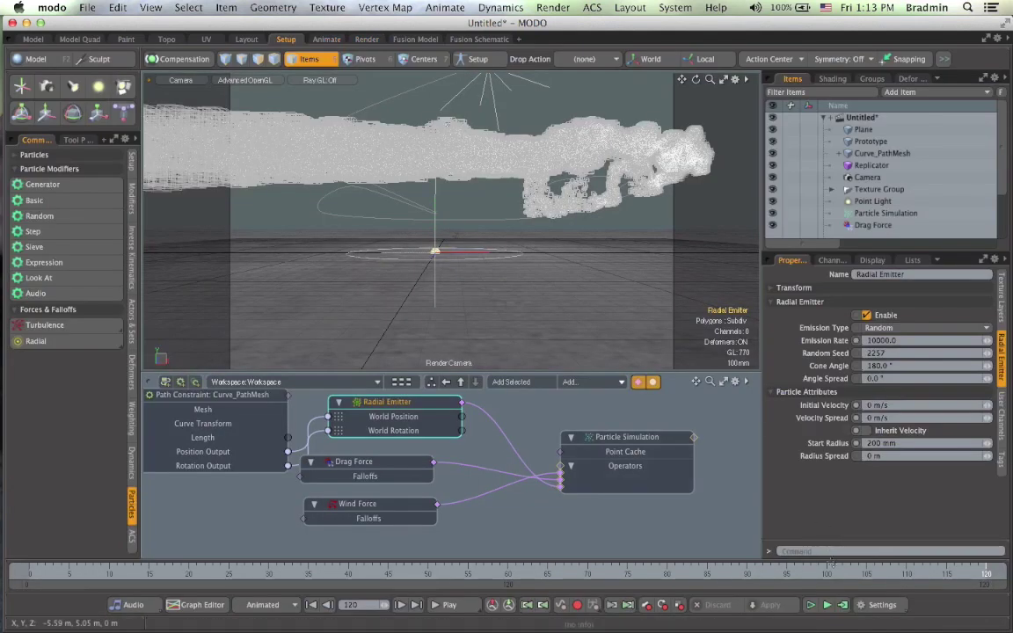
click(882, 604)
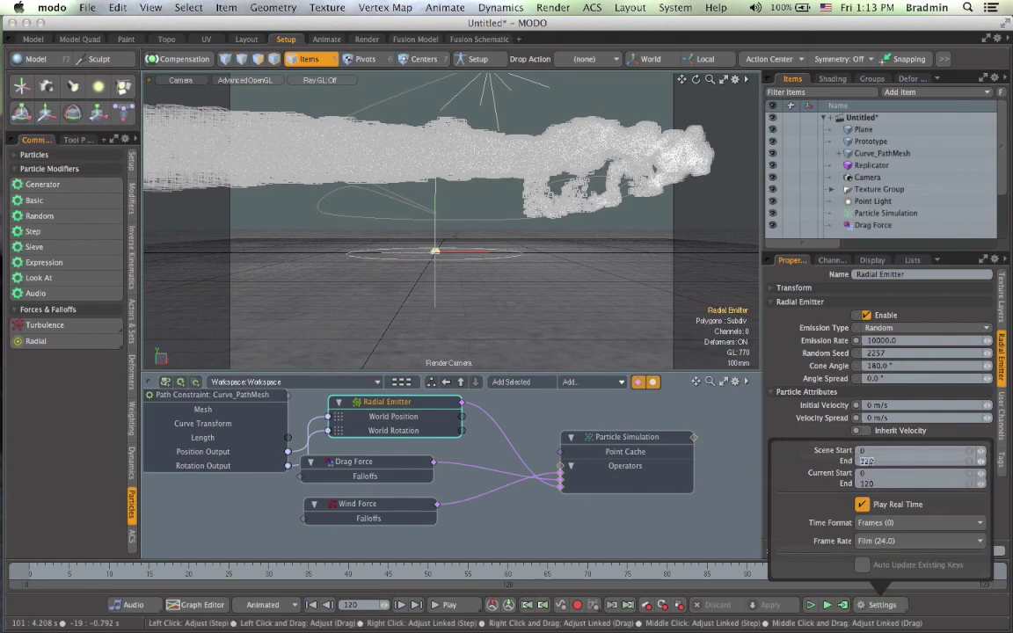
text(240)
key(Tab)
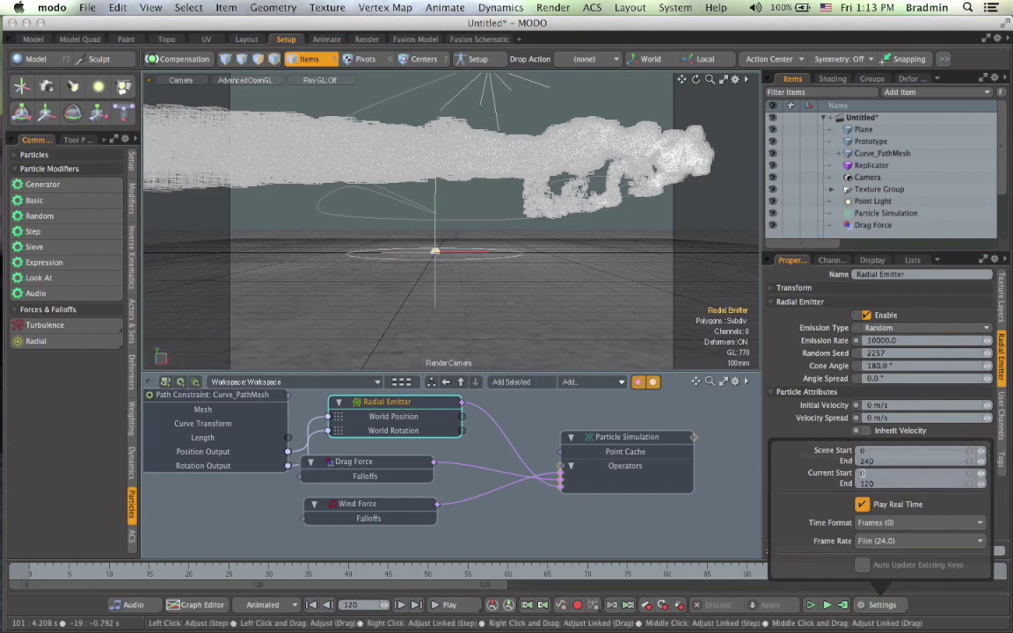
text(240)
key(Return)
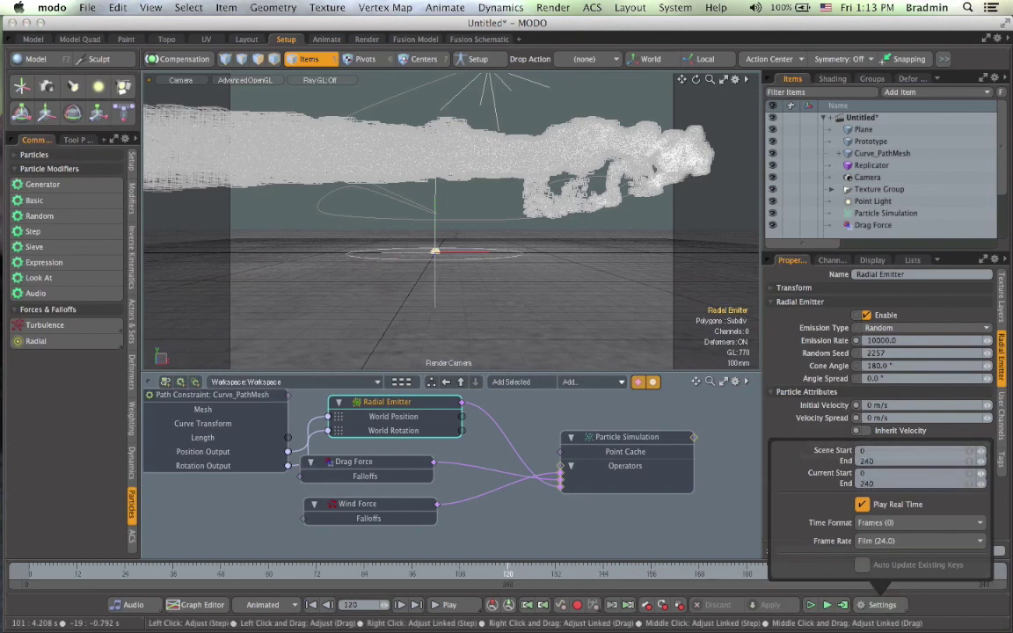
click(723, 415)
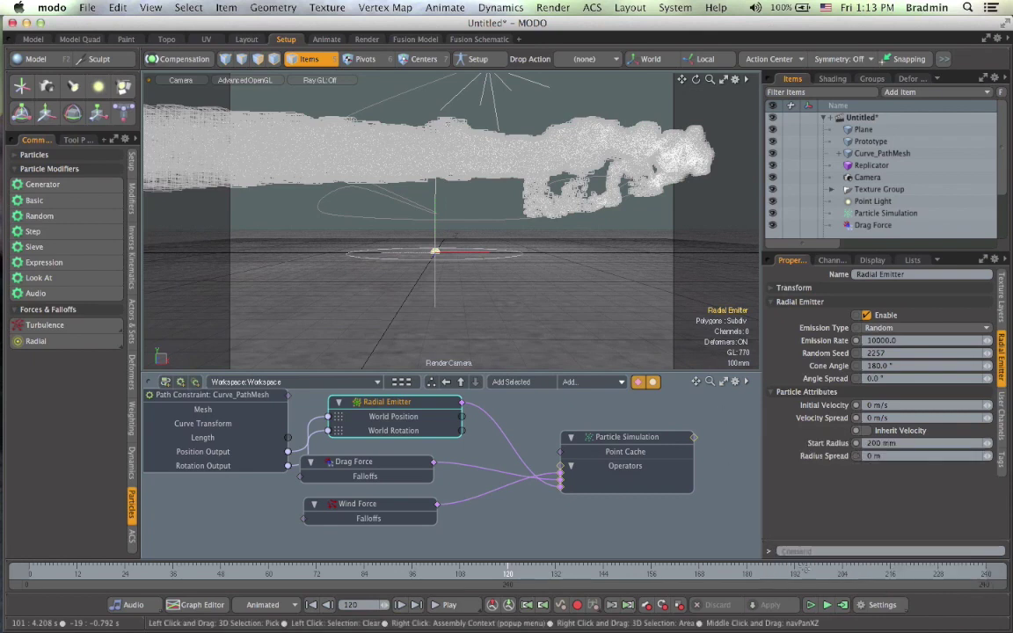
- Recompute the particle simulation for the extended timeline
click(842, 605)
click(740, 421)
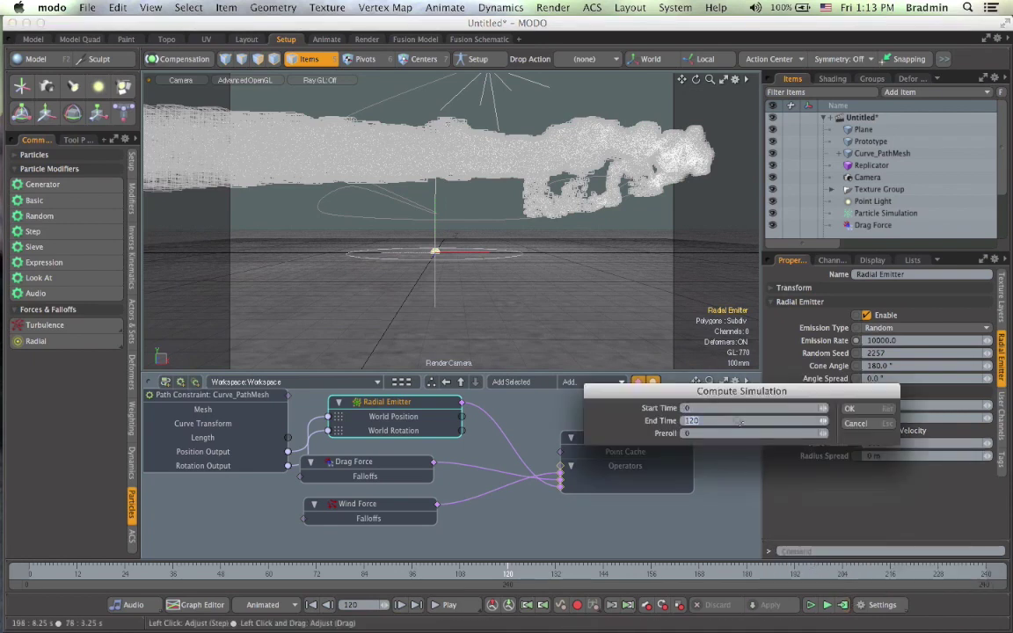
key(Return)
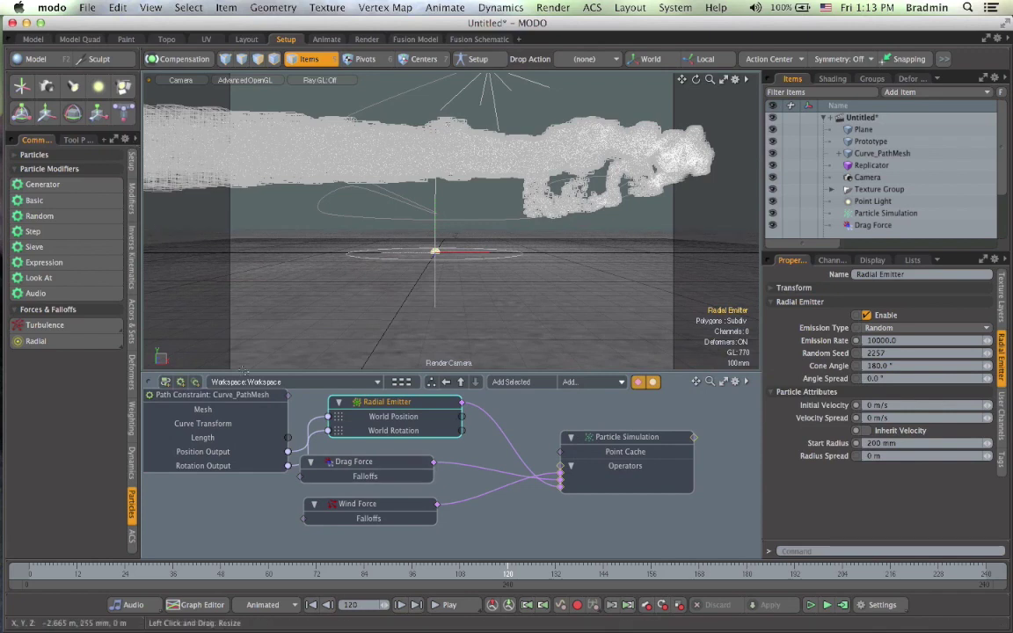
- Render frame 135 and compare the trail's lighting with the reference video around 4 seconds in Safari
click(512, 572)
drag(512, 572, 567, 577)
key(F9)
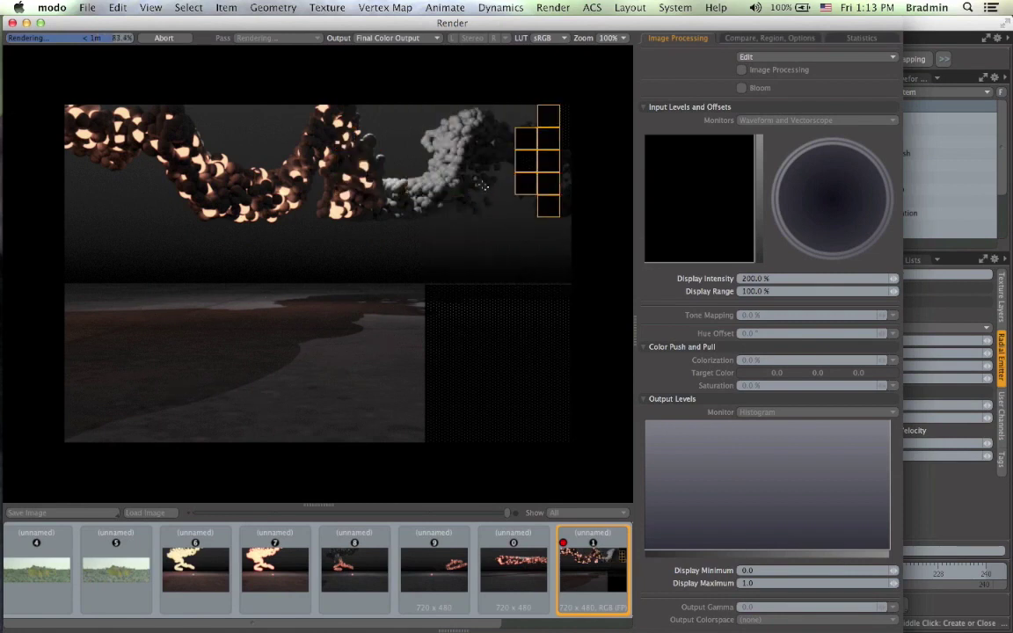
key(super+Tab)
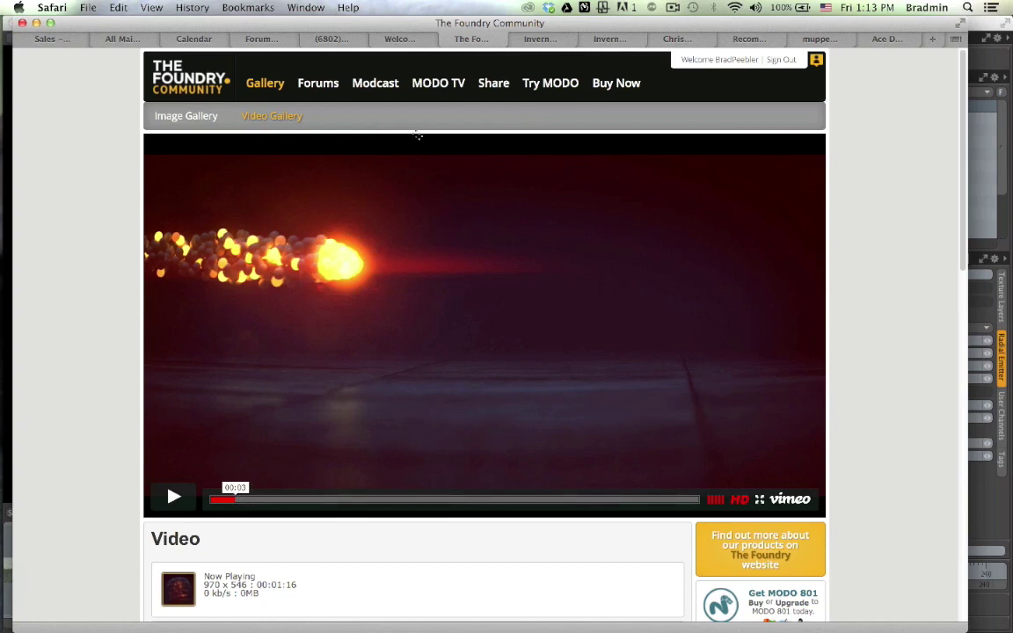
drag(236, 492, 238, 494)
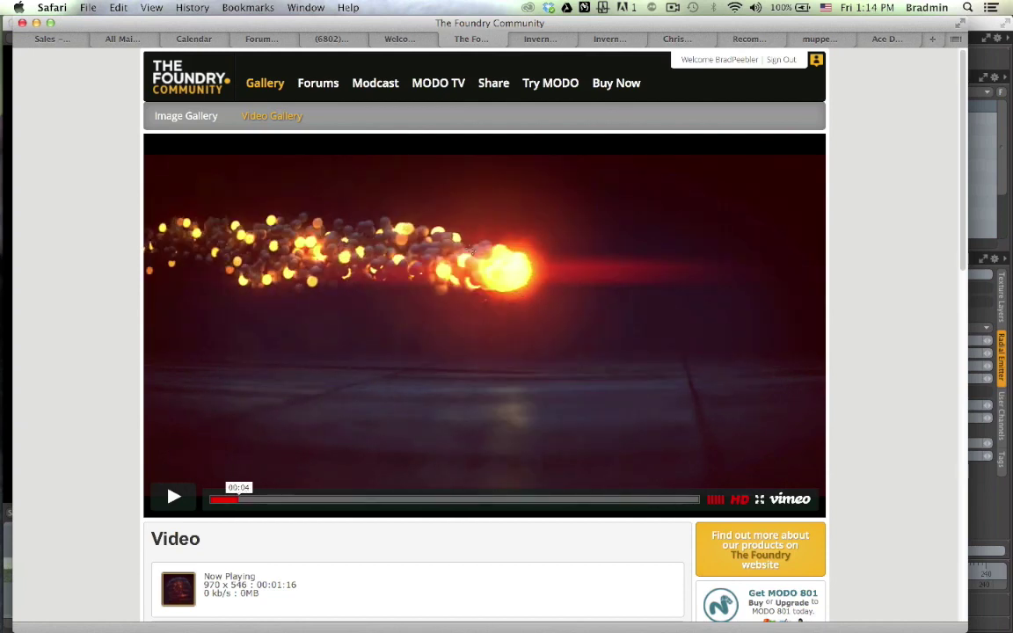
click(255, 492)
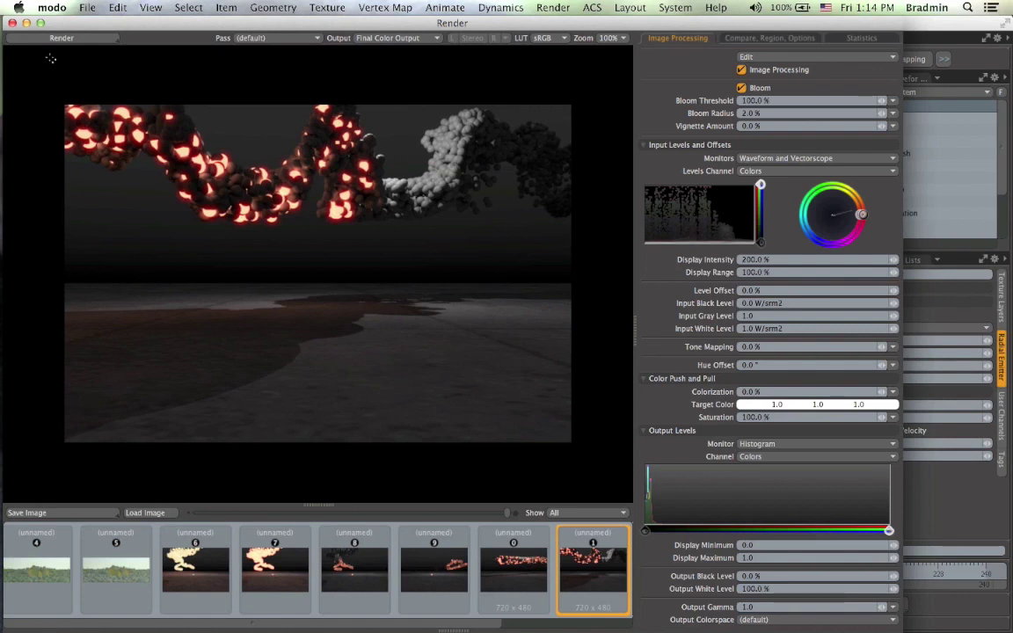
click(13, 22)
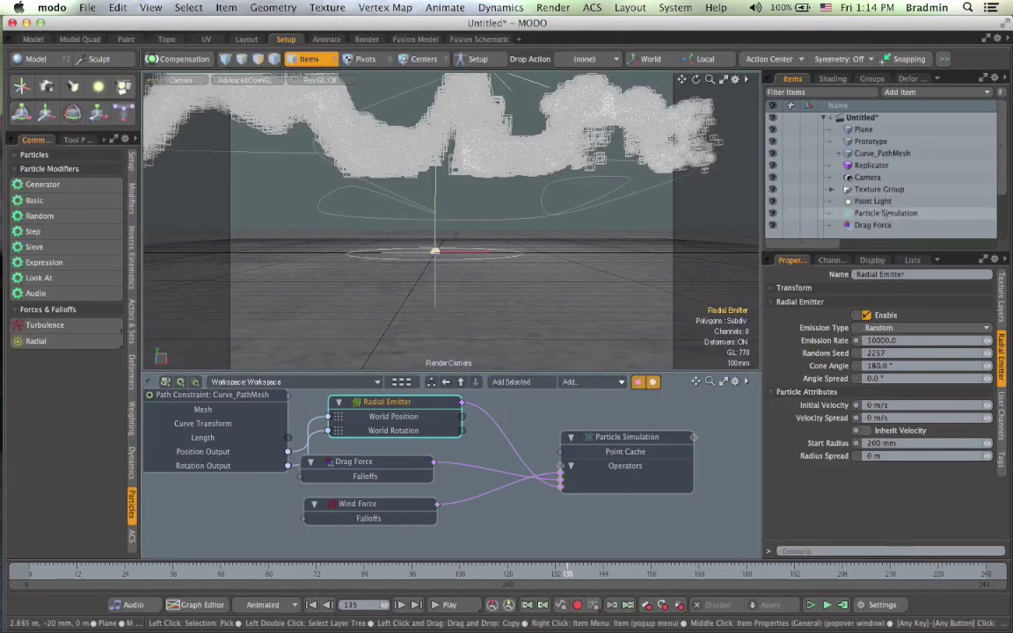
- Open the render preview and set the Point Light's radius to about 11.8 mm
click(874, 201)
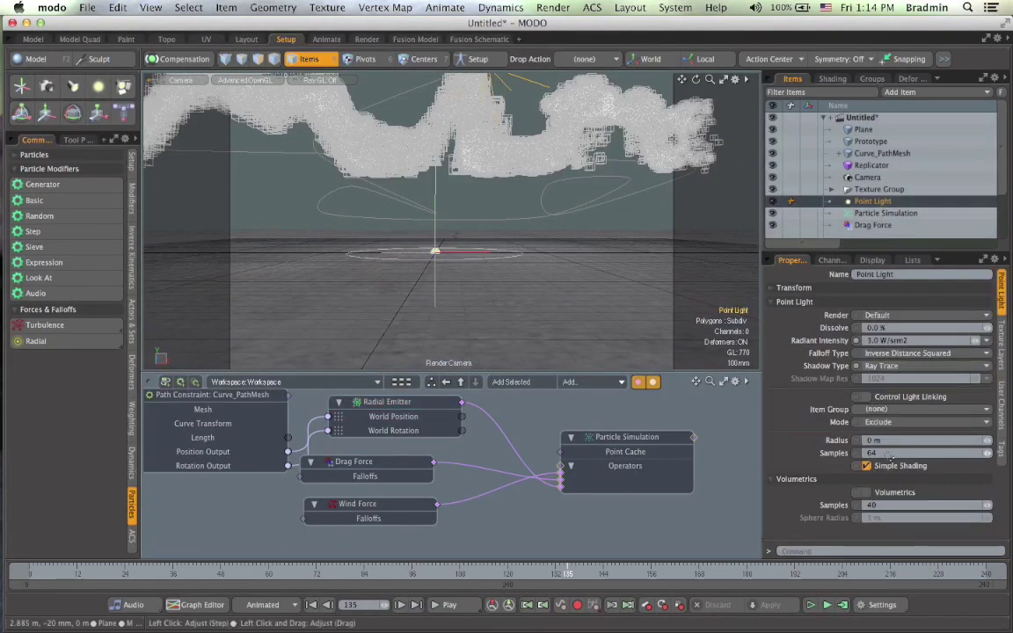
key(F8)
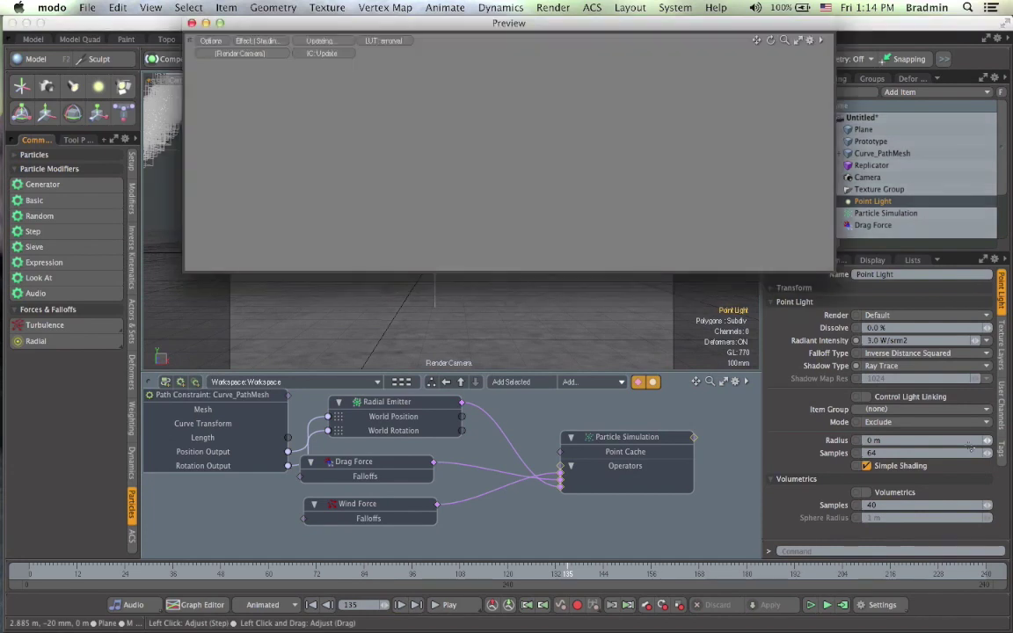
drag(987, 439, 993, 441)
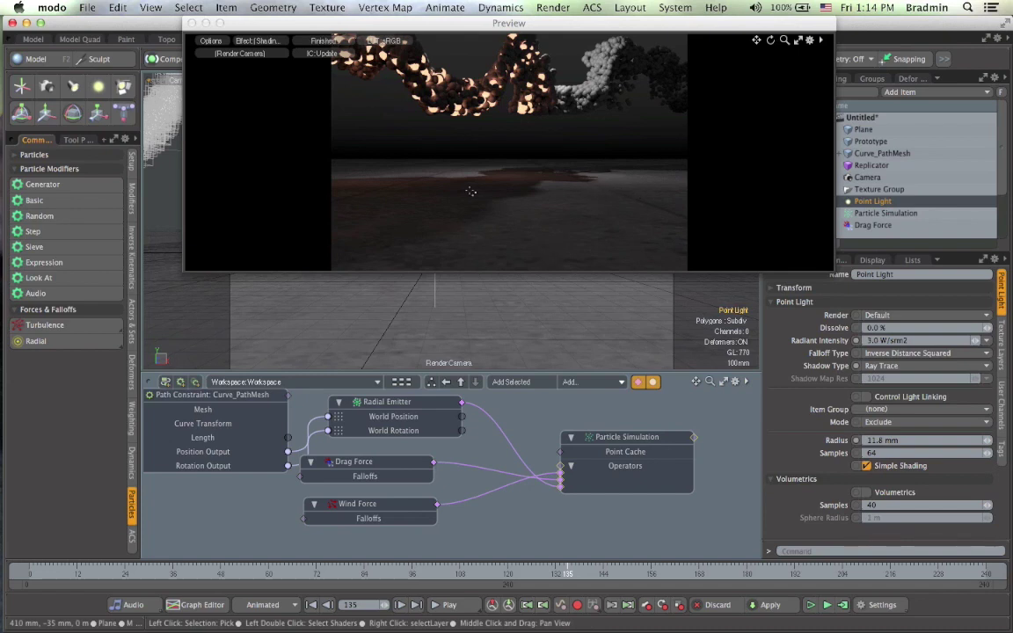
- Tint the Point Light's light material to a warm pink colour of 1.0, 0.53, 0.46
drag(508, 23, 361, 60)
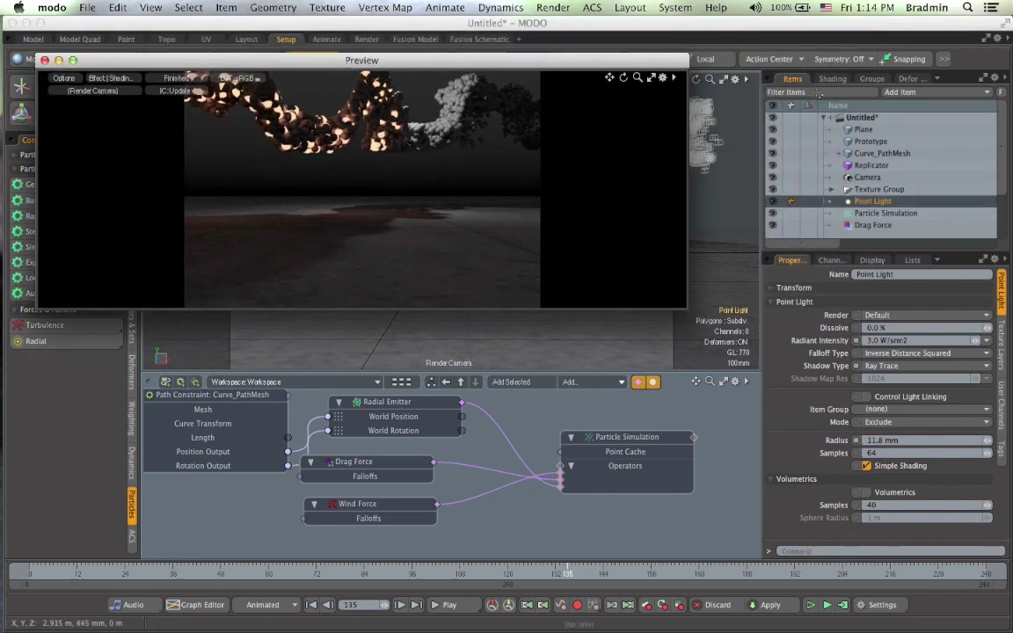
click(831, 78)
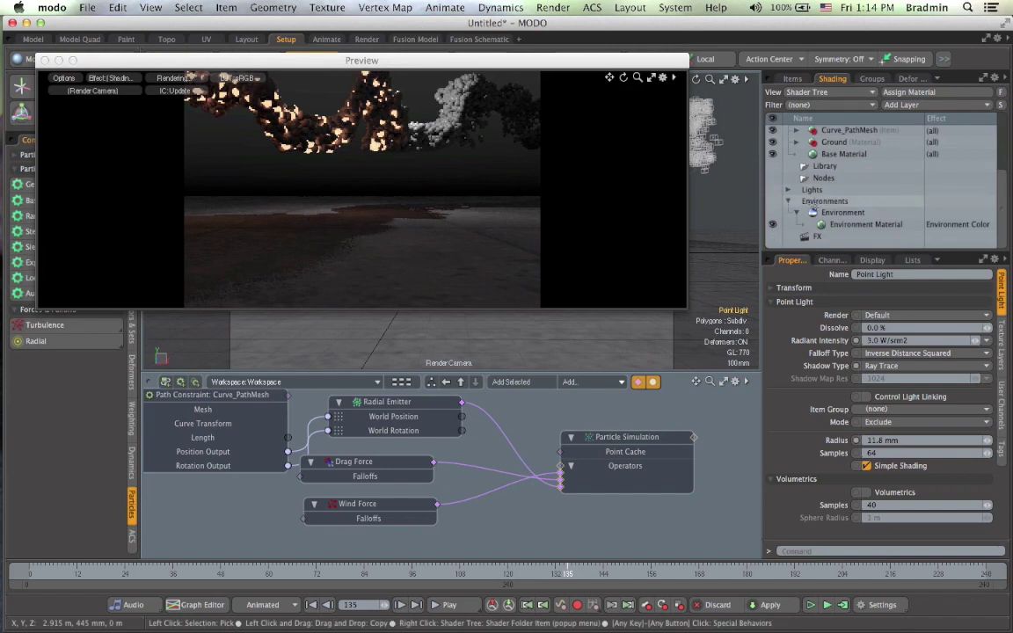
click(787, 189)
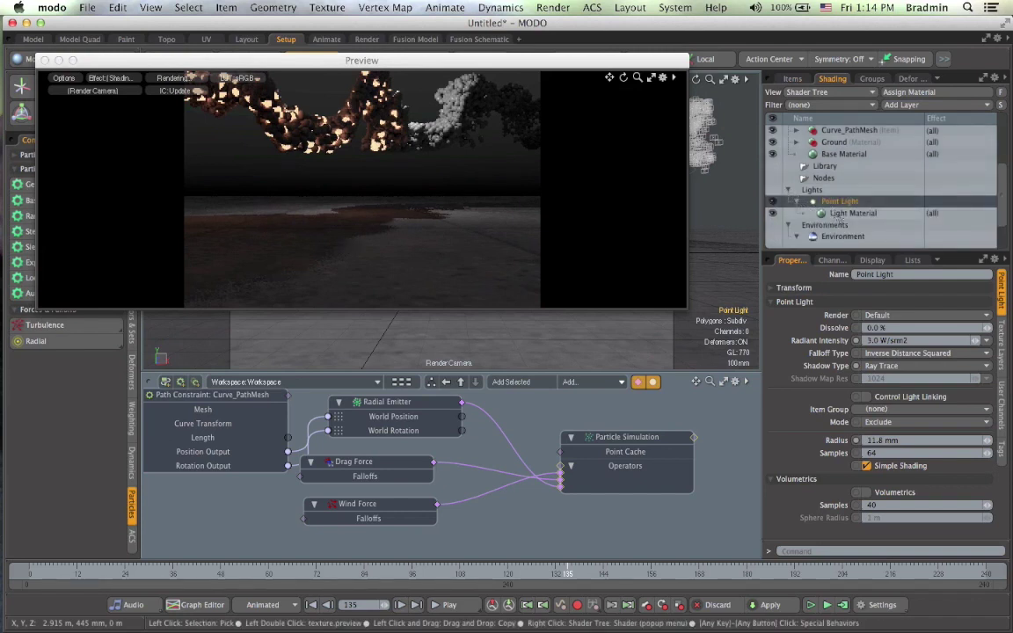
click(851, 213)
click(927, 352)
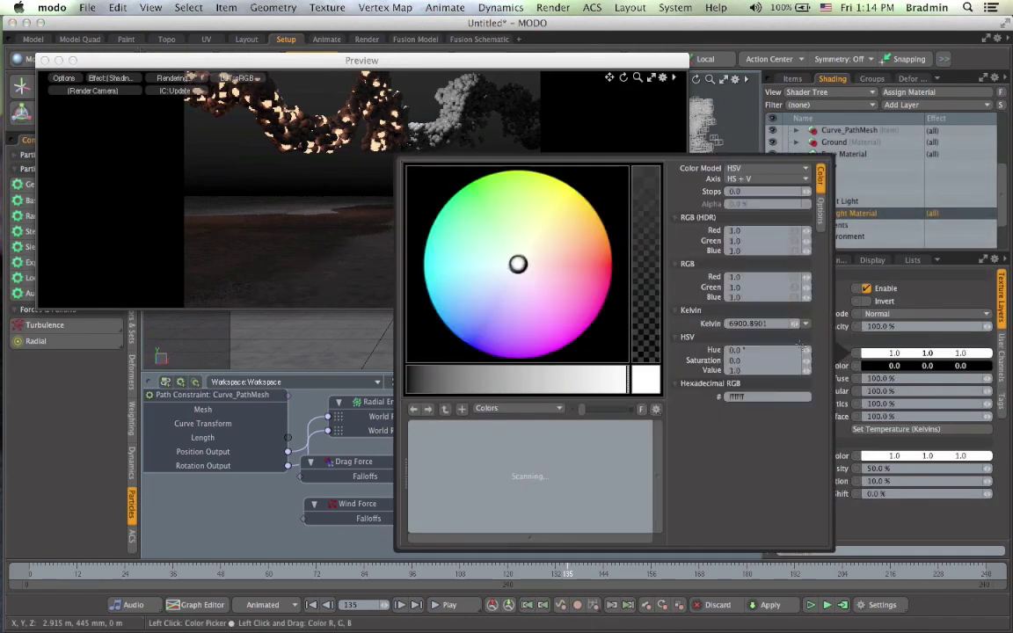
drag(517, 264, 568, 256)
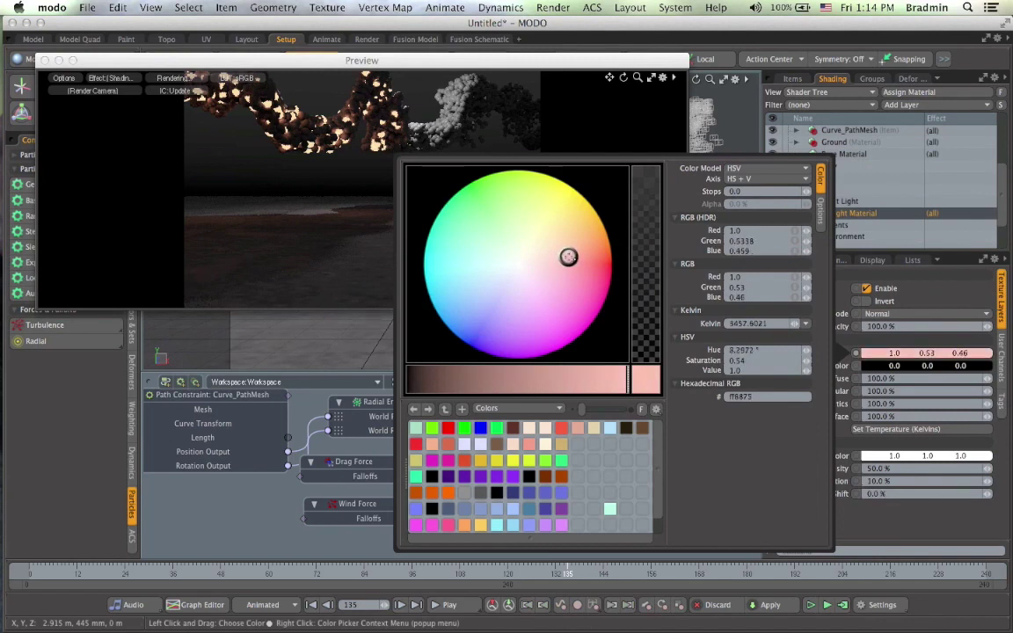
click(341, 276)
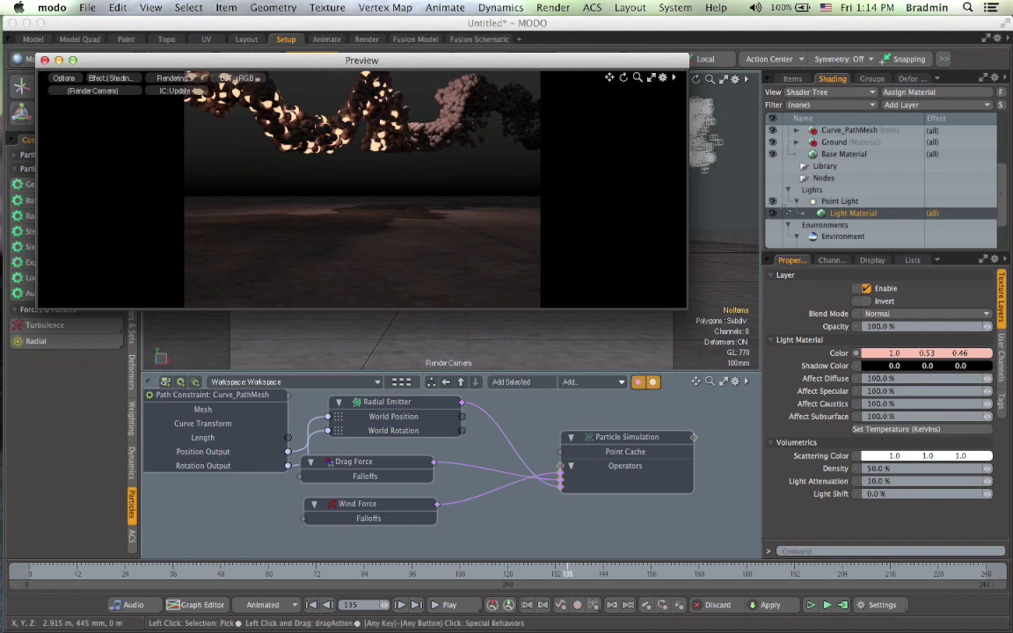
- Enable both depth of field and motion blur in the render camera's effects
scroll(831, 174, up, 3)
scroll(831, 174, down, 5)
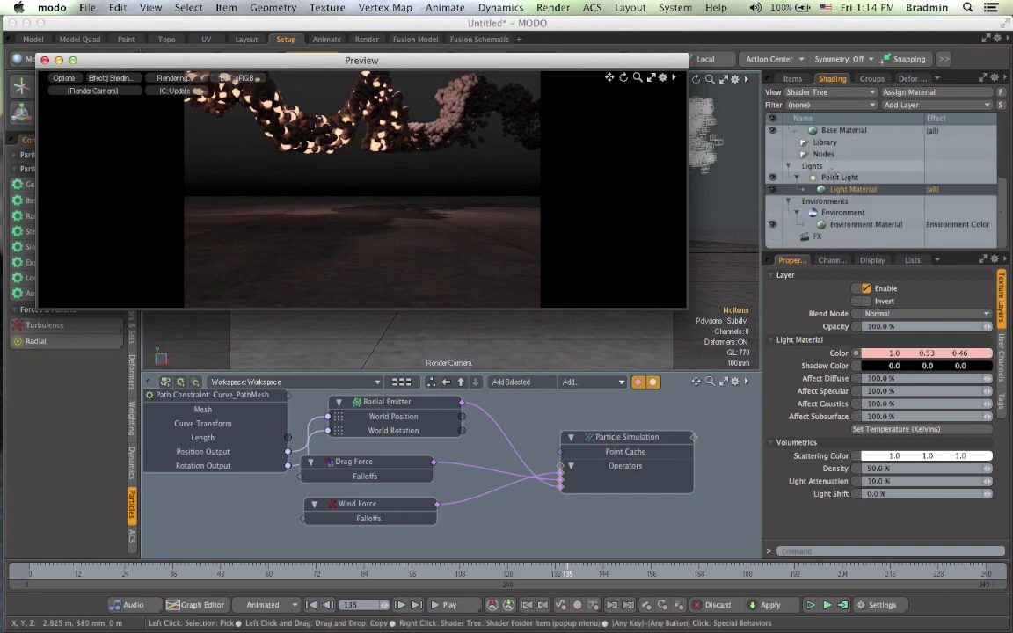
scroll(804, 141, up, 5)
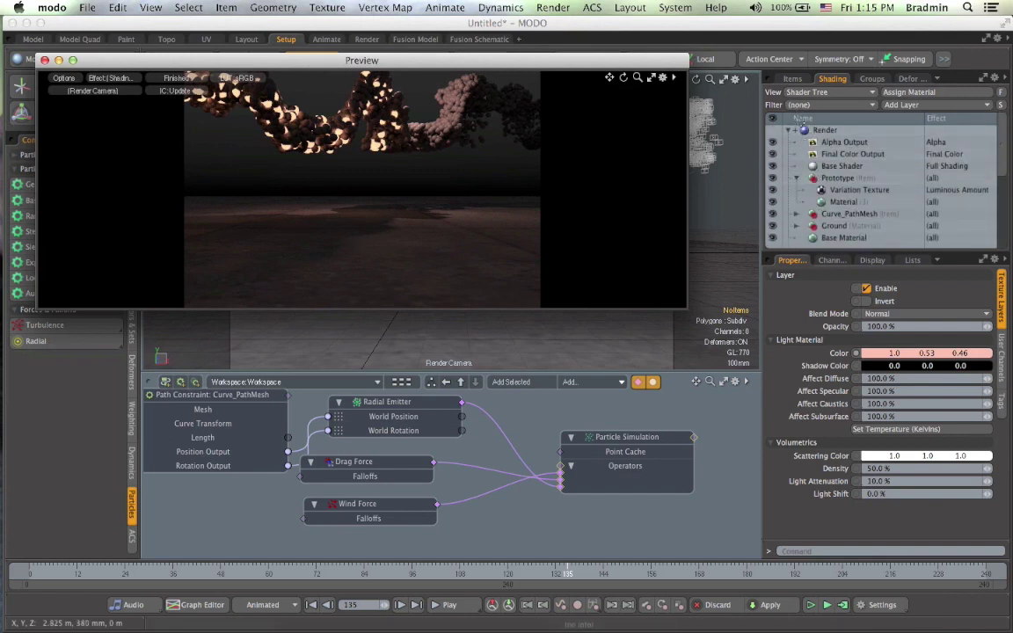
click(804, 132)
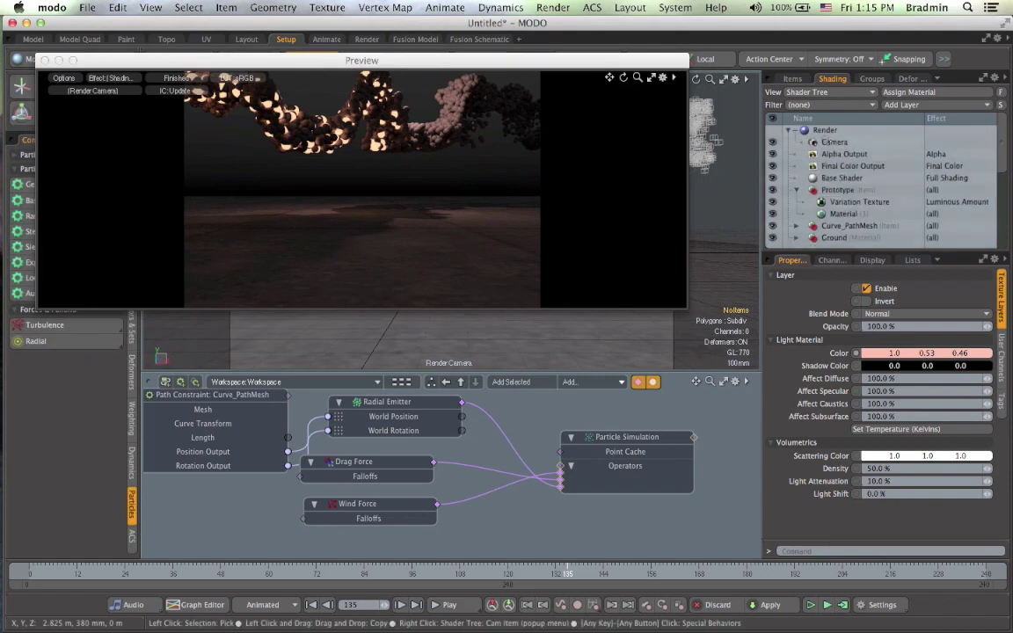
click(827, 142)
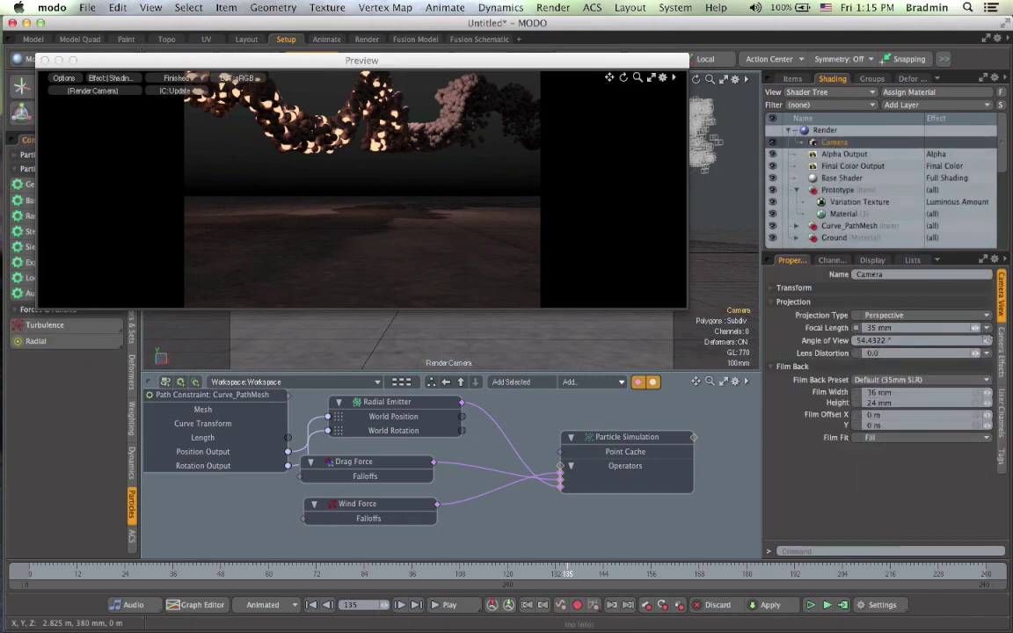
click(1001, 347)
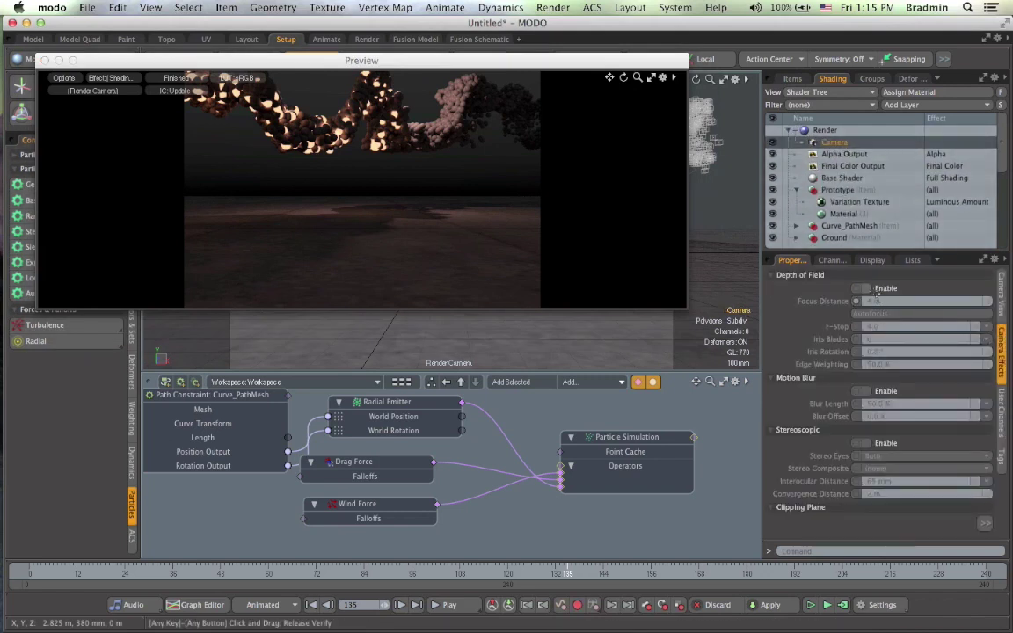
click(866, 289)
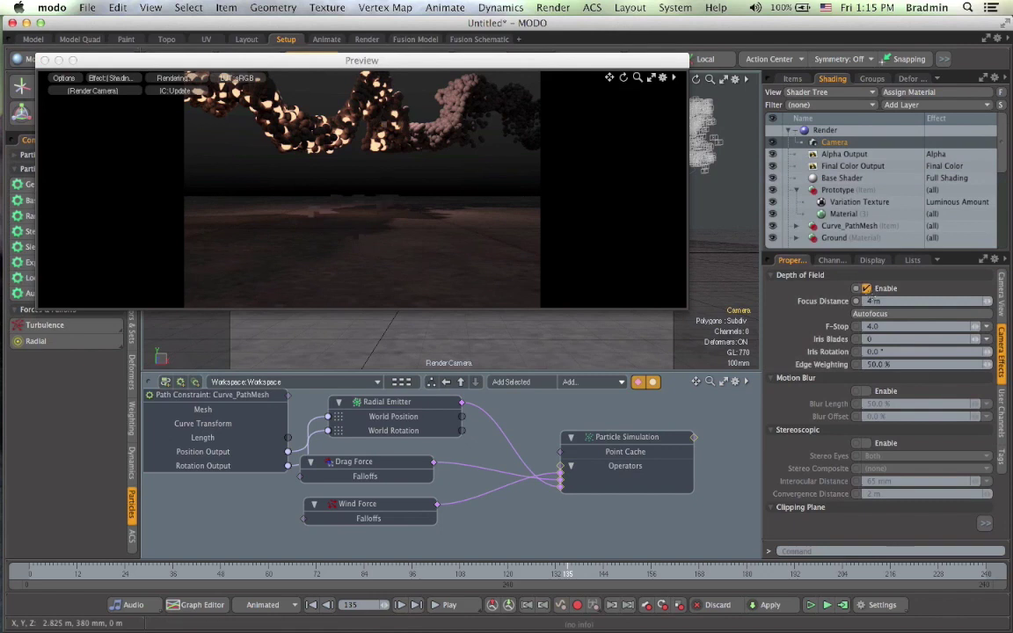
click(866, 390)
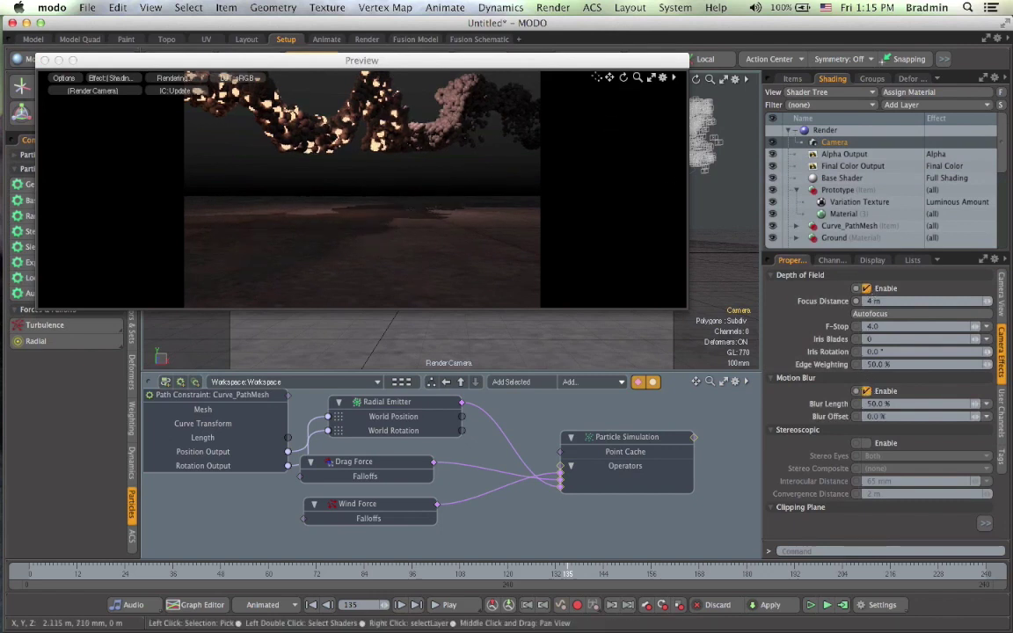
- Switch to the Render layout and show the camera and the particle trail in a perspective 3D view
drag(595, 63, 619, 133)
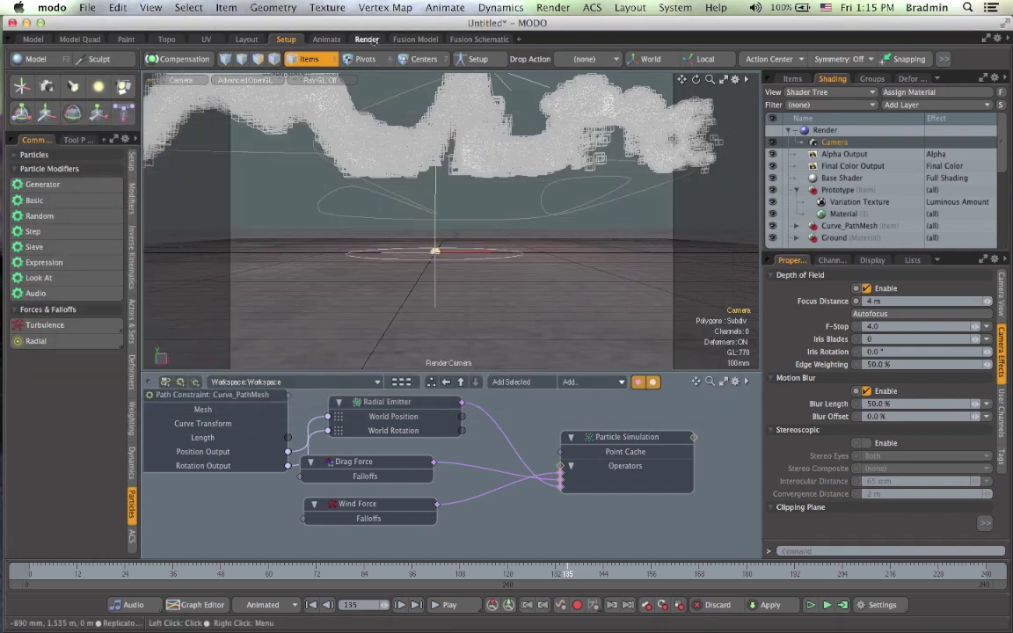
click(366, 39)
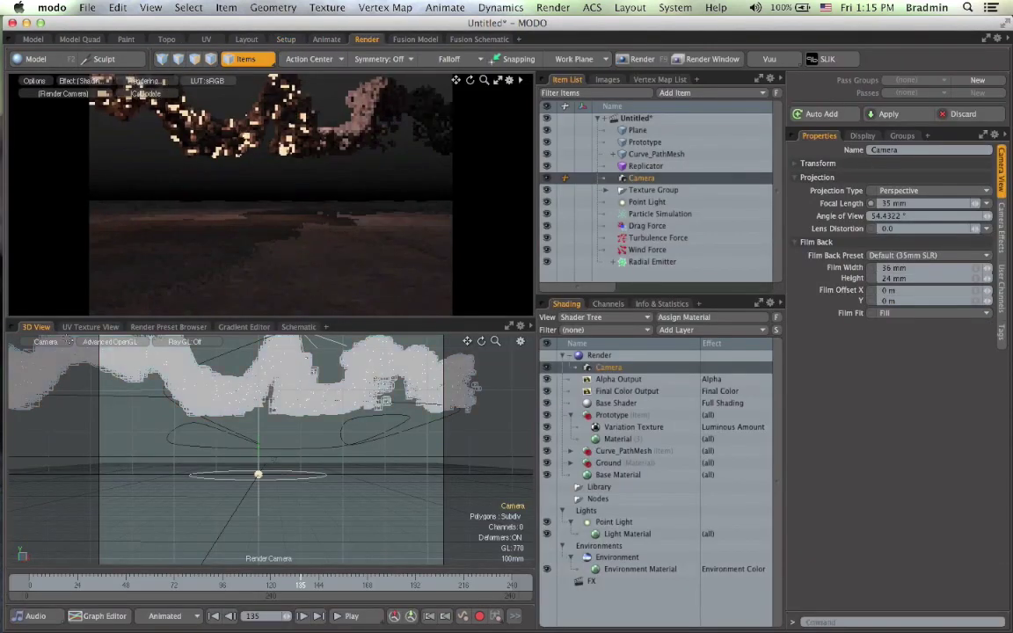
click(46, 341)
click(68, 328)
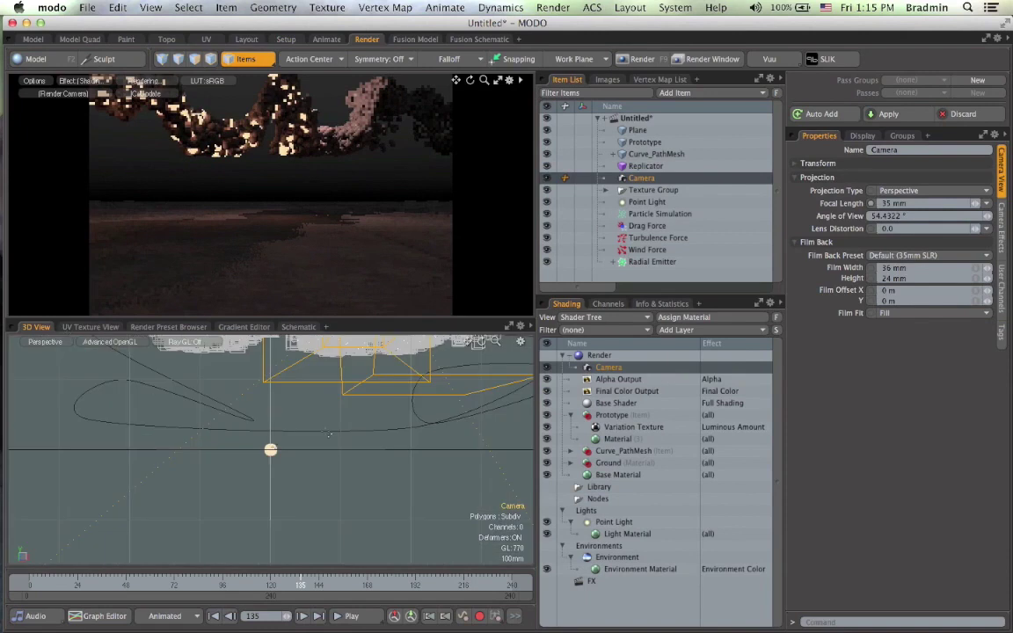
key(a)
alt+drag(327, 464, 272, 453)
key(y)
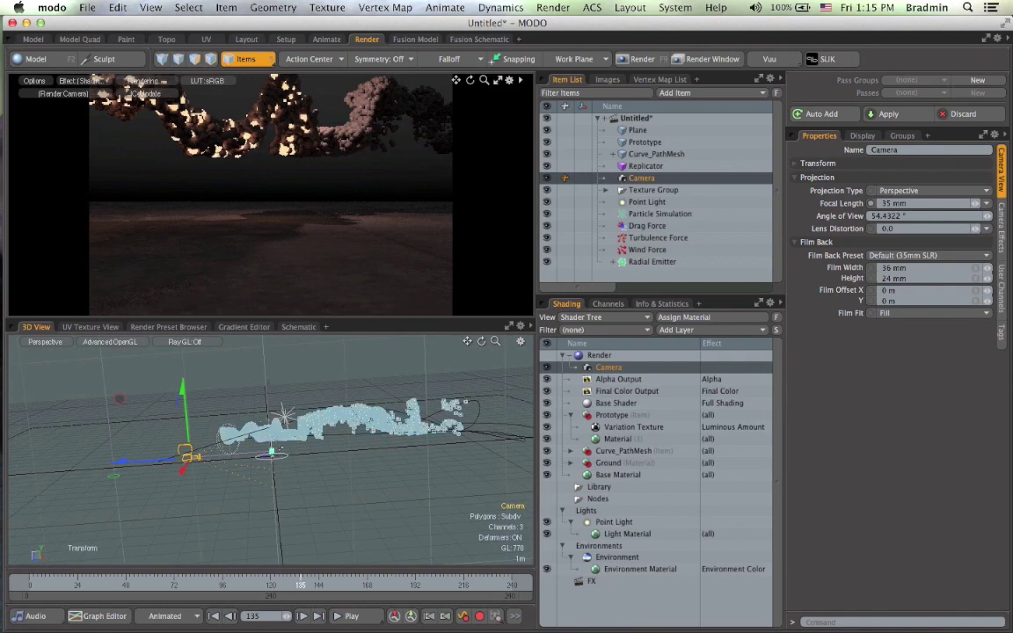
key(space)
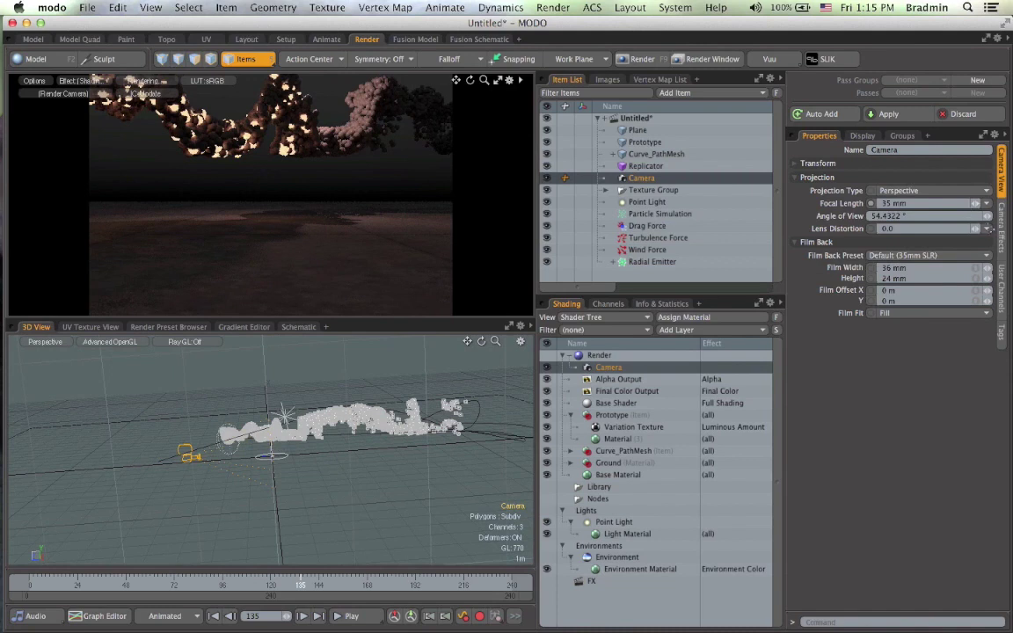
- Lower the camera's depth-of-field f-stop to 1.0
click(1001, 226)
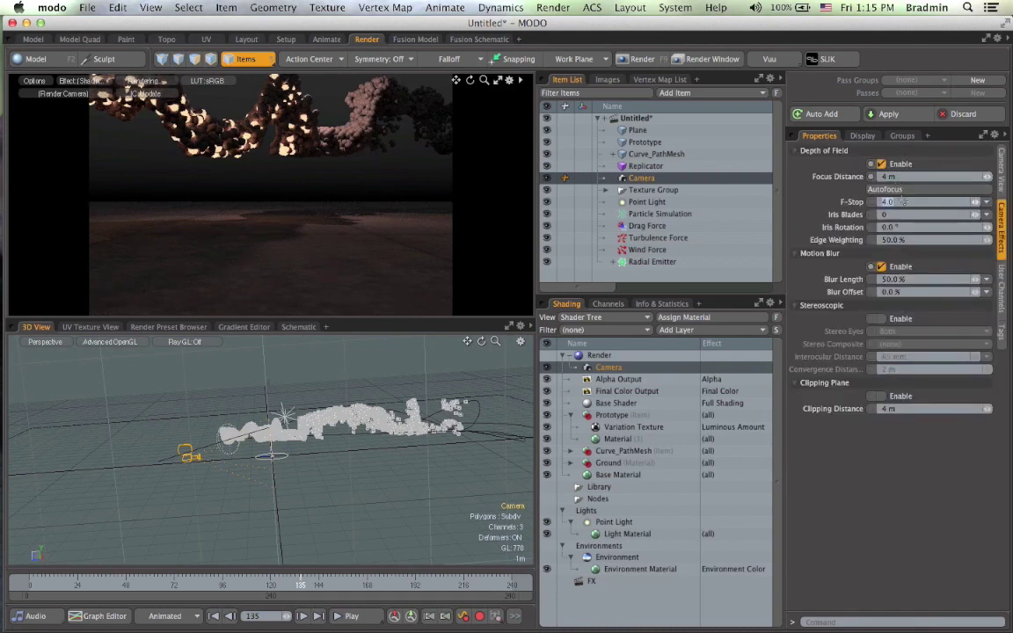
text(2)
key(Return)
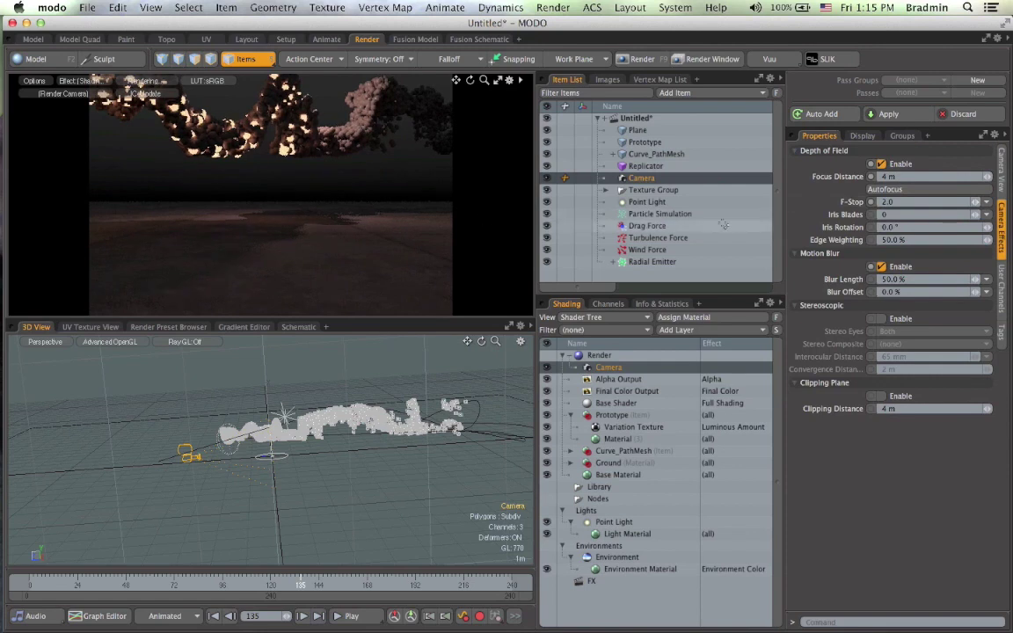
text(1)
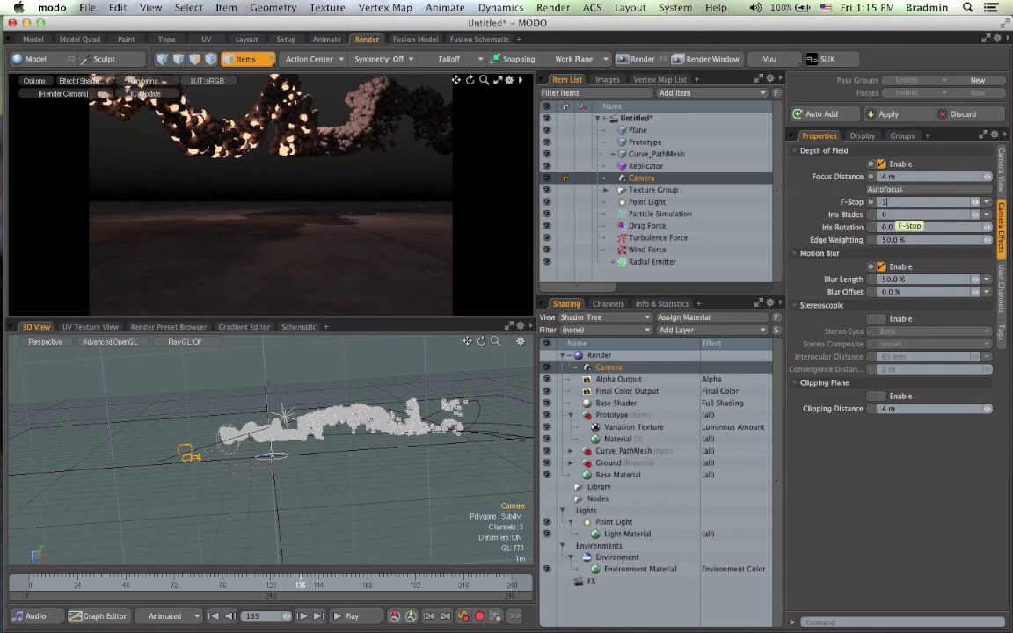
key(Return)
- Go to frame 88 and extend the camera's focus distance to about 7.765 m by moving its focus target
drag(300, 585, 204, 585)
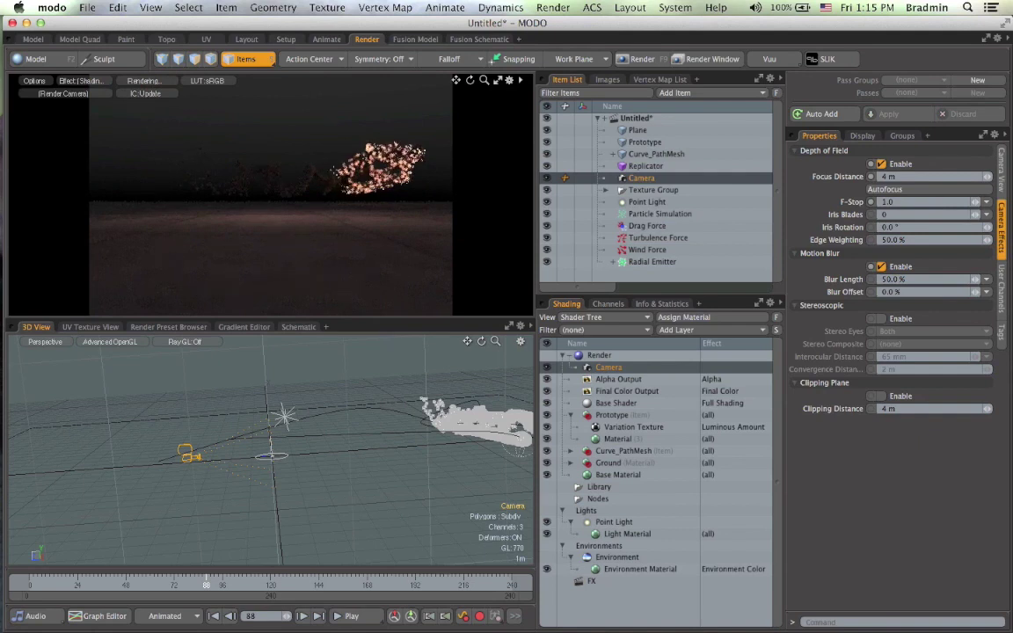
key(y)
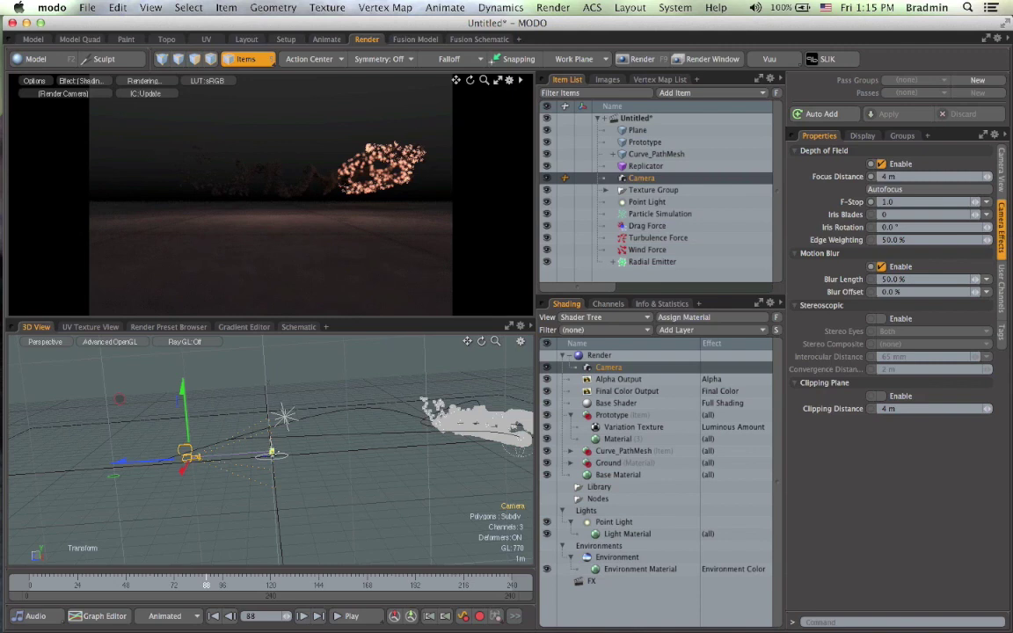
drag(271, 452, 351, 445)
key(q)
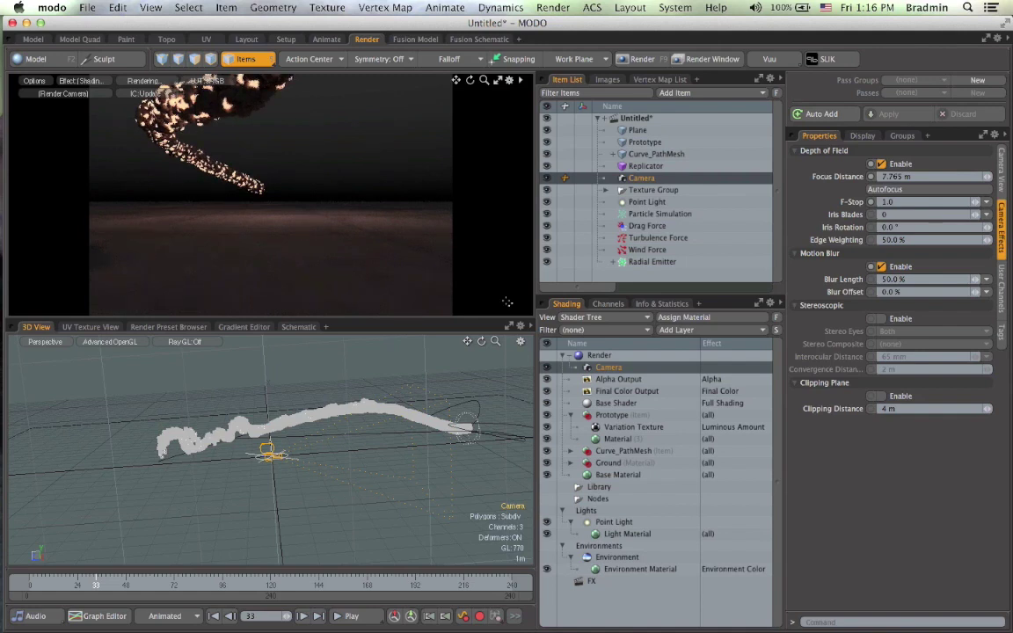
- Render frame 119 with the camera effects and check its render statistics
mouse_move(282, 588)
mouse_down()
mouse_move(392, 594)
mouse_move(250, 594)
mouse_move(341, 594)
mouse_move(271, 594)
mouse_up()
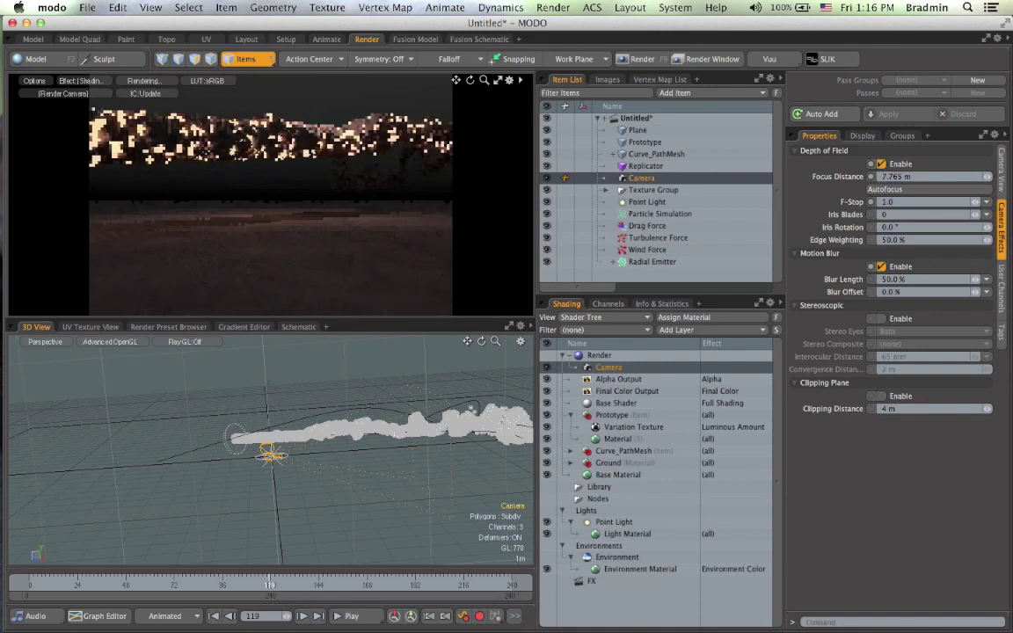
key(F9)
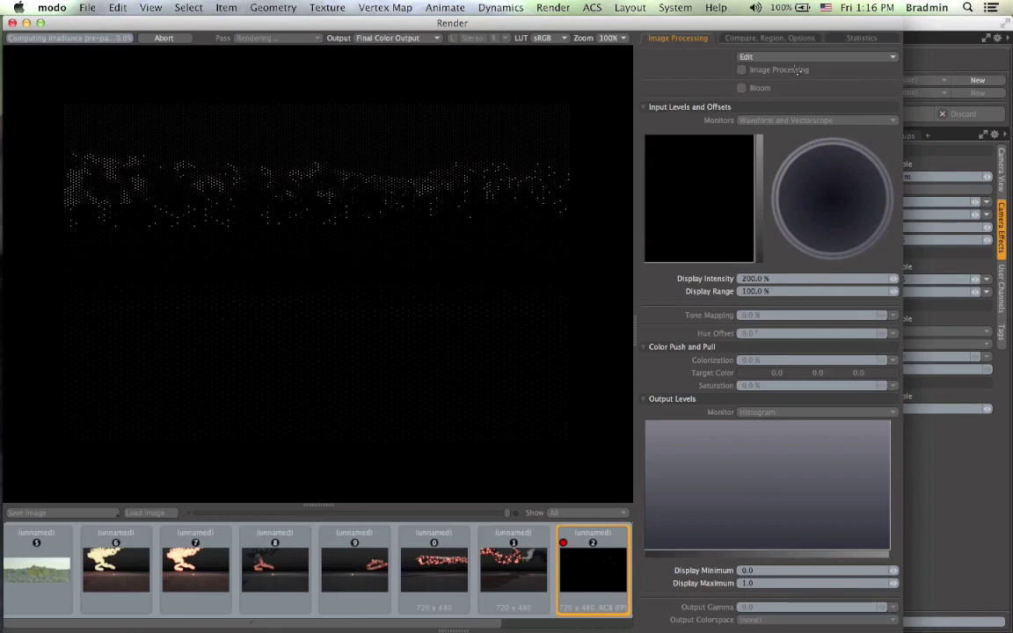
click(858, 38)
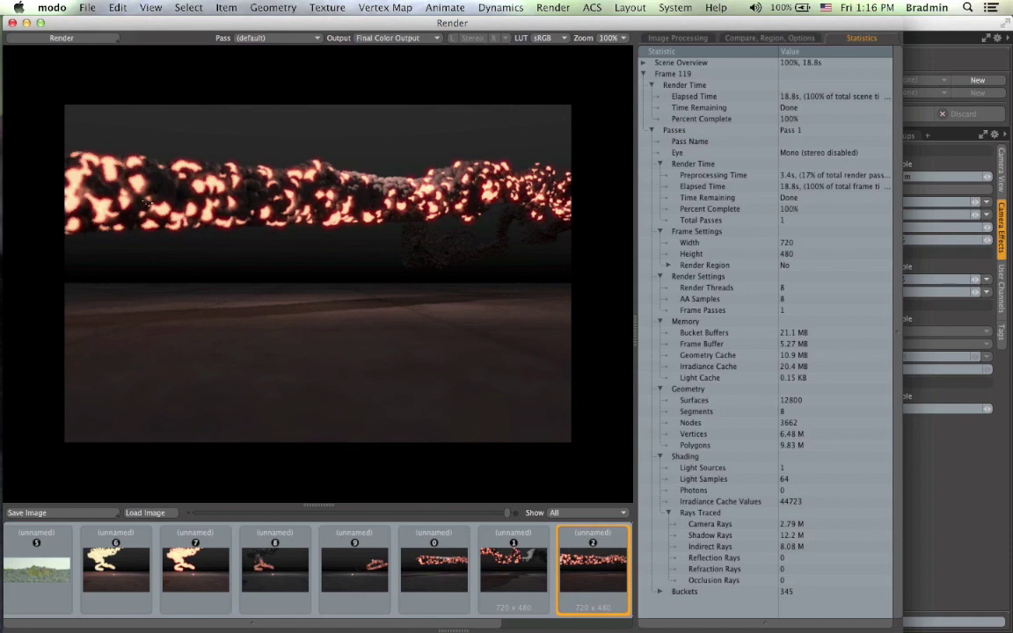
click(13, 22)
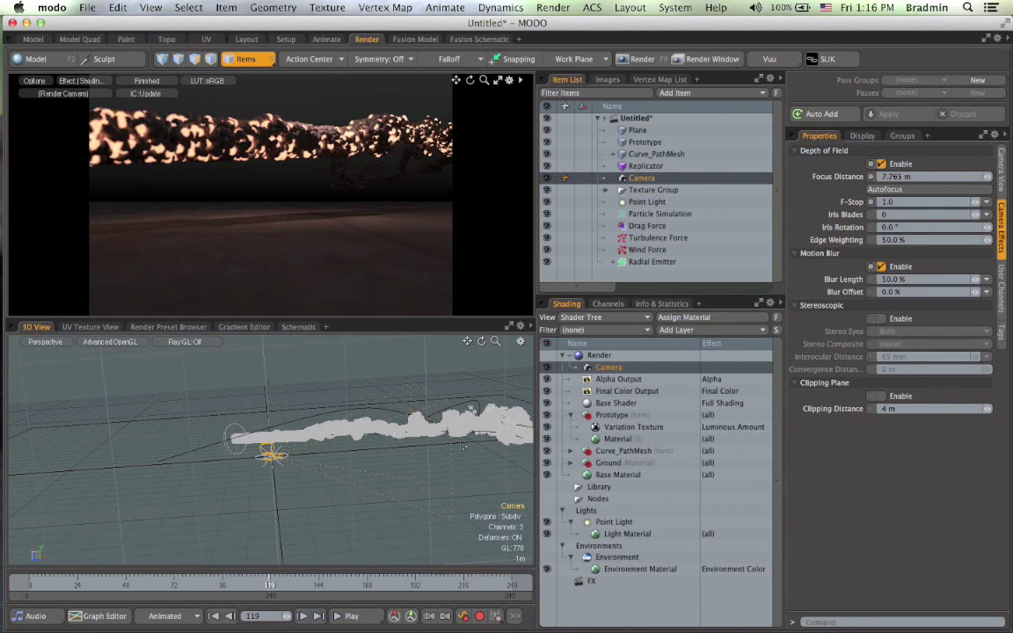
- Select one edge on the far loop of Curve_PathMesh and raise it with the Transform tool
alt+drag(453, 429, 361, 426)
click(325, 431)
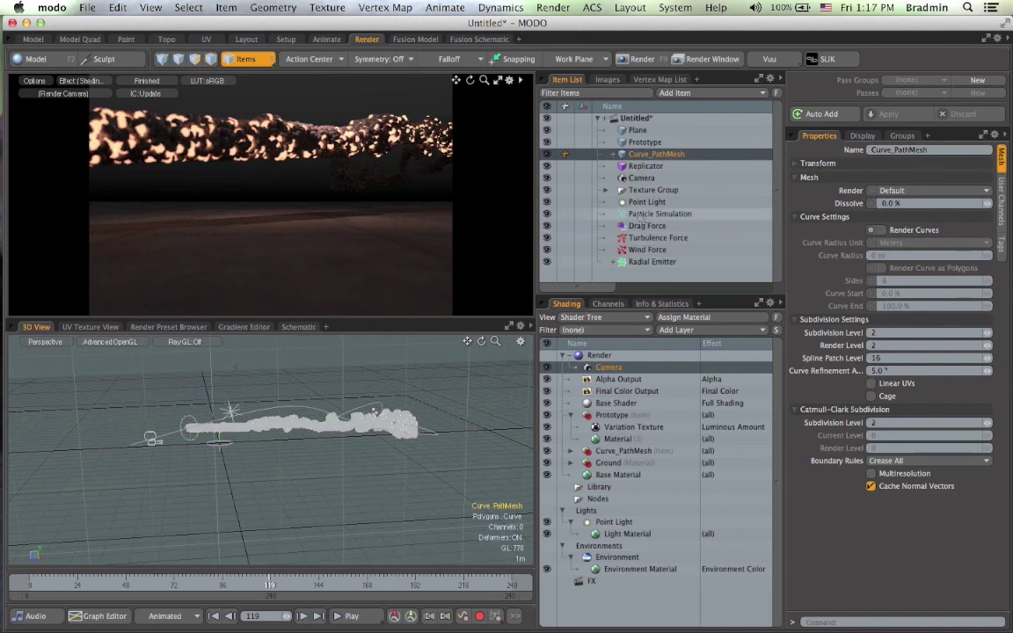
key(3)
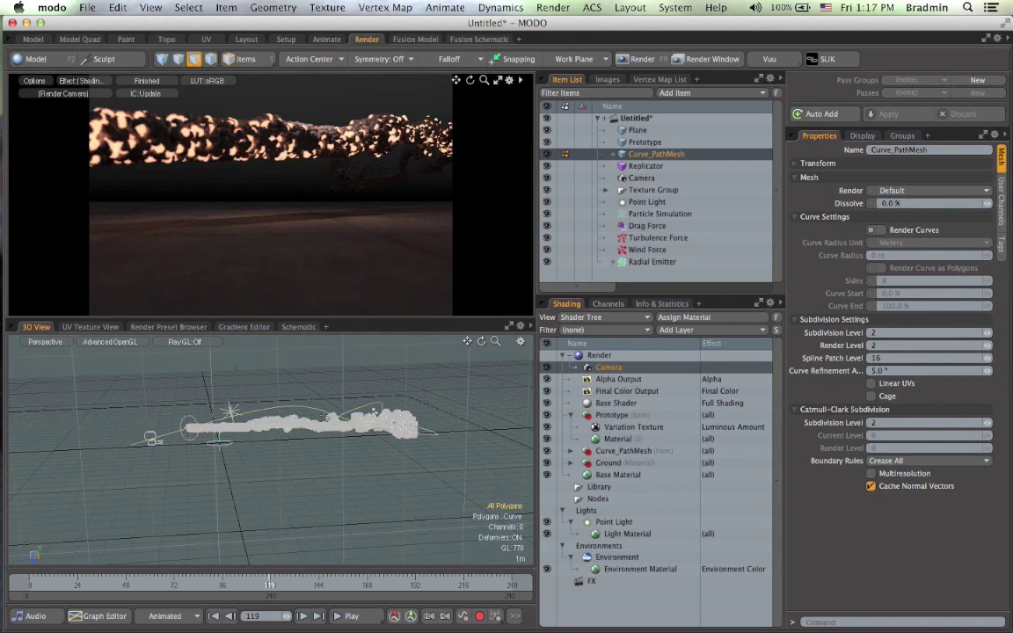
key(space)
key(space)
key(1)
alt+drag(352, 374, 361, 512)
key(2)
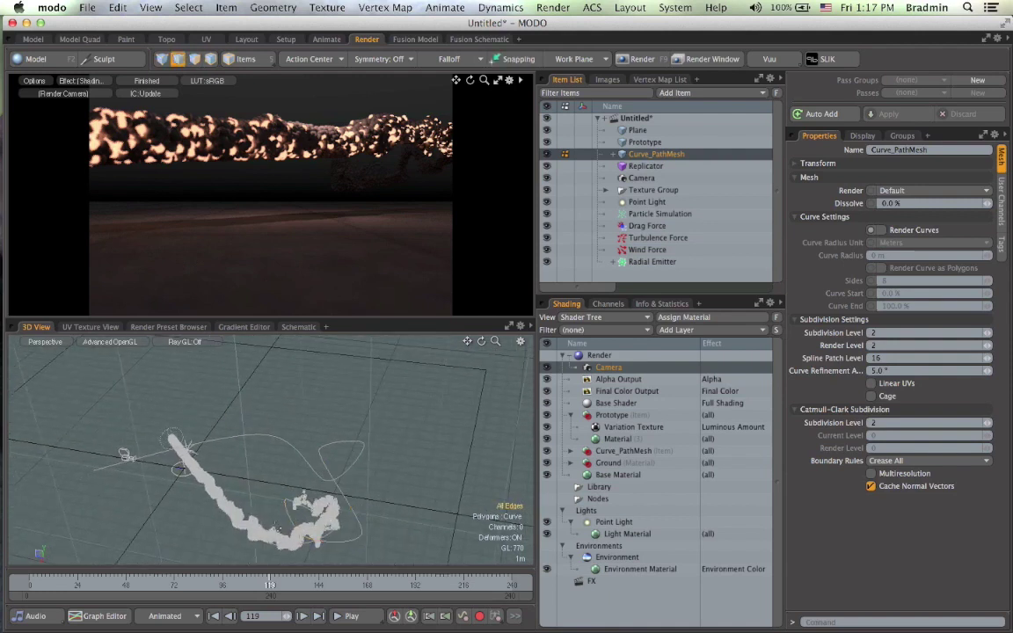
click(361, 508)
key(y)
alt+drag(360, 501, 365, 332)
key(space)
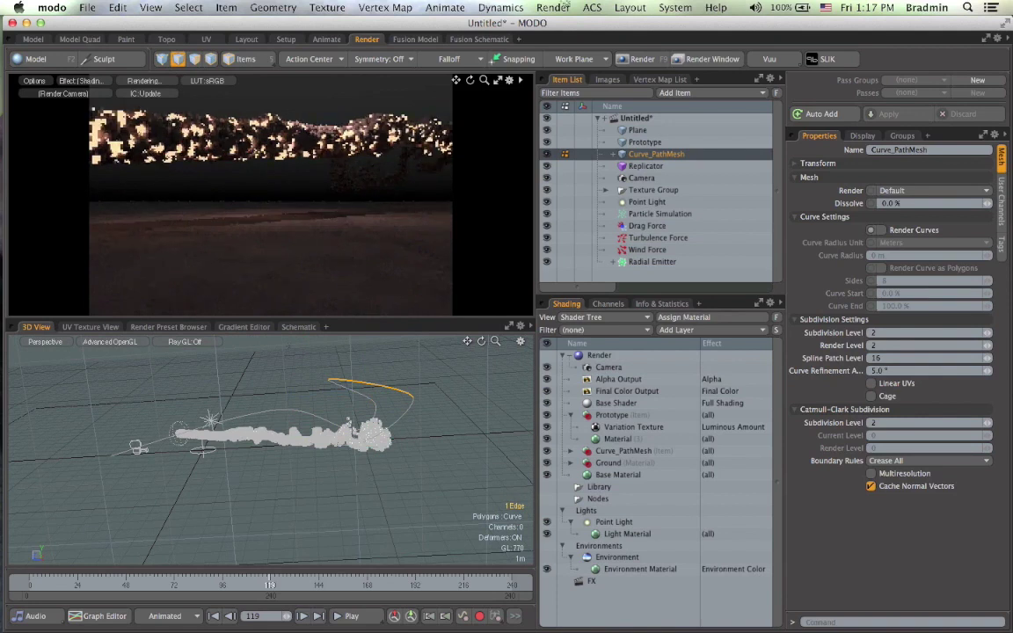
- Recompute the particle simulation from frame 0 to 240 with a preroll of 0
click(501, 7)
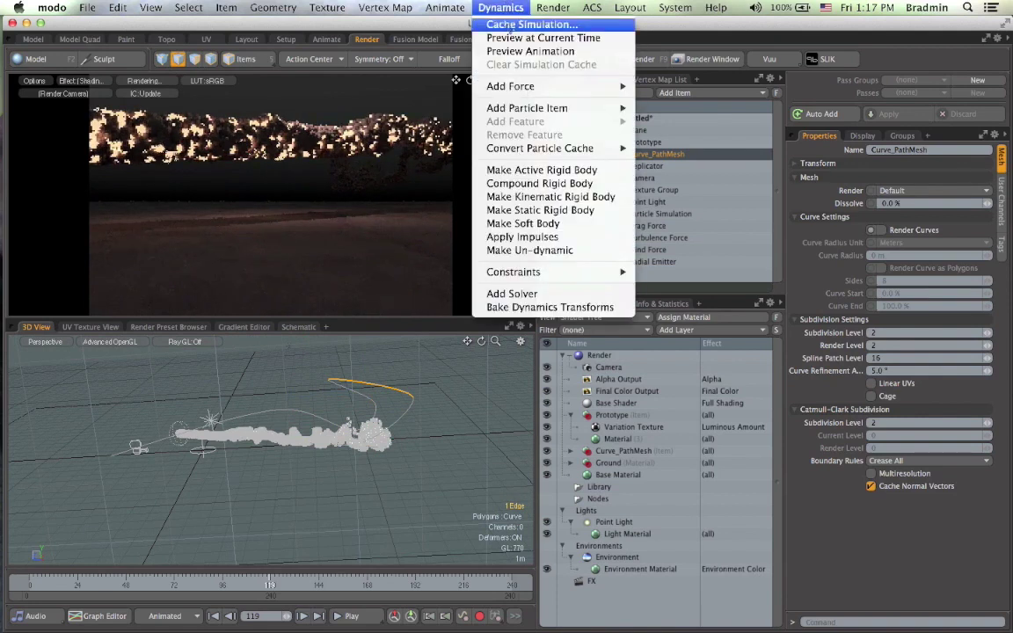
click(527, 25)
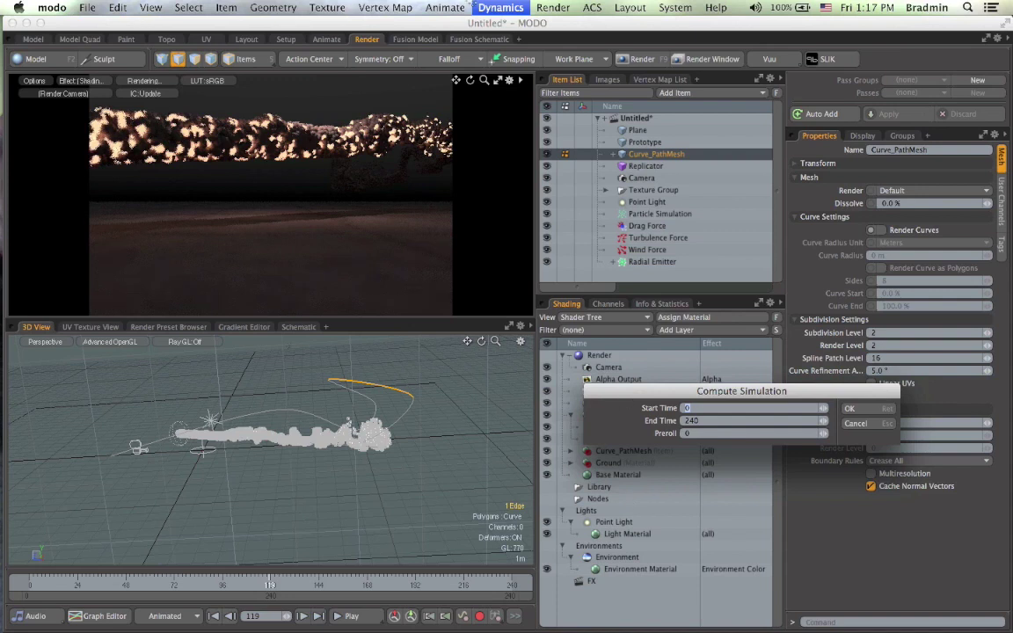
key(Return)
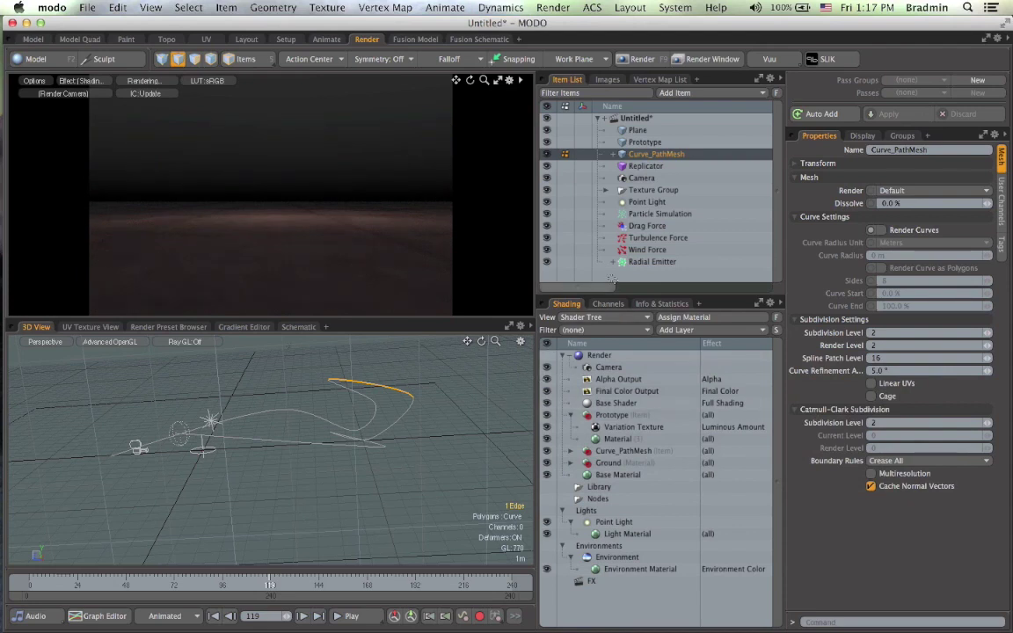
- Key the Radial Emitter's emission rate at 10000 on frame 119 and at 0 on frame 120
click(655, 263)
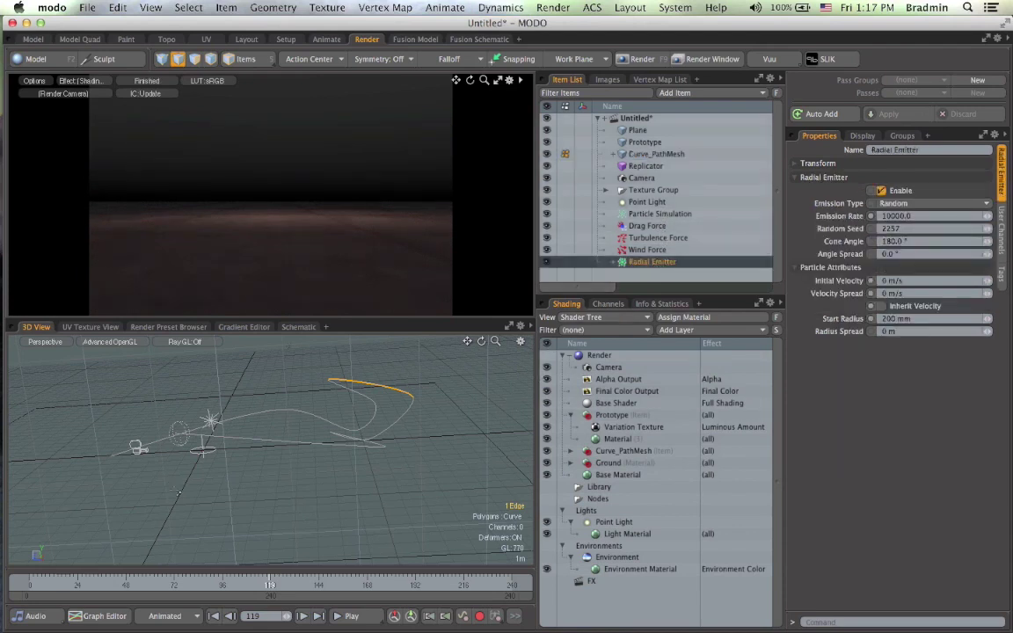
mouse_move(270, 585)
mouse_down()
mouse_move(189, 585)
mouse_move(275, 585)
mouse_up()
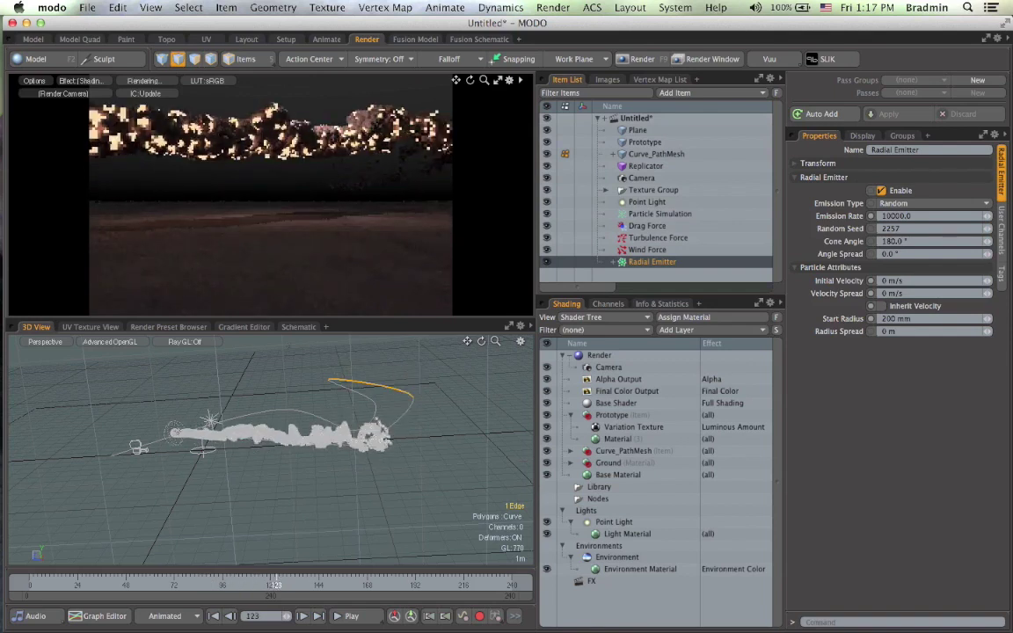
mouse_move(276, 585)
mouse_down()
mouse_move(346, 591)
mouse_move(273, 585)
mouse_up()
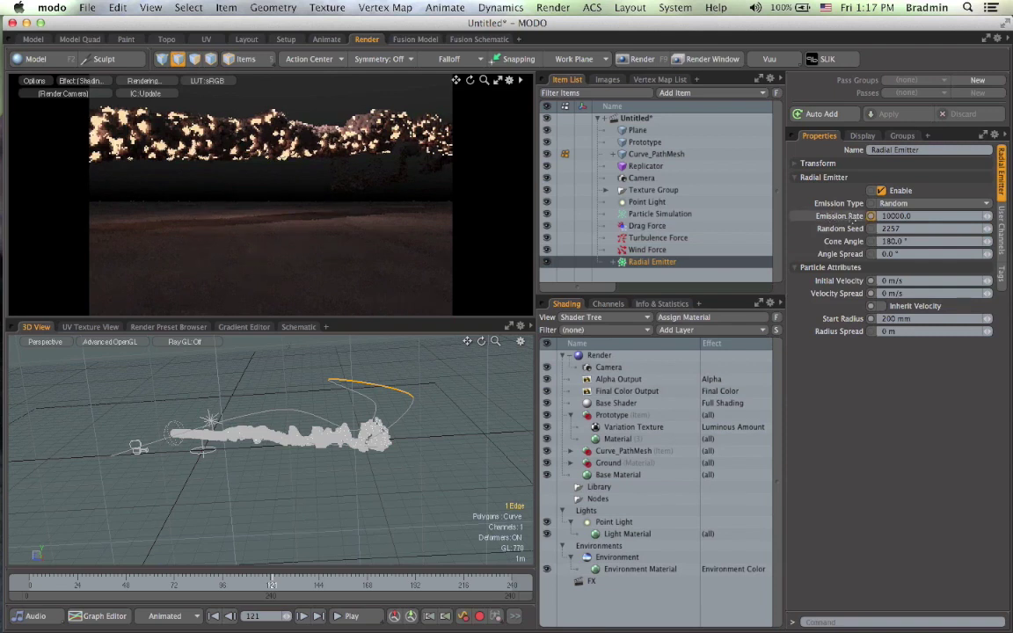
mouse_move(871, 216)
drag(271, 585, 269, 585)
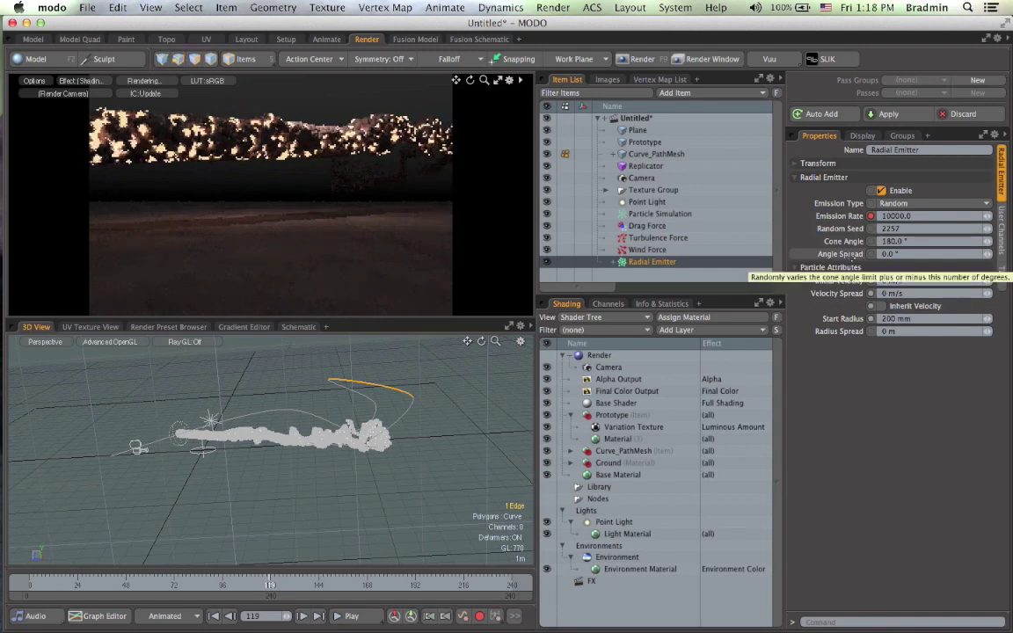
key(5)
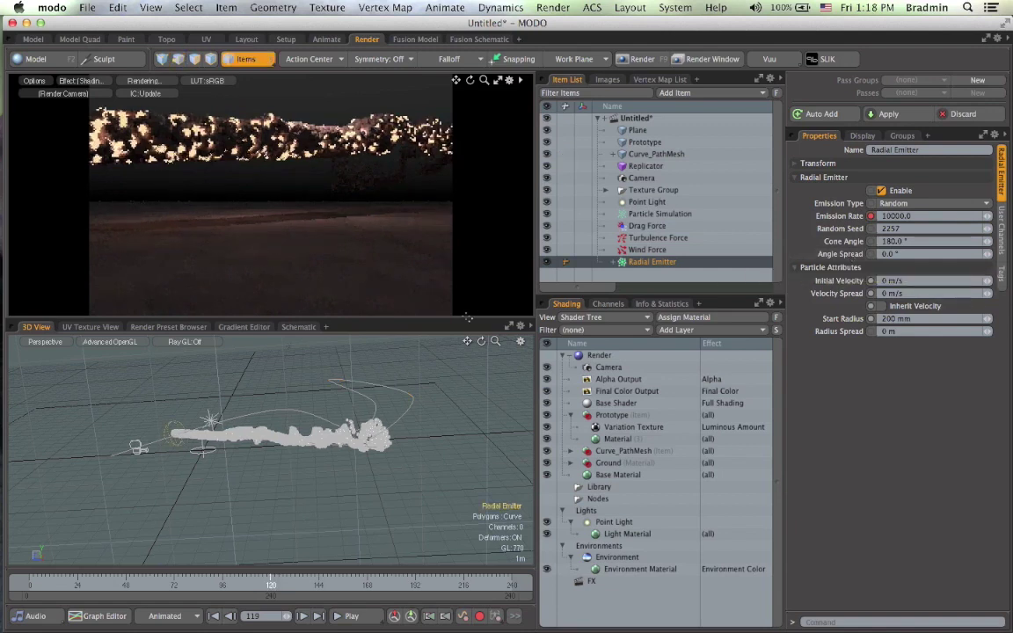
click(905, 215)
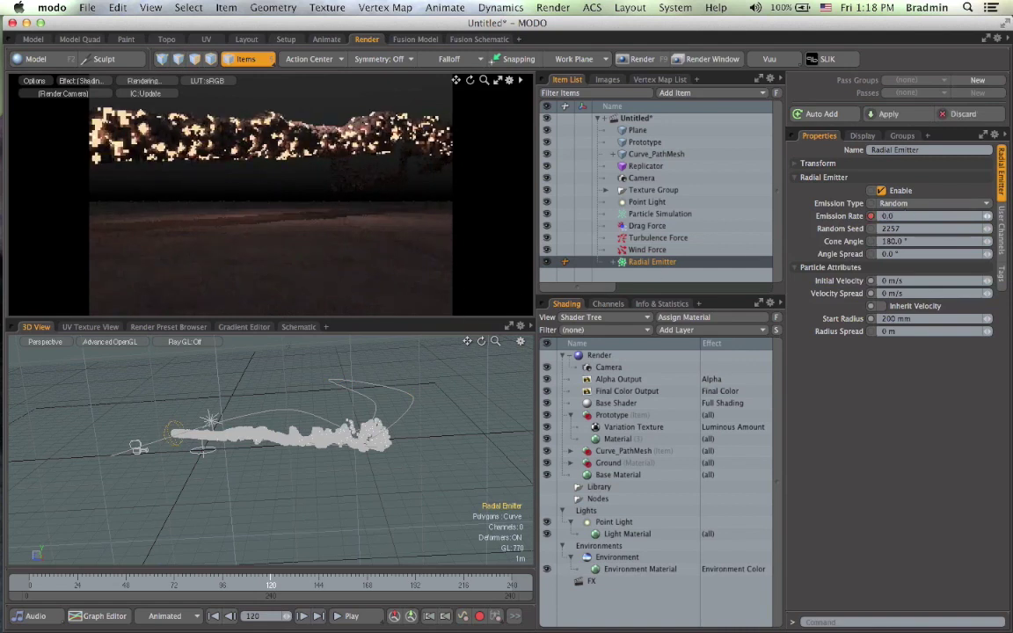
- Cache the particle simulation from frame 0 to 240 with a preroll of 0 and scrub back to frame 71
click(517, 7)
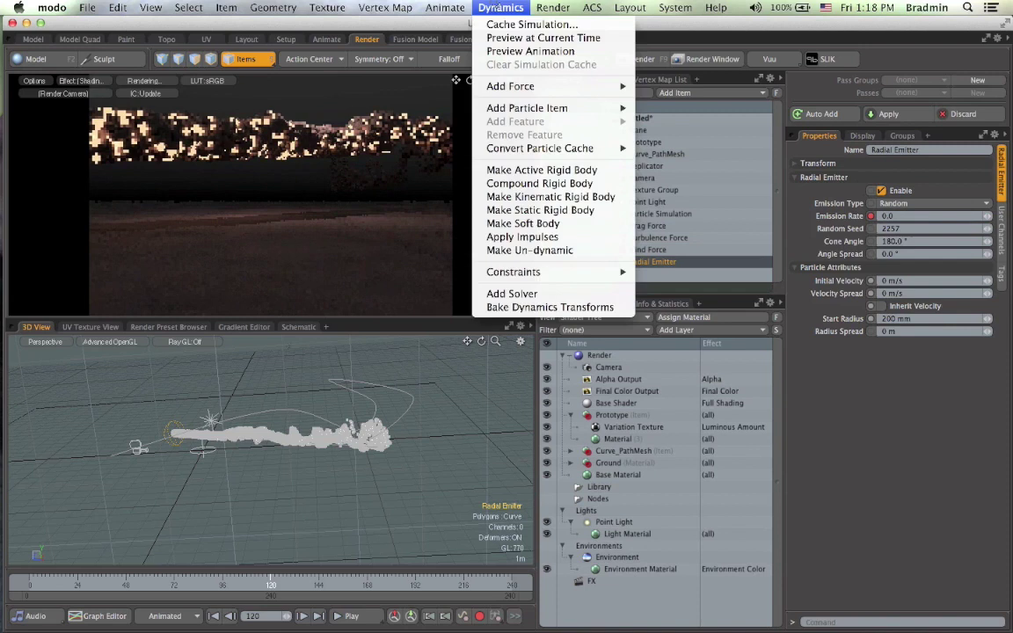
click(528, 27)
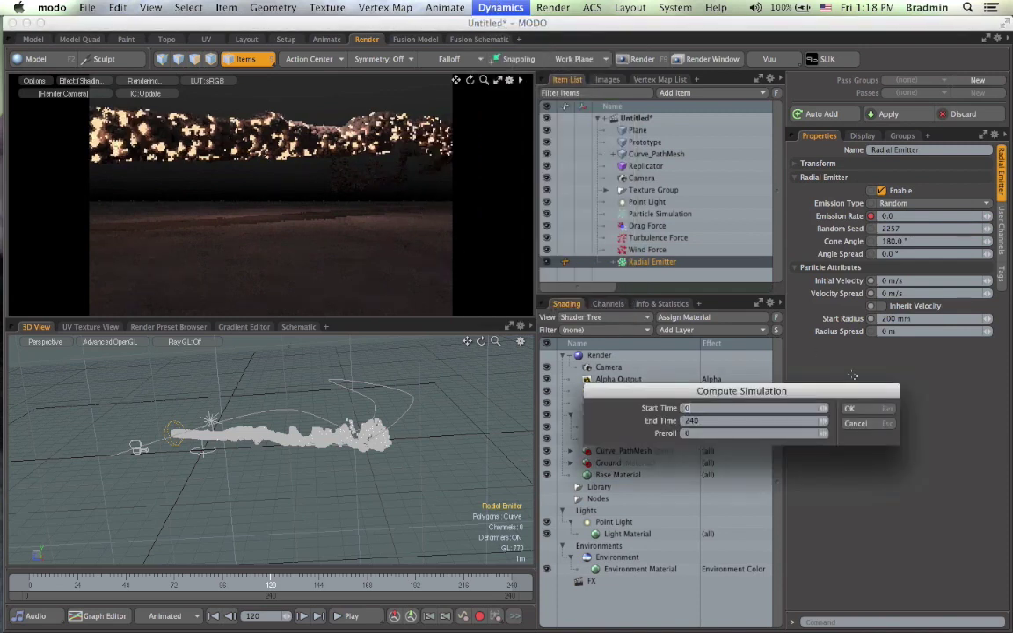
click(866, 408)
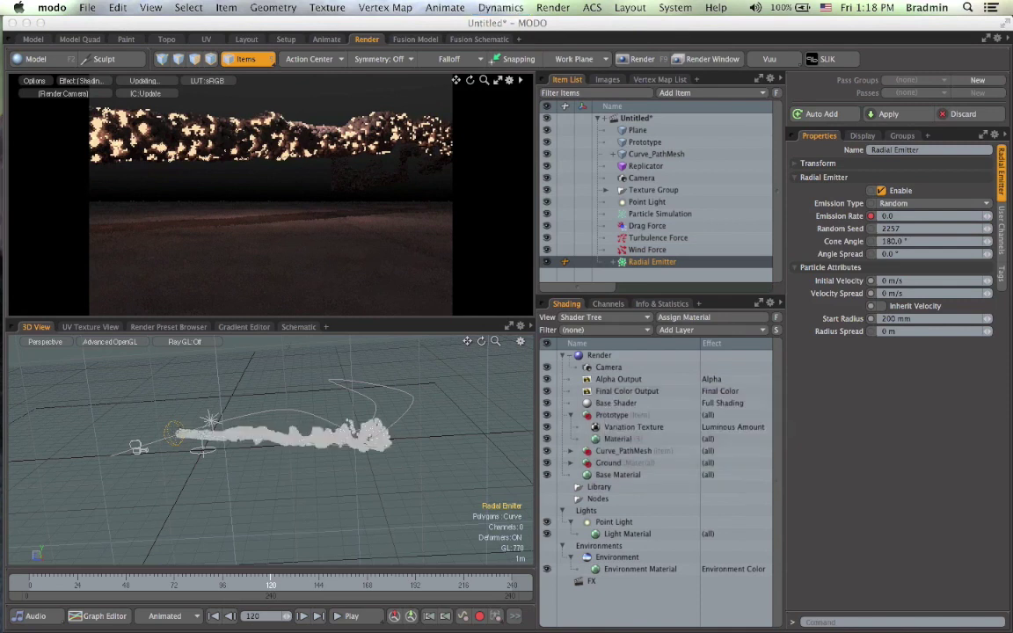
click(288, 585)
mouse_move(297, 587)
mouse_down()
mouse_move(341, 594)
mouse_move(173, 573)
mouse_up()
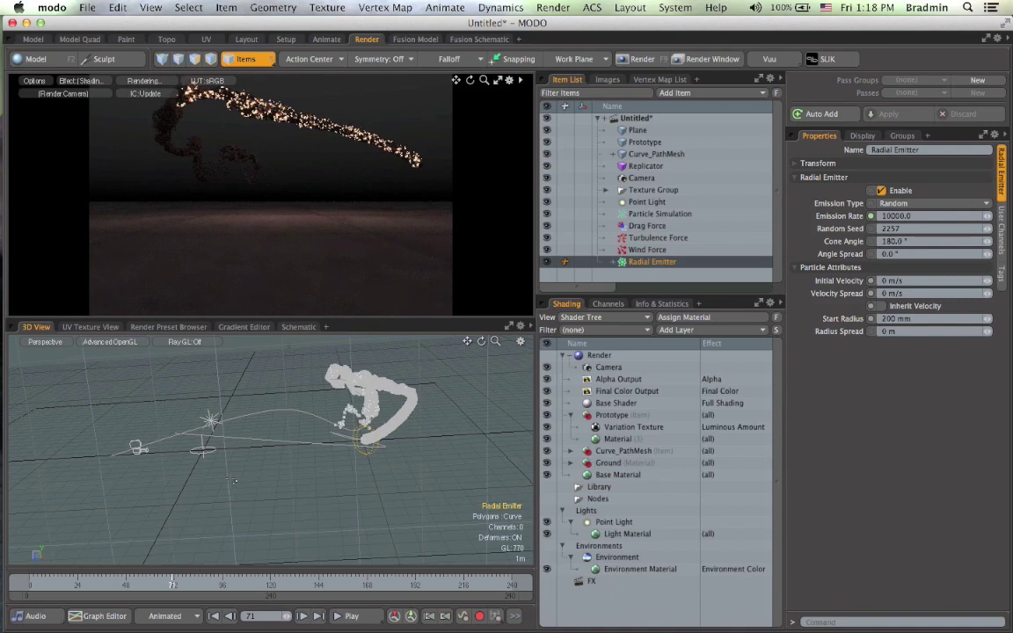
- Add a second camera to the scene and look through it in the 3D view
alt+drag(294, 479, 210, 286)
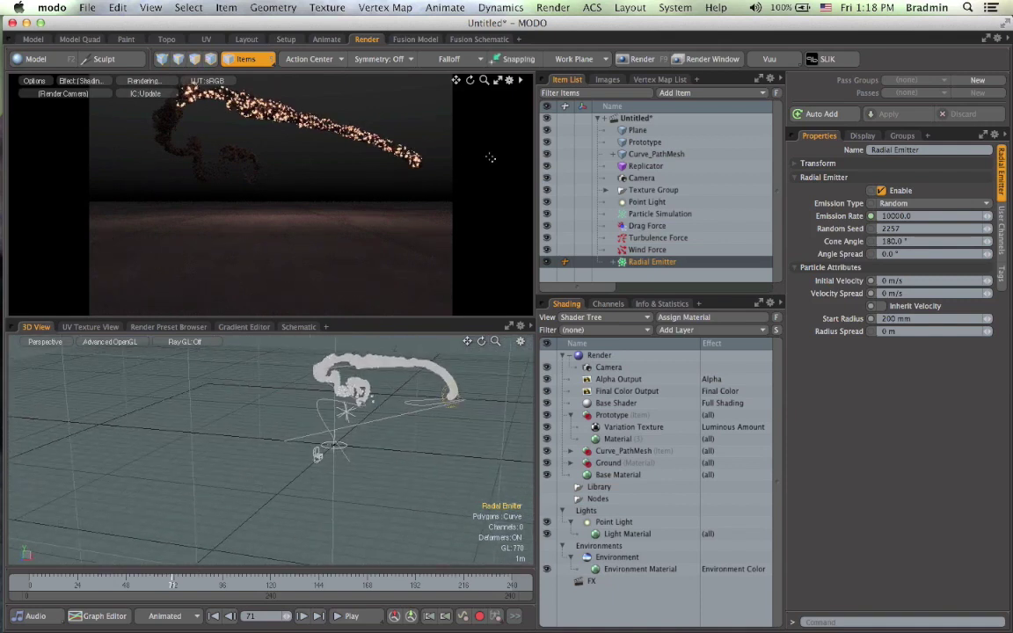
click(704, 92)
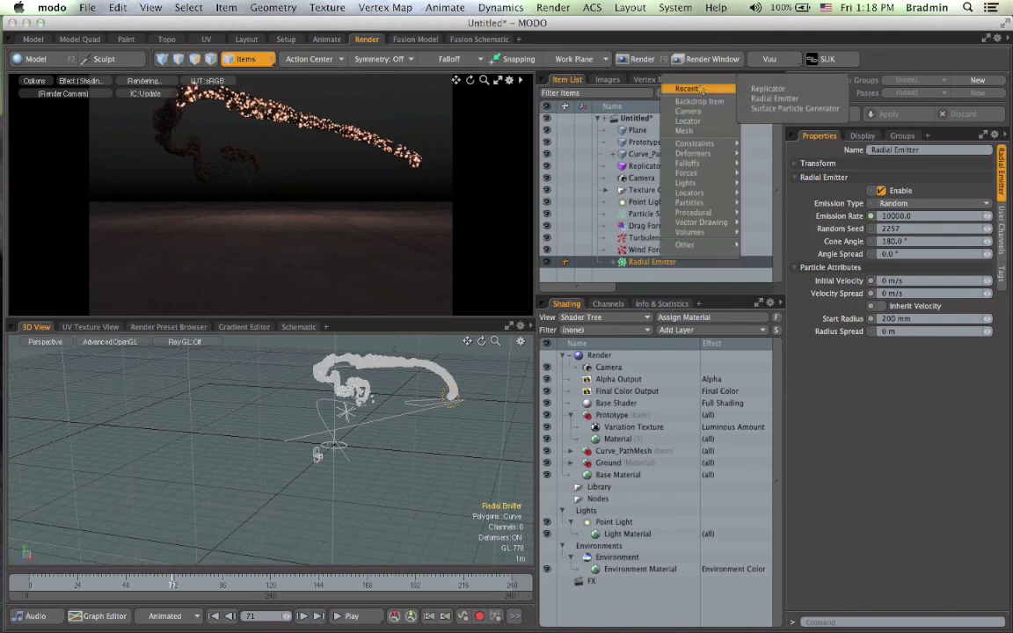
click(709, 112)
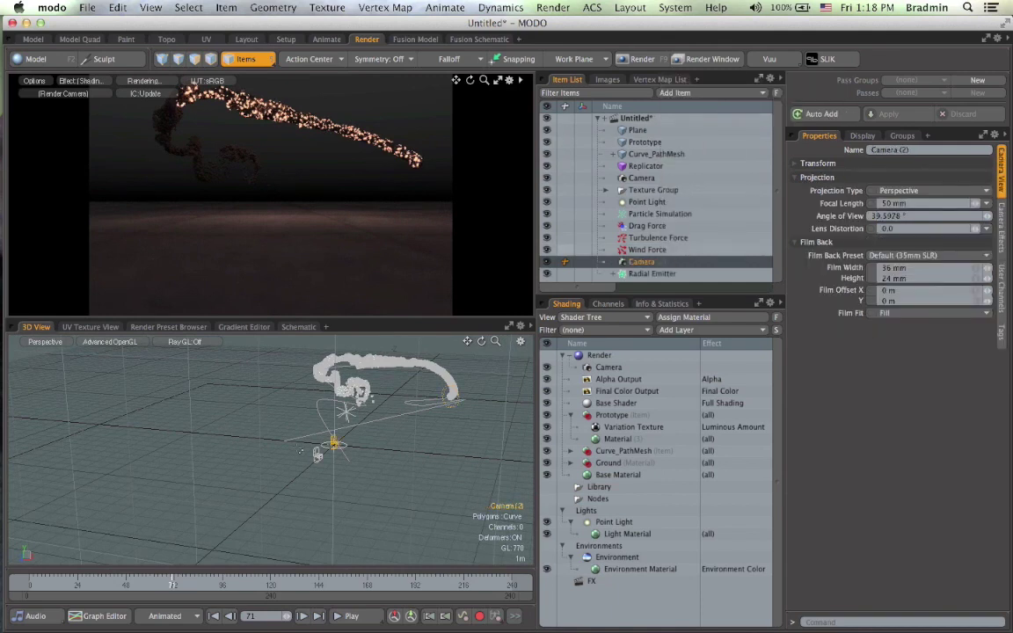
click(51, 341)
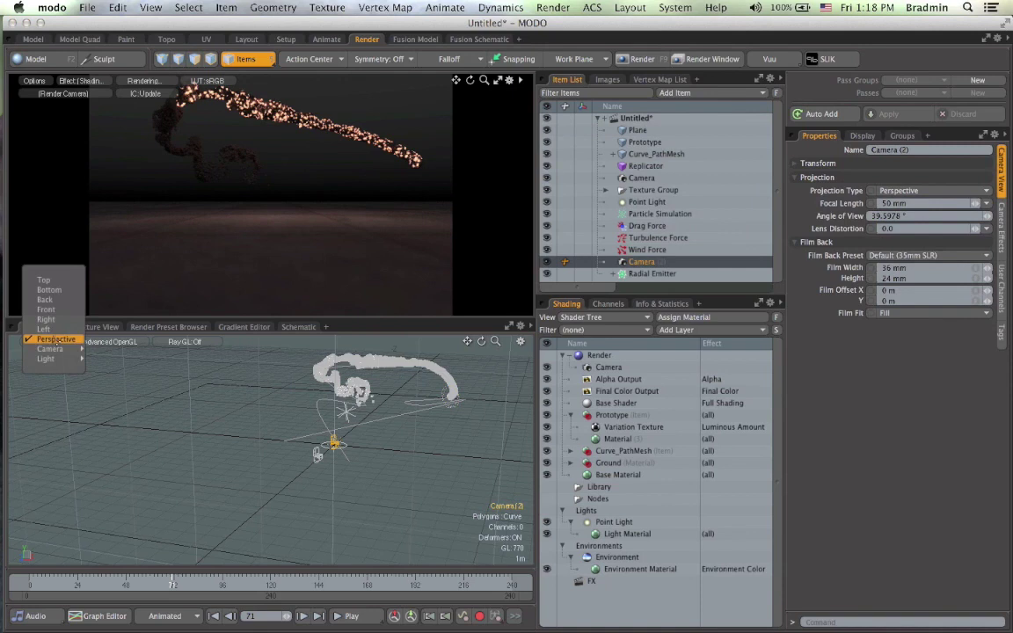
mouse_move(50, 349)
click(110, 341)
- Position Camera (2) so the leading part of the particle trail fills the frame up close
alt+shift+drag(363, 452, 141, 479)
alt+shift+drag(466, 475, 357, 470)
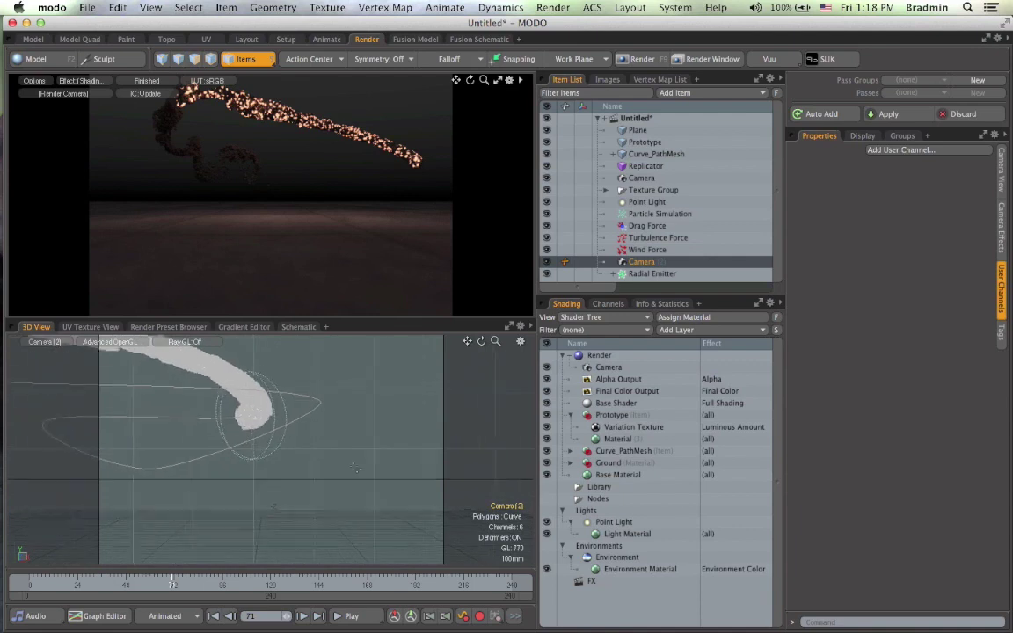
scroll(356, 470, up, 3)
alt+drag(265, 438, 174, 381)
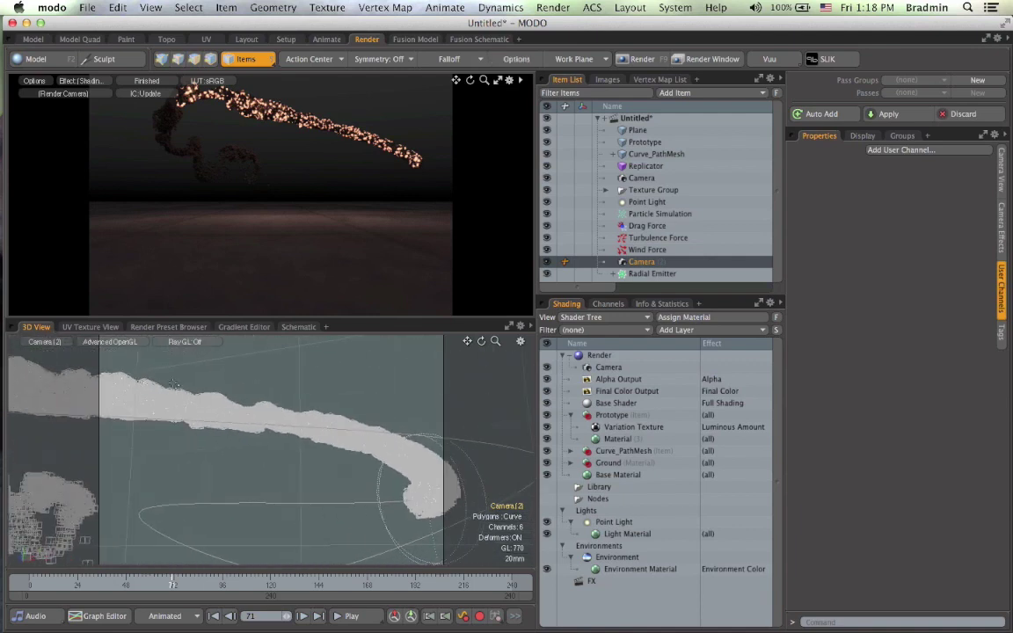
- Preview frame 117 through Camera (2) and enable the camera's depth of field and motion blur
drag(172, 587, 268, 589)
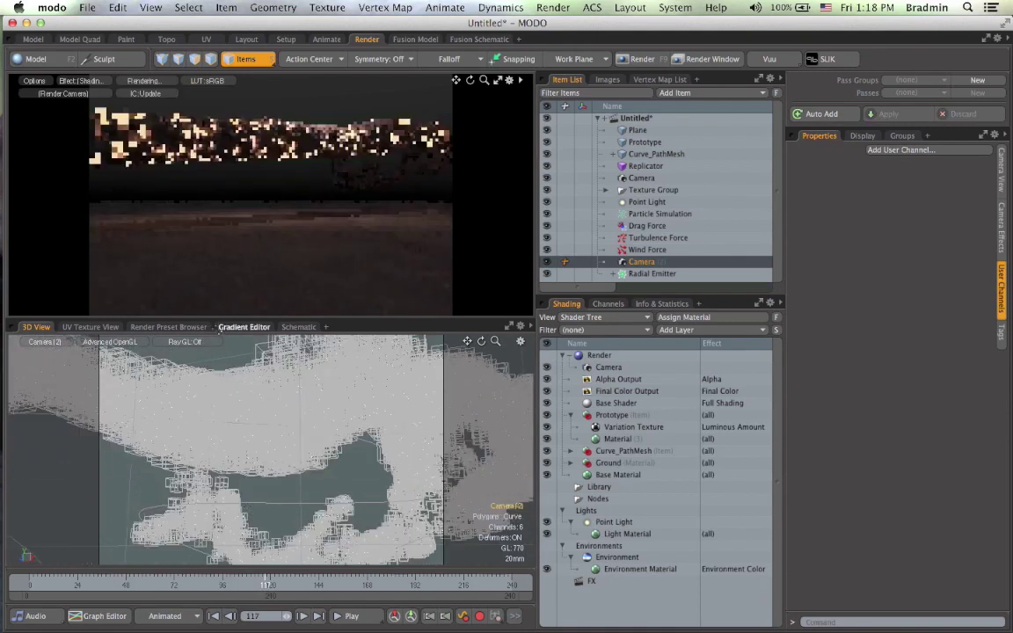
click(62, 92)
click(70, 103)
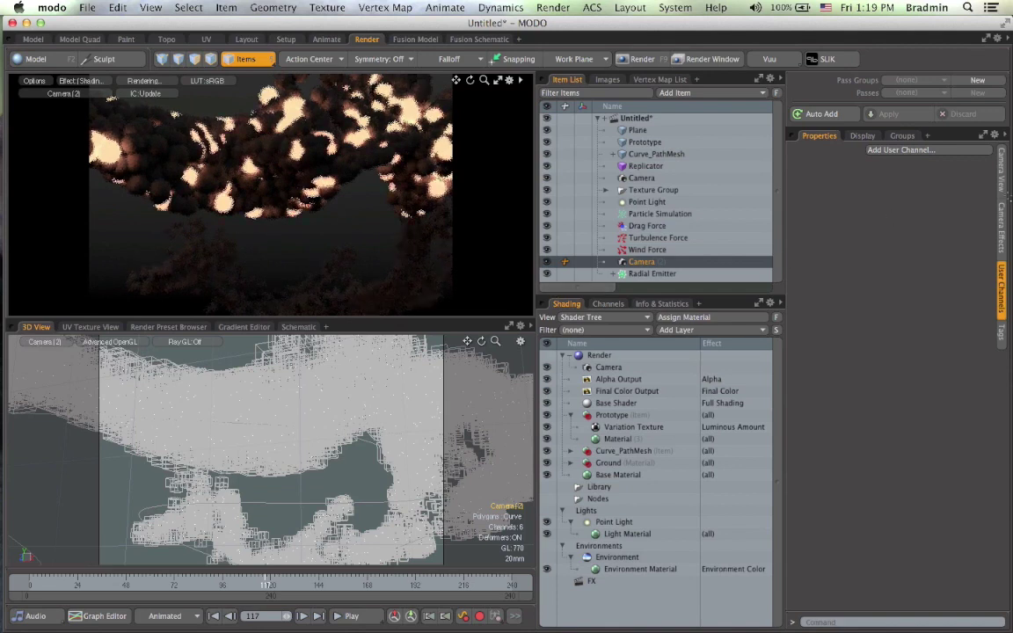
click(1002, 211)
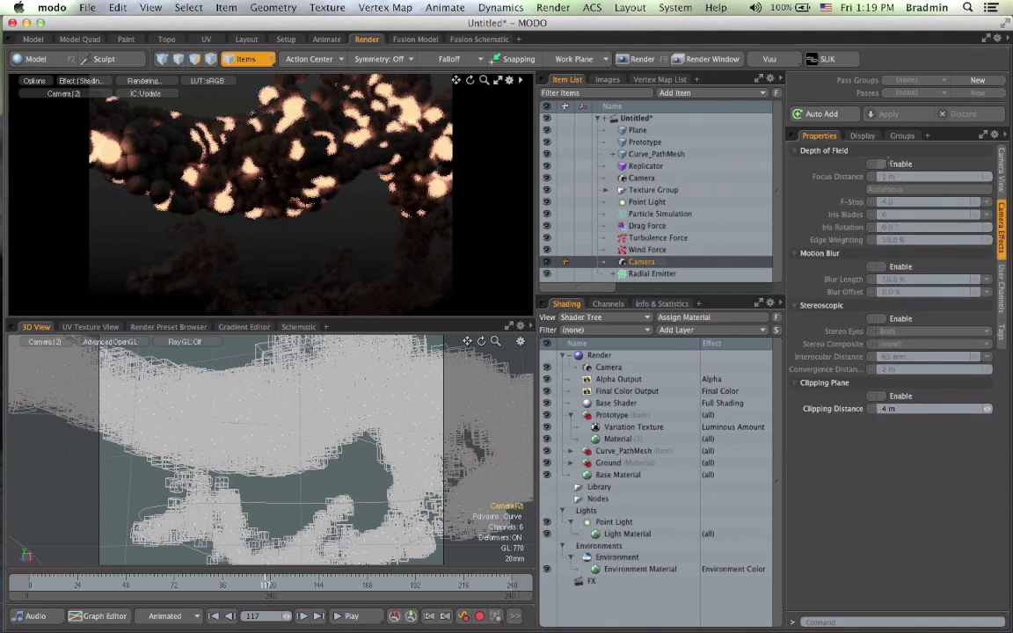
click(881, 266)
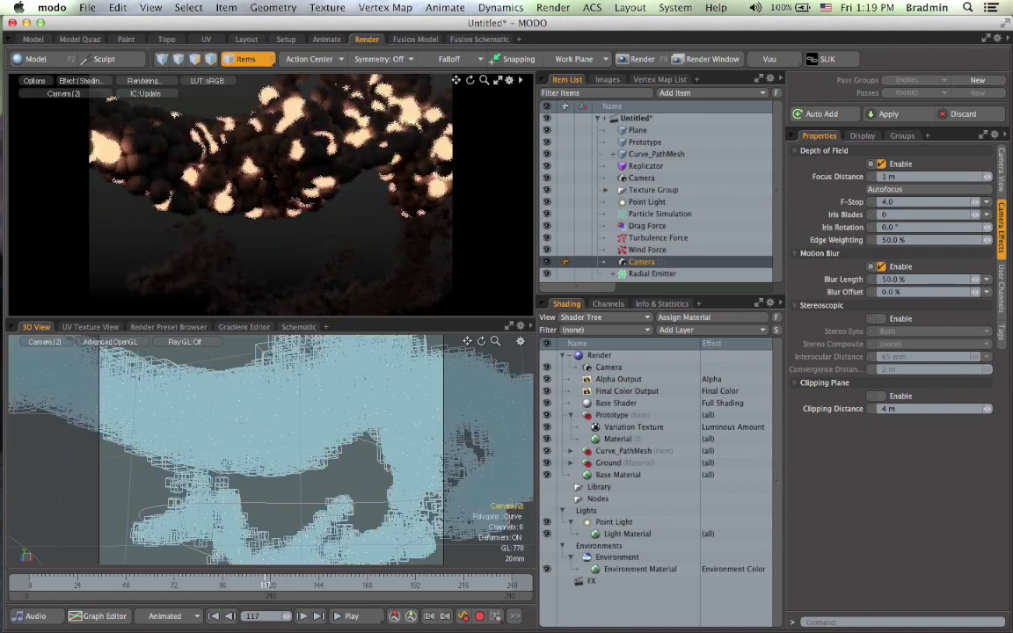
click(288, 40)
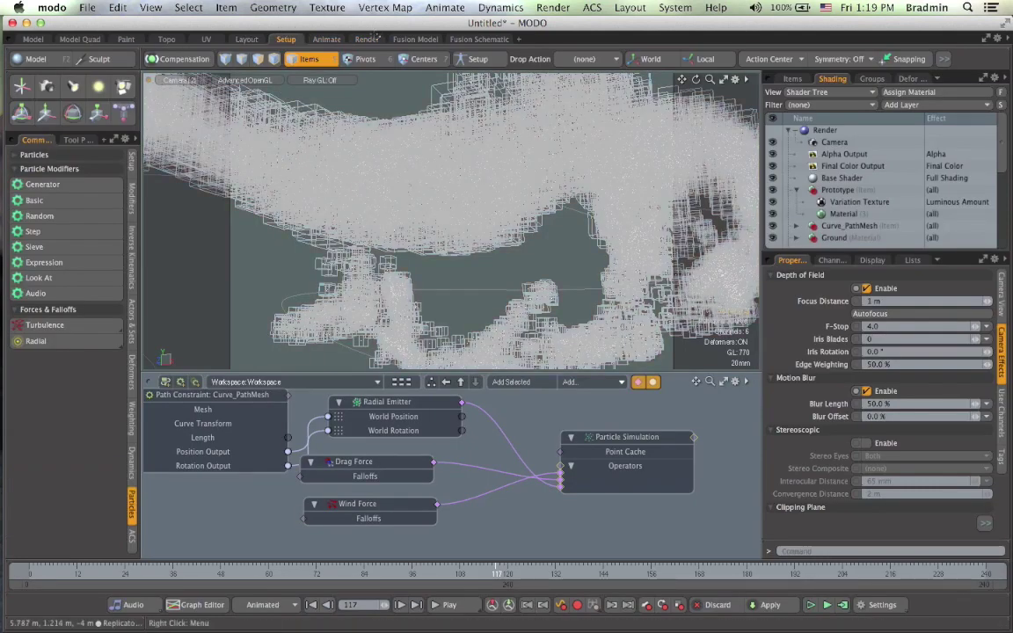
click(366, 40)
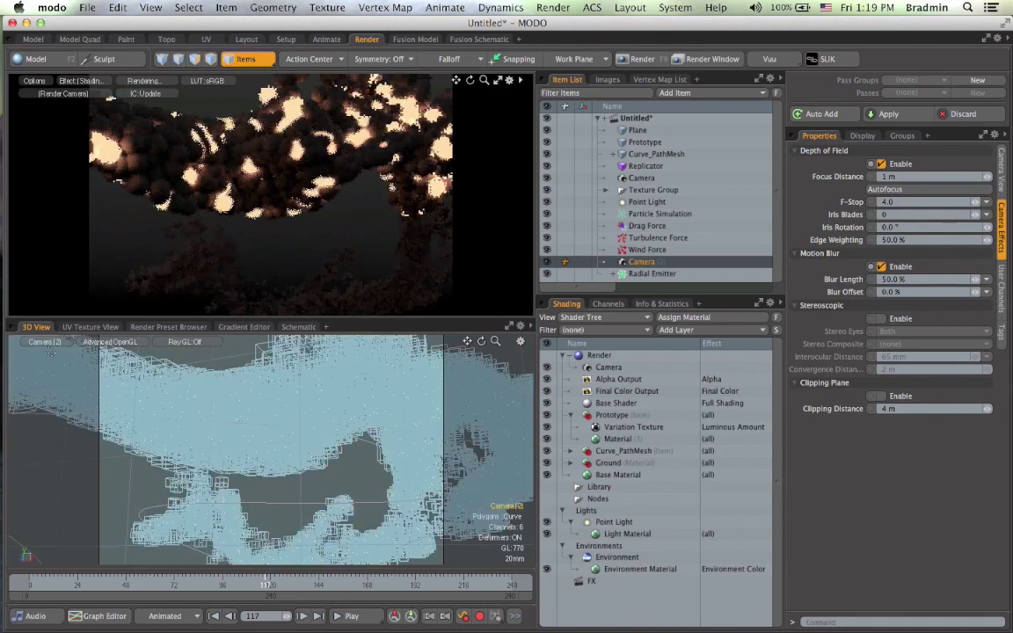
- Key the render camera as Camera at frame 72 and show the render camera in the preview
drag(265, 585, 177, 594)
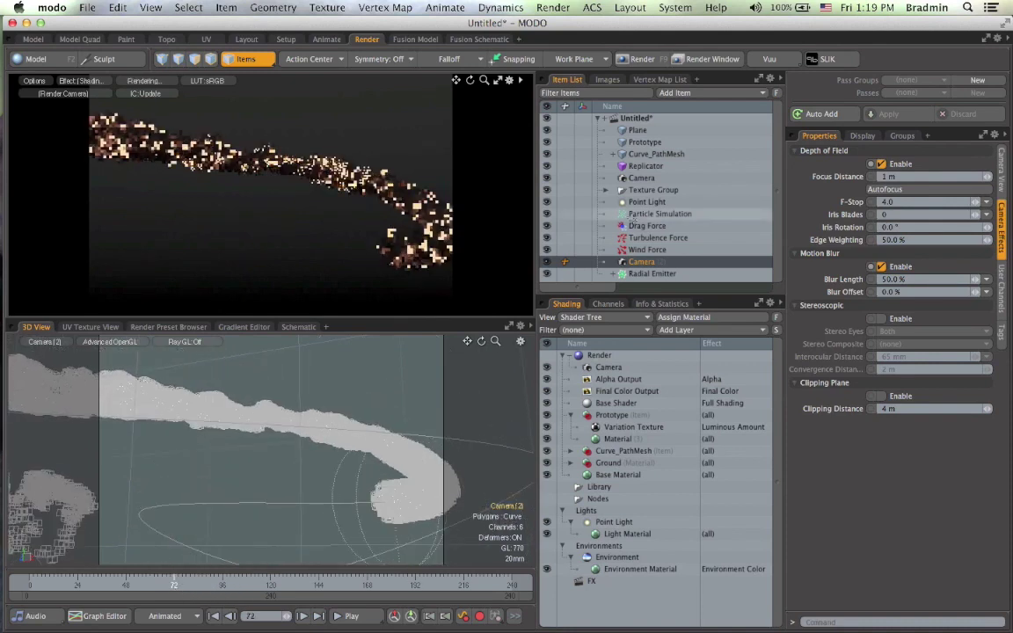
click(601, 355)
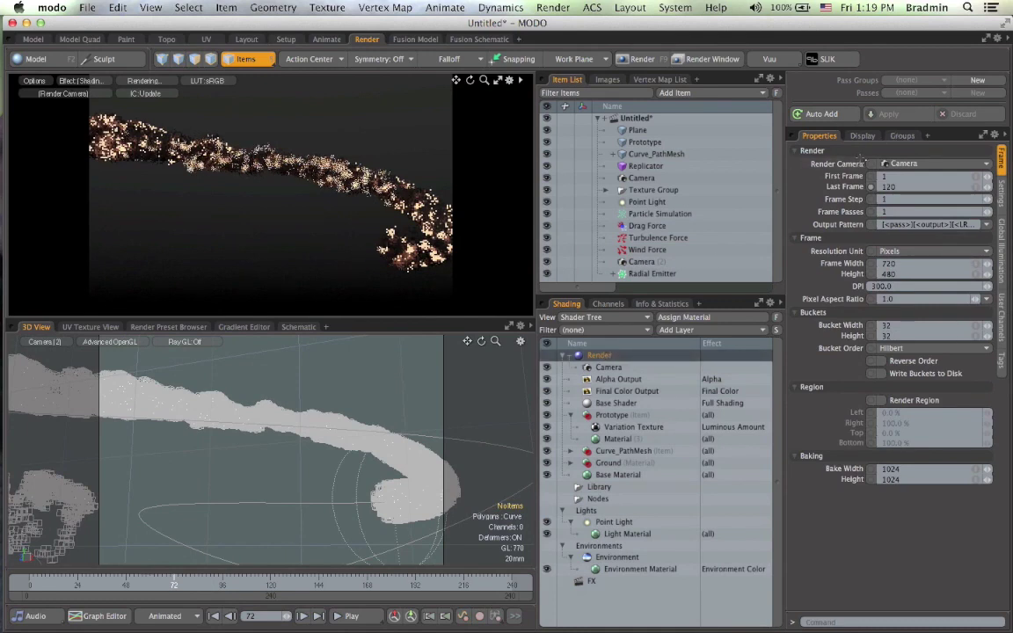
click(871, 164)
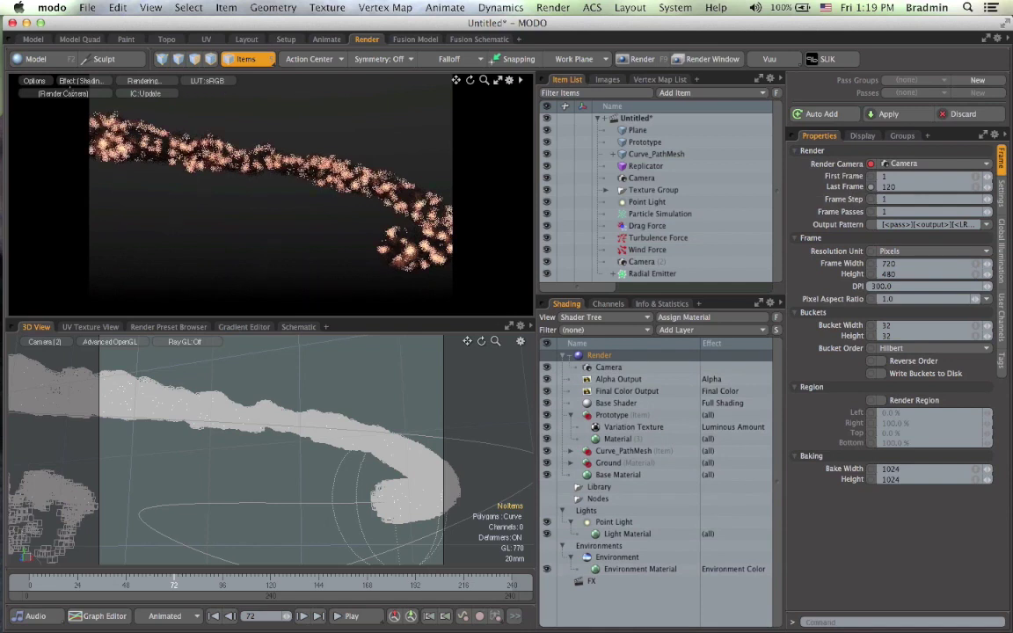
click(63, 93)
click(65, 91)
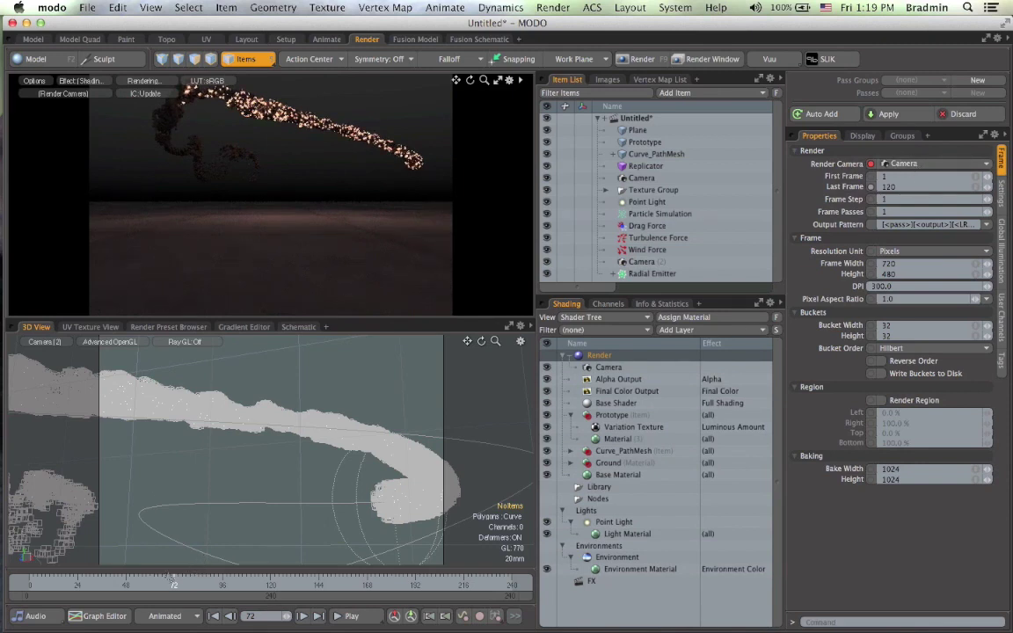
- Switch the render camera to Camera (2) at frame 74
drag(175, 583, 177, 583)
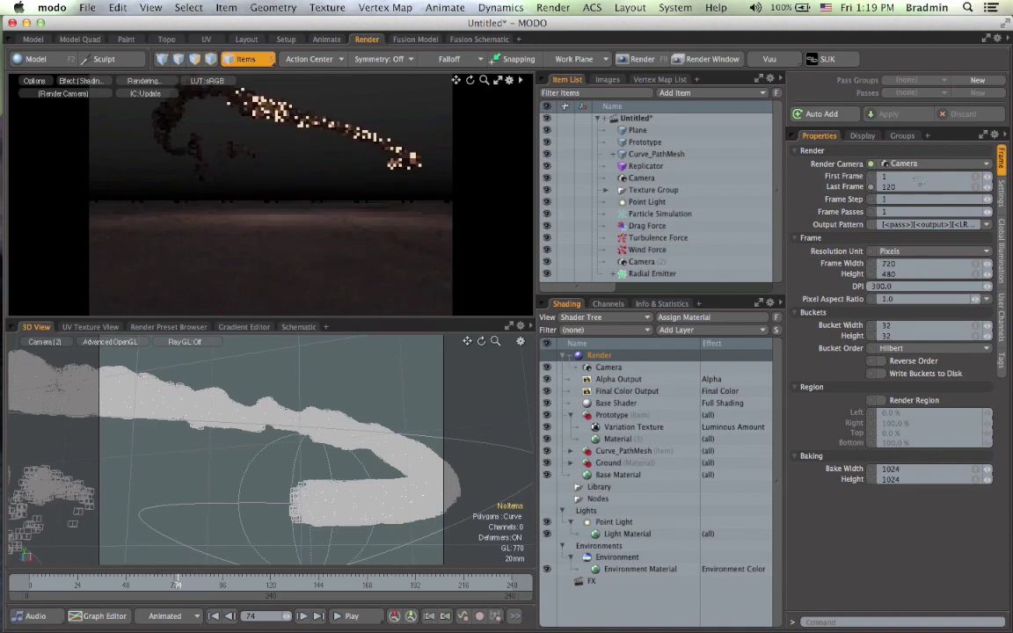
click(923, 164)
click(910, 167)
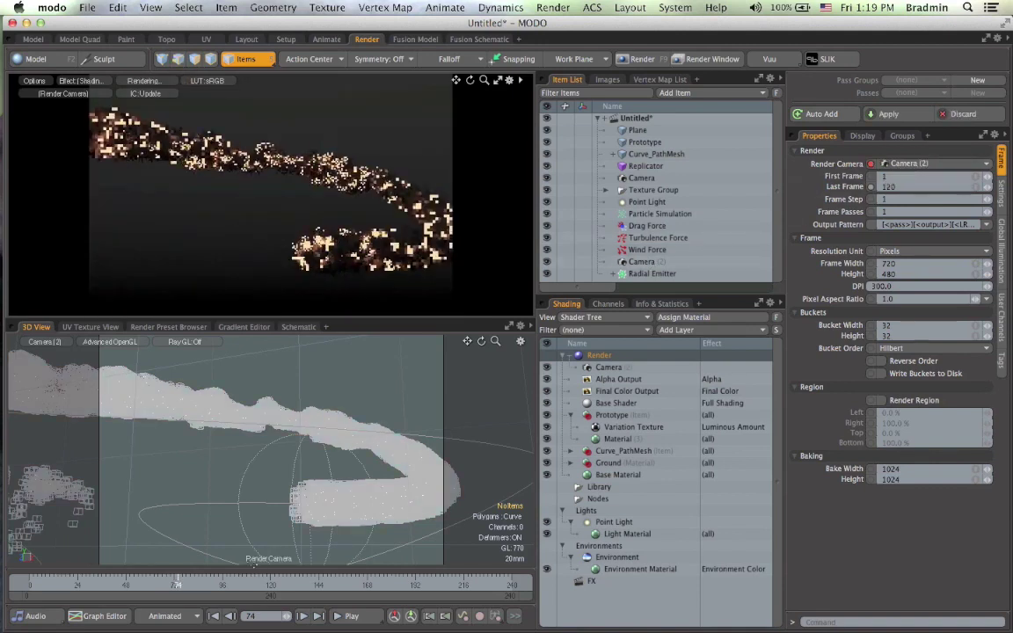
- Move back and forth between frames 72 and 76 to check the switch between the two render cameras
key(super+z)
key(super+z)
key(super+z)
key(super+z)
key(super+z)
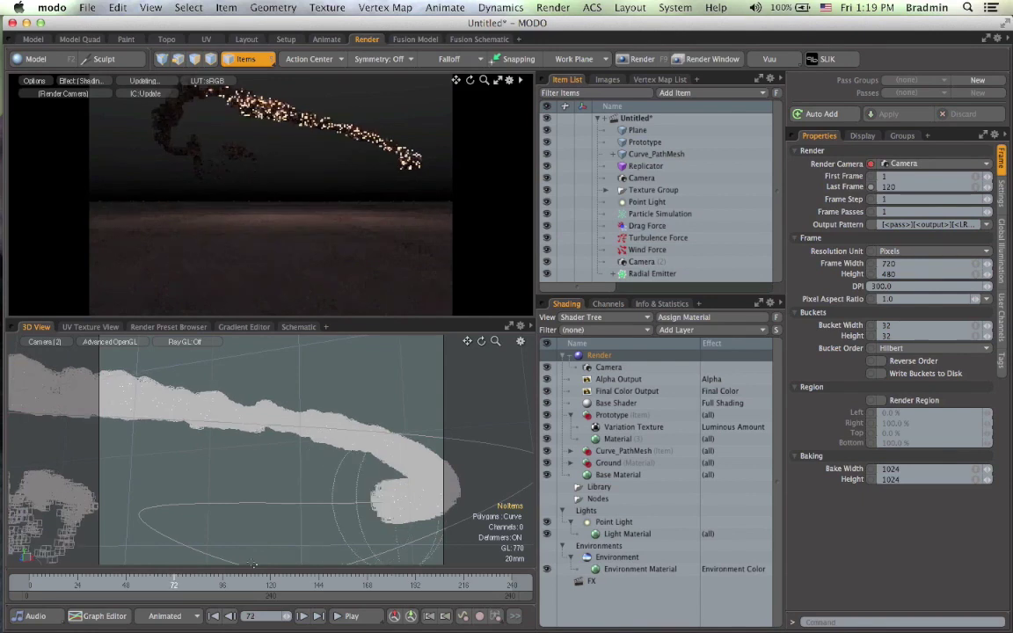
key(super+shift+z)
key(super+shift+z)
key(super+shift+z)
key(super+shift+z)
key(super+shift+z)
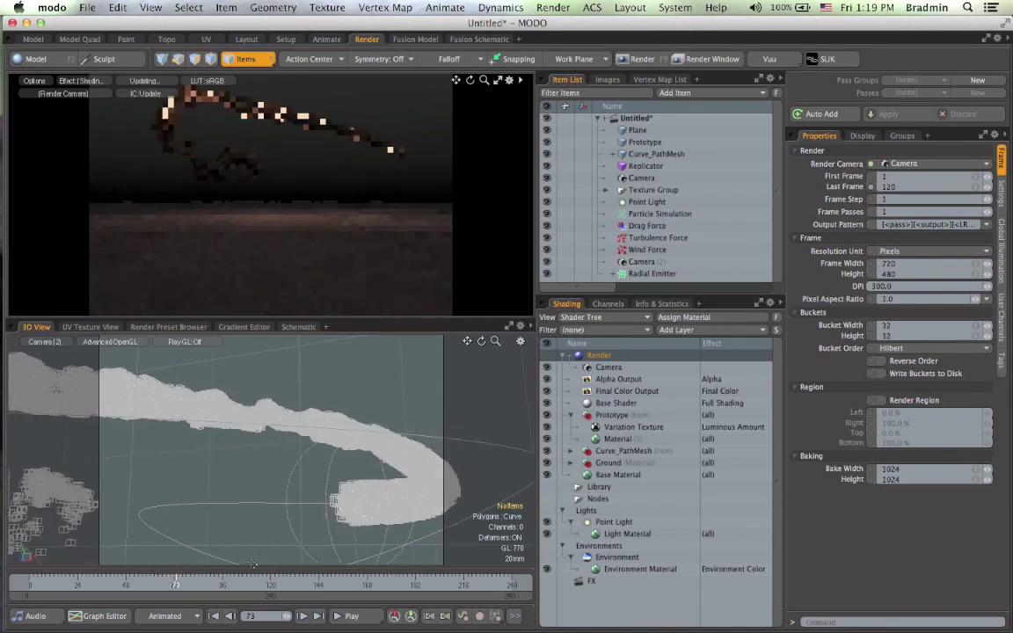
key(super+shift+z)
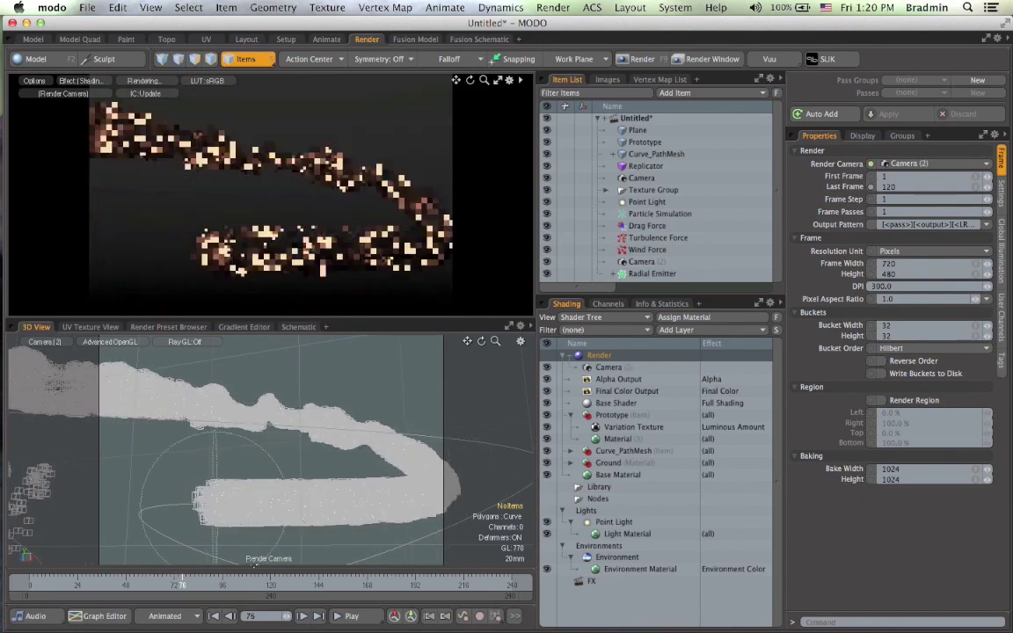
- Switch the render camera back to Camera at frame 121 and scrub back to frame 93
click(46, 341)
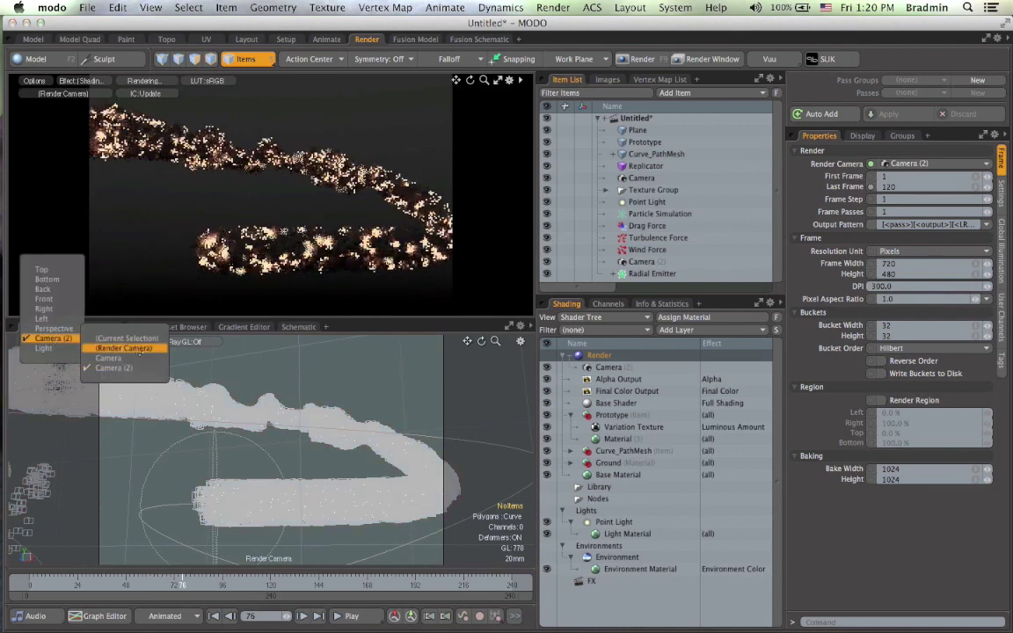
click(132, 349)
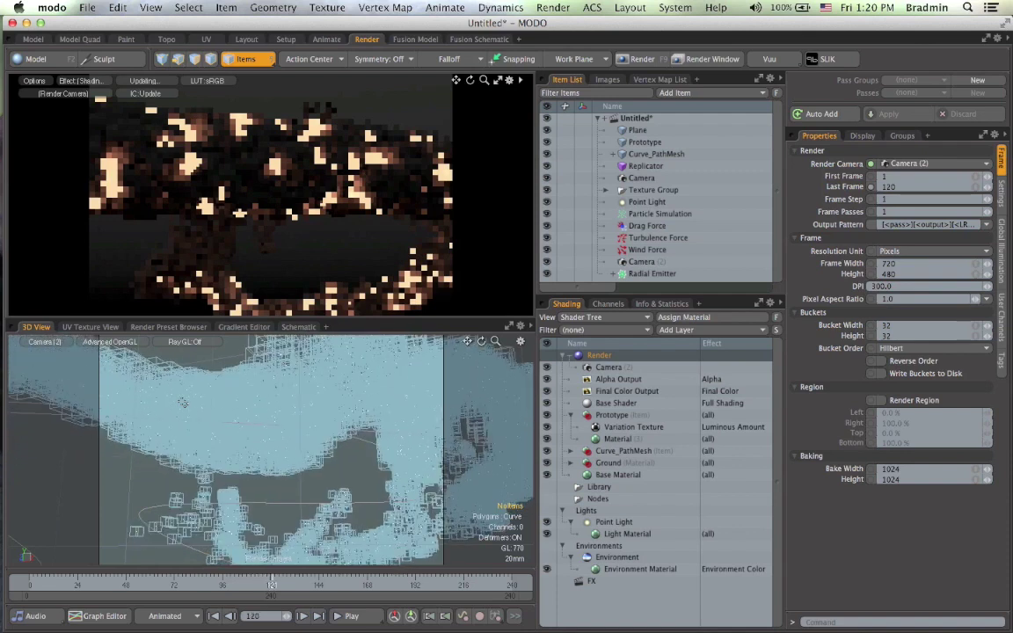
click(905, 164)
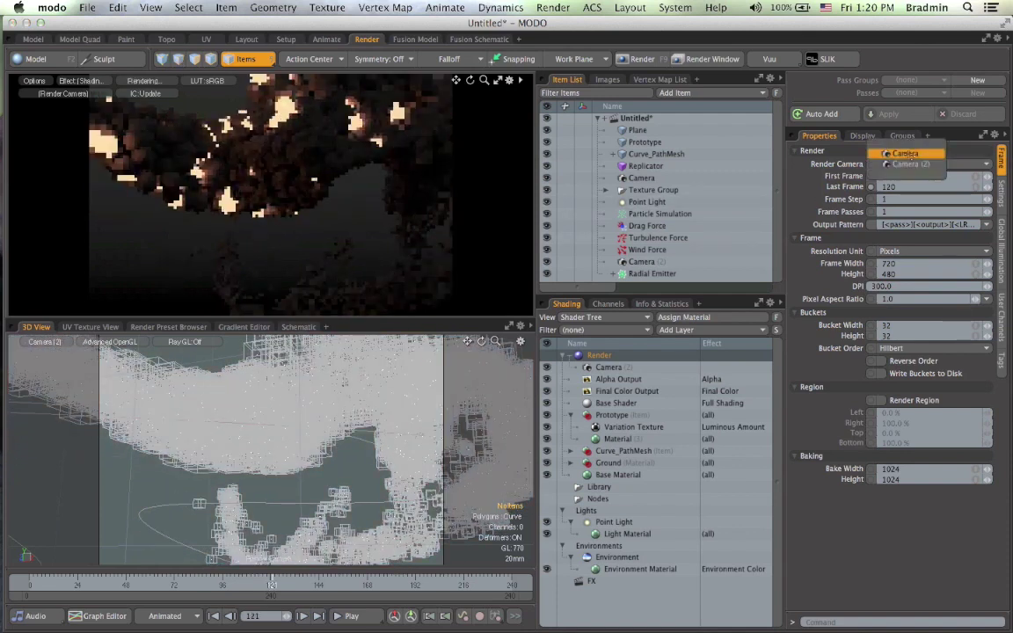
click(907, 152)
drag(272, 585, 218, 585)
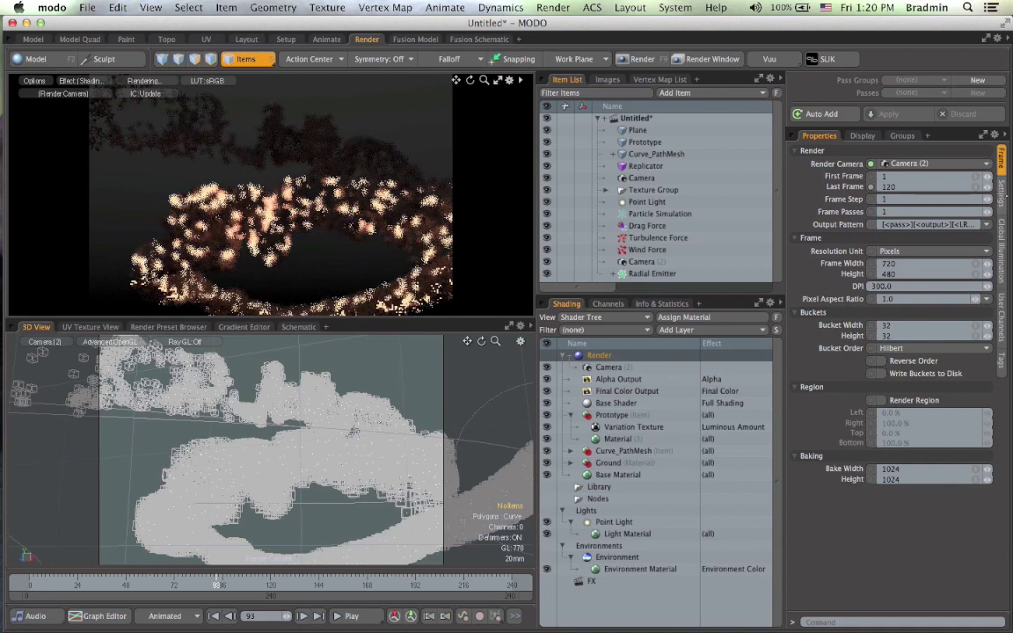
- Set the render antialiasing to 32 samples per pixel
click(1000, 188)
click(919, 164)
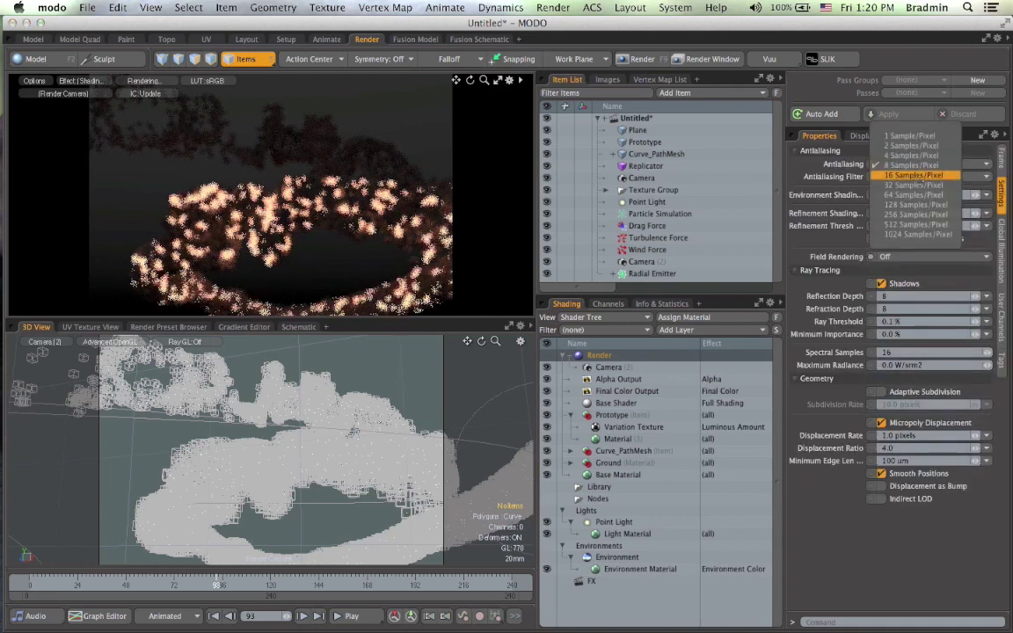
click(827, 183)
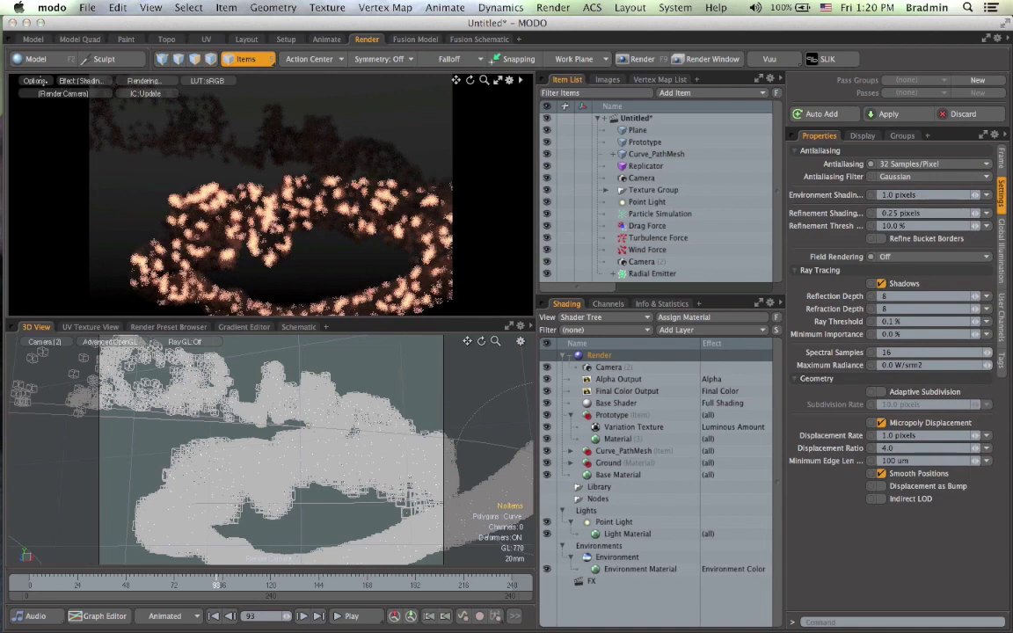
- Set the render preview quality to Extended Refinement Passes
click(35, 81)
mouse_move(41, 121)
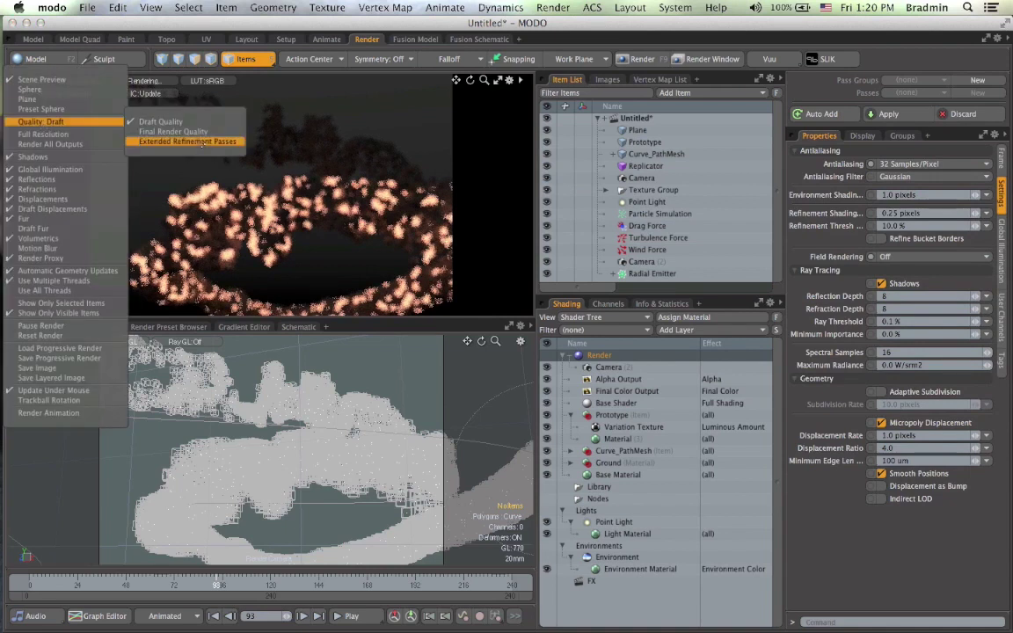
click(202, 142)
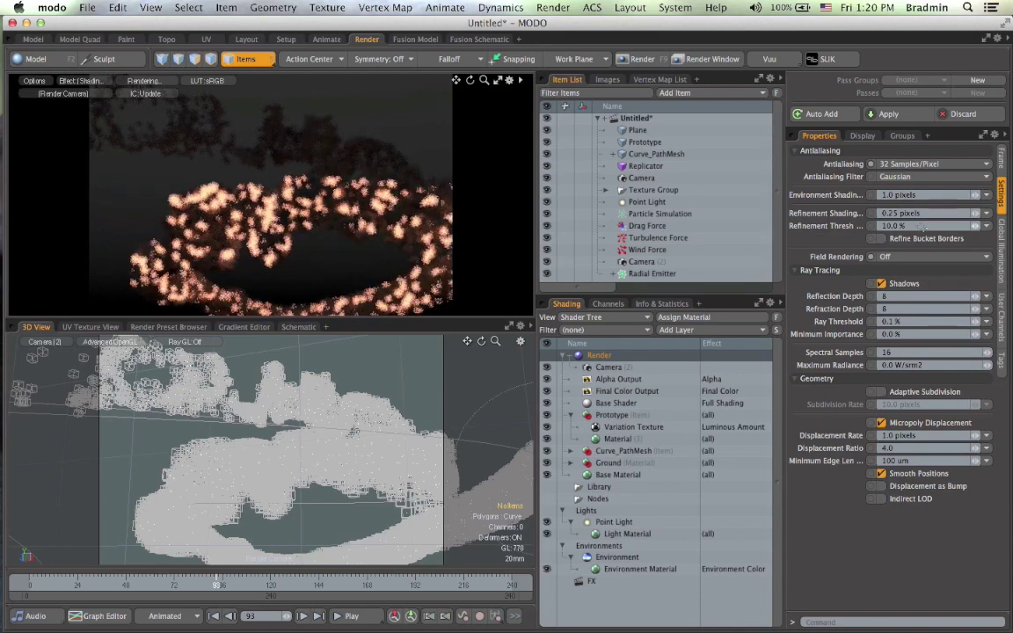
- Set the render frame size to 1280 by 720 pixels
click(1001, 159)
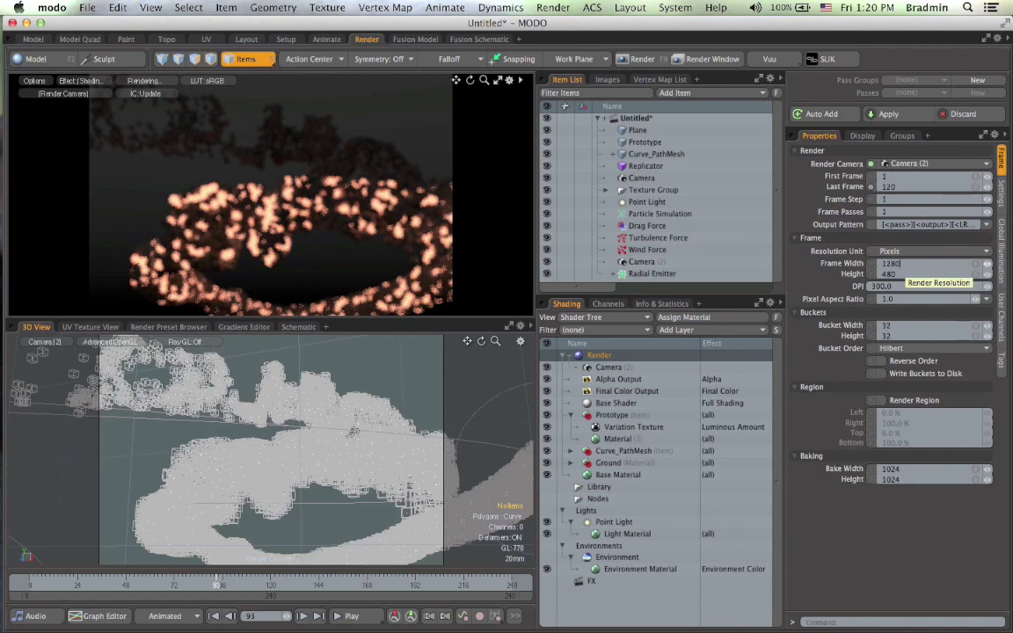
key(Tab)
text(720)
key(Return)
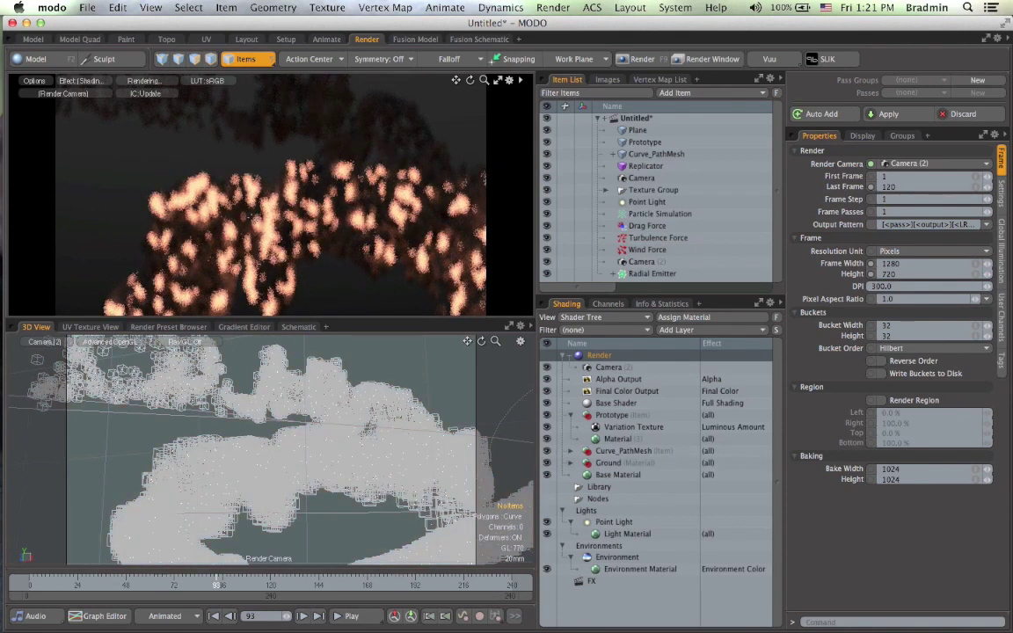
- Show the 3D view in Perspective, select Camera (2) and move its focus point onto the particle trail
click(53, 342)
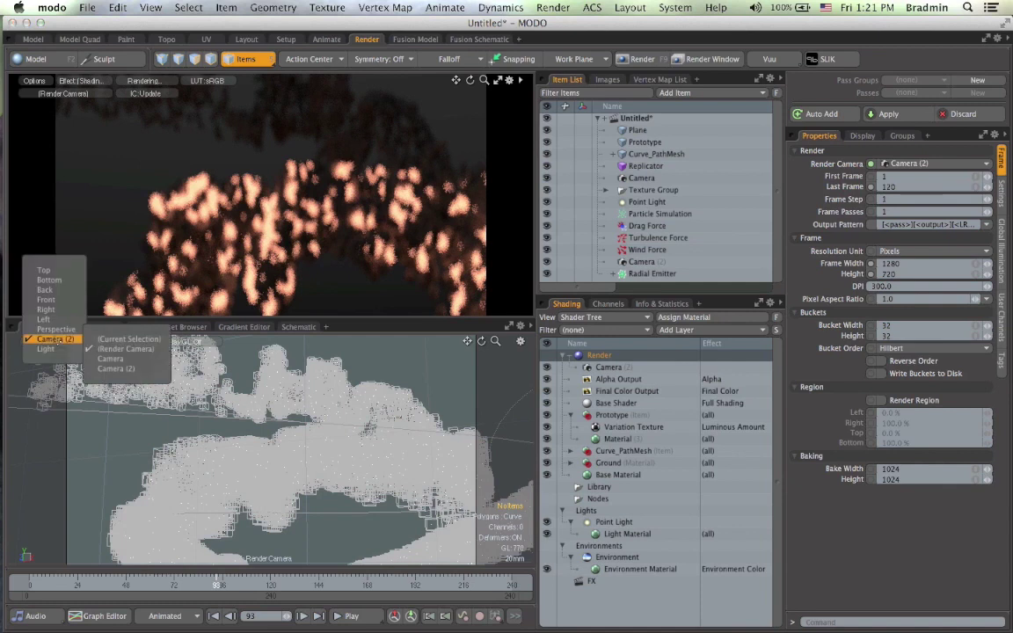
click(55, 329)
alt+drag(313, 446, 273, 447)
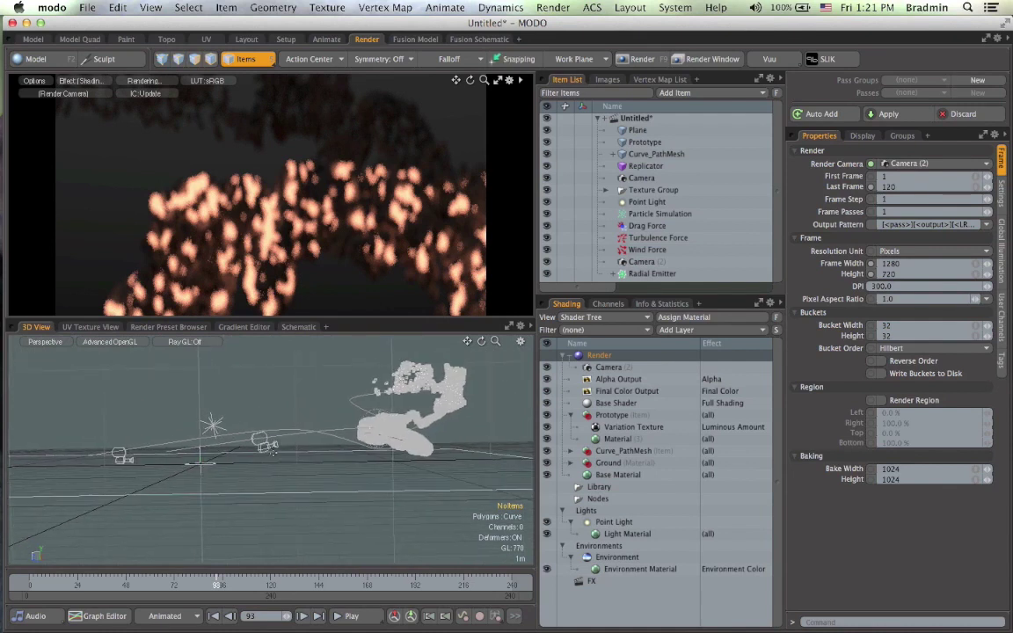
click(266, 444)
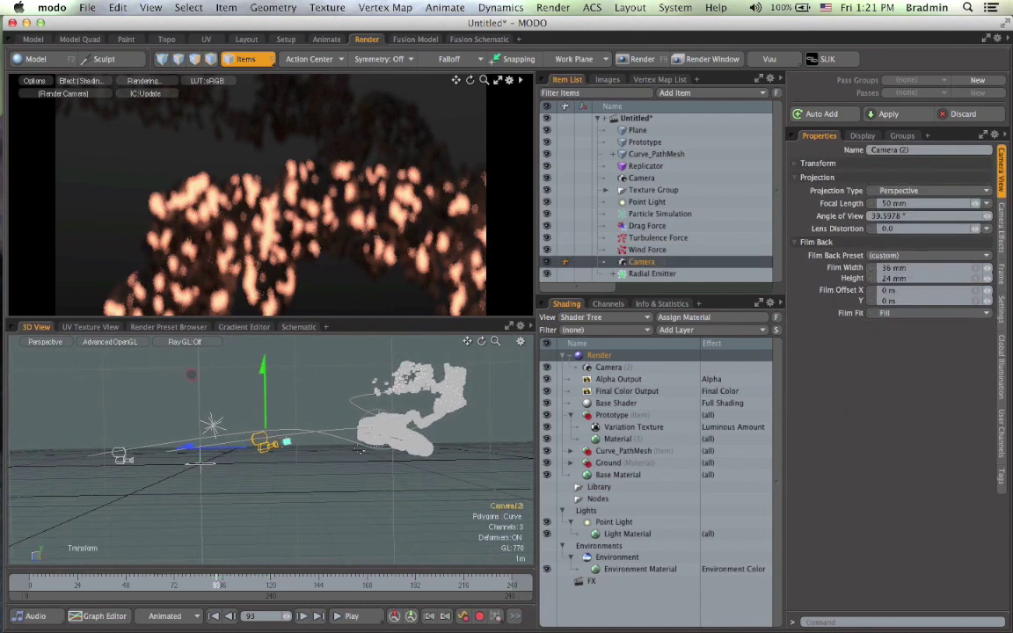
drag(343, 428, 370, 421)
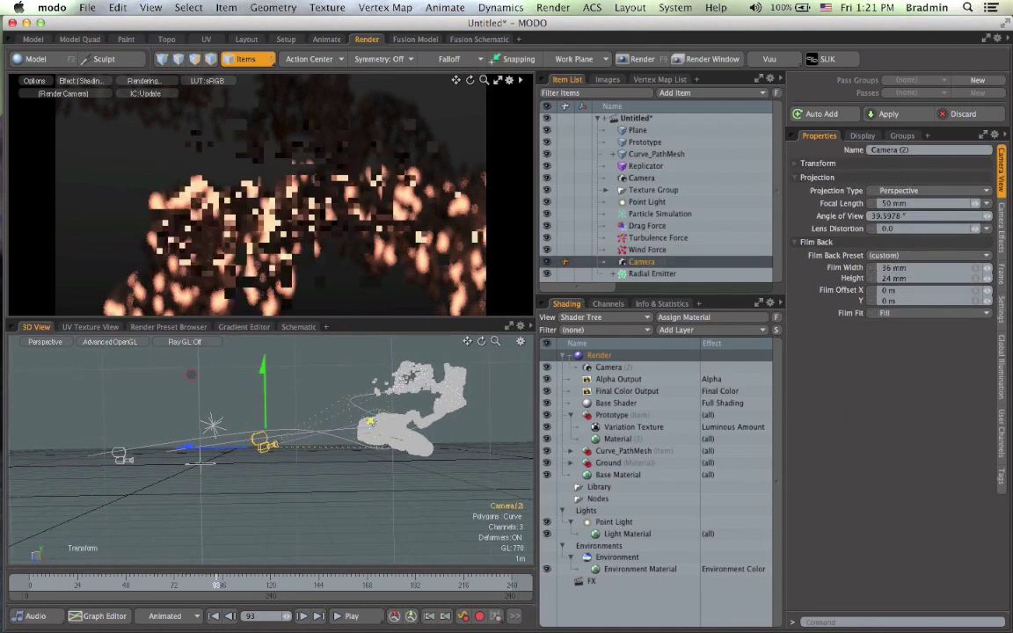
key(space)
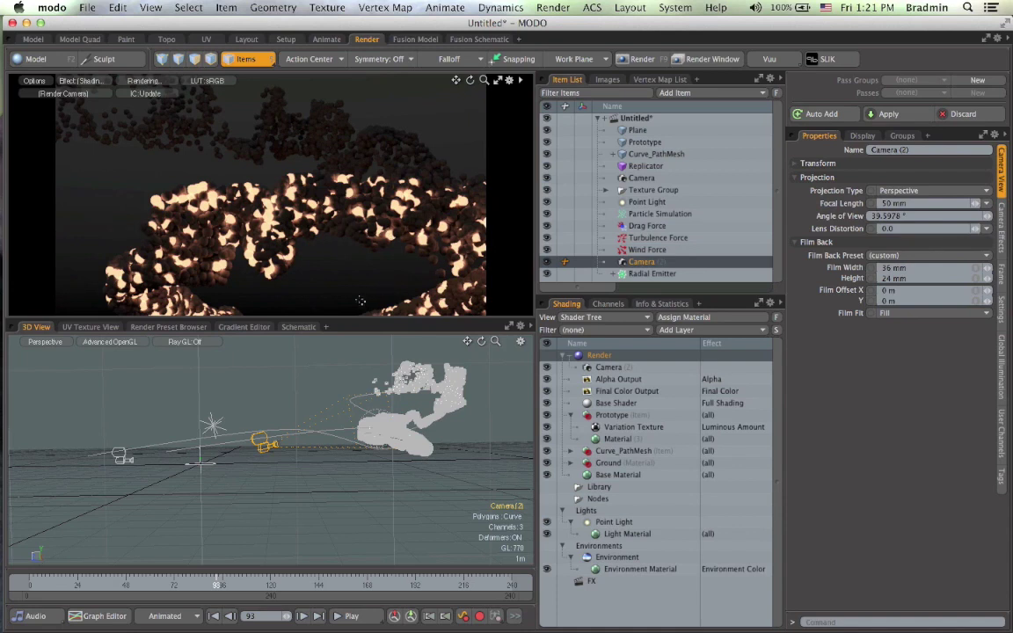
- Render the current frame
key(F9)
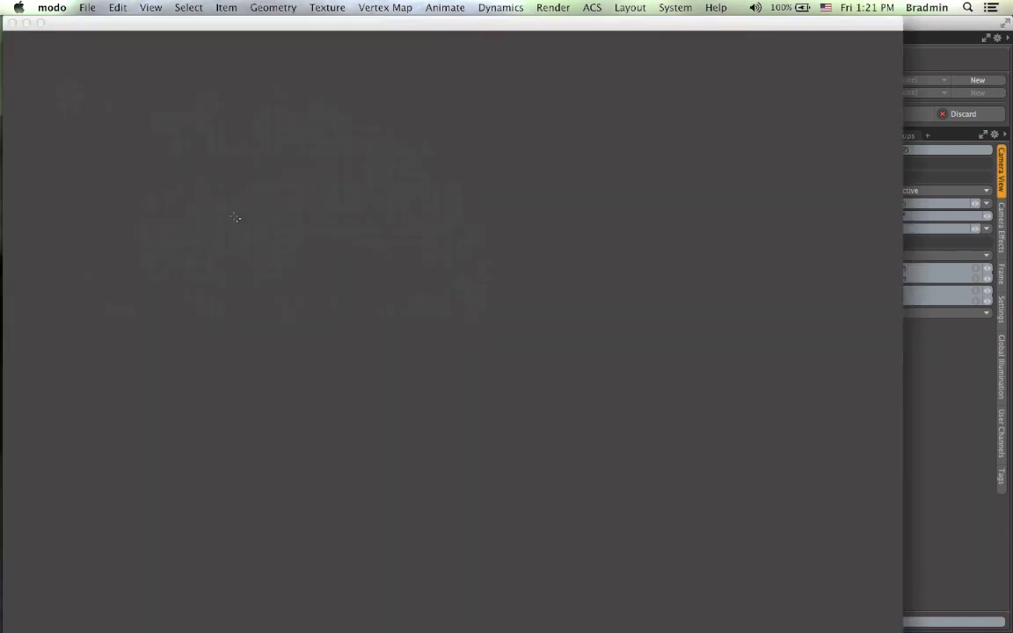